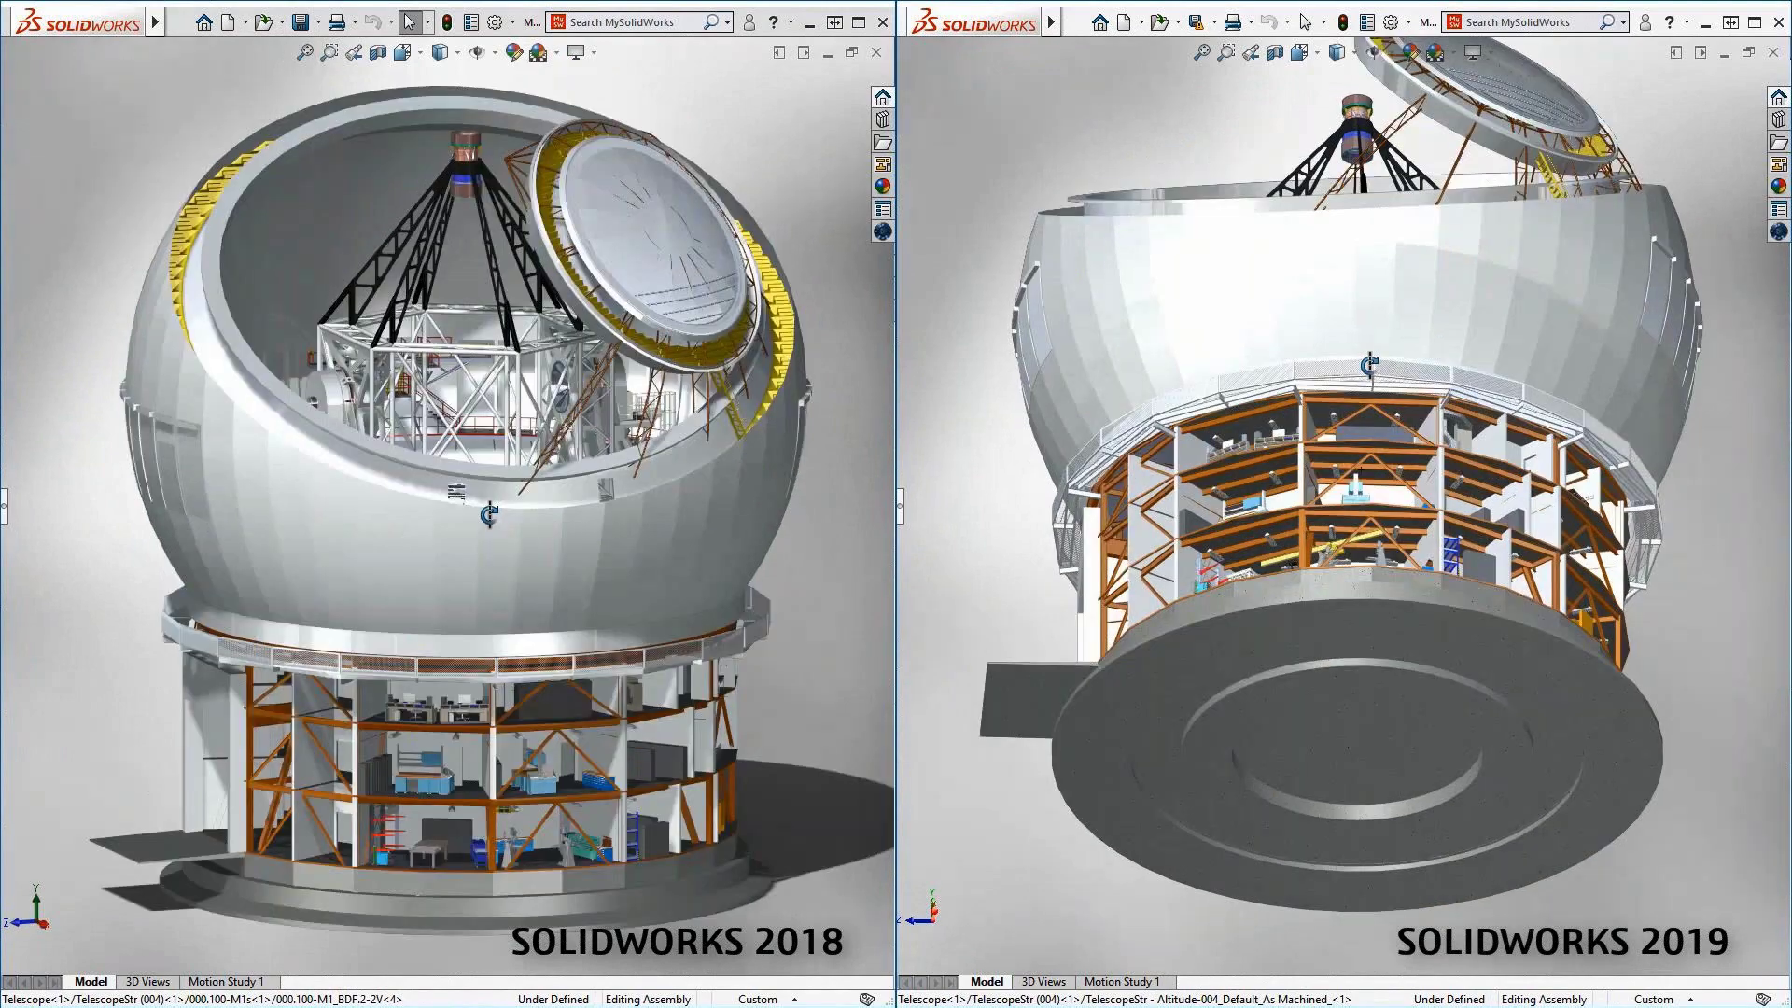
Step: Examine the telescope building's lower interior floors up close and from different angles in both SOLIDWORKS 2018 and 2019
{"action": "middle_click_drag", "start_coordinate": [1372, 464], "coordinate": [1372, 488]}
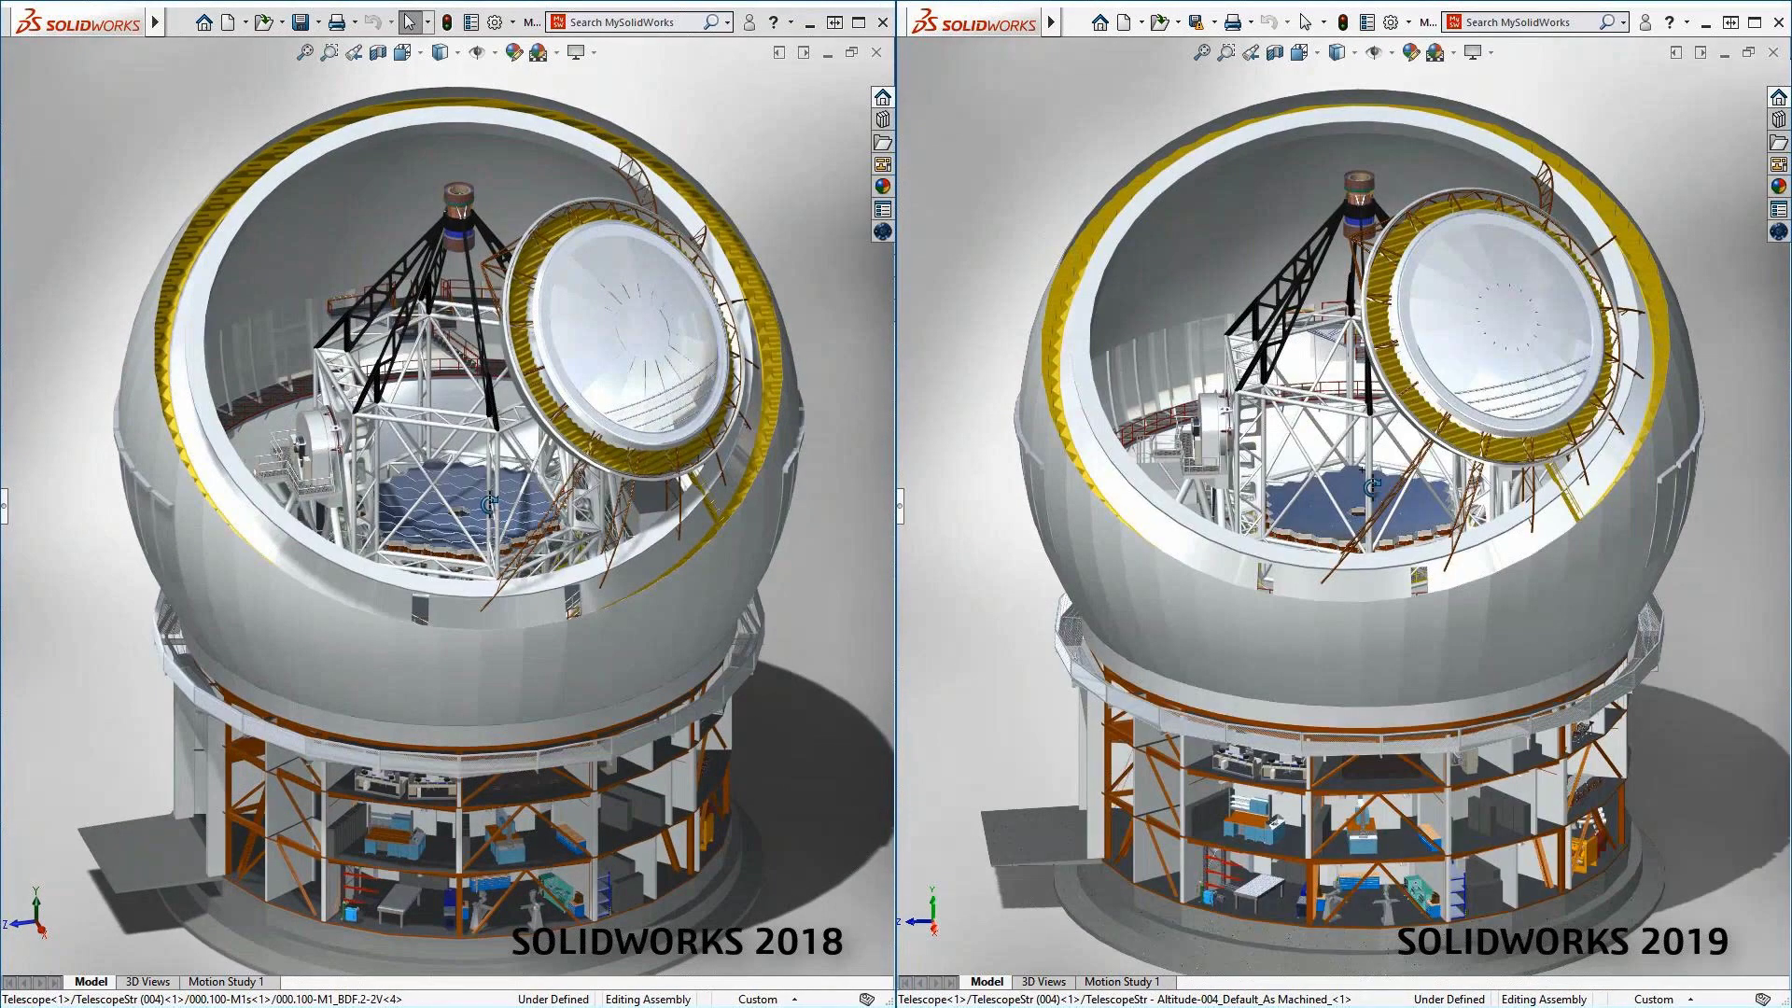
{"action": "left_click", "coordinate": [1227, 52]}
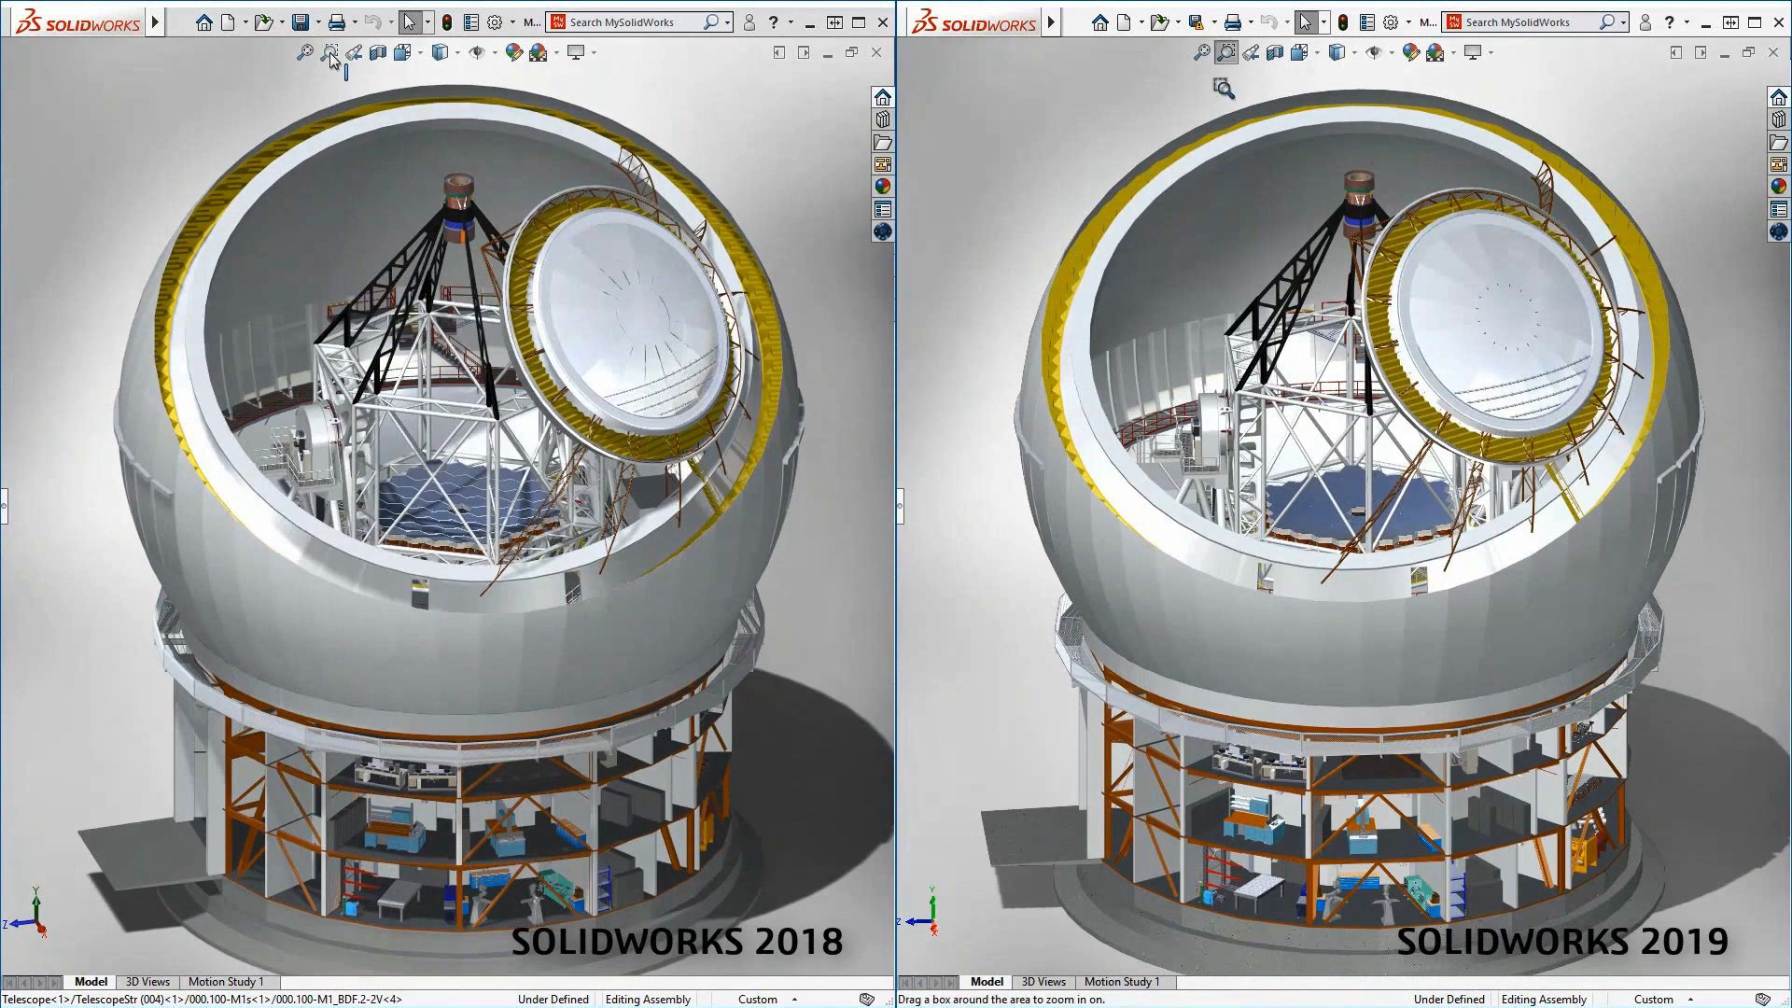
{"action": "left_click", "coordinate": [332, 55]}
{"action": "left_click_drag", "start_coordinate": [1180, 723], "coordinate": [1453, 900]}
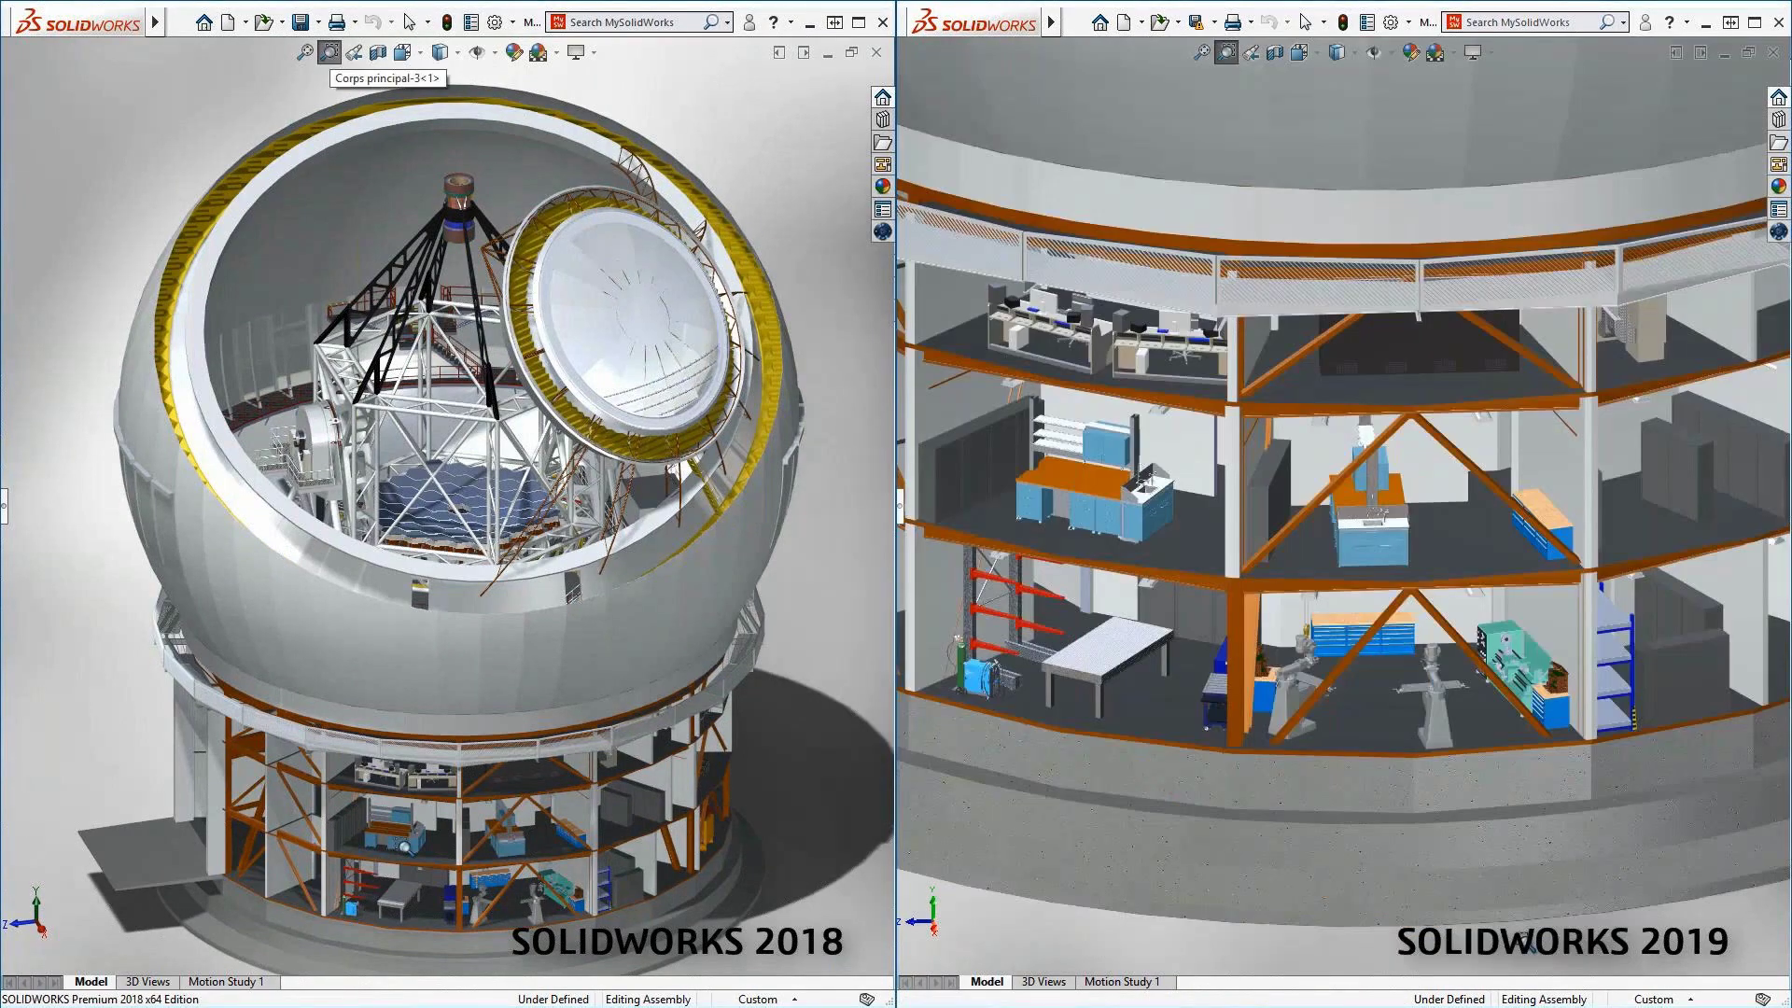
{"action": "key", "text": "Escape"}
{"action": "left_click_drag", "start_coordinate": [274, 708], "coordinate": [596, 938]}
{"action": "mouse_move", "coordinate": [1368, 716]}
{"action": "middle_mouse_down"}
{"action": "mouse_move", "coordinate": [1308, 698]}
{"action": "mouse_move", "coordinate": [1344, 728]}
{"action": "middle_mouse_up"}
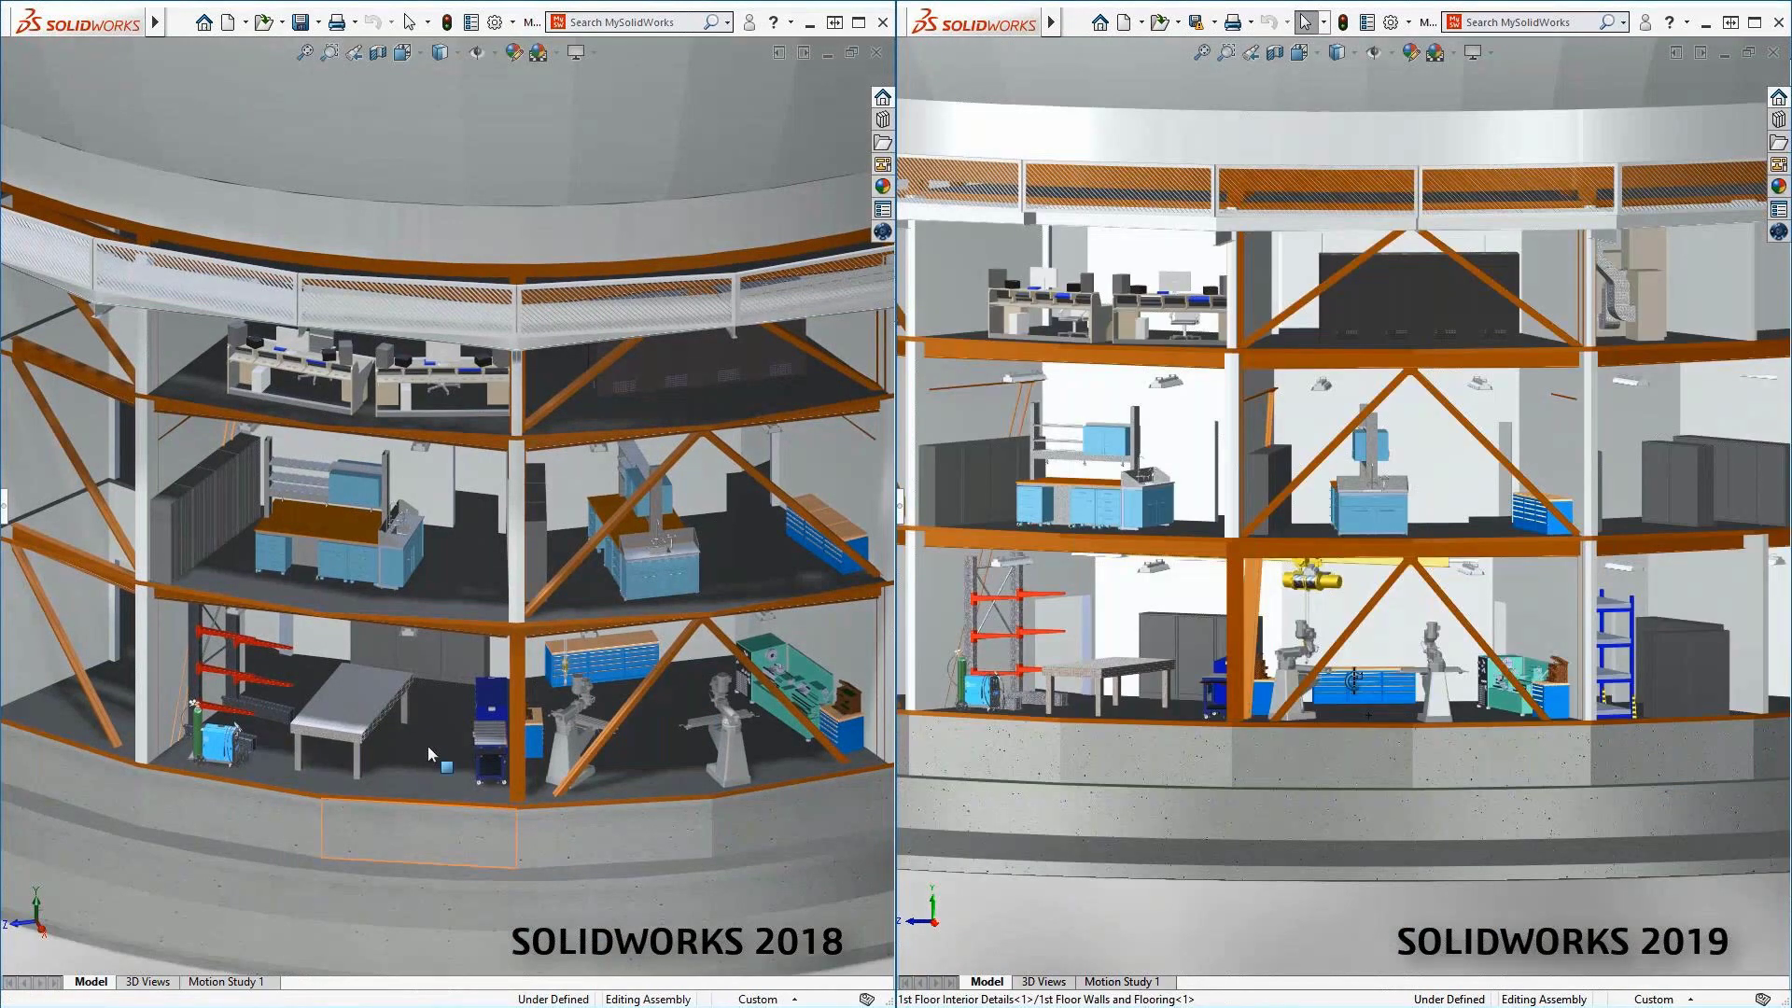
{"action": "mouse_move", "coordinate": [427, 745]}
{"action": "middle_mouse_down"}
{"action": "mouse_move", "coordinate": [356, 723]}
{"action": "mouse_move", "coordinate": [419, 778]}
{"action": "middle_mouse_up"}
{"action": "middle_click_drag", "start_coordinate": [1406, 681], "coordinate": [1350, 702]}
{"action": "middle_click_drag", "start_coordinate": [419, 776], "coordinate": [443, 748]}
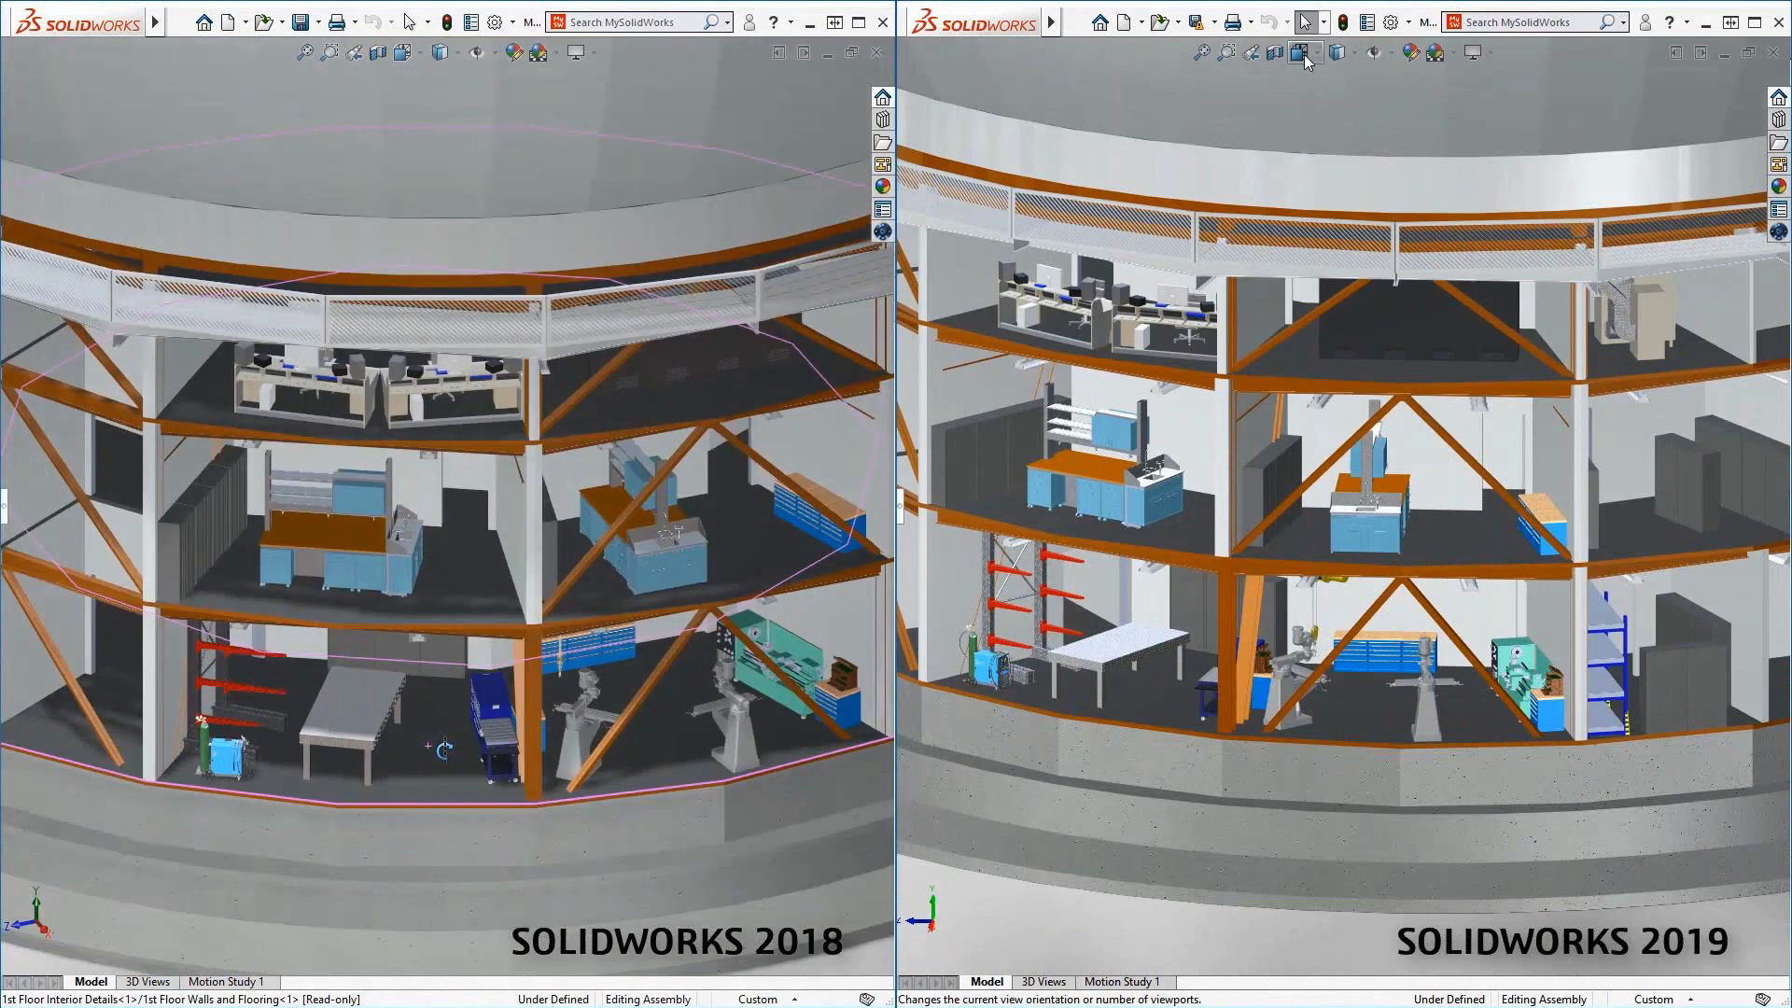
Step: Restore the saved Start view of the telescope assembly in both the 2019 and 2018 windows
{"action": "left_click", "coordinate": [1302, 54]}
{"action": "left_click", "coordinate": [1327, 157]}
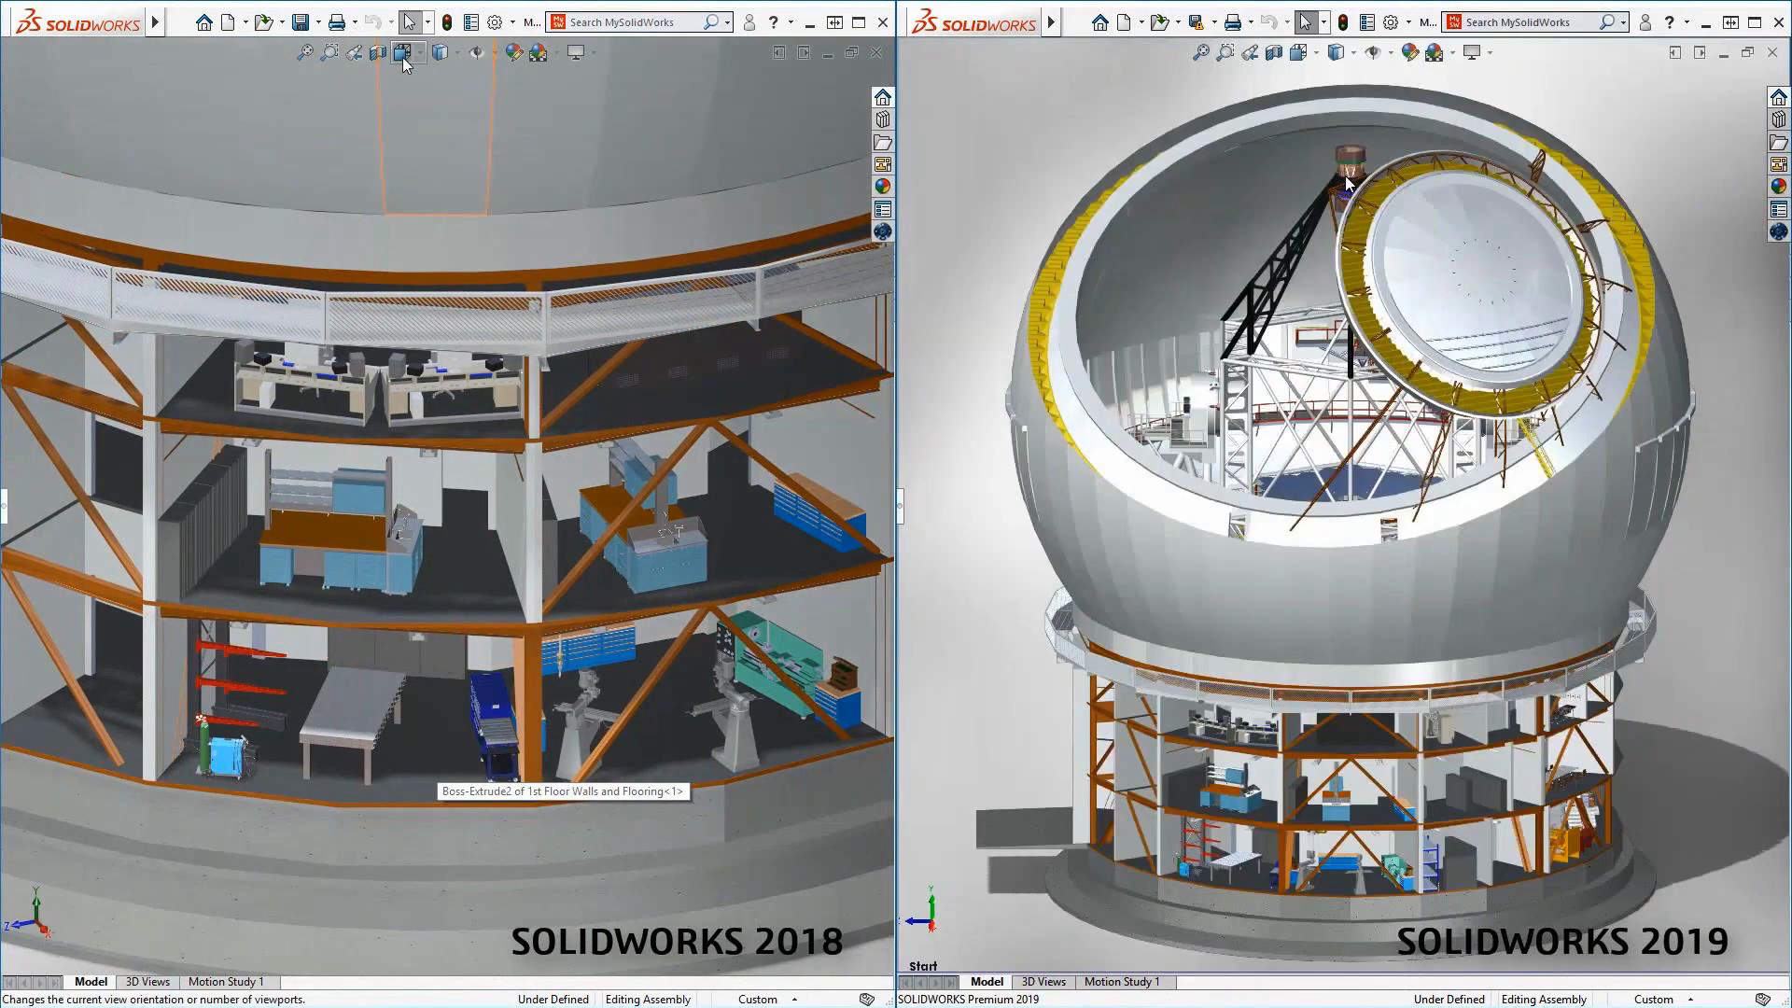
{"action": "left_click", "coordinate": [403, 54]}
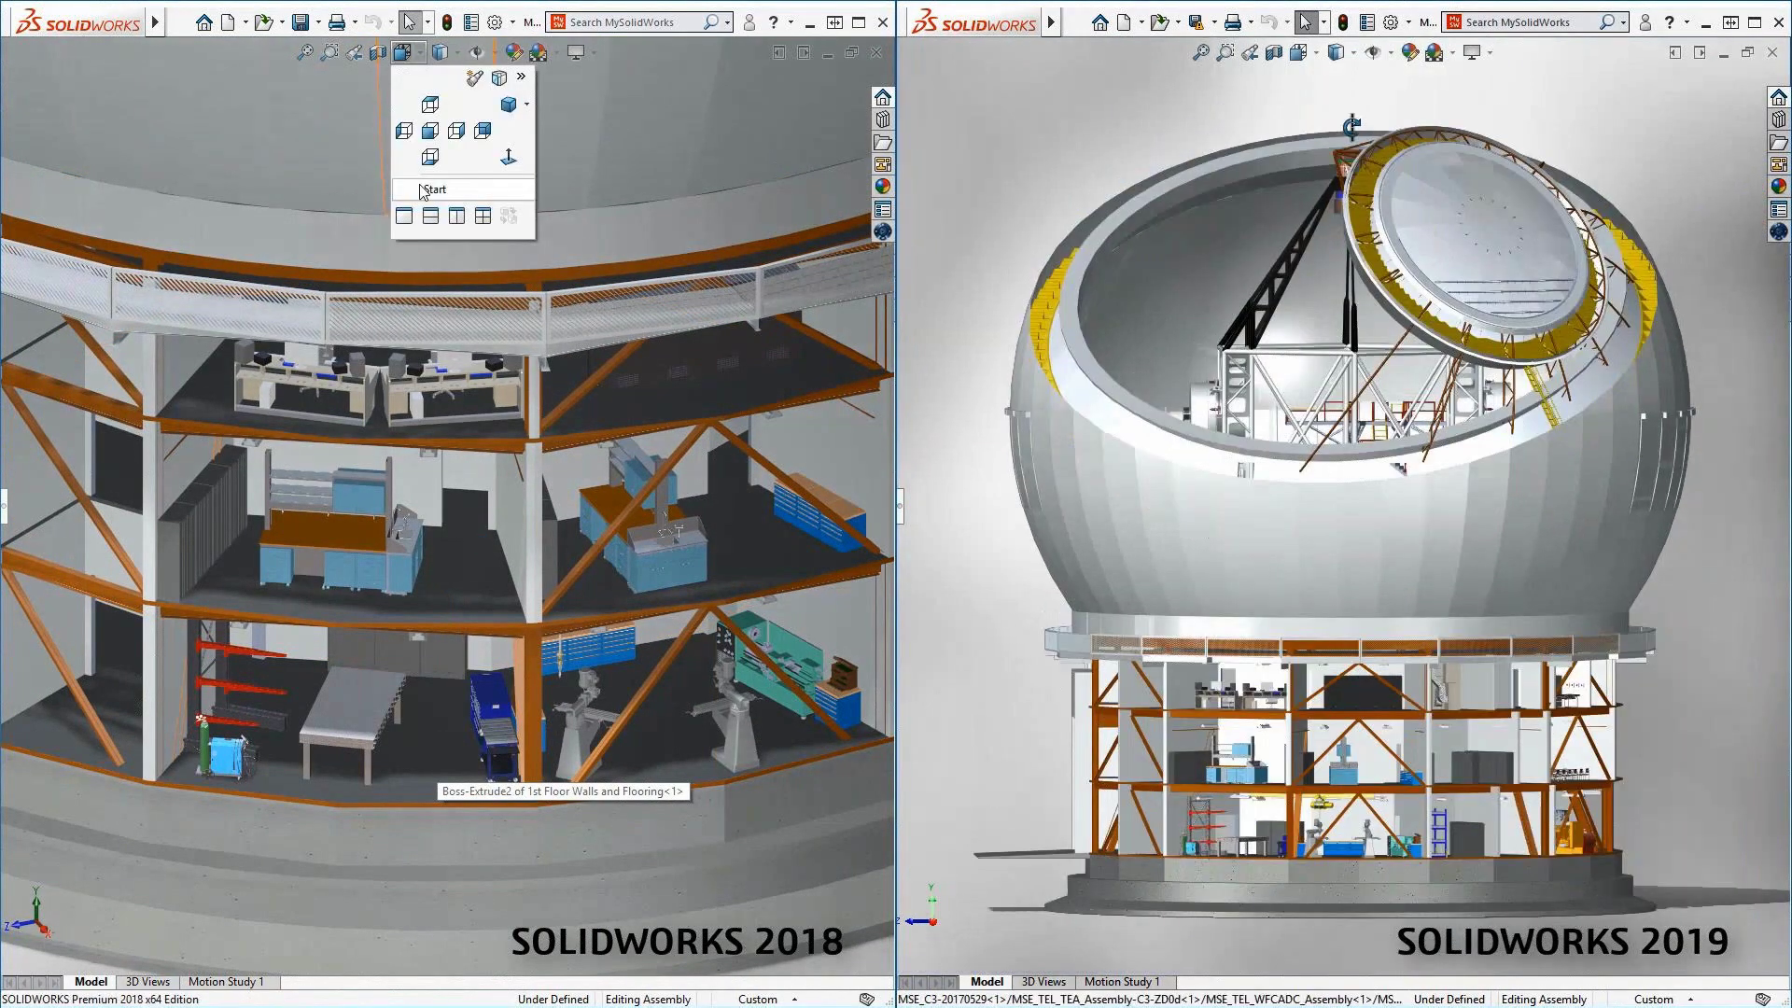
{"action": "left_click", "coordinate": [425, 191]}
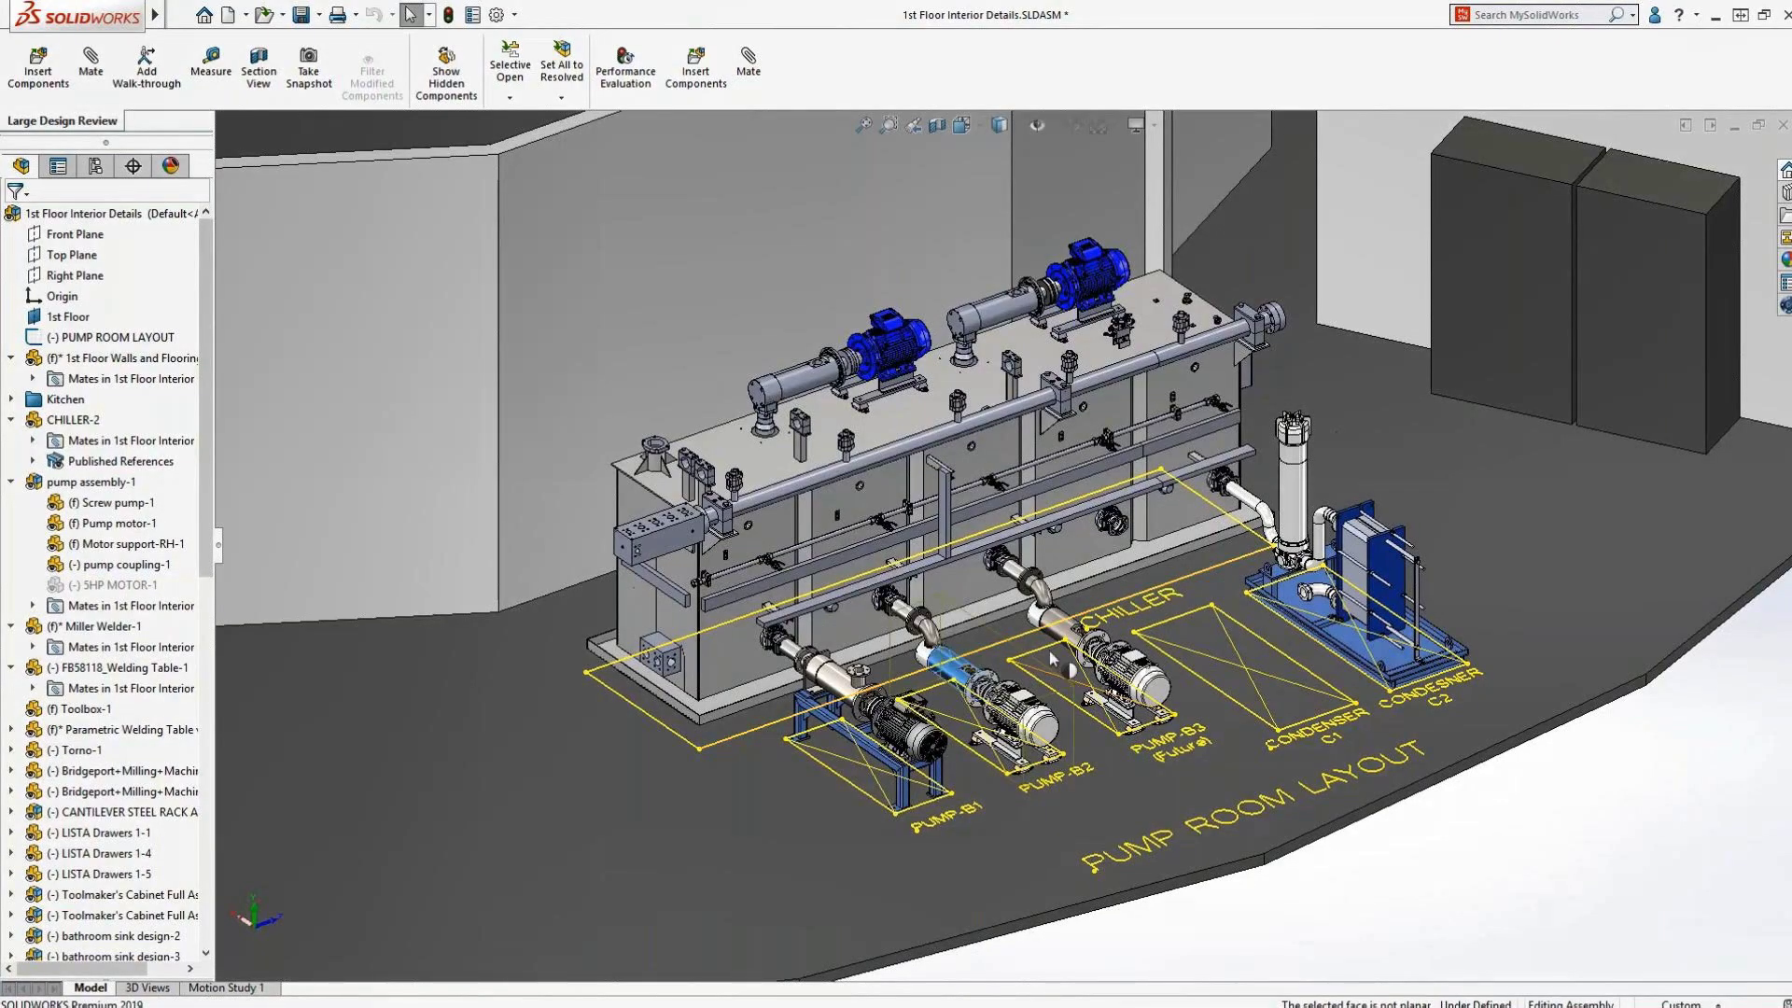
Step: Delete the selected pumps at PUMP-B2 and PUMP-B3, and insert pump assembly.sldasm at the PUMP-B2 location
{"action": "right_click", "coordinate": [1024, 583]}
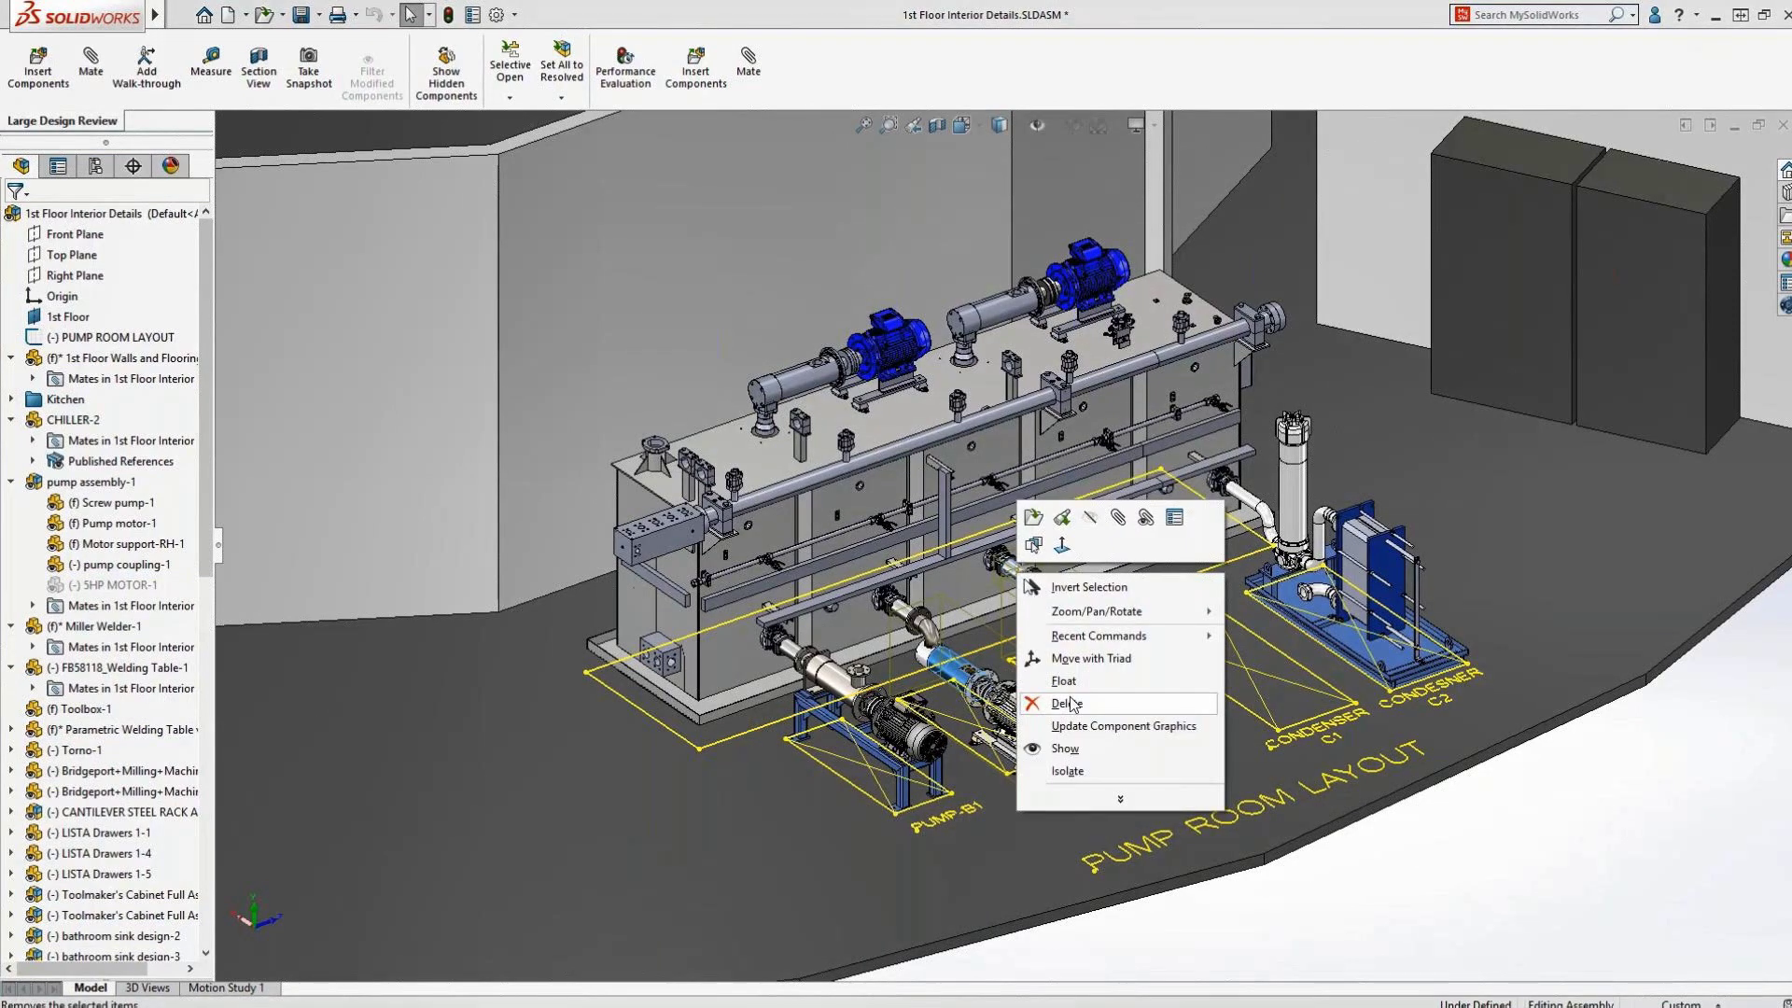
{"action": "left_click", "coordinate": [1070, 704]}
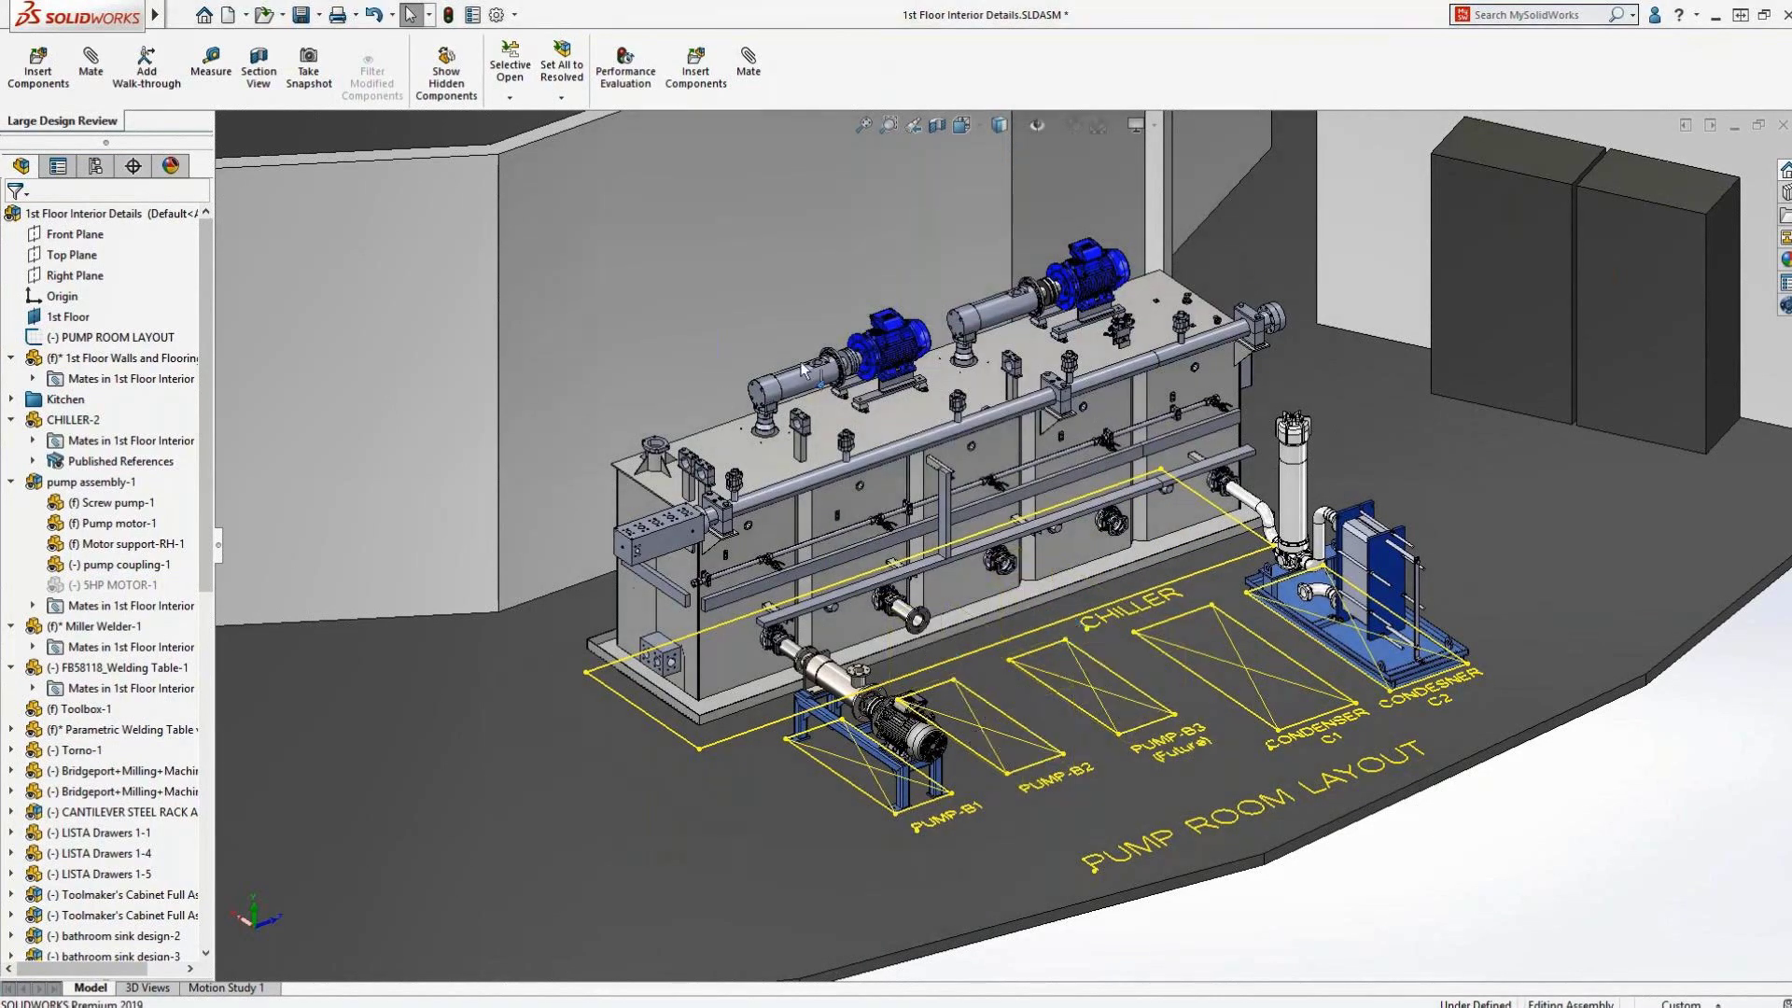
{"action": "left_click", "coordinate": [38, 70]}
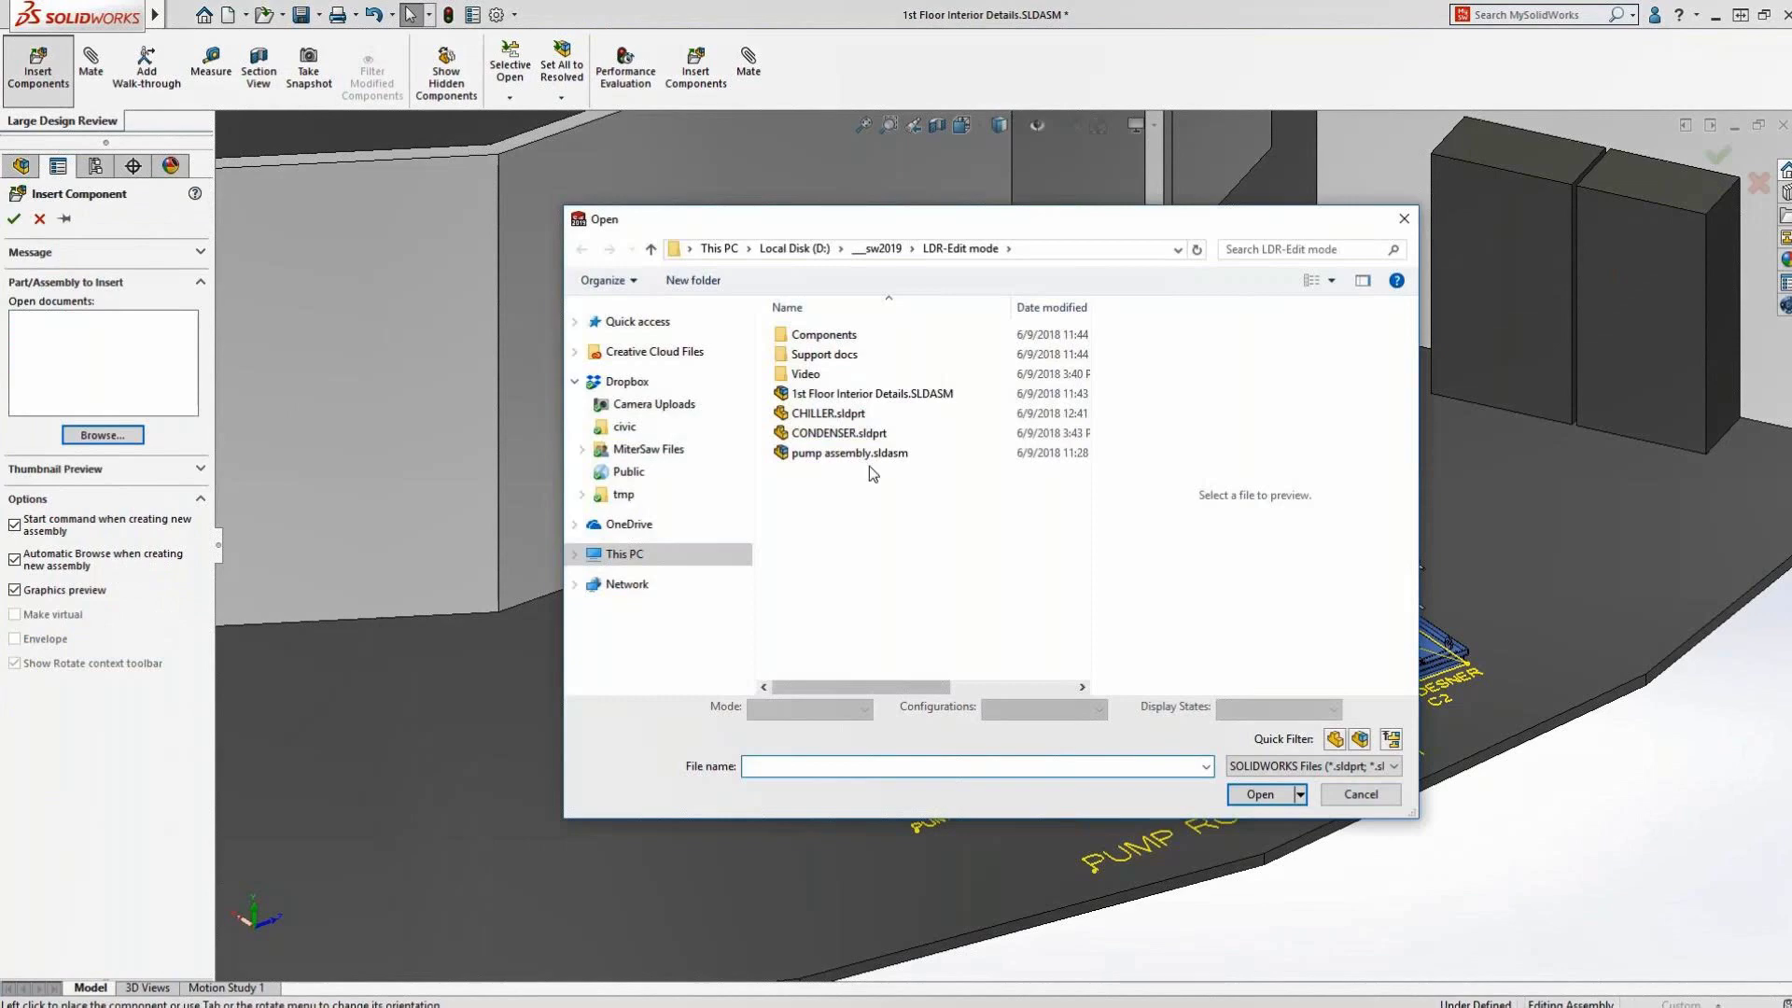
{"action": "left_click", "coordinate": [864, 456]}
{"action": "double_click", "coordinate": [864, 455]}
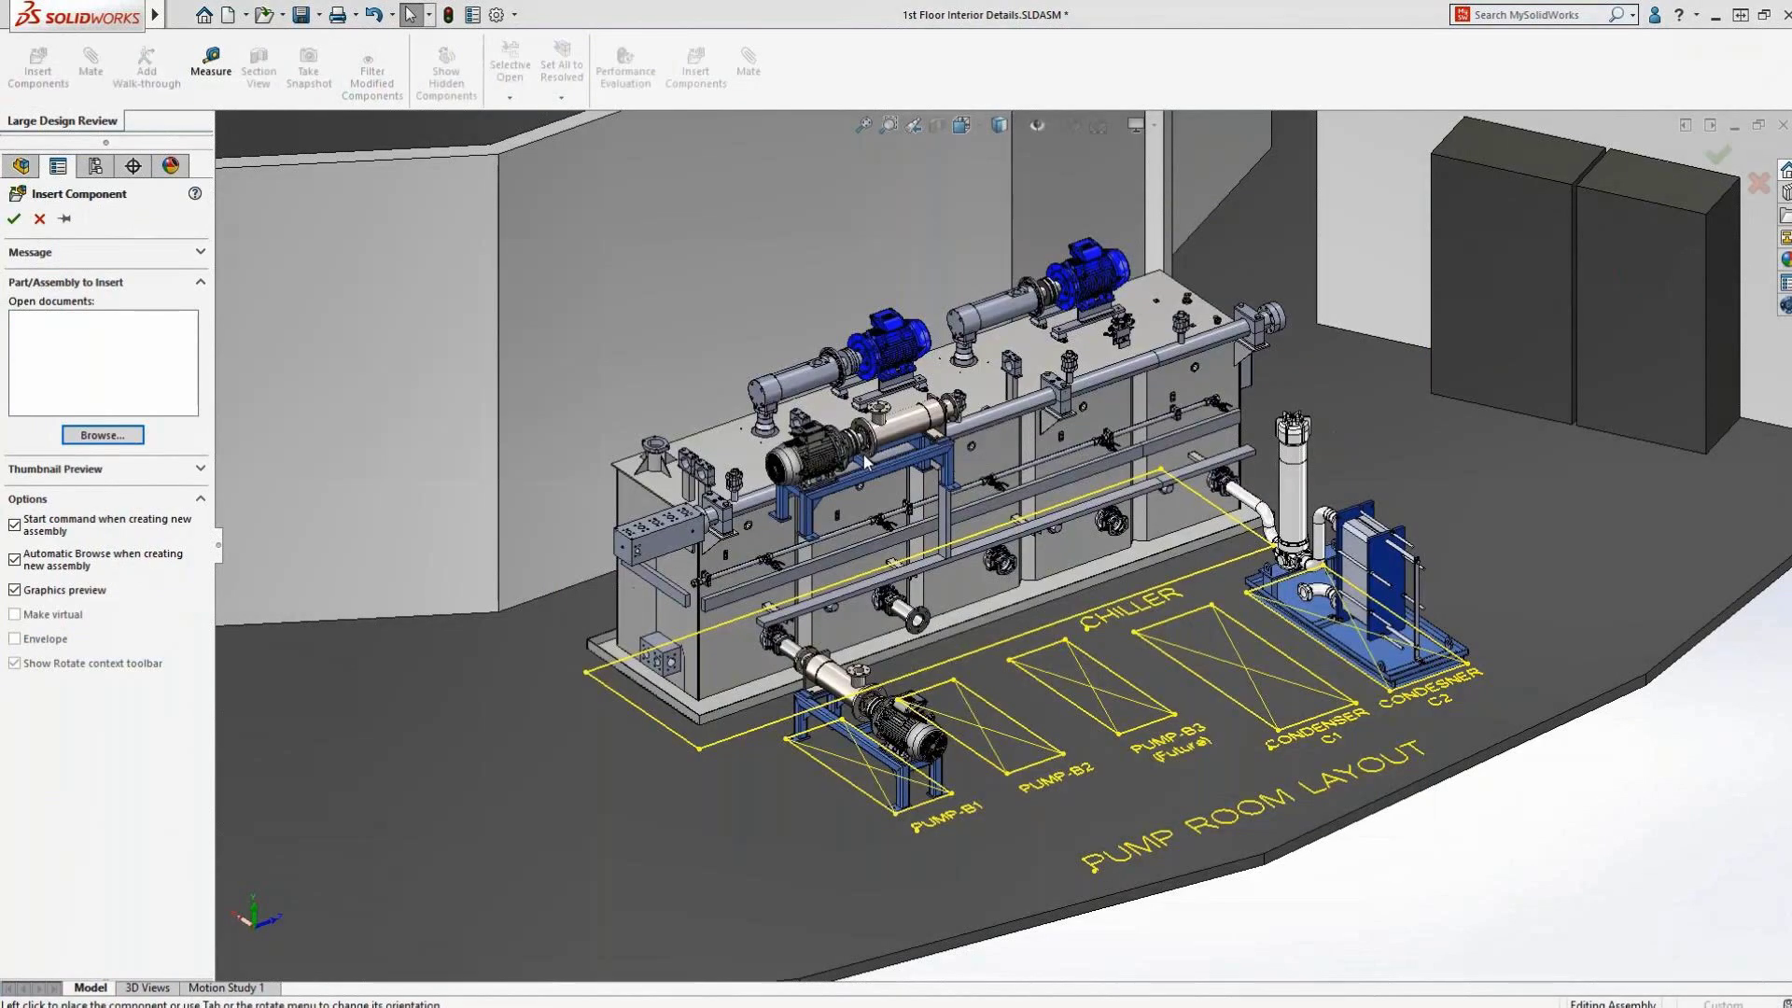
{"action": "left_click", "coordinate": [836, 324]}
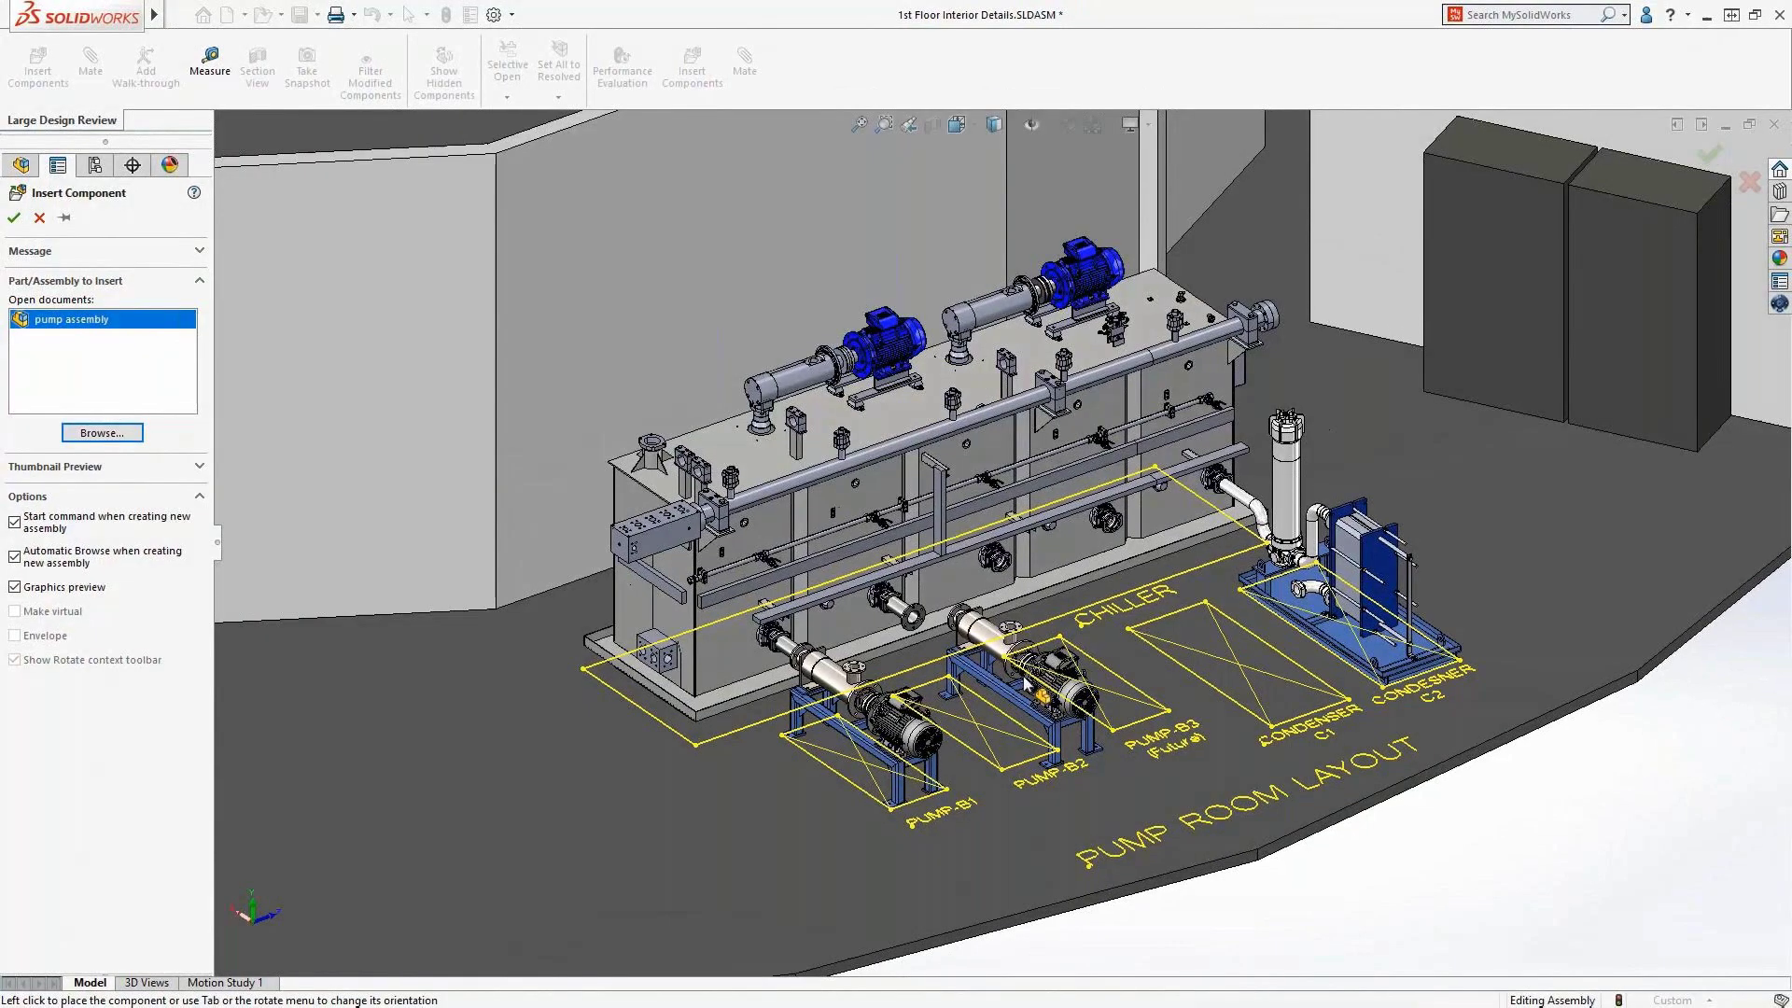
{"action": "left_click", "coordinate": [1030, 686]}
Step: Move the new pump nearer the open chiller pipe and add a coincident mate between the pipe flange and the pump's inlet flange
{"action": "left_click_drag", "start_coordinate": [860, 567], "coordinate": [1021, 752]}
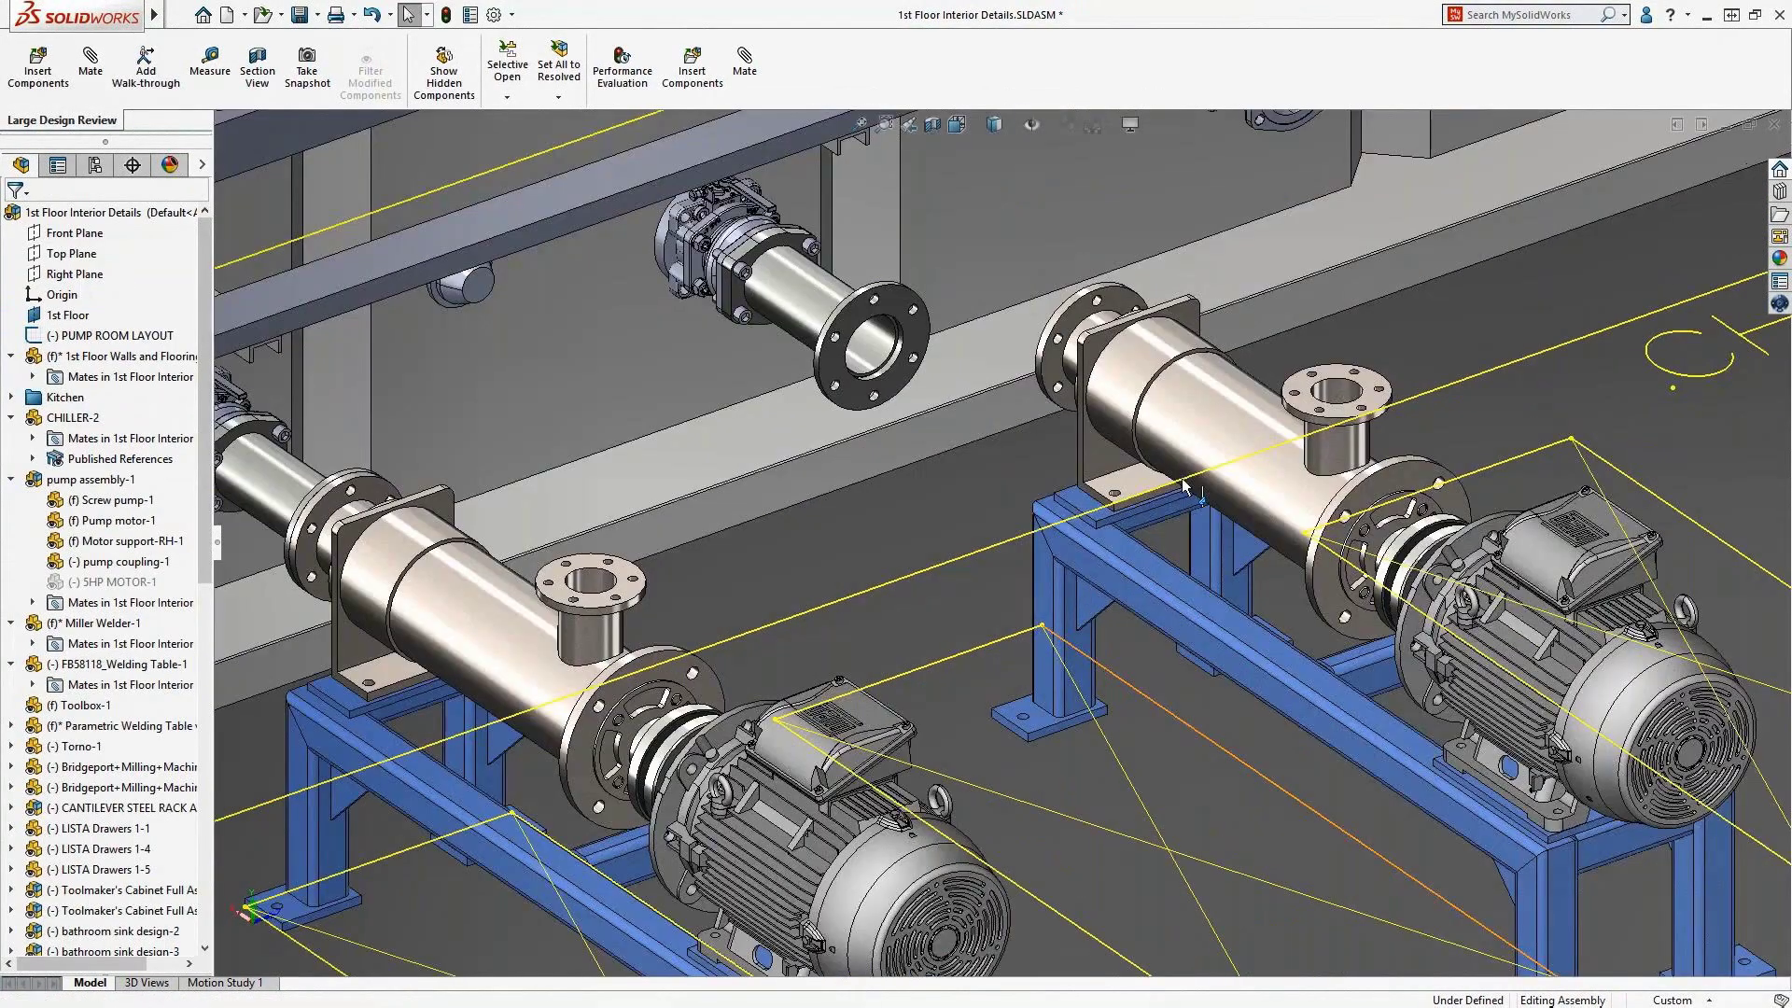
{"action": "left_click", "coordinate": [1181, 478]}
{"action": "left_click", "coordinate": [928, 277]}
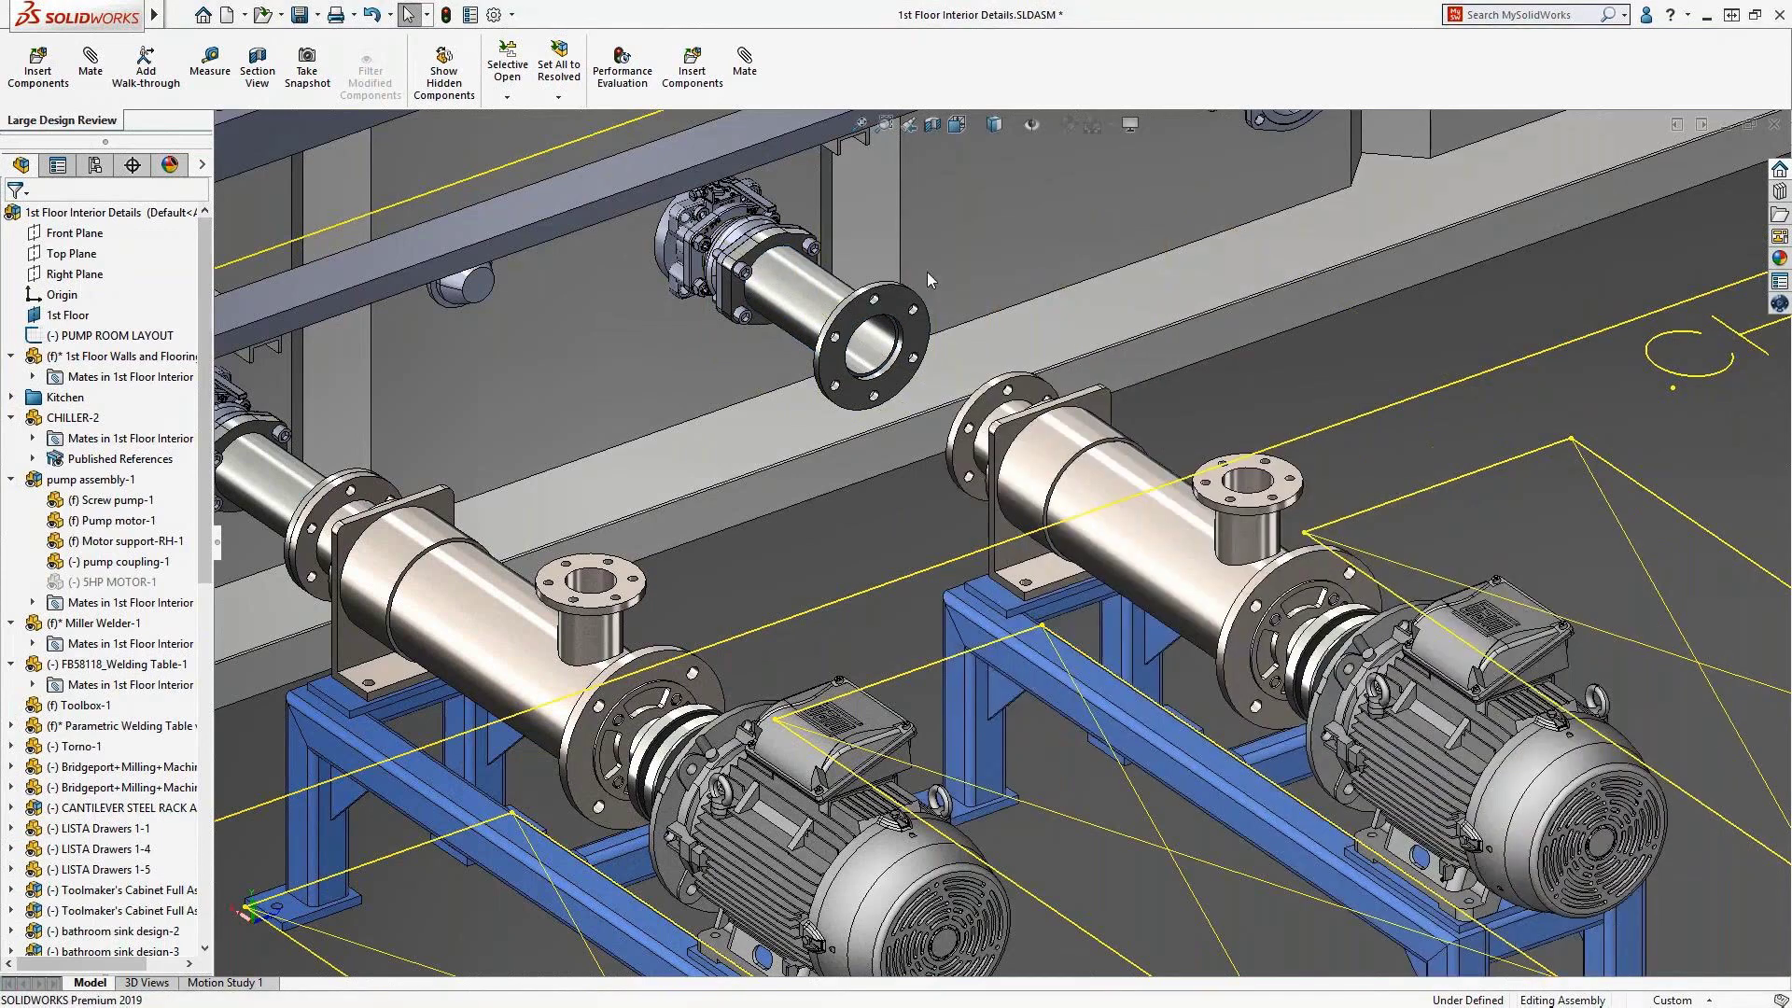
{"action": "left_click", "coordinate": [897, 295]}
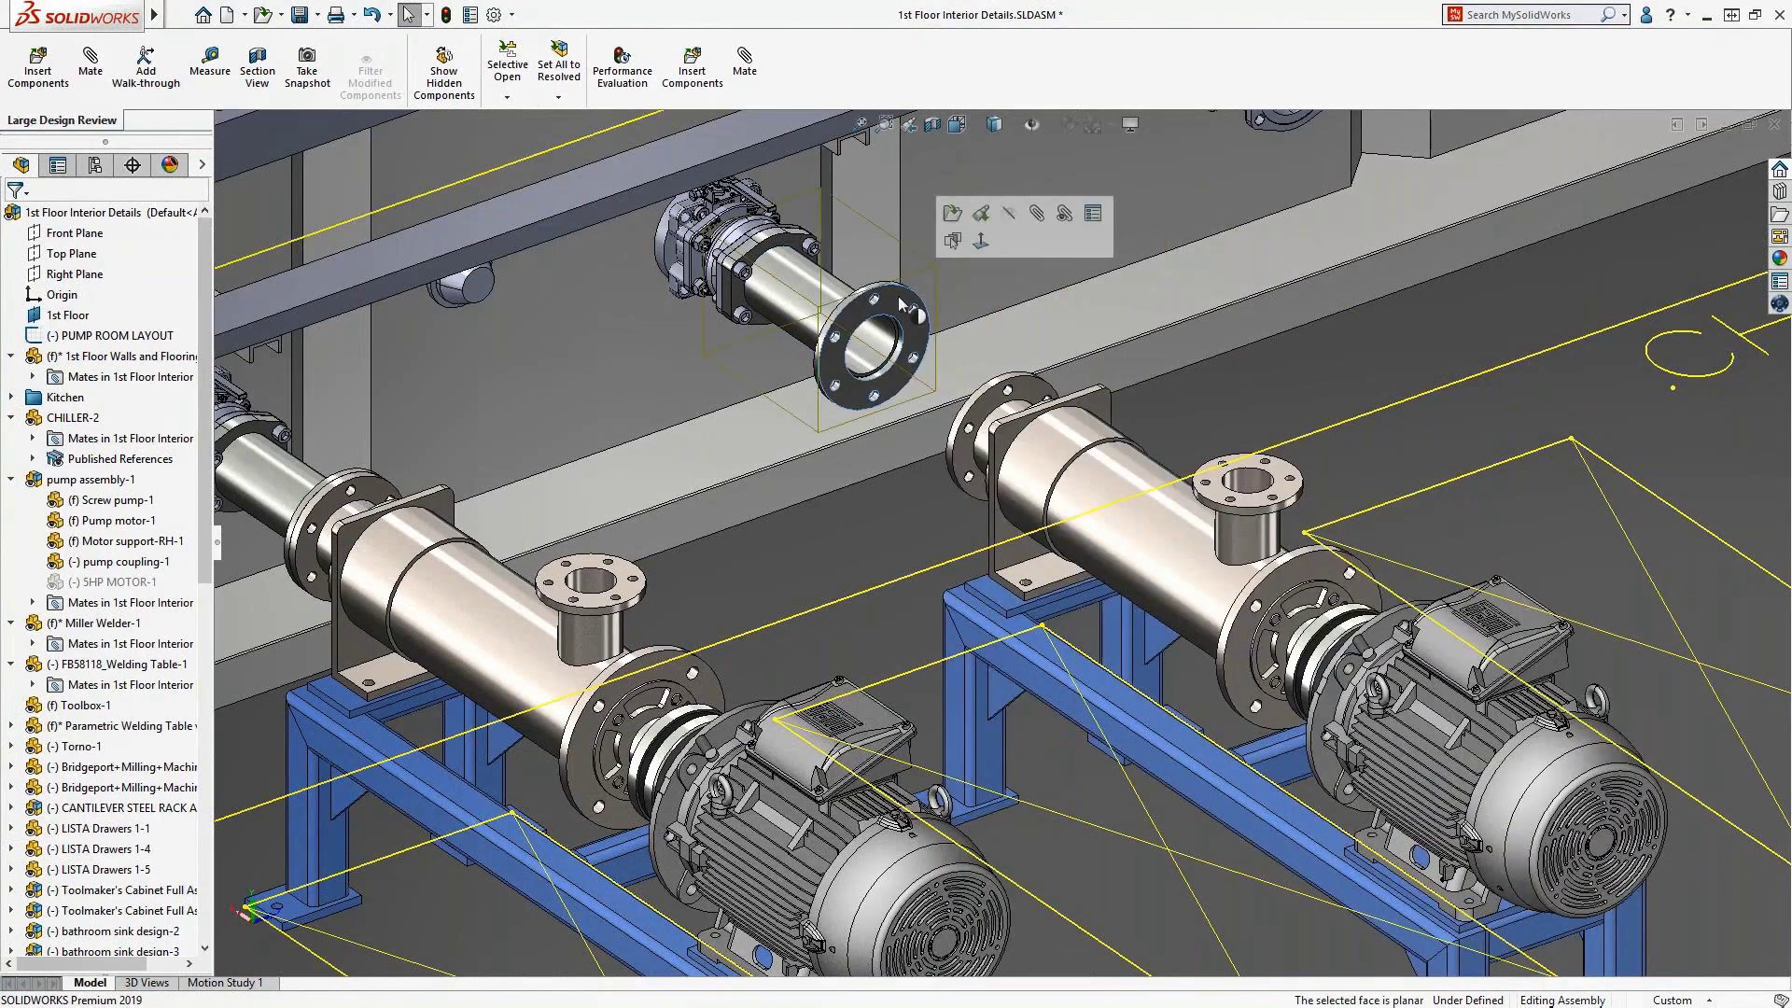
{"action": "left_click", "coordinate": [1048, 390], "text": "ctrl"}
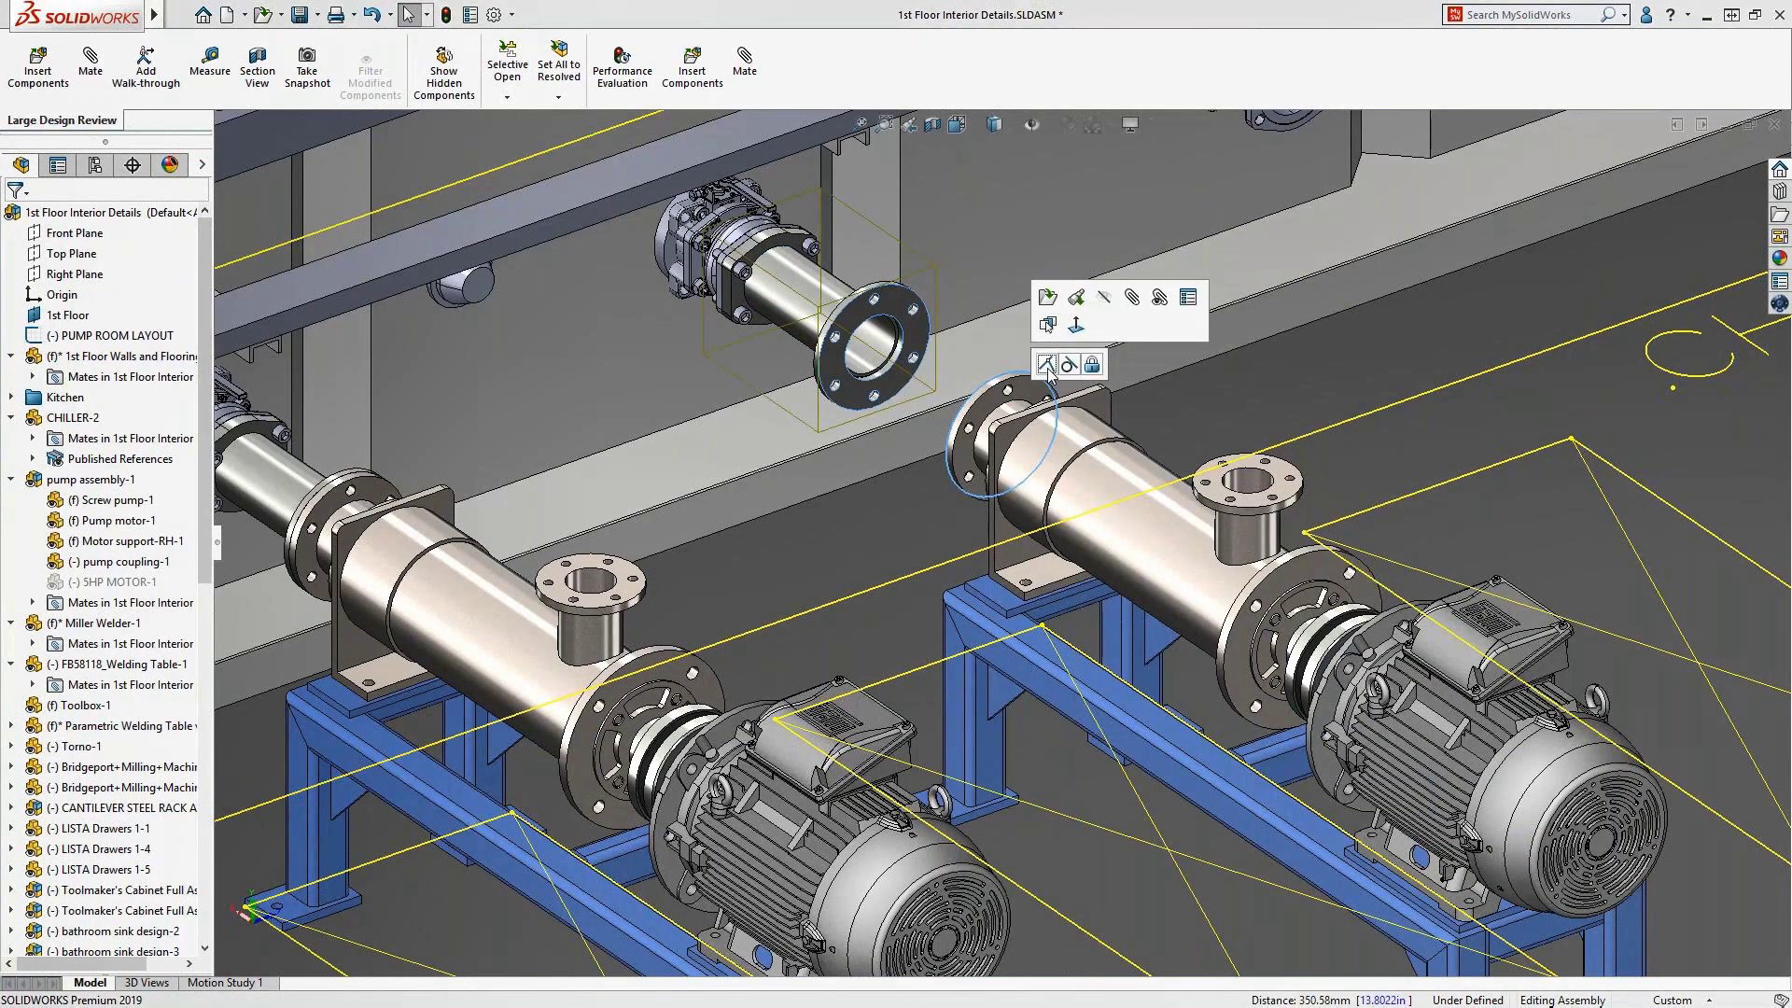
{"action": "left_click", "coordinate": [1045, 365]}
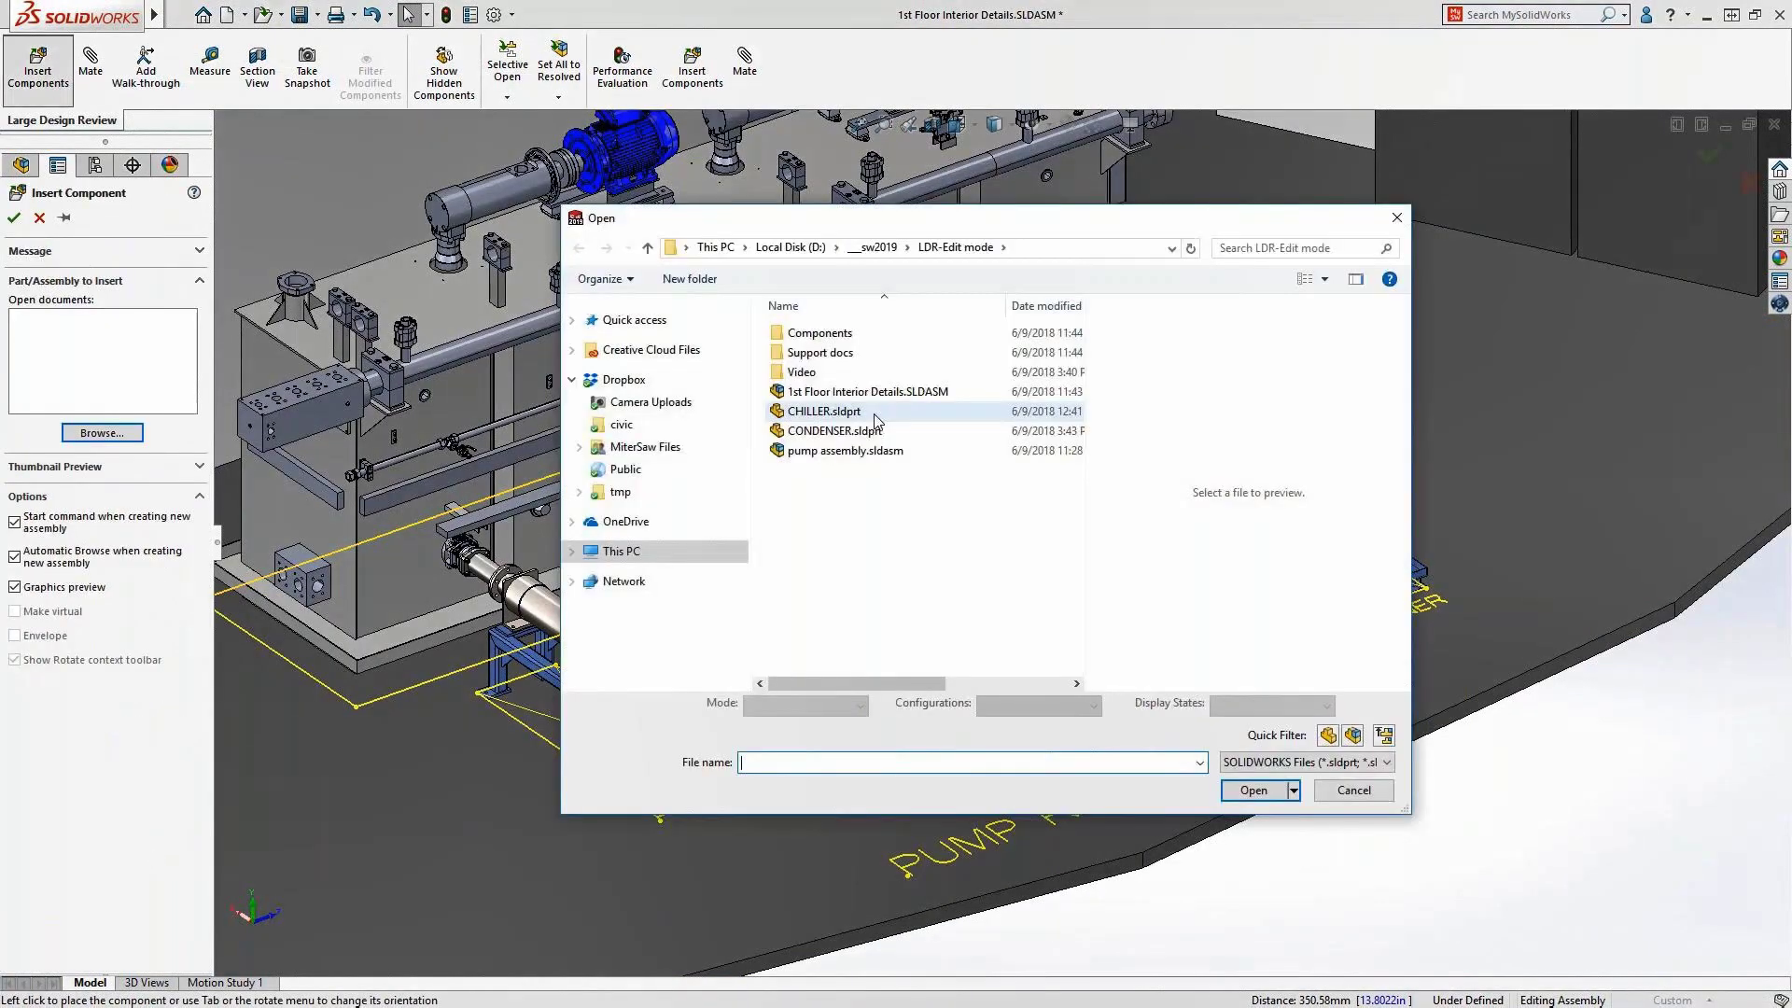
Step: Insert CONDENSER.sldprt at the CONDENSER C1 location of the pump room layout
{"action": "double_click", "coordinate": [872, 429]}
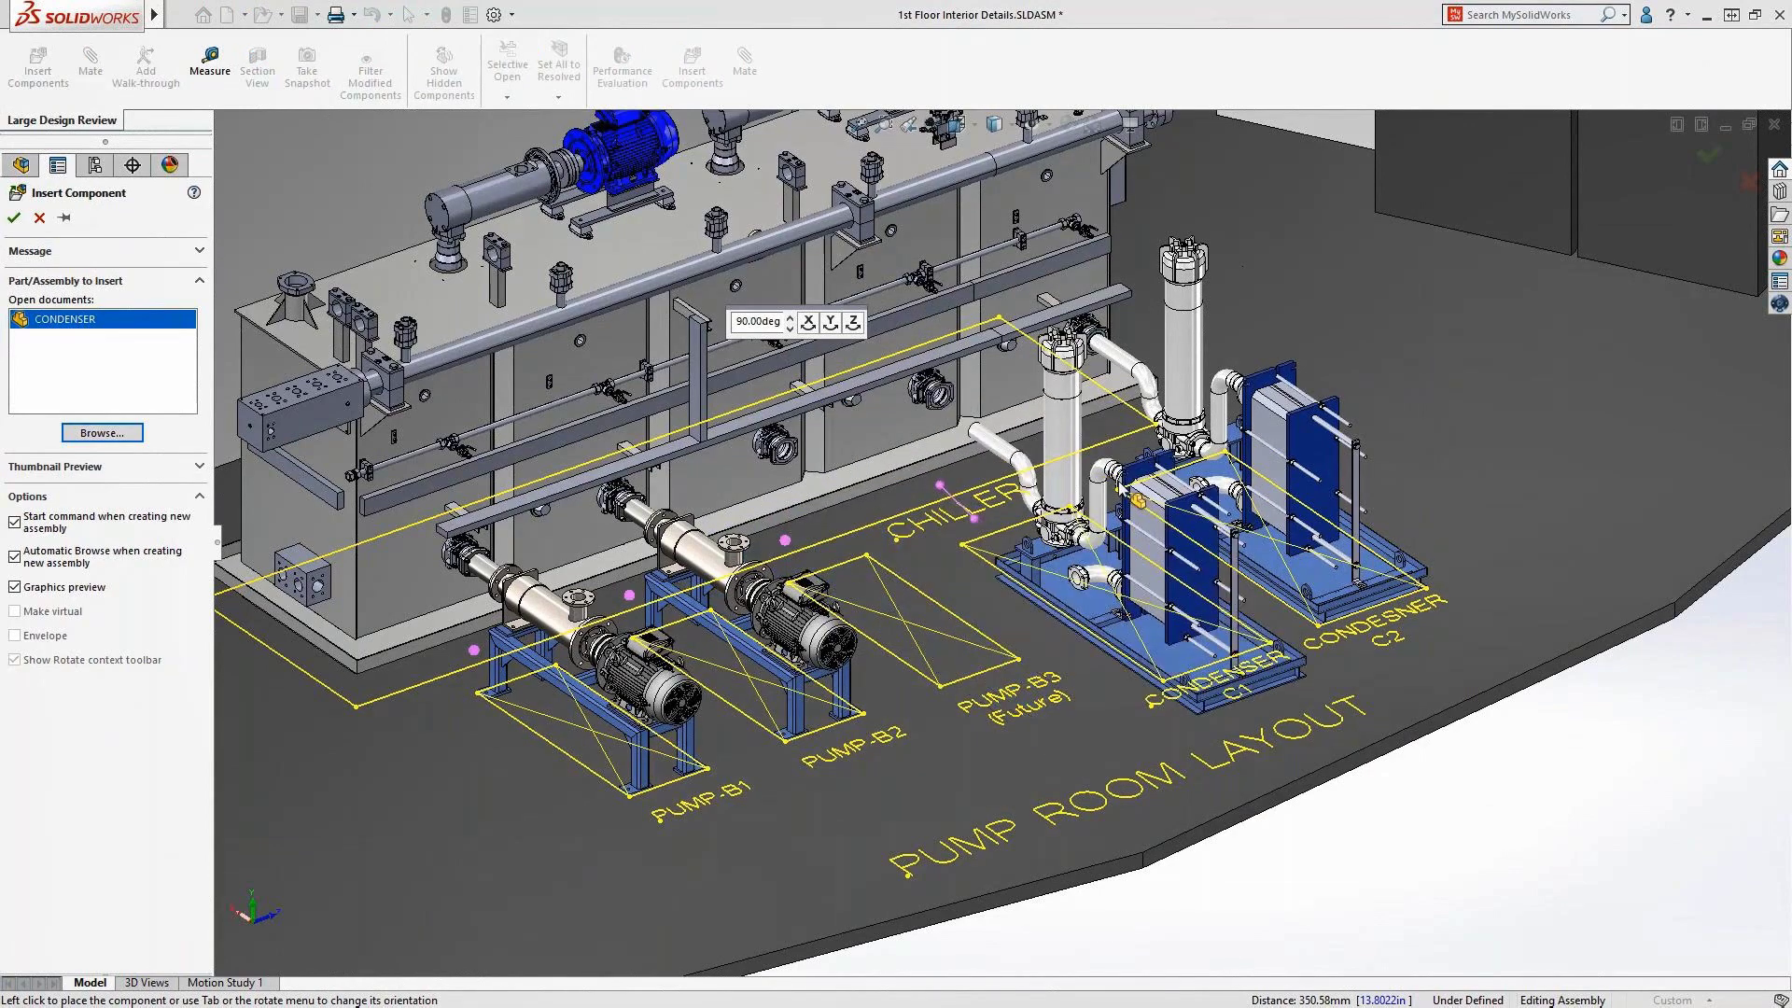
{"action": "left_click", "coordinate": [1113, 477]}
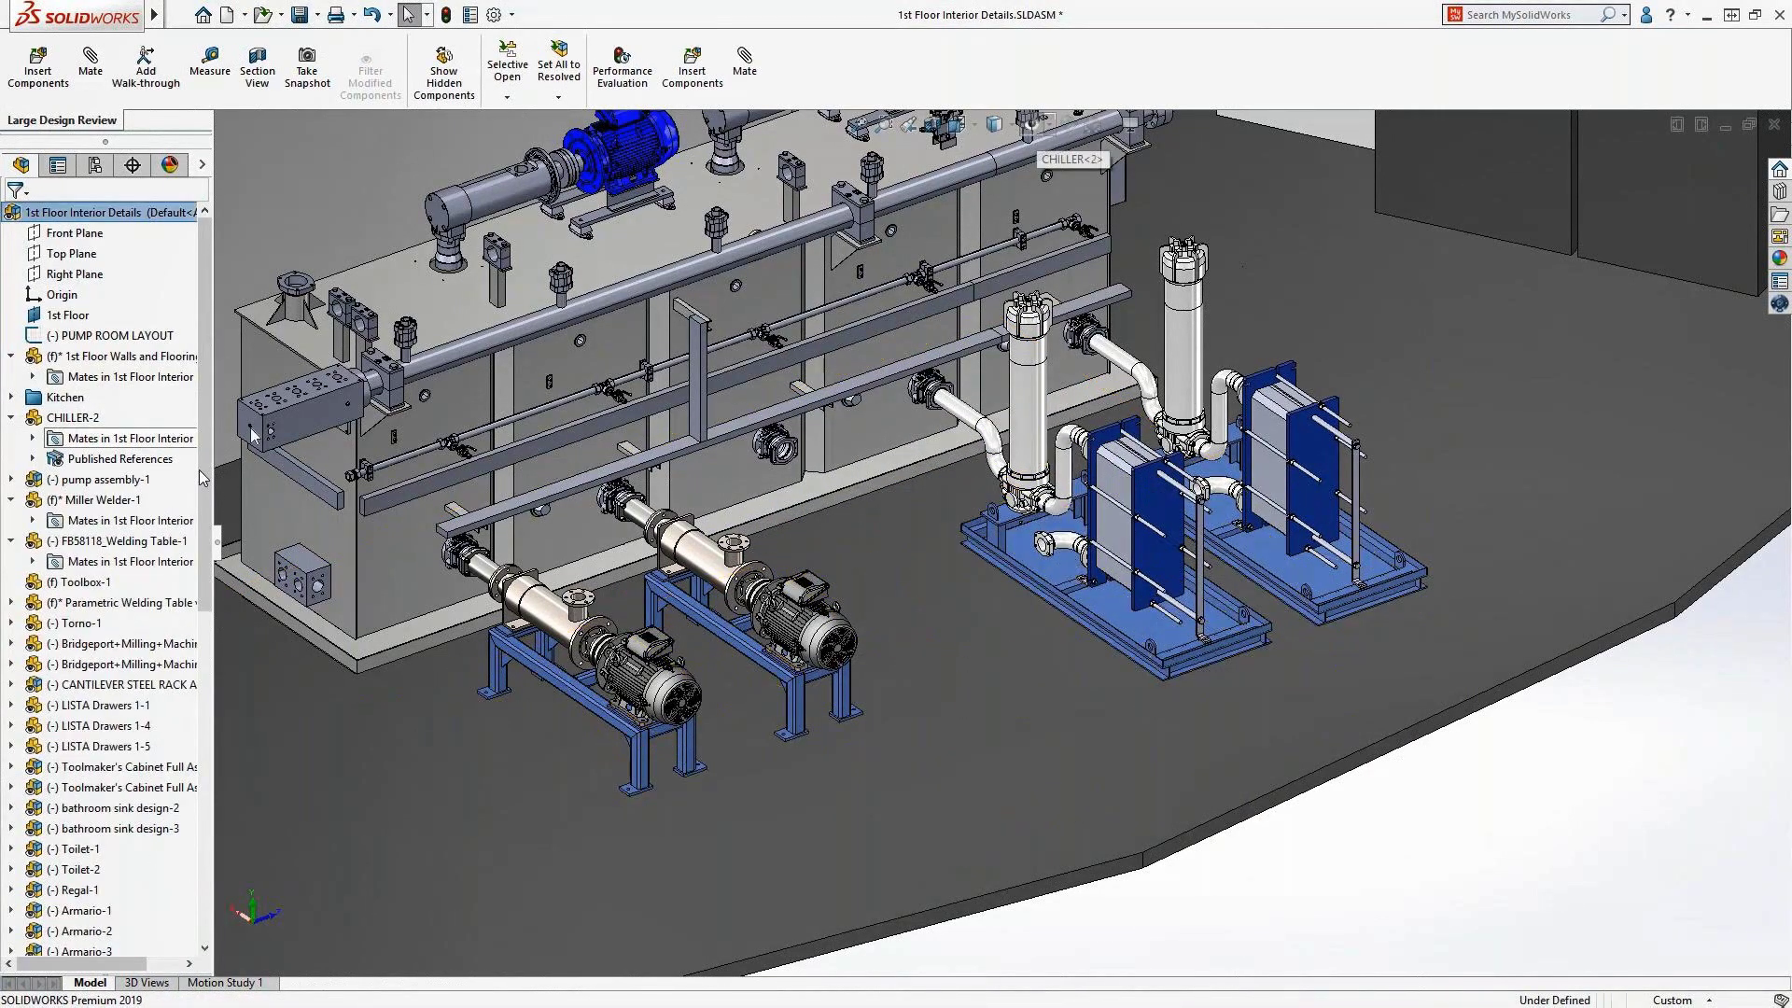
Step: Switch pump assembly-1 to the 6 HP Drive configuration
{"action": "left_click", "coordinate": [112, 479]}
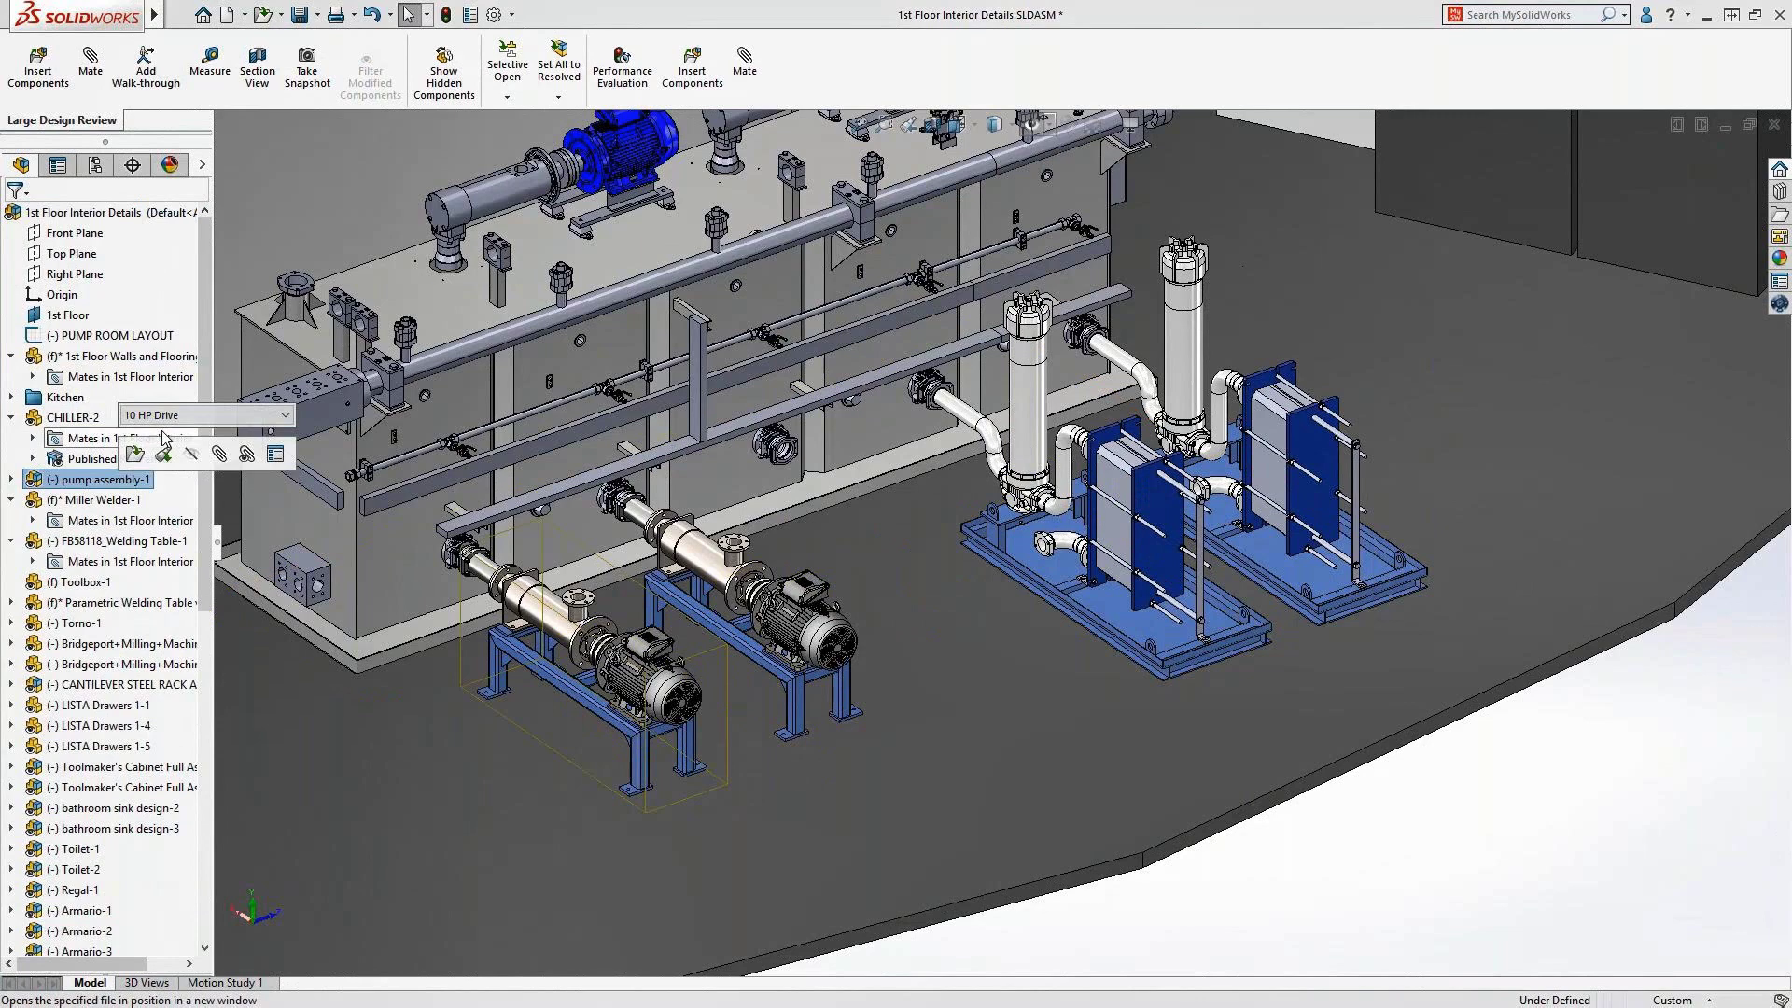
{"action": "left_click", "coordinate": [177, 416]}
{"action": "left_click", "coordinate": [190, 443]}
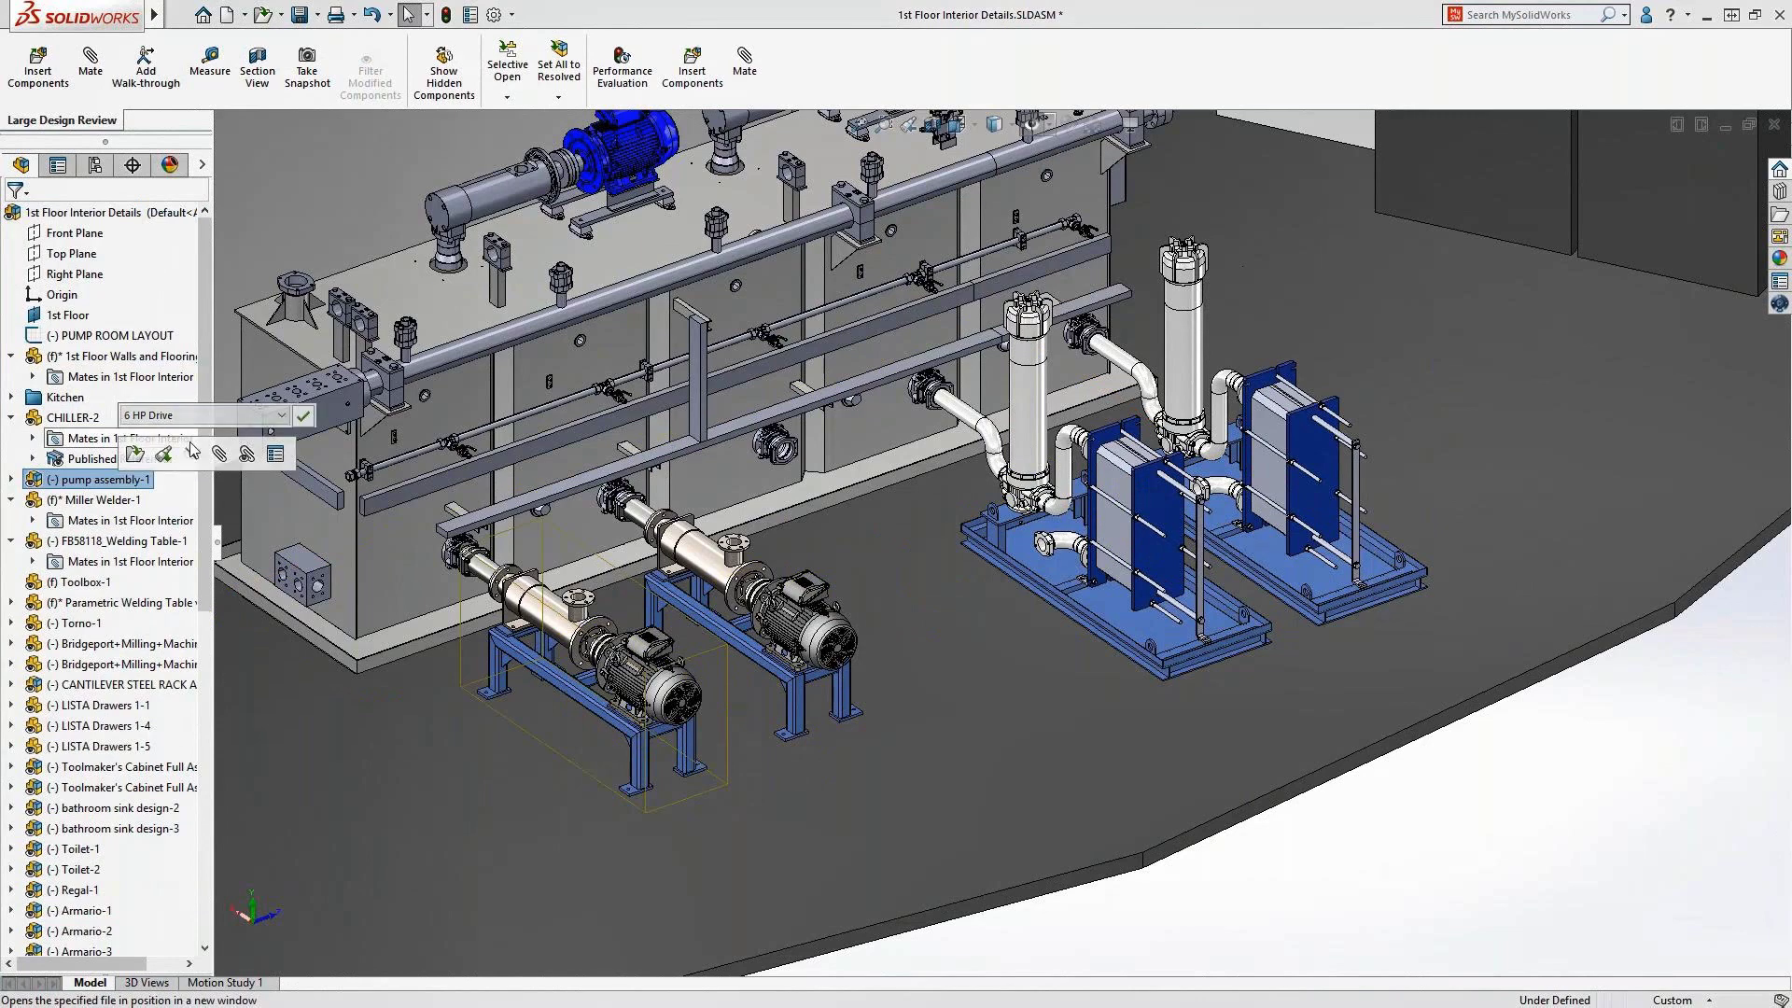
{"action": "left_click", "coordinate": [304, 416]}
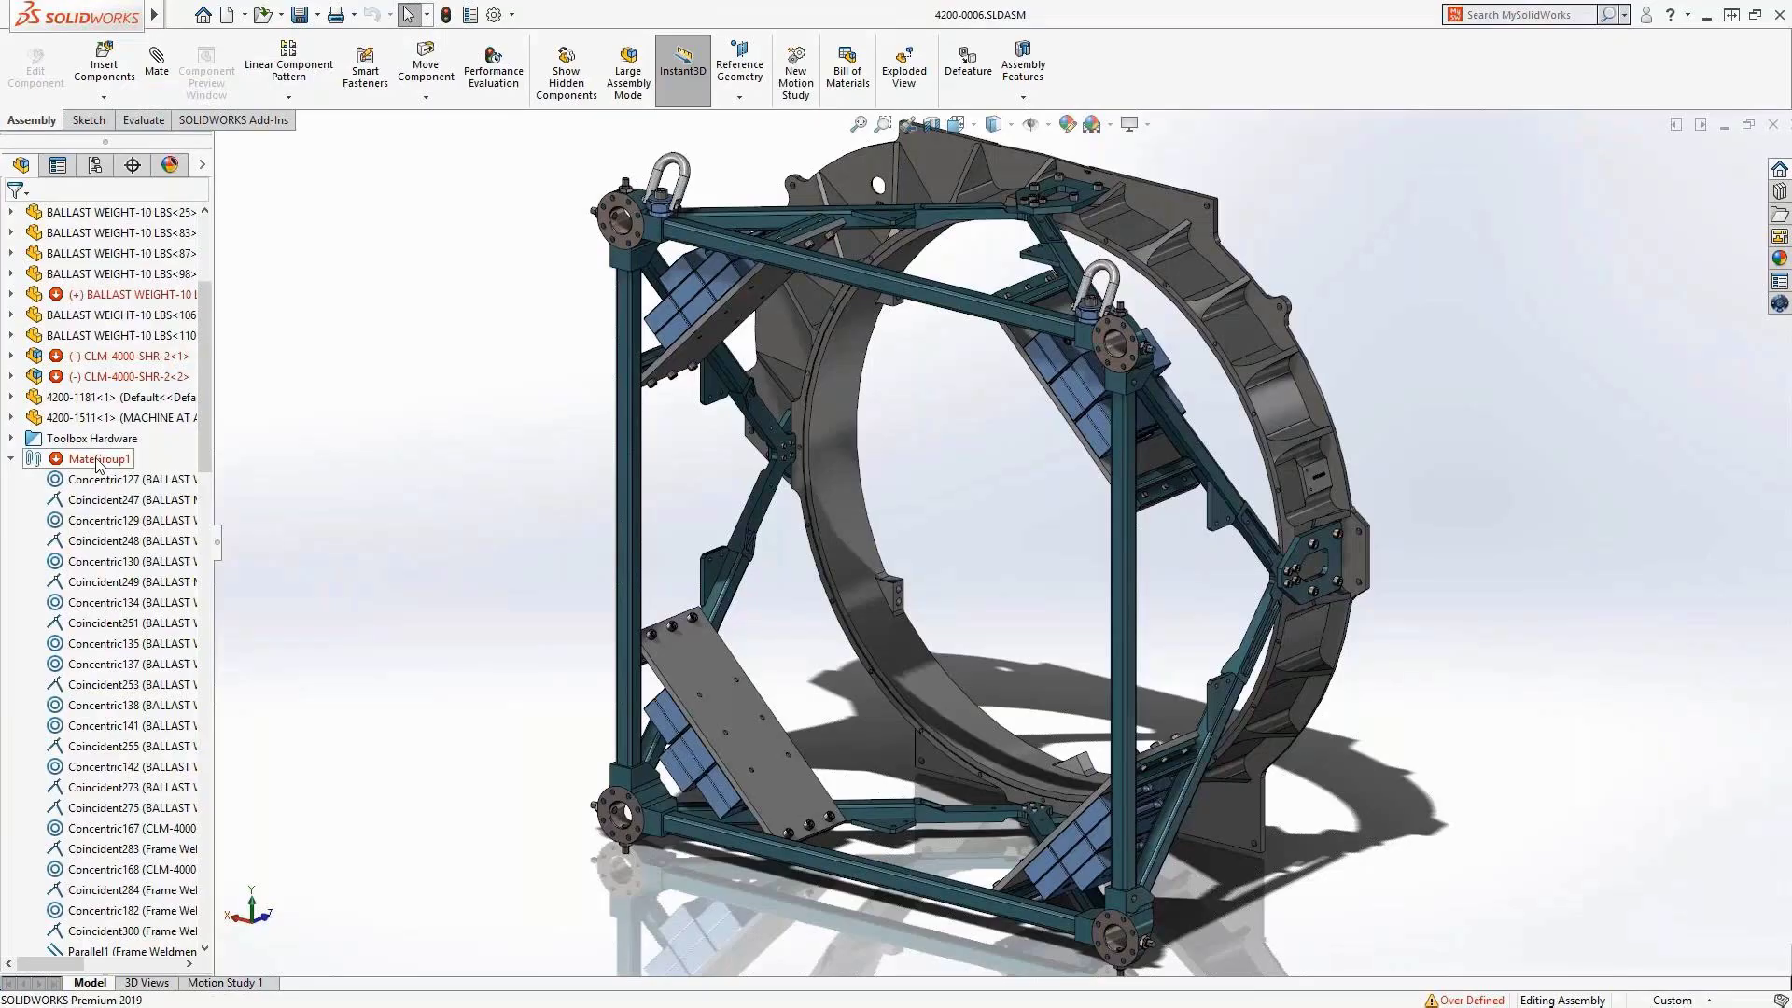
Step: Group the mates in MateGroup1 of the 4200-0006 assembly by status
{"action": "right_click", "coordinate": [97, 459]}
{"action": "mouse_move", "coordinate": [171, 586]}
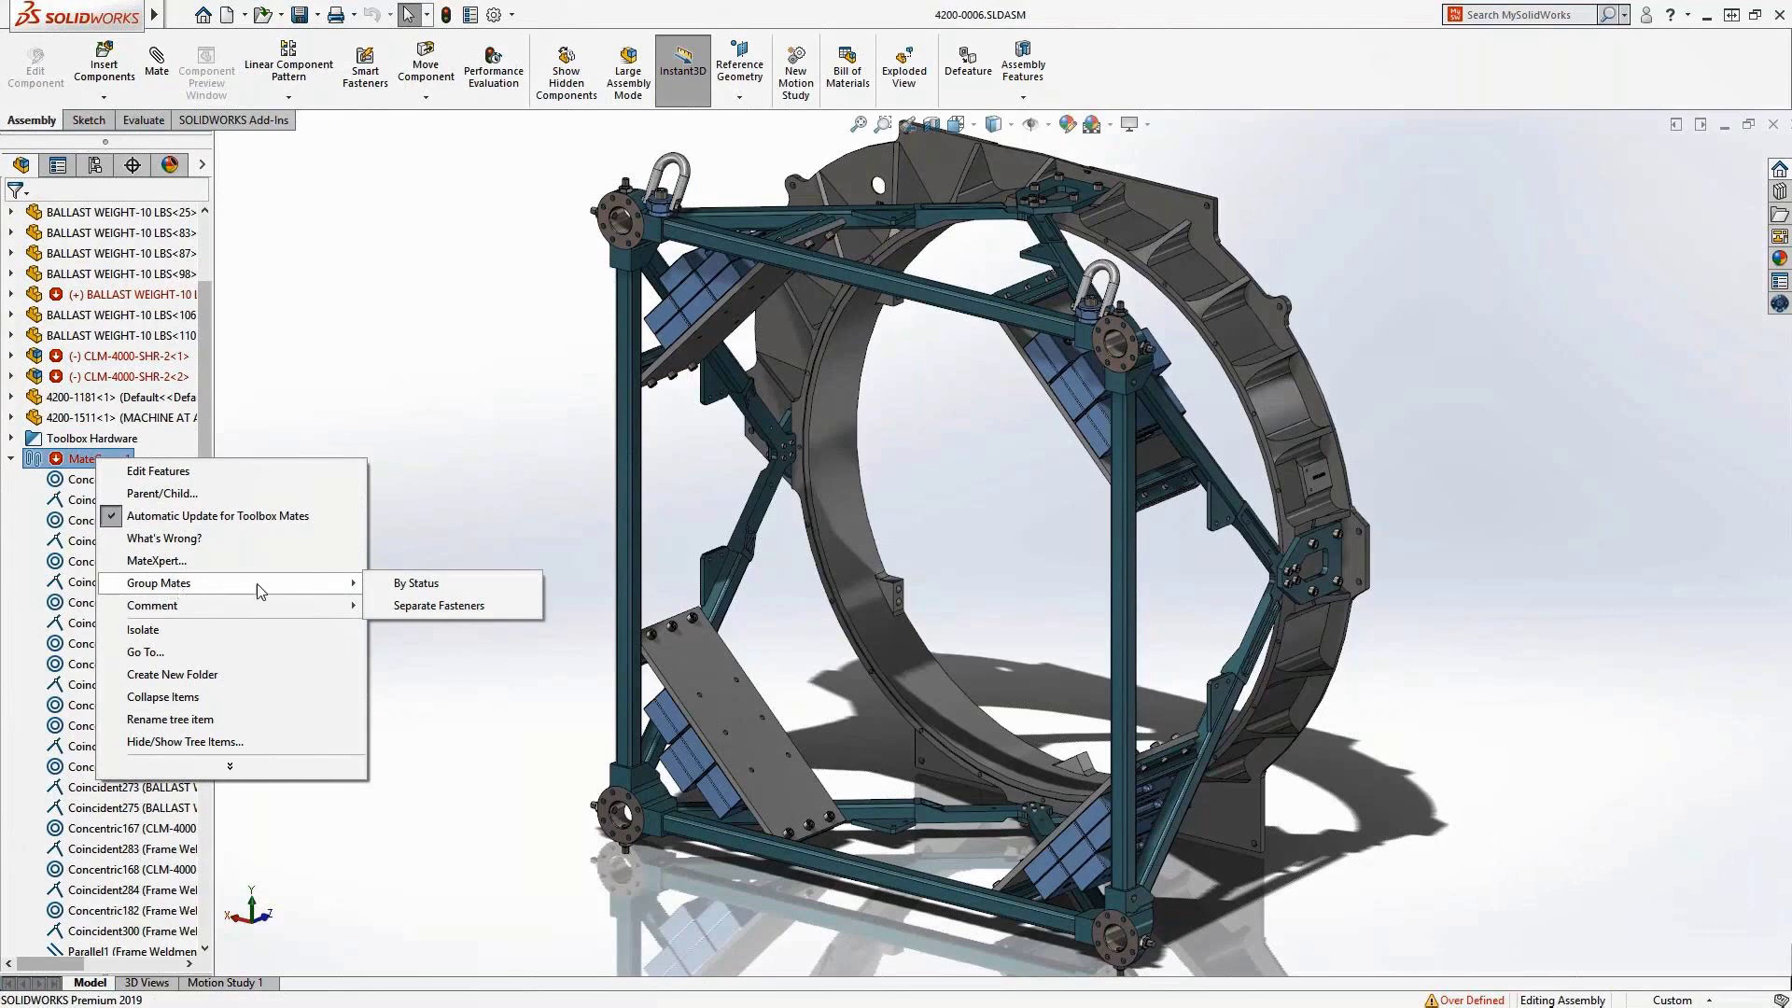
{"action": "left_click", "coordinate": [414, 585]}
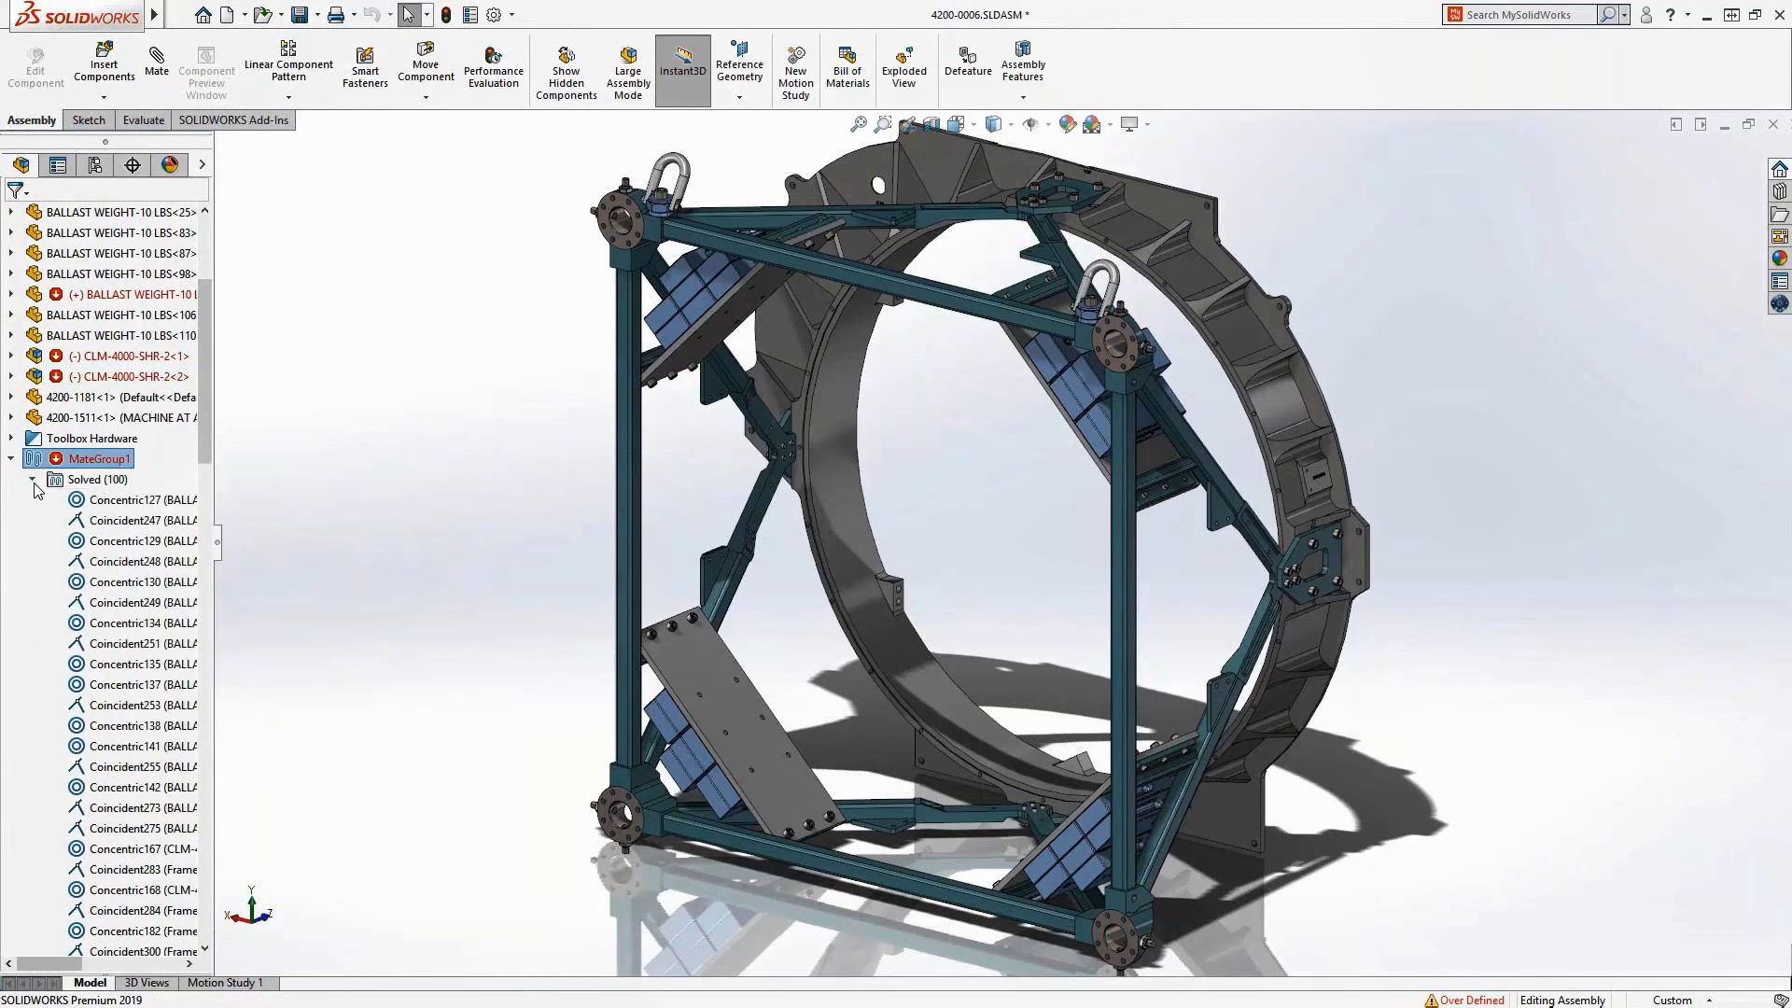
Step: Suppress the over-defining mates Coincident457 and Distance3
{"action": "left_click", "coordinate": [142, 767]}
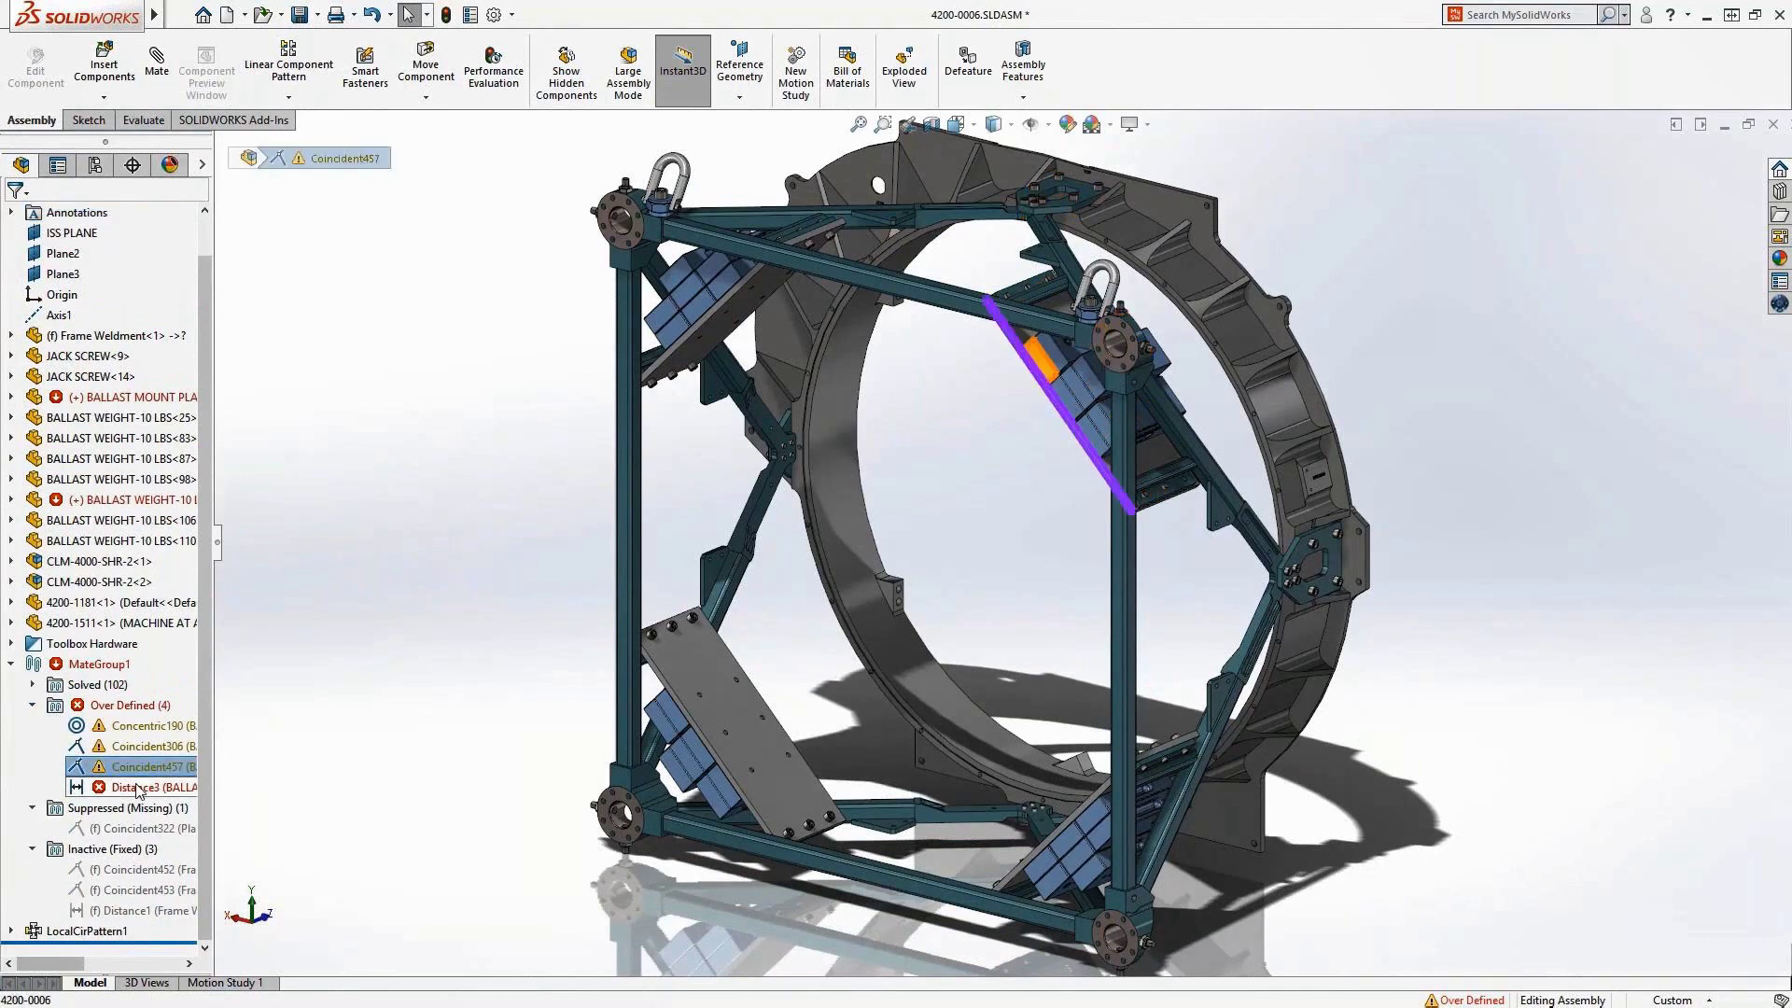
{"action": "left_click", "coordinate": [138, 789], "text": "ctrl"}
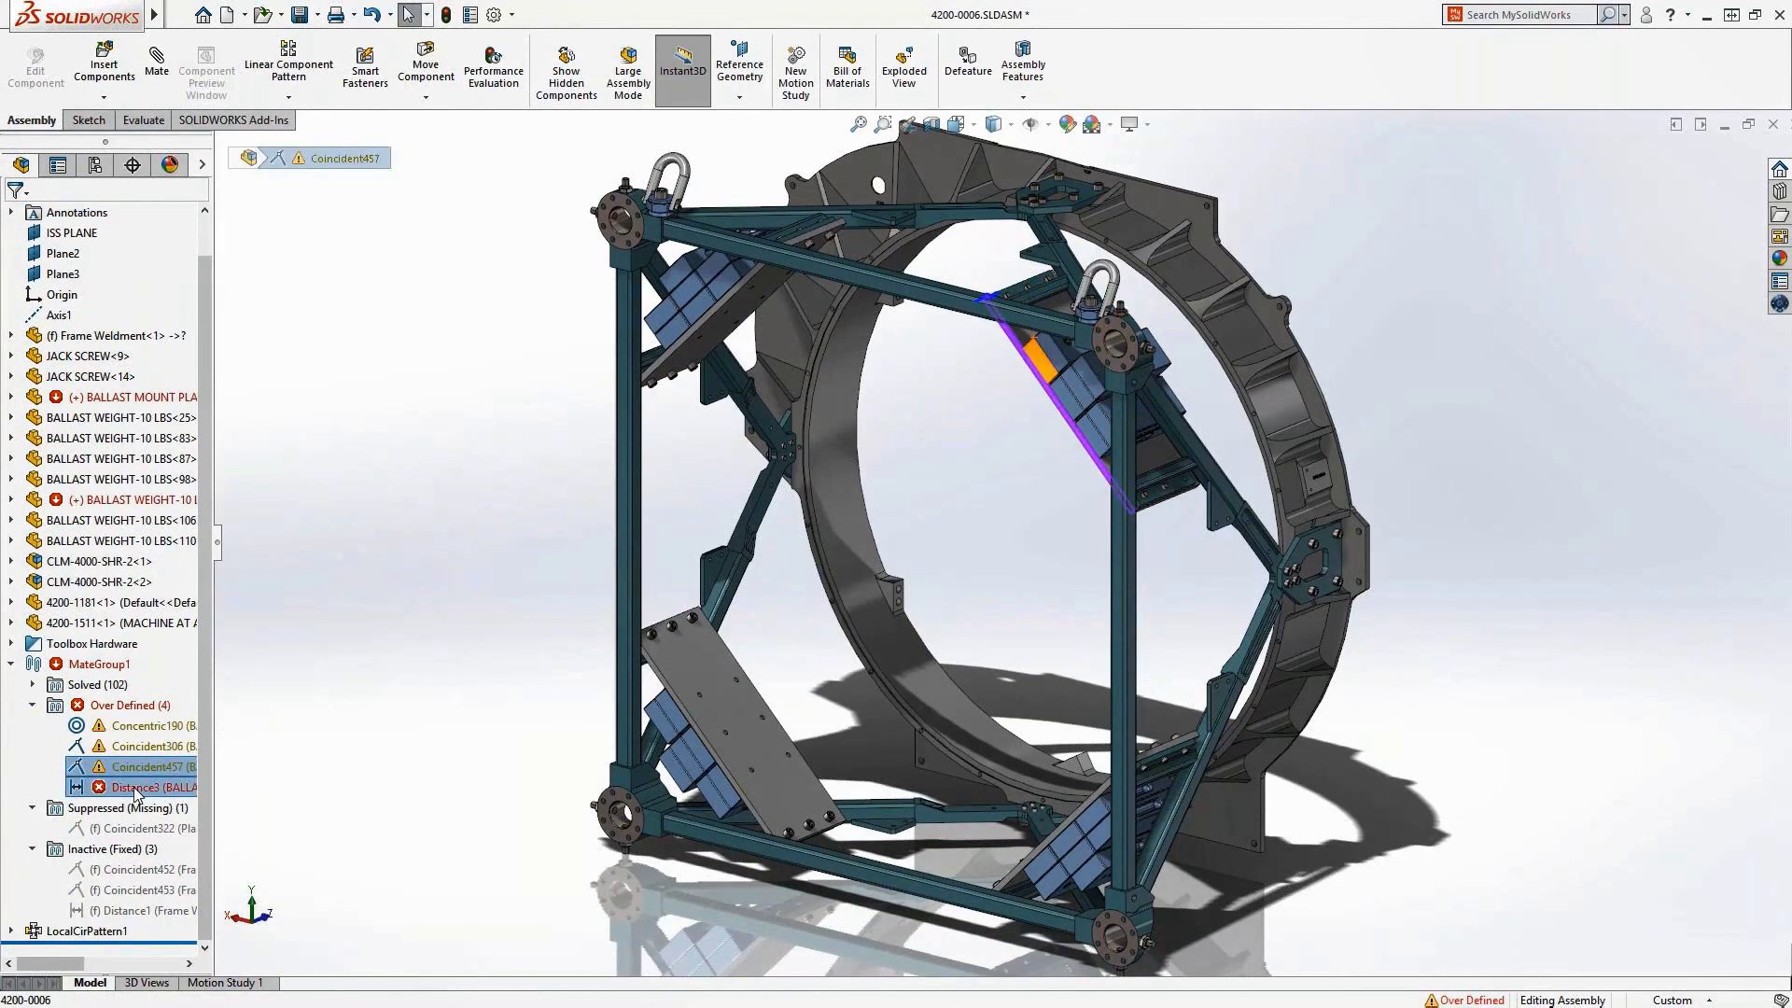
{"action": "left_click", "coordinate": [180, 734]}
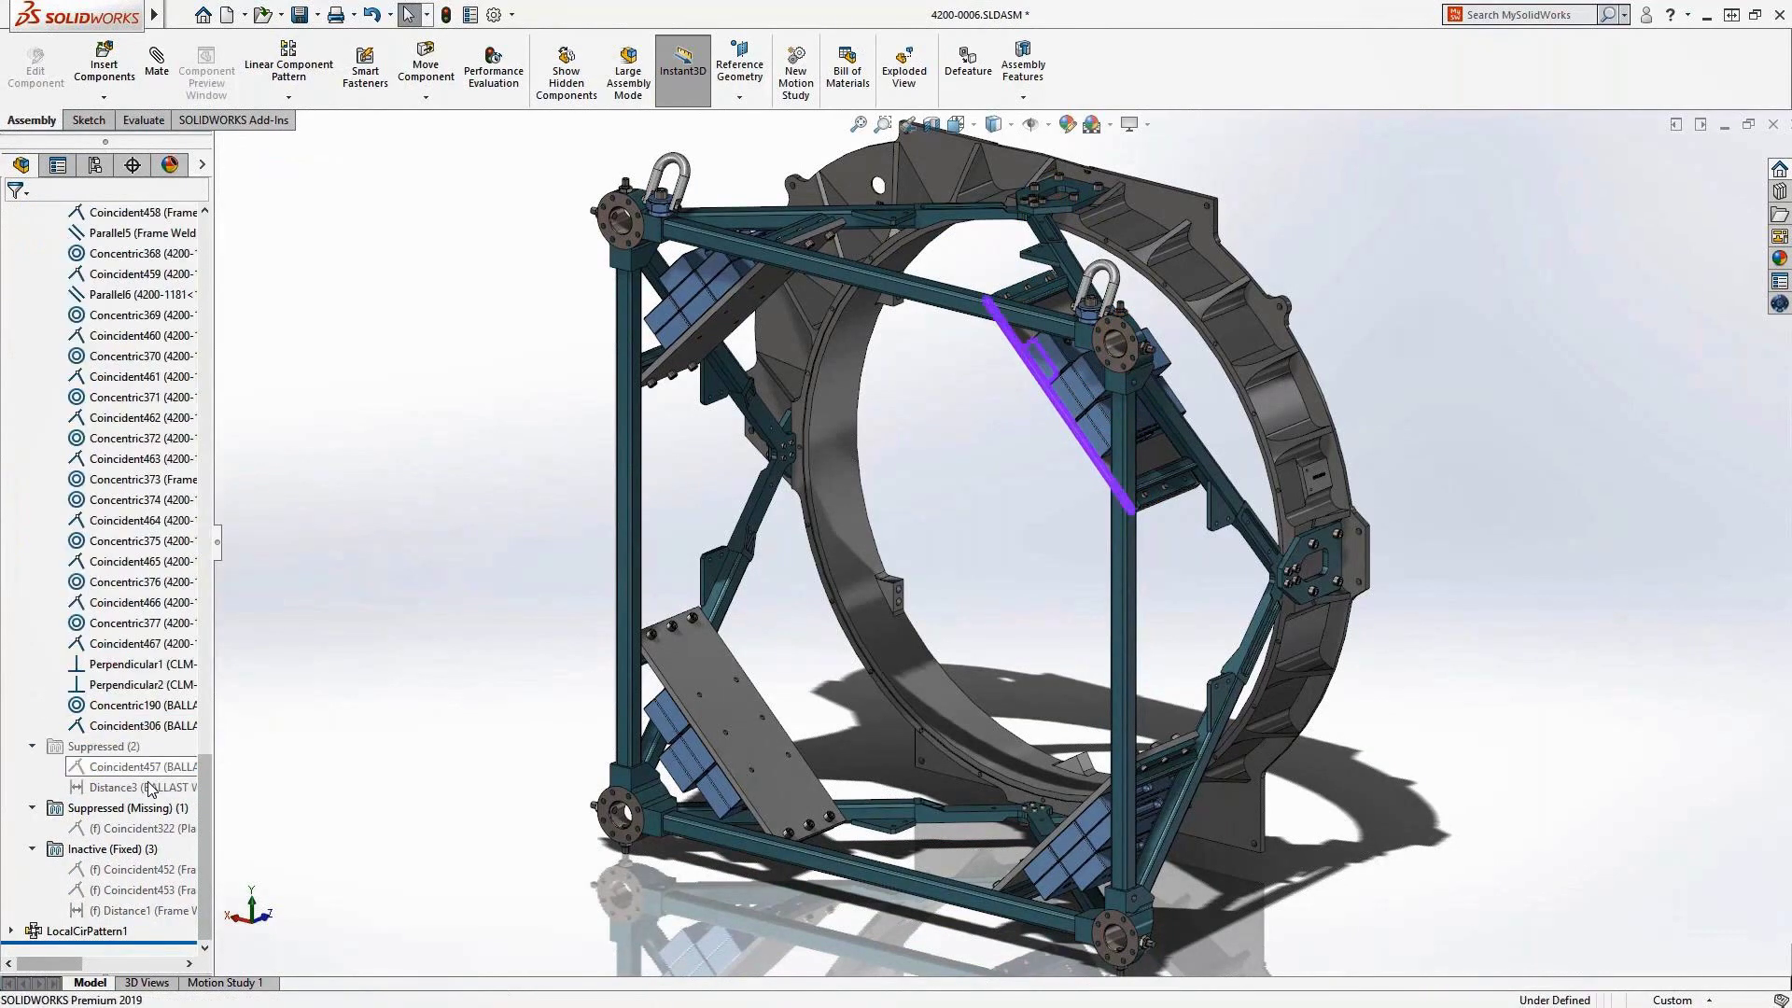
Step: Delete the Coincident322 mate from the Suppressed (Missing) group
{"action": "left_click", "coordinate": [147, 830]}
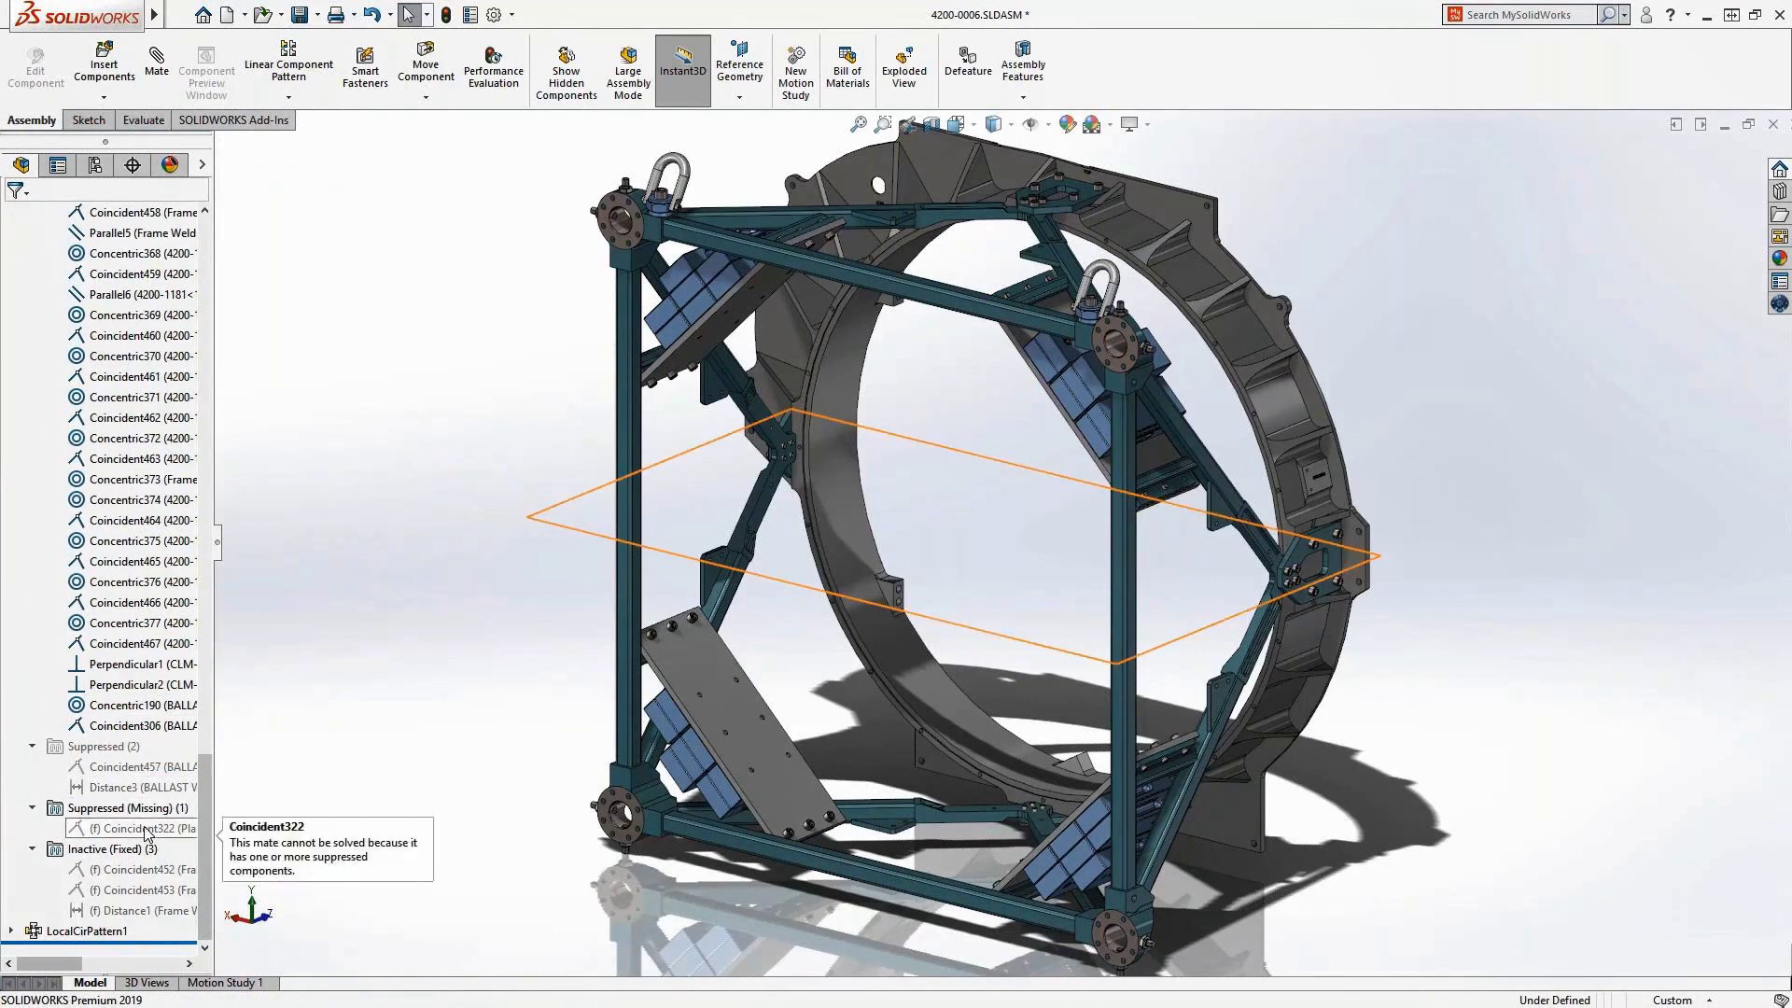
{"action": "right_click", "coordinate": [145, 828]}
{"action": "left_click", "coordinate": [192, 786]}
{"action": "key", "text": "Return"}
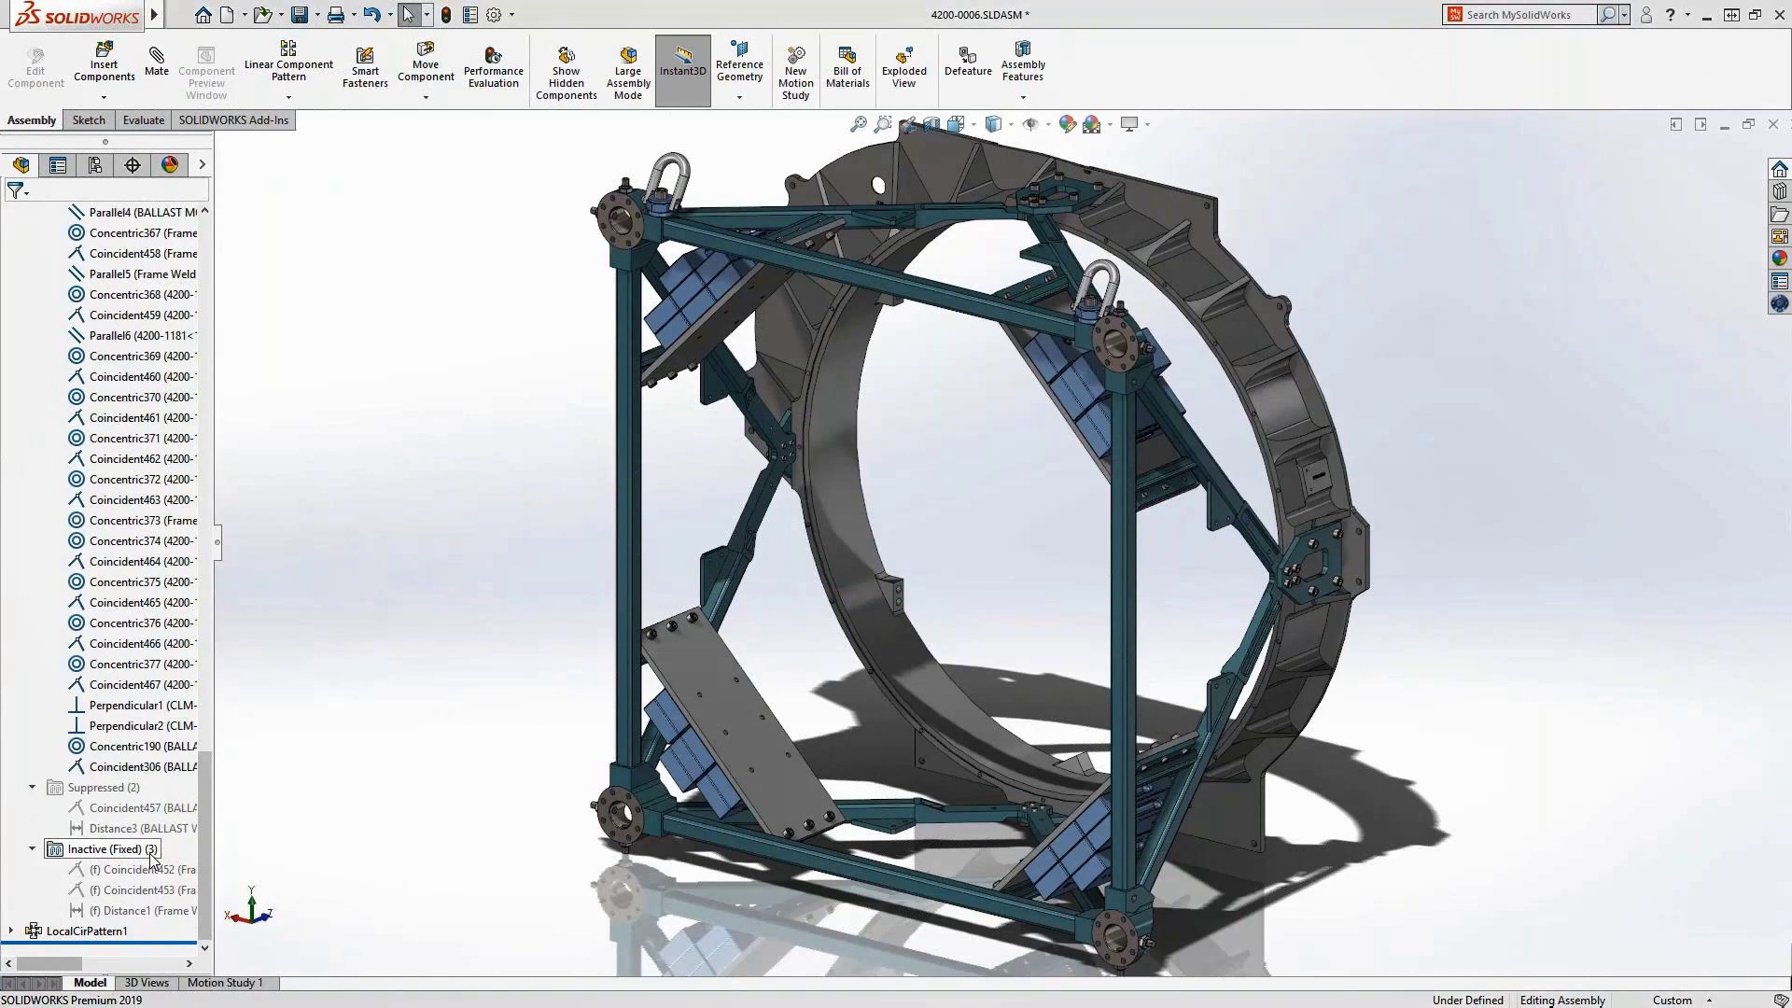
Step: Check the Toolbox Hardware folder and lock concentric rotation for the mates in MateGroup1
{"action": "left_click_drag", "start_coordinate": [204, 840], "coordinate": [214, 357]}
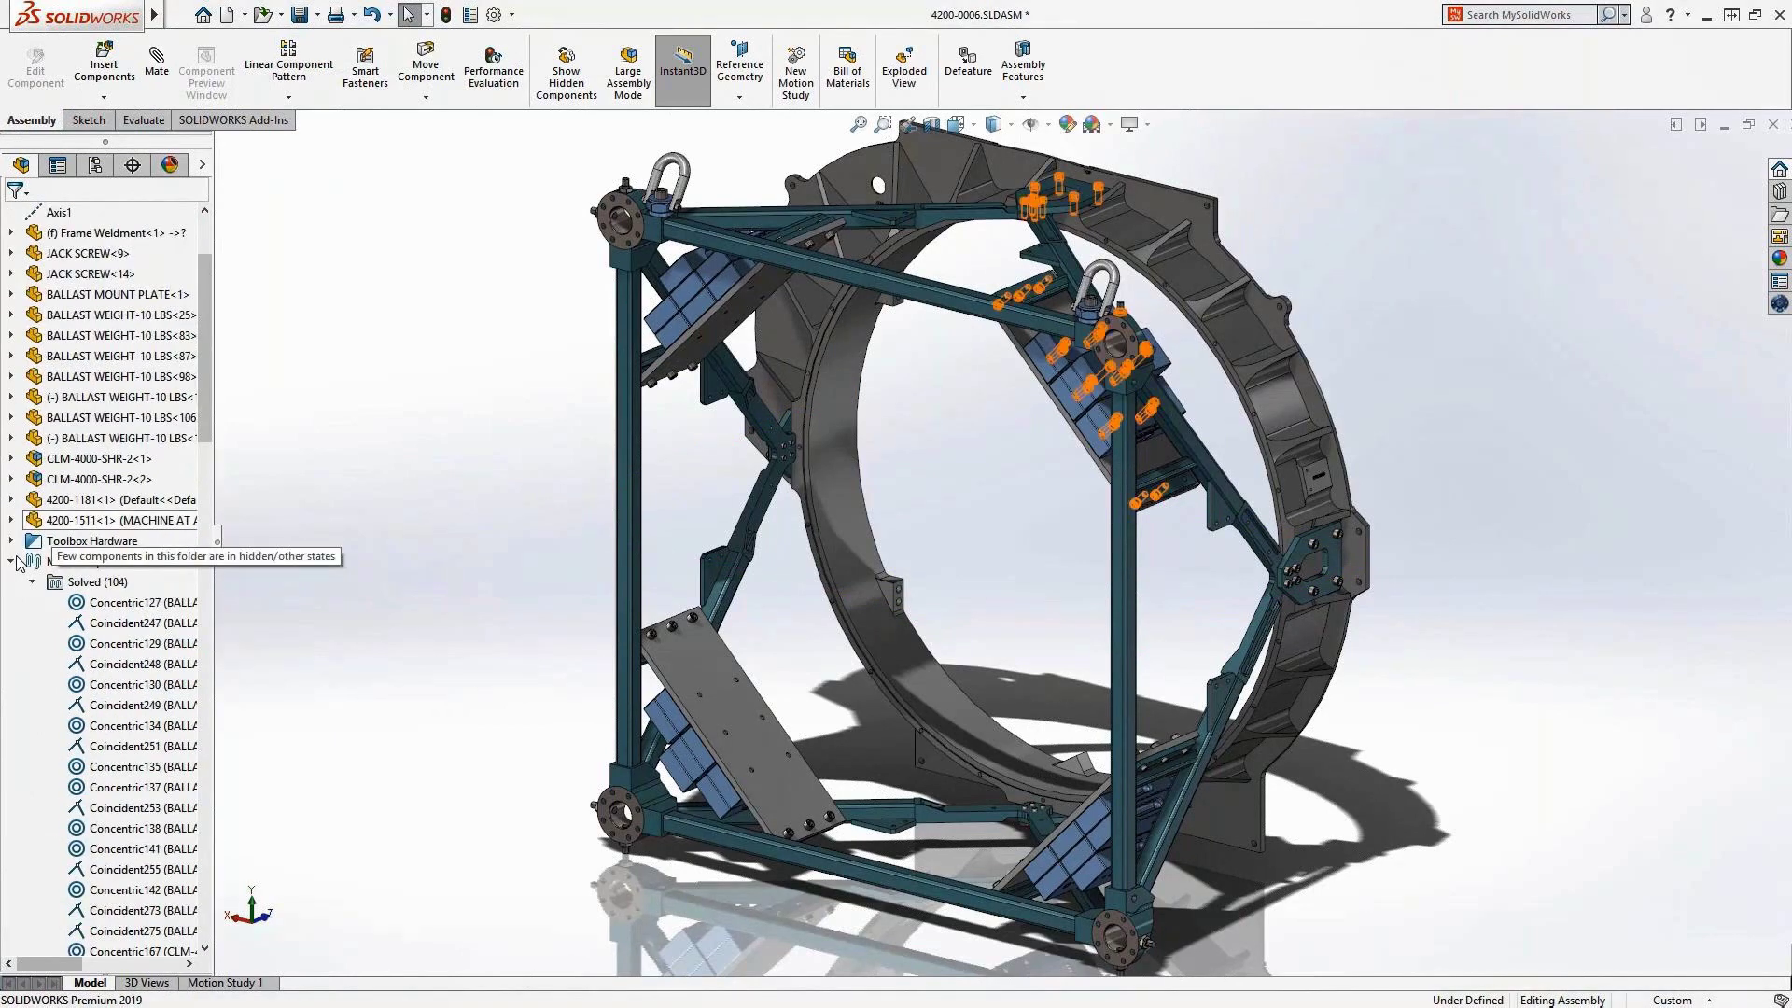
{"action": "left_click", "coordinate": [12, 541]}
{"action": "left_click", "coordinate": [11, 315]}
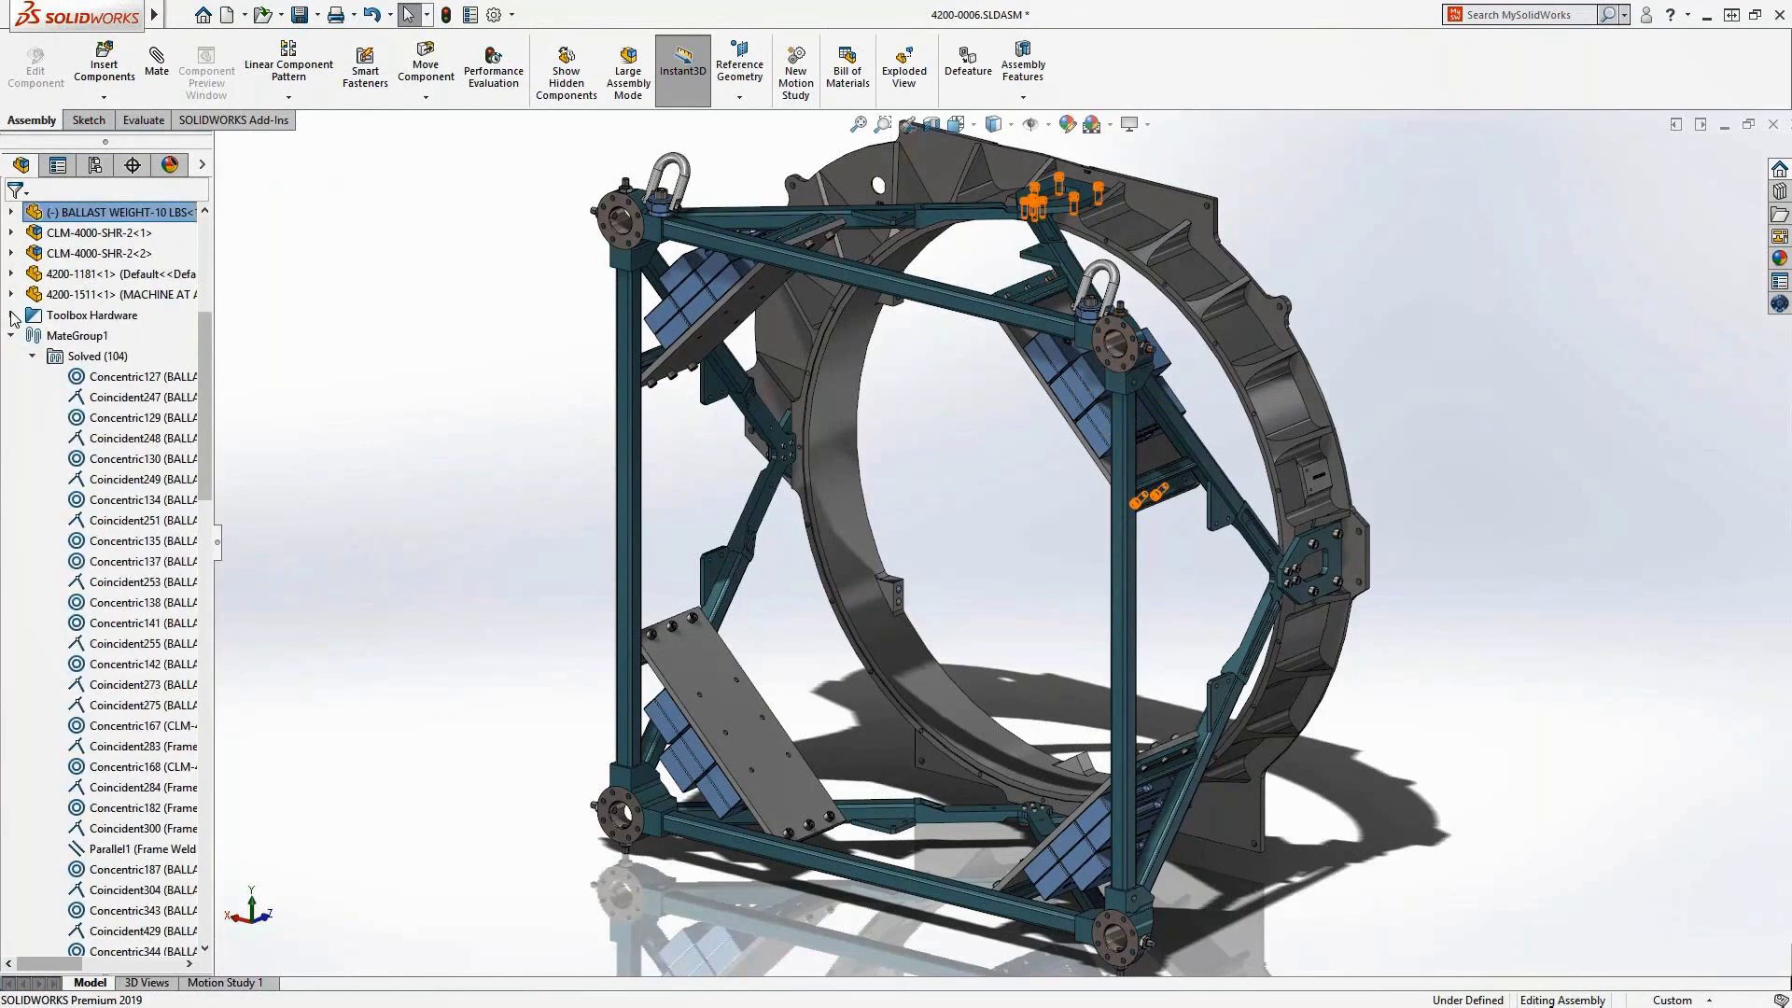
{"action": "right_click", "coordinate": [69, 337]}
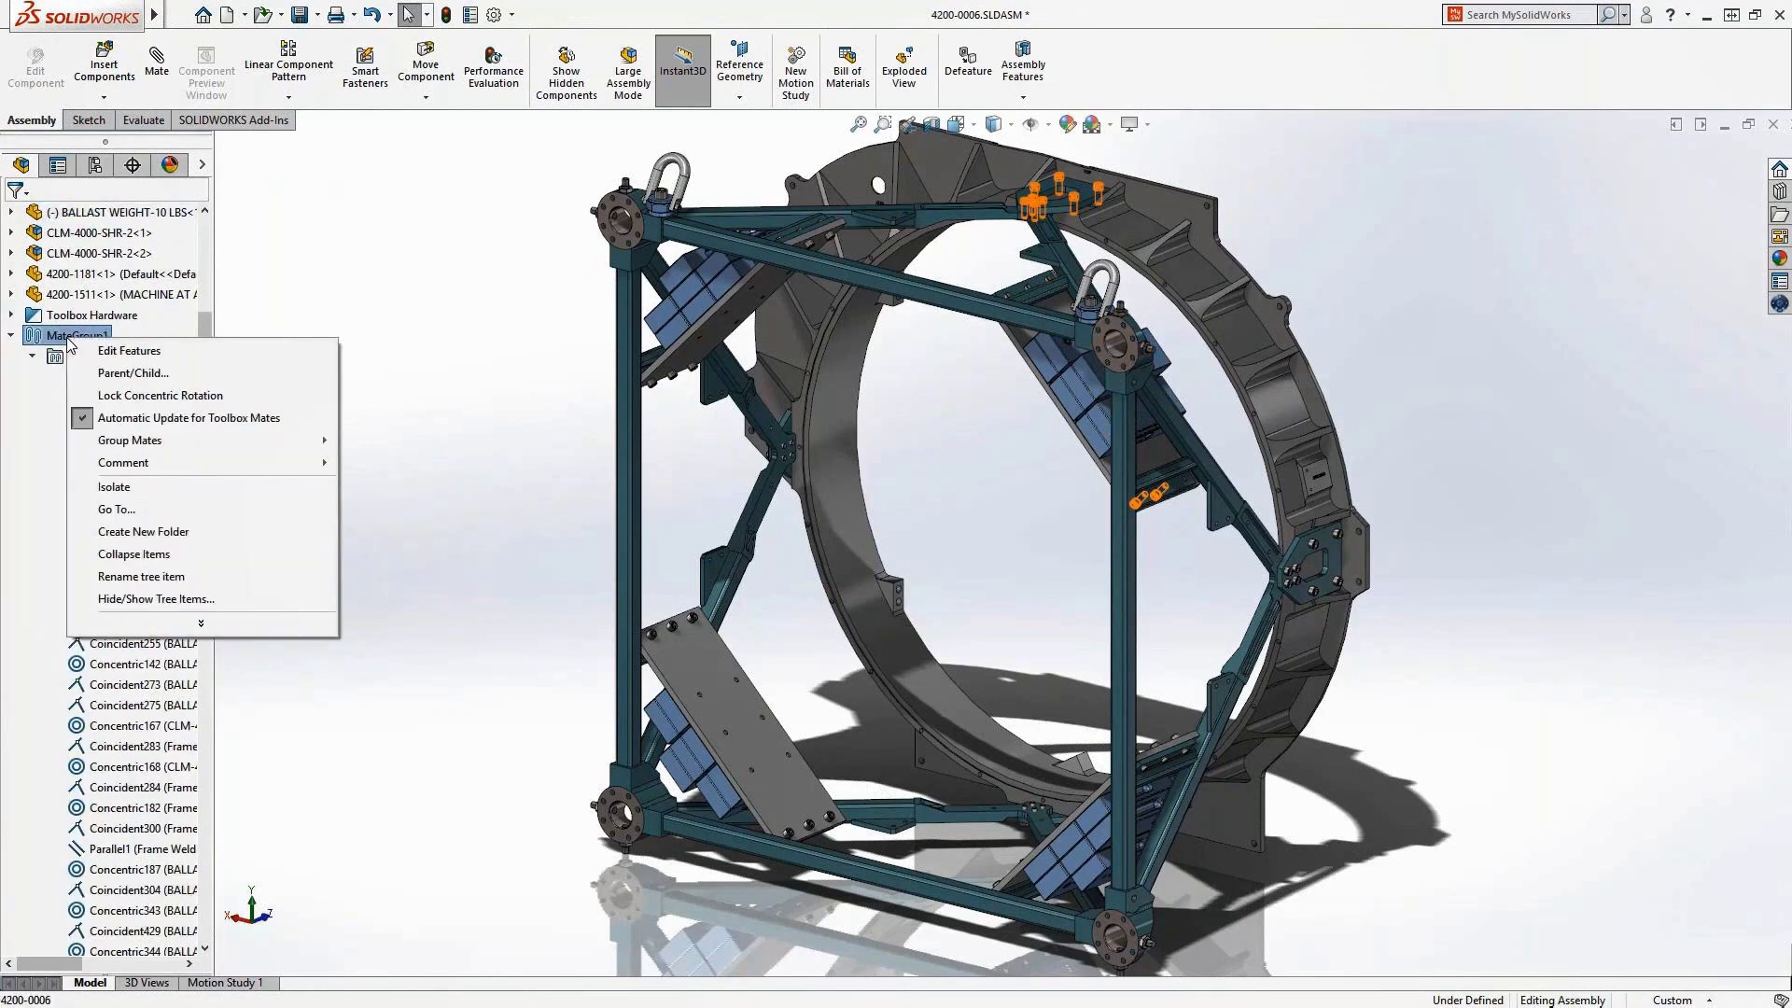
{"action": "left_click", "coordinate": [181, 399]}
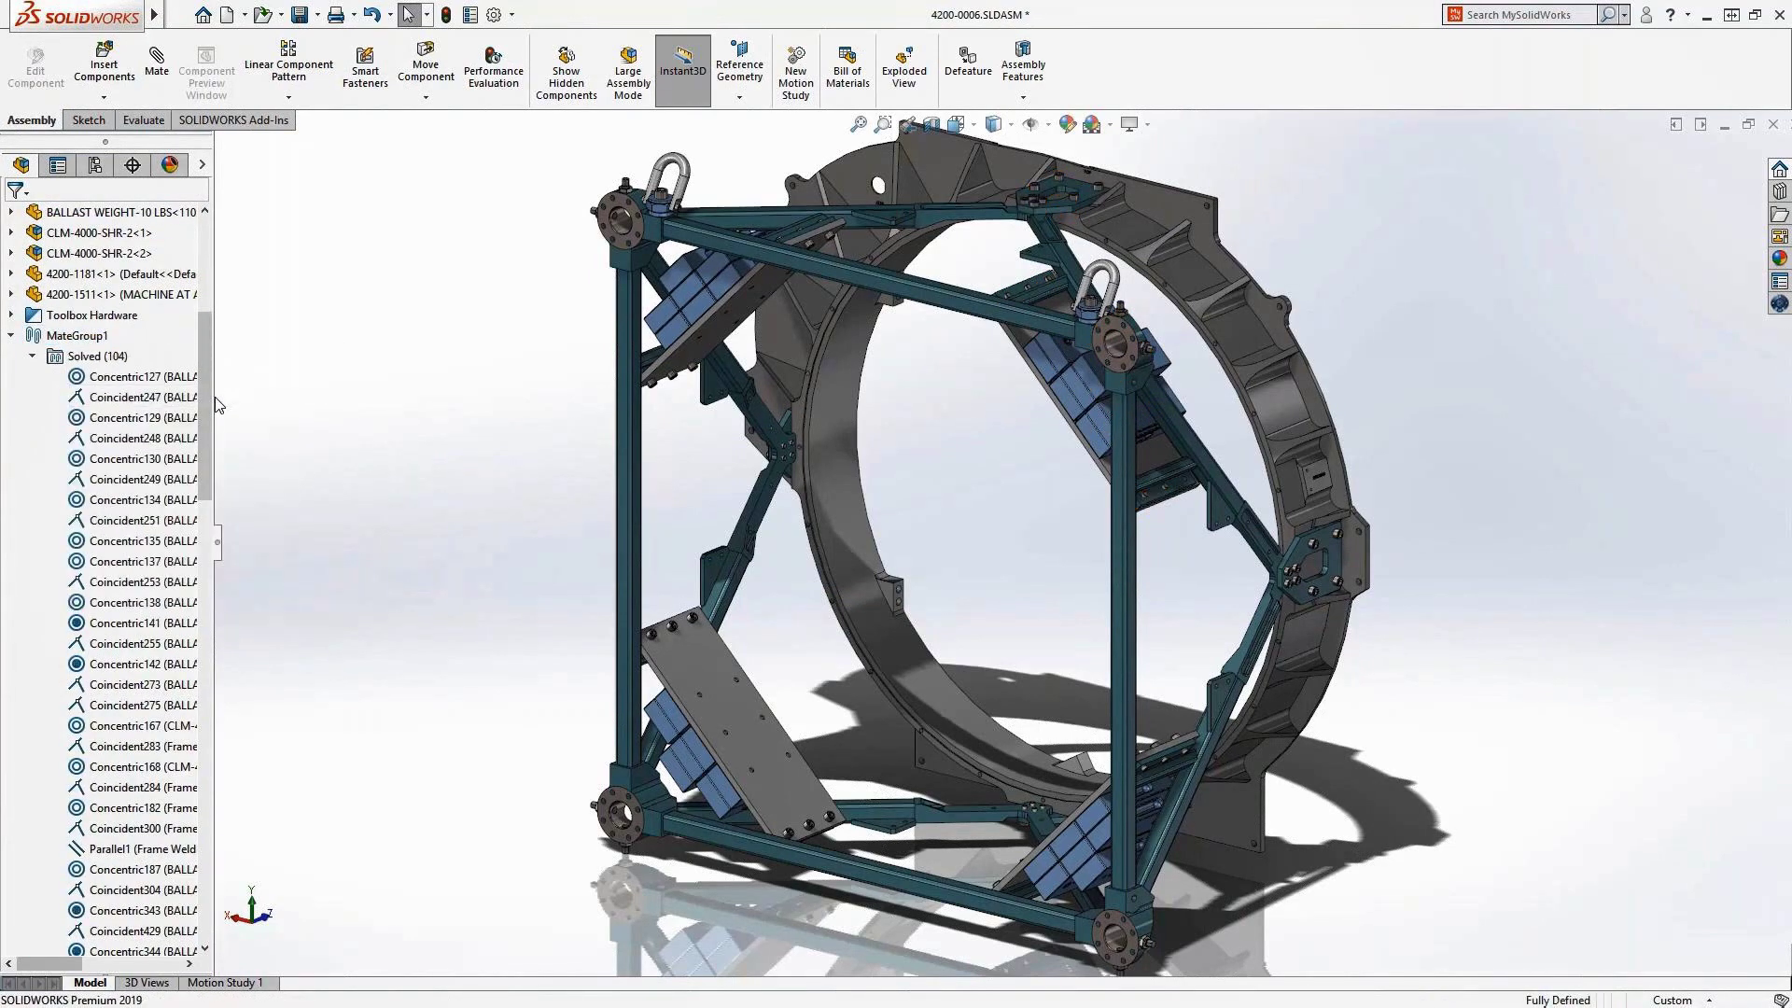
{"action": "left_click", "coordinate": [11, 316]}
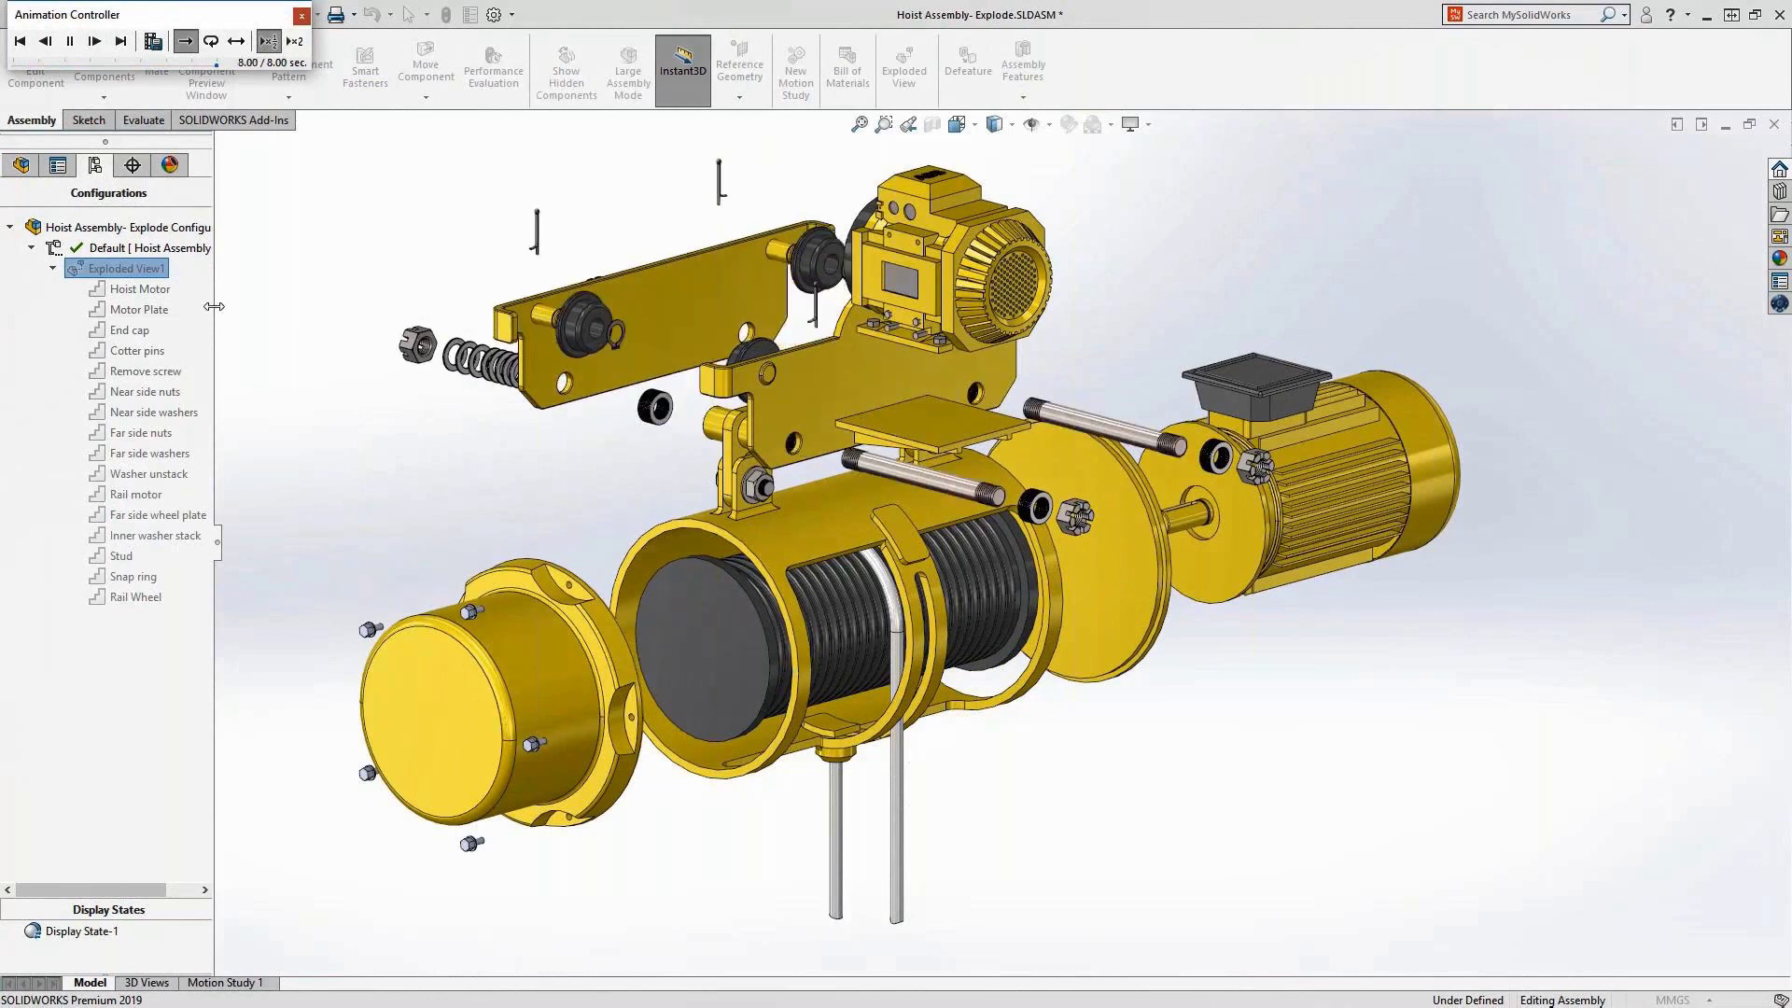
Step: Close the explode animation and reorder the Remove screw explode step to sit directly below Motor Plate
{"action": "left_click", "coordinate": [302, 17]}
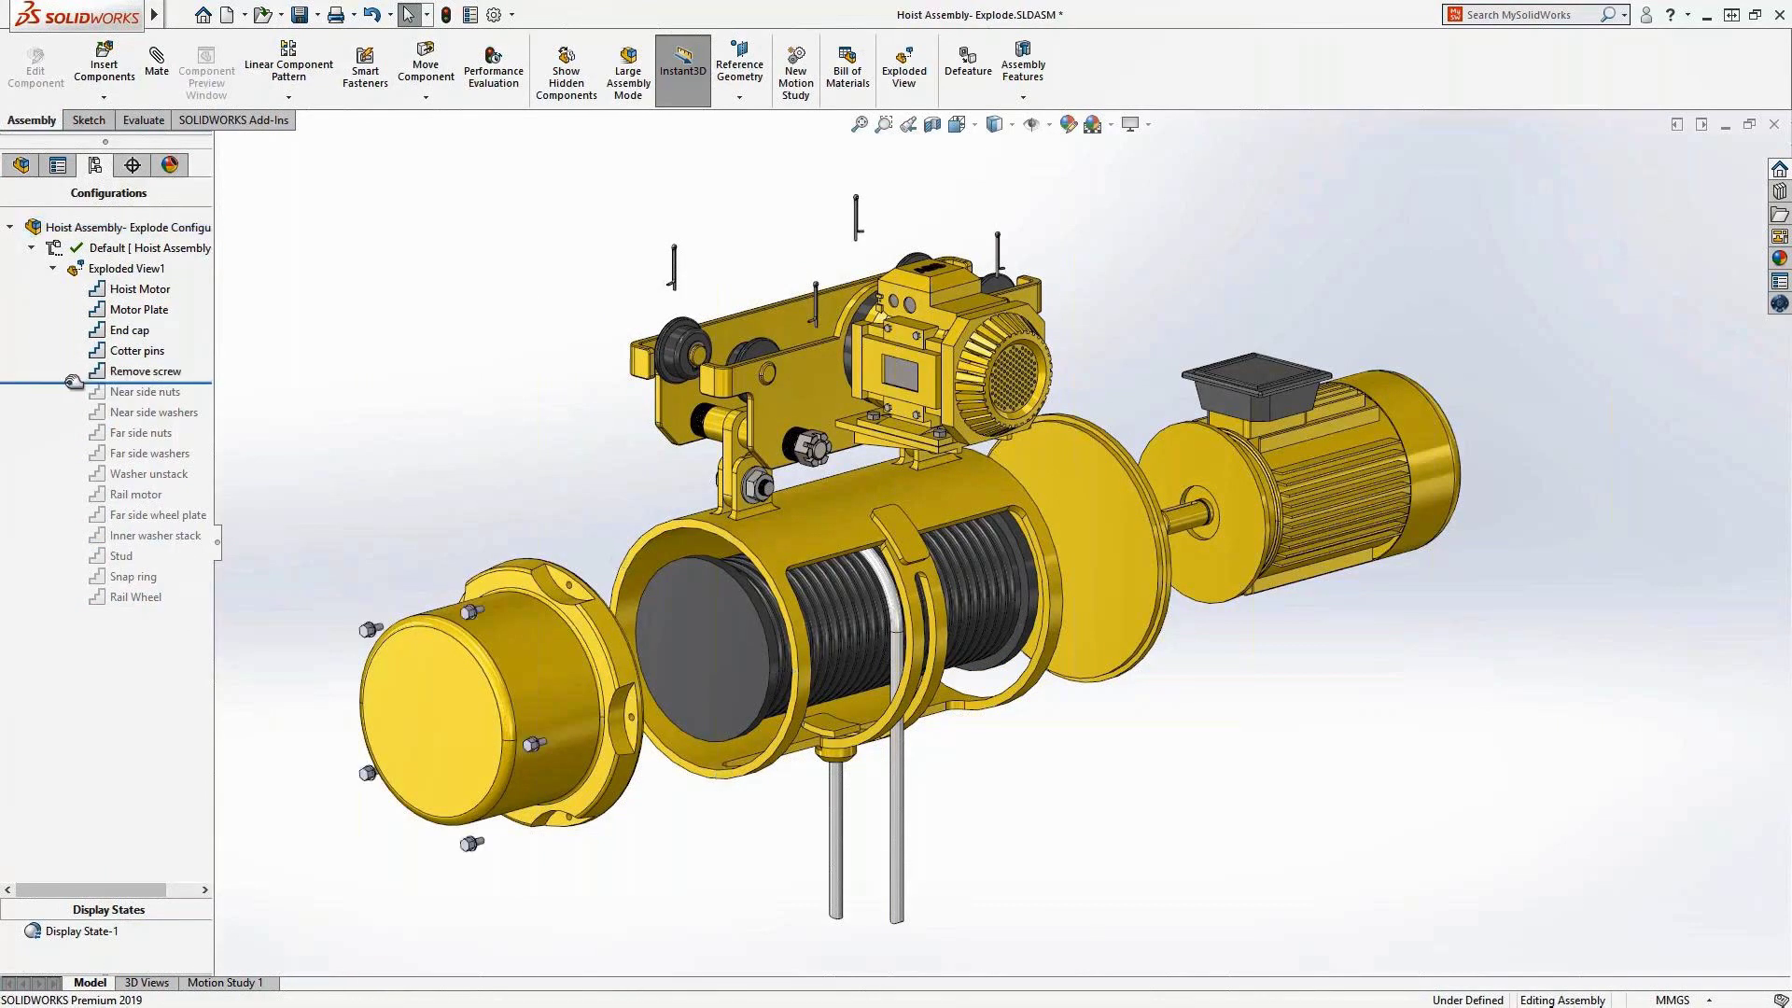
{"action": "left_click_drag", "start_coordinate": [73, 381], "coordinate": [147, 313]}
{"action": "left_click", "coordinate": [120, 374]}
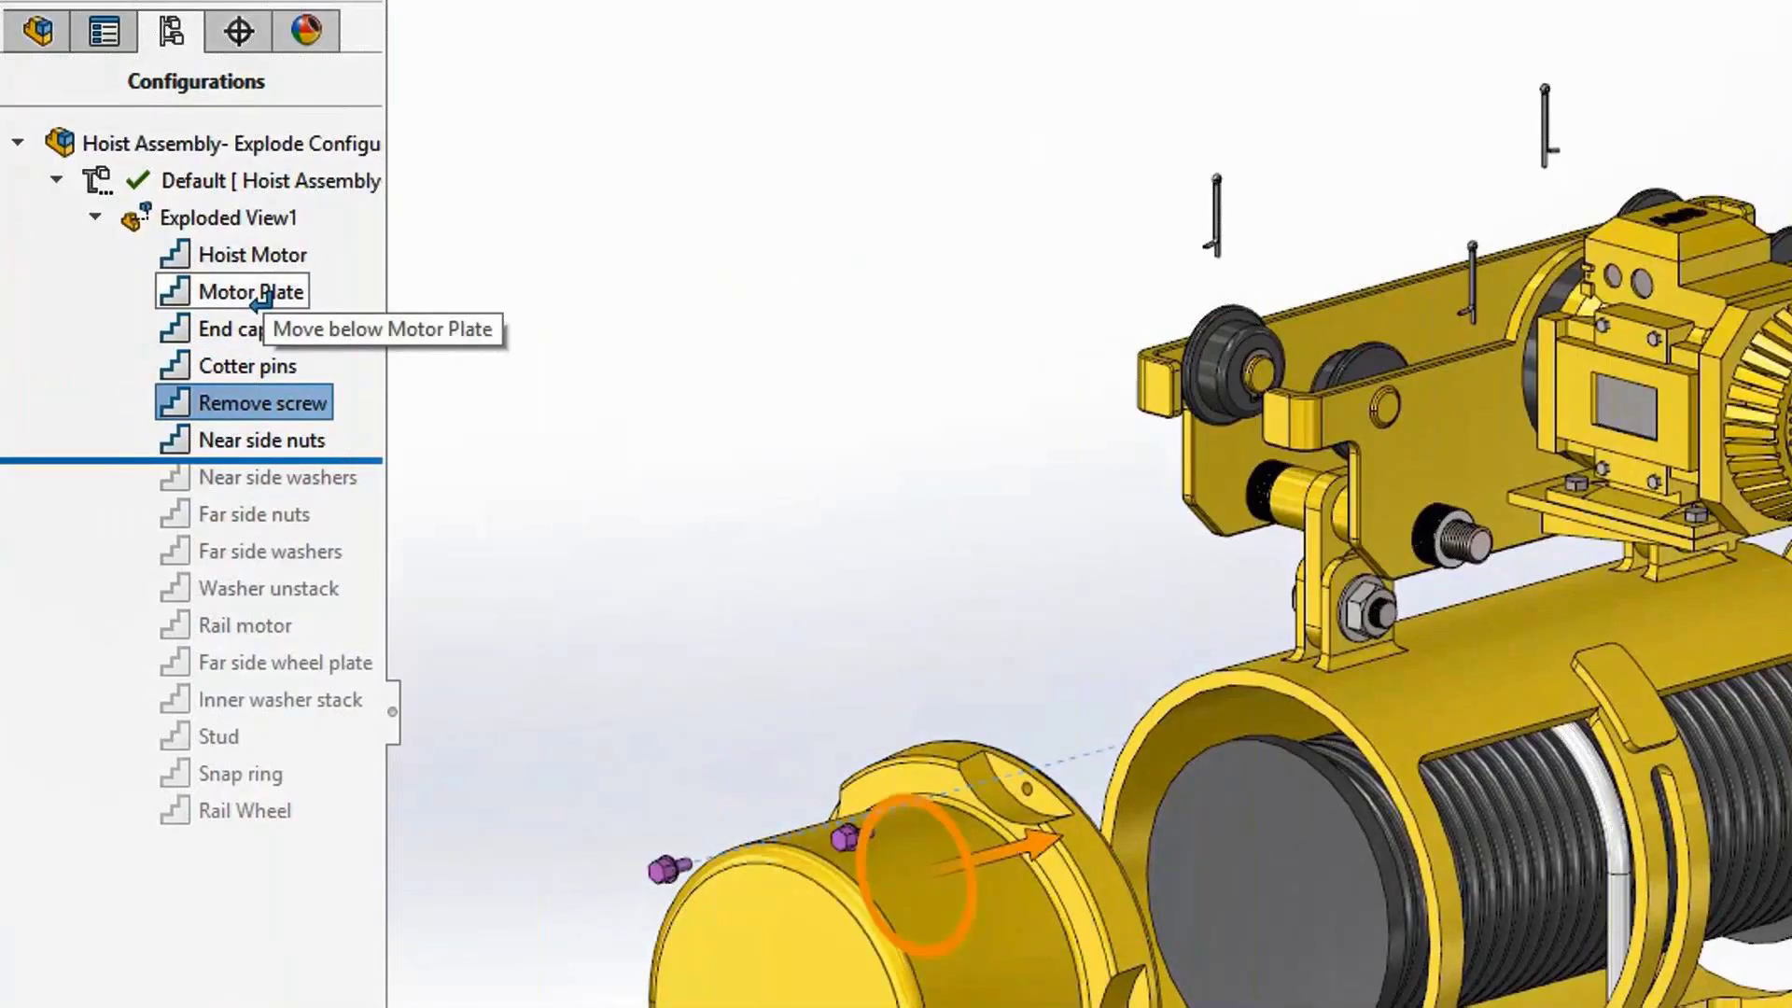
{"action": "left_click_drag", "start_coordinate": [262, 297], "coordinate": [264, 293]}
{"action": "left_click", "coordinate": [241, 367]}
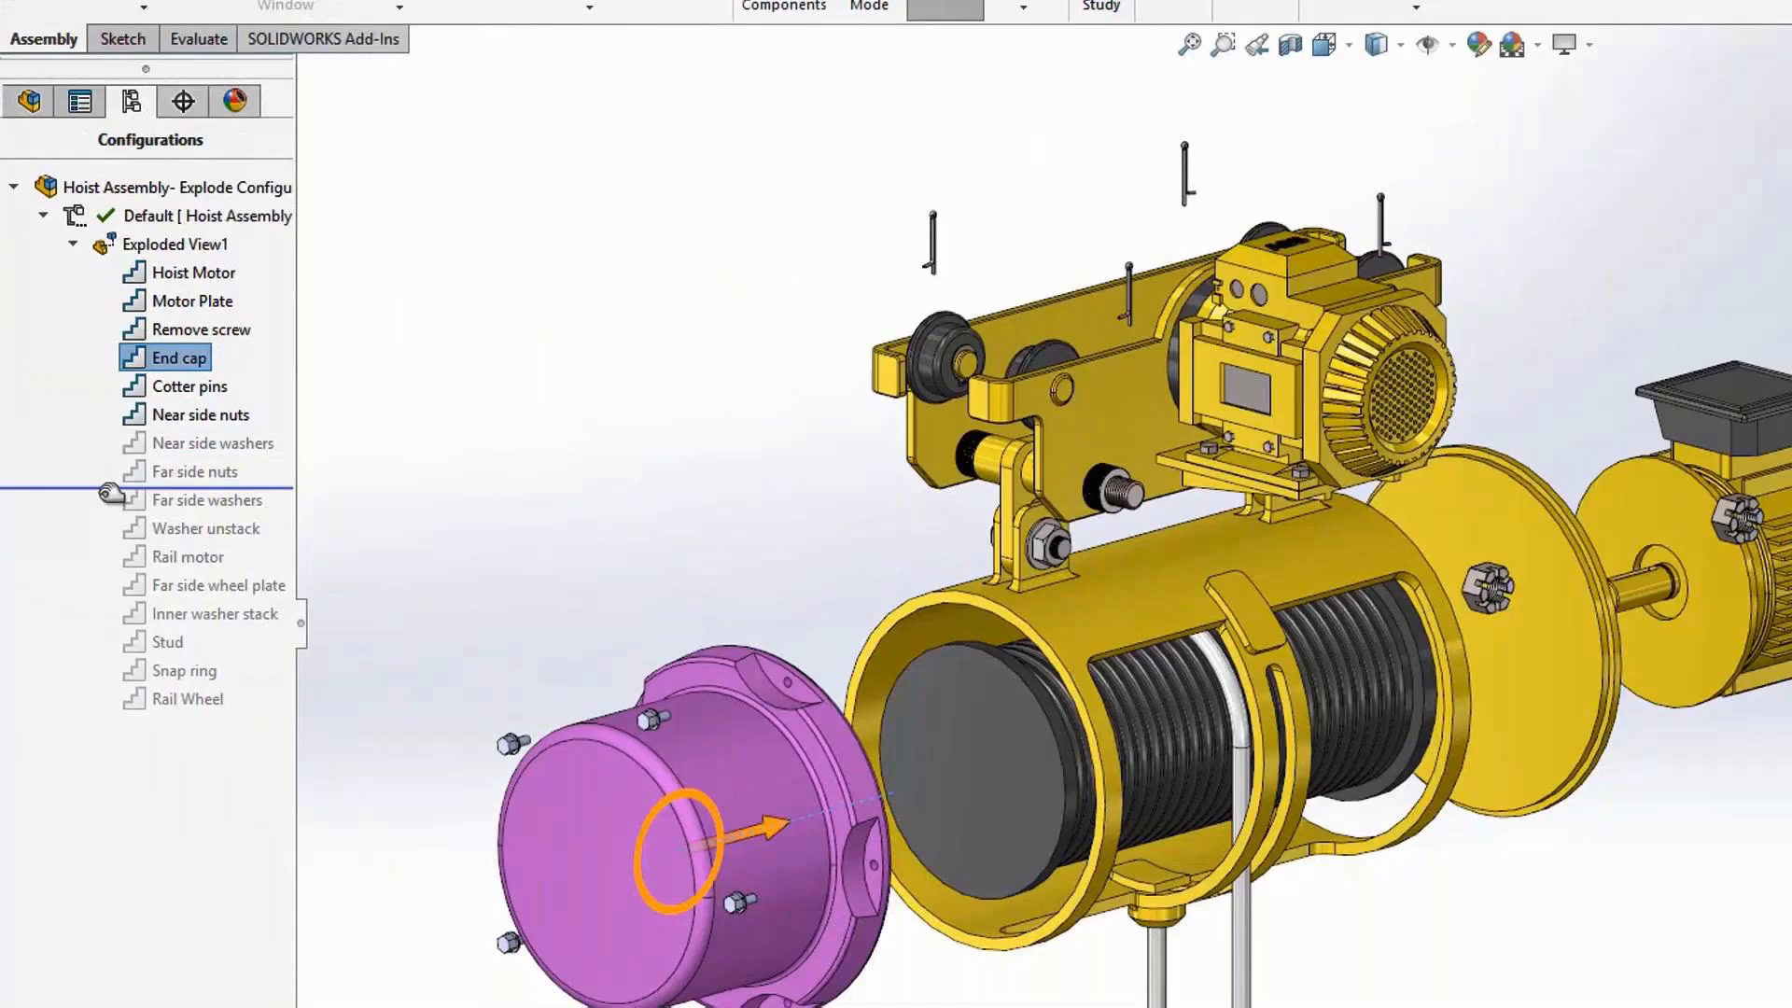
Step: Roll the explode steps forward to just after Inner washer stack and open Exploded View1 for editing
{"action": "left_click_drag", "start_coordinate": [111, 494], "coordinate": [109, 618]}
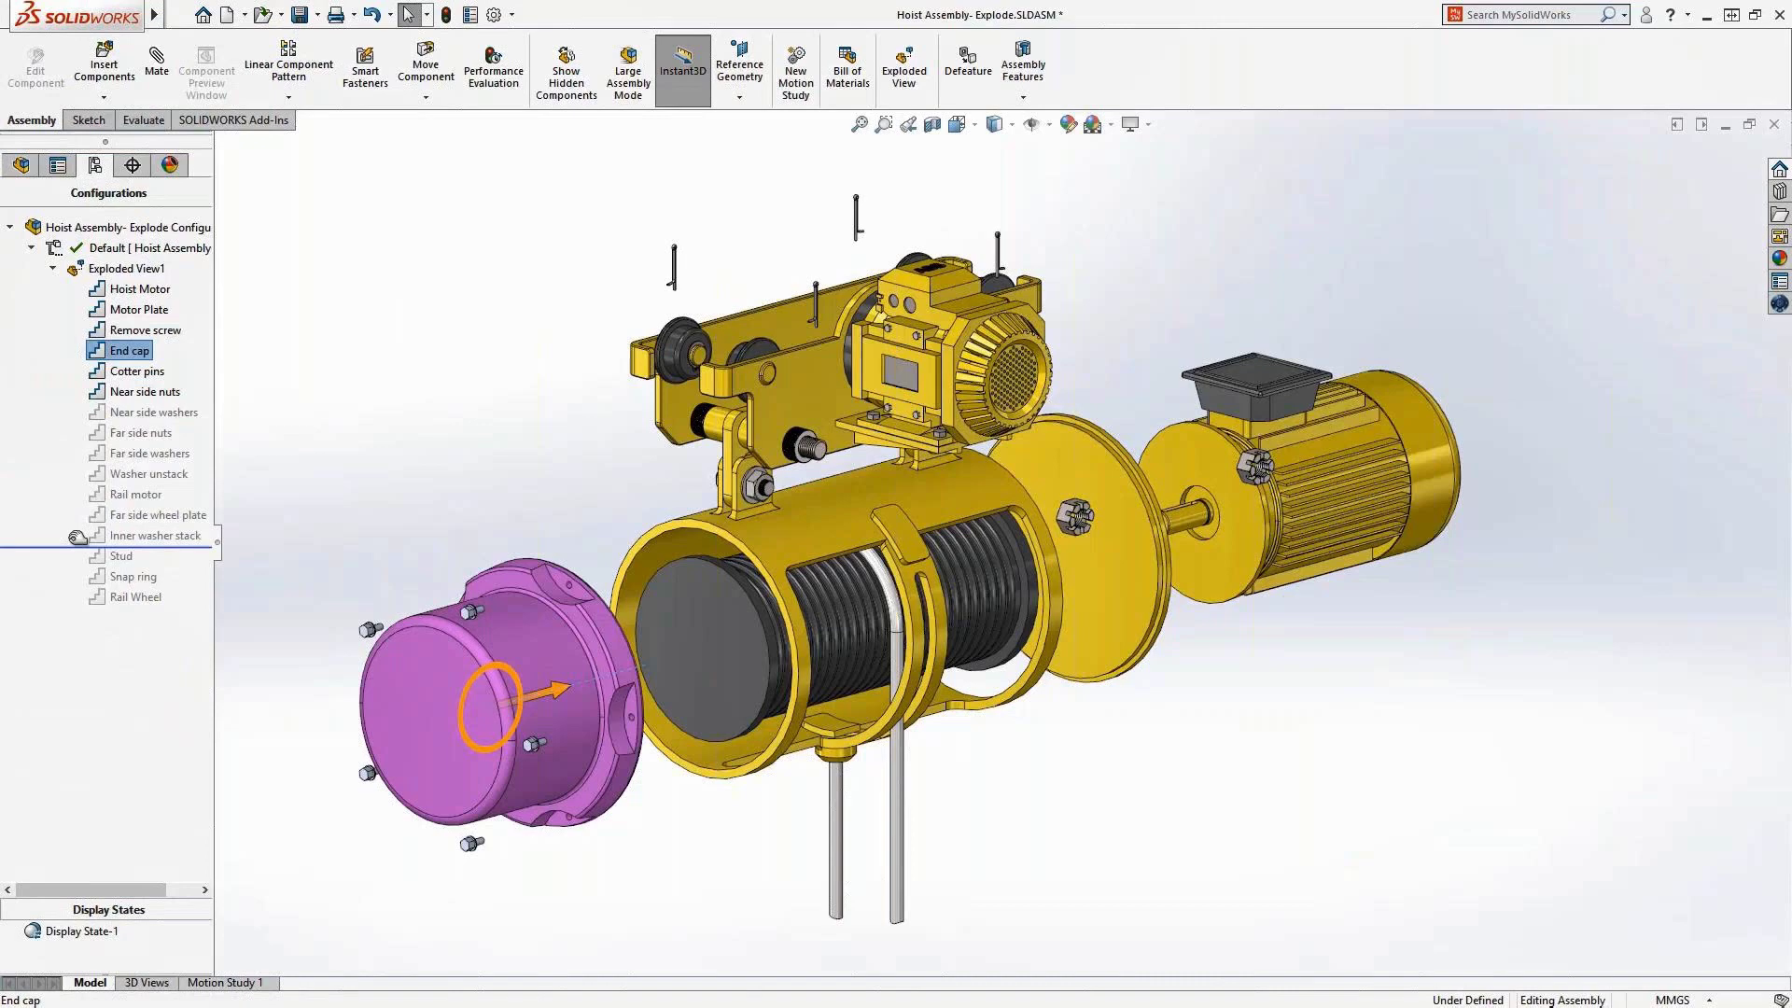
{"action": "left_click_drag", "start_coordinate": [78, 538], "coordinate": [78, 541]}
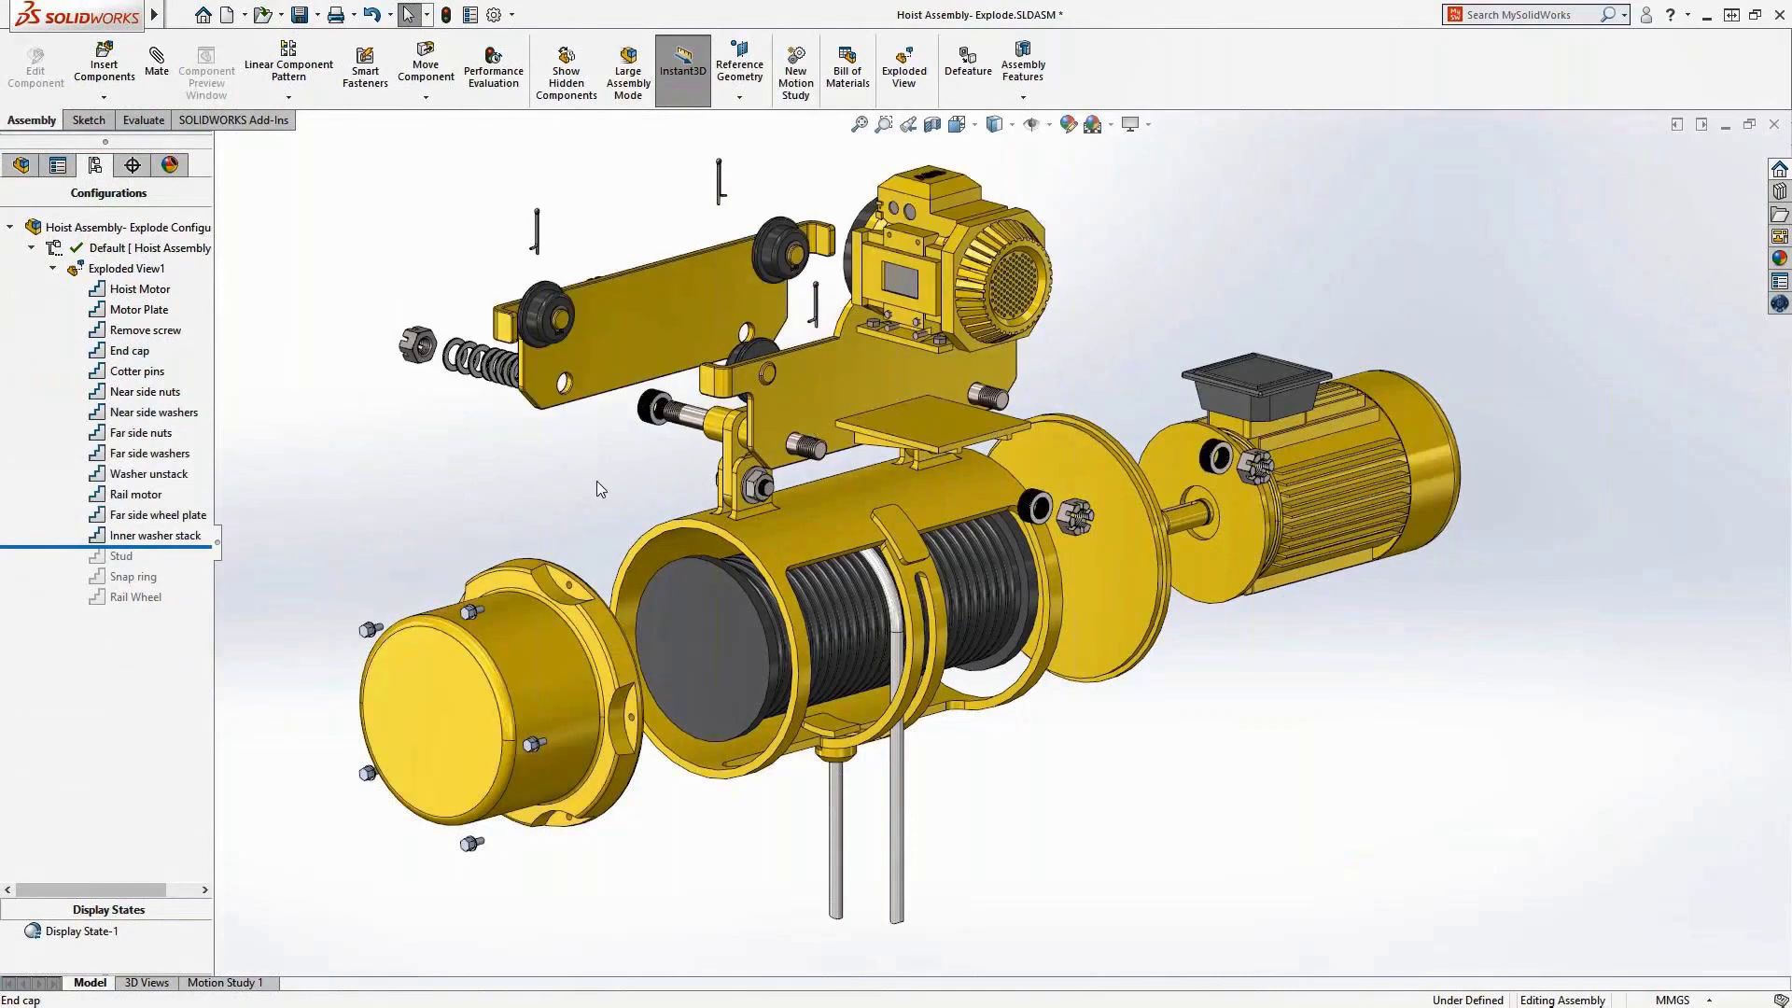
{"action": "middle_click_drag", "start_coordinate": [596, 479], "coordinate": [686, 383]}
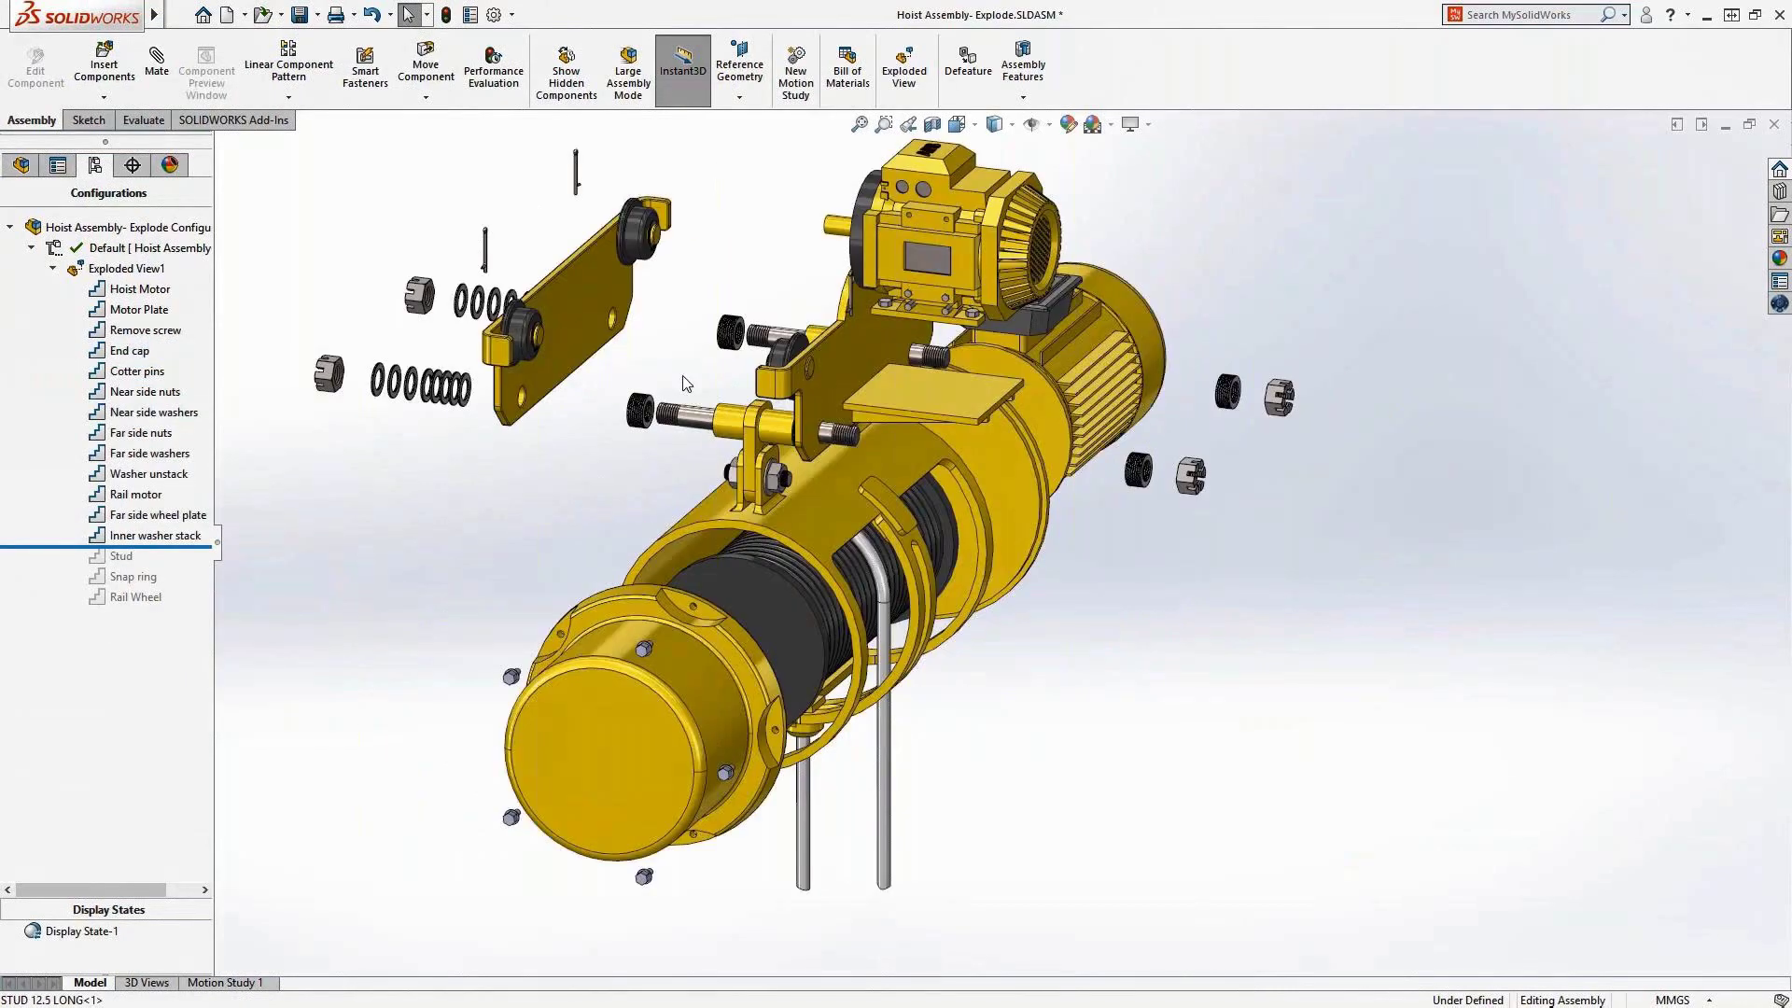
{"action": "right_click", "coordinate": [122, 267]}
{"action": "left_click", "coordinate": [168, 374]}
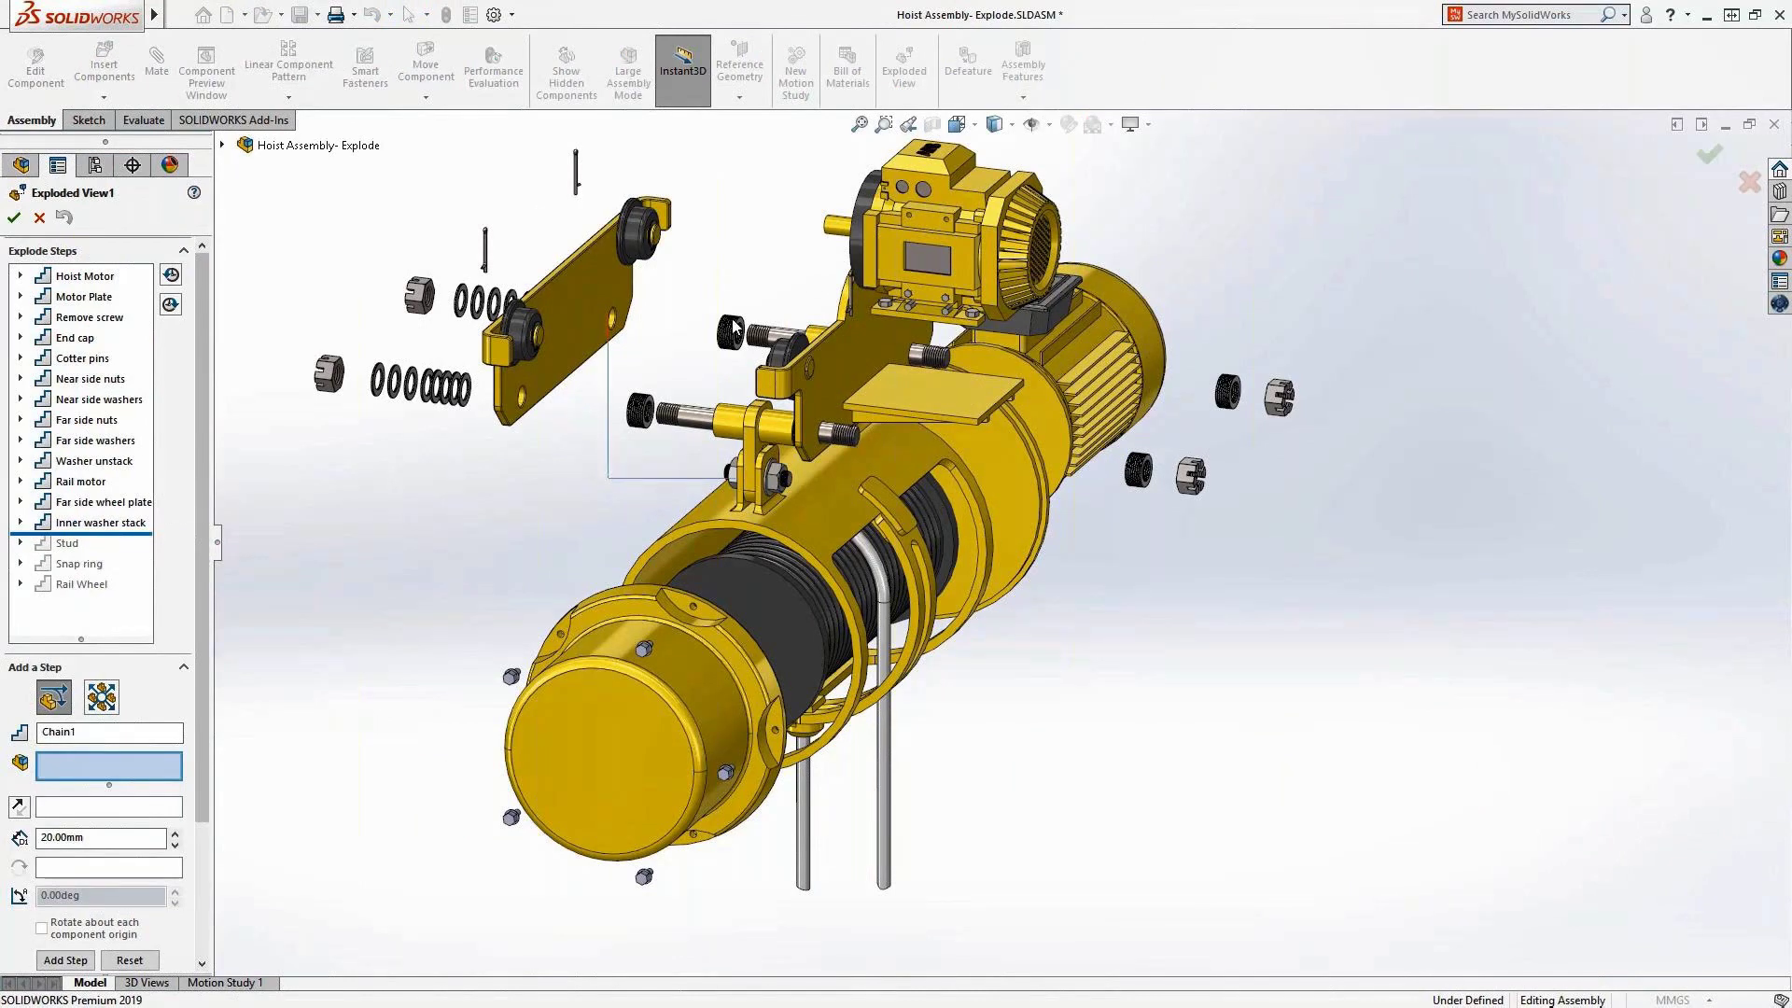
Step: Add an explode step that spreads the inner 30 mm washer stacks apart along the studs, and name it Unstack washers
{"action": "left_click_drag", "start_coordinate": [734, 327], "coordinate": [695, 432]}
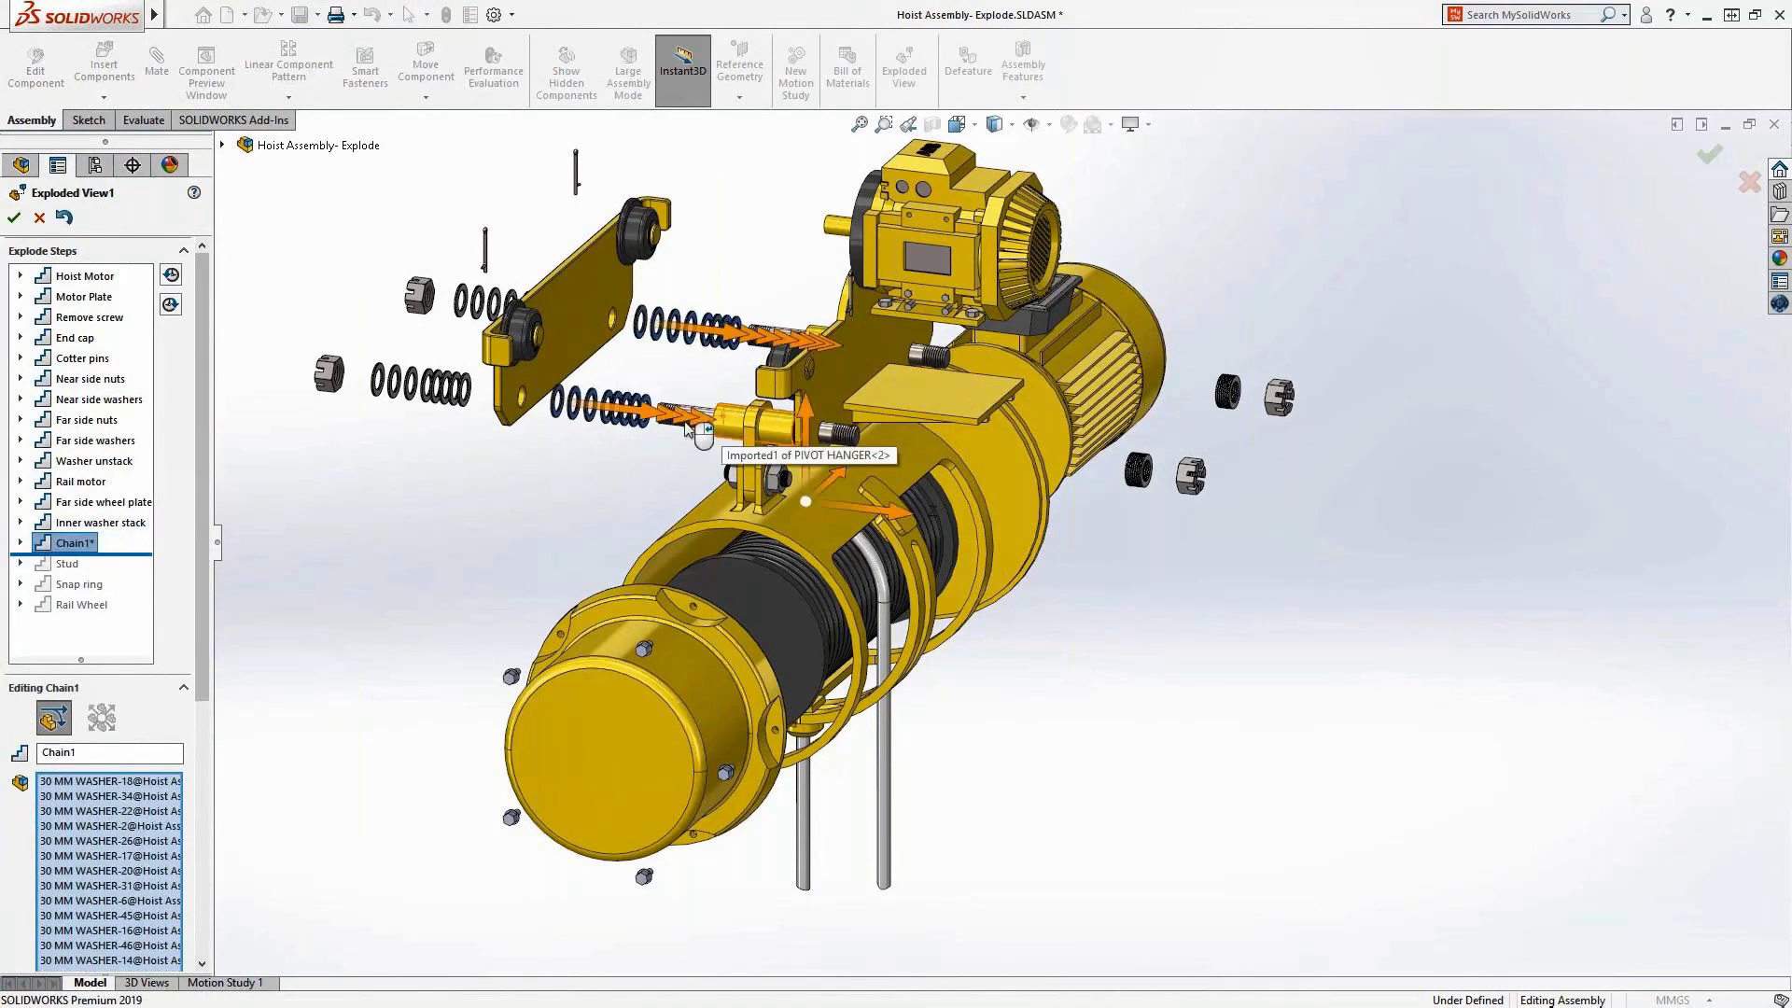
{"action": "double_click", "coordinate": [115, 751]}
{"action": "type", "text": "Unstack washers"}
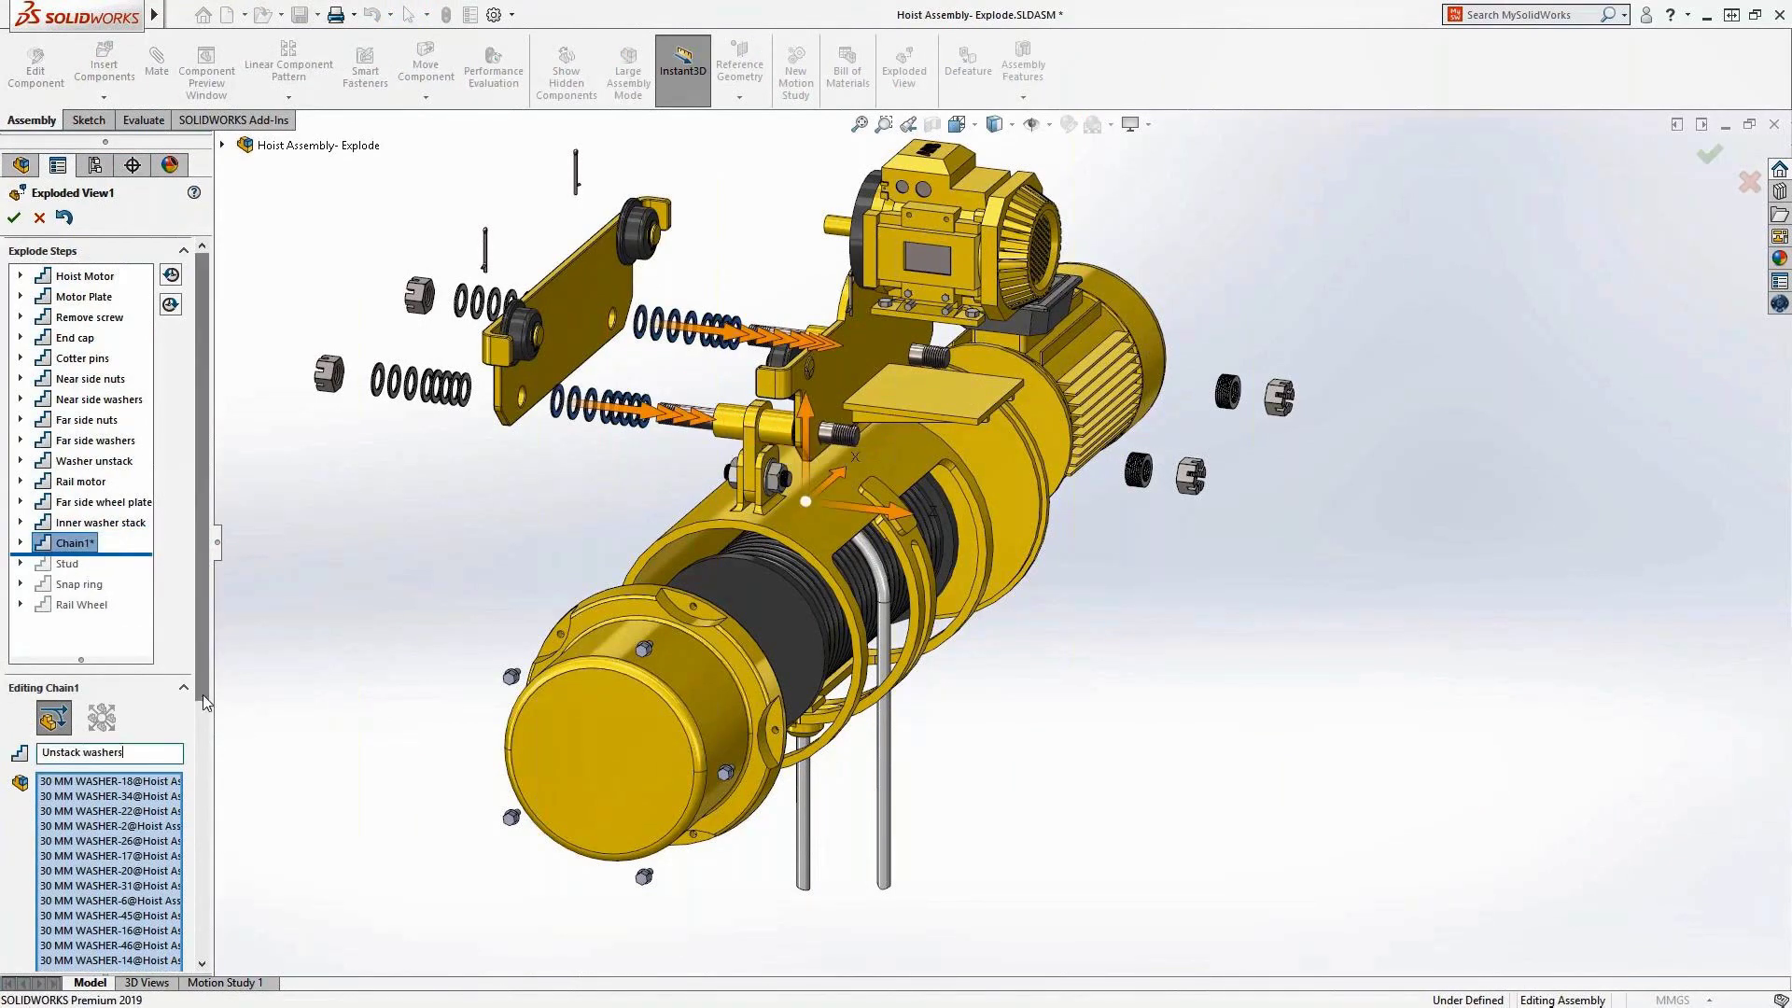
{"action": "scroll", "coordinate": [206, 702], "scroll_direction": "down", "scroll_amount": 3}
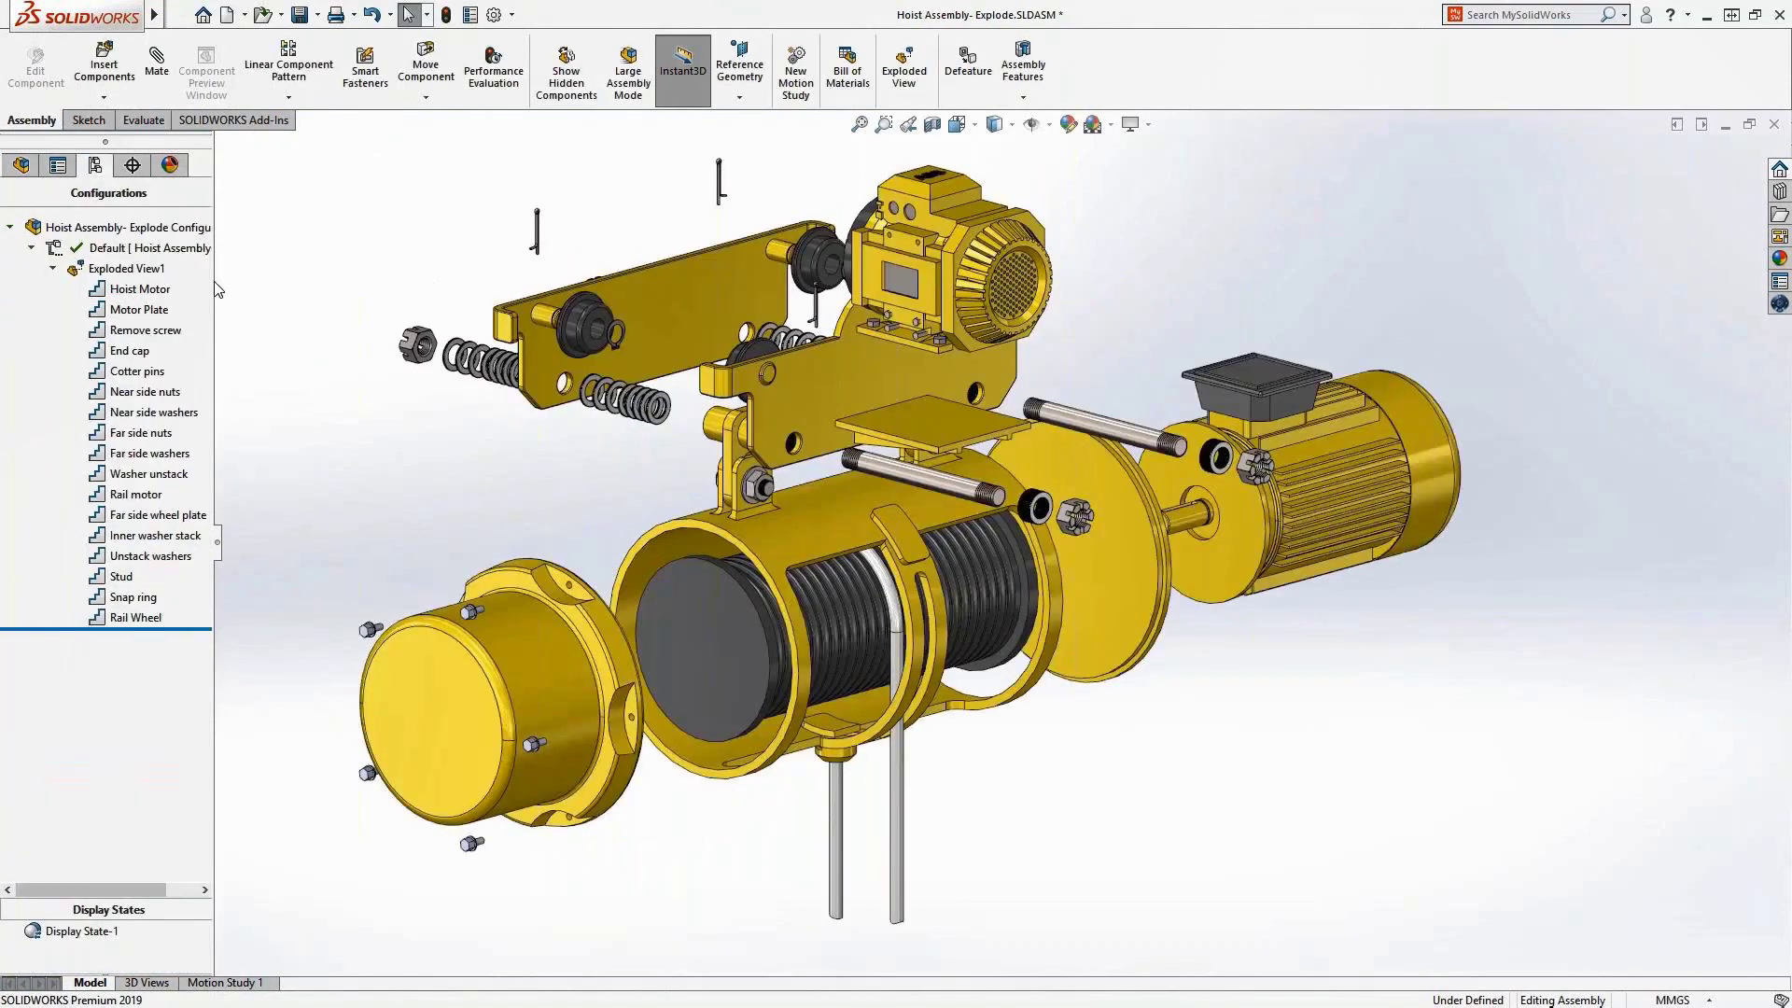
Step: Animate the collapse of Exploded View1 and save the animation as the MP4 video Hoist Assembly- Explode.mp4
{"action": "right_click", "coordinate": [126, 269]}
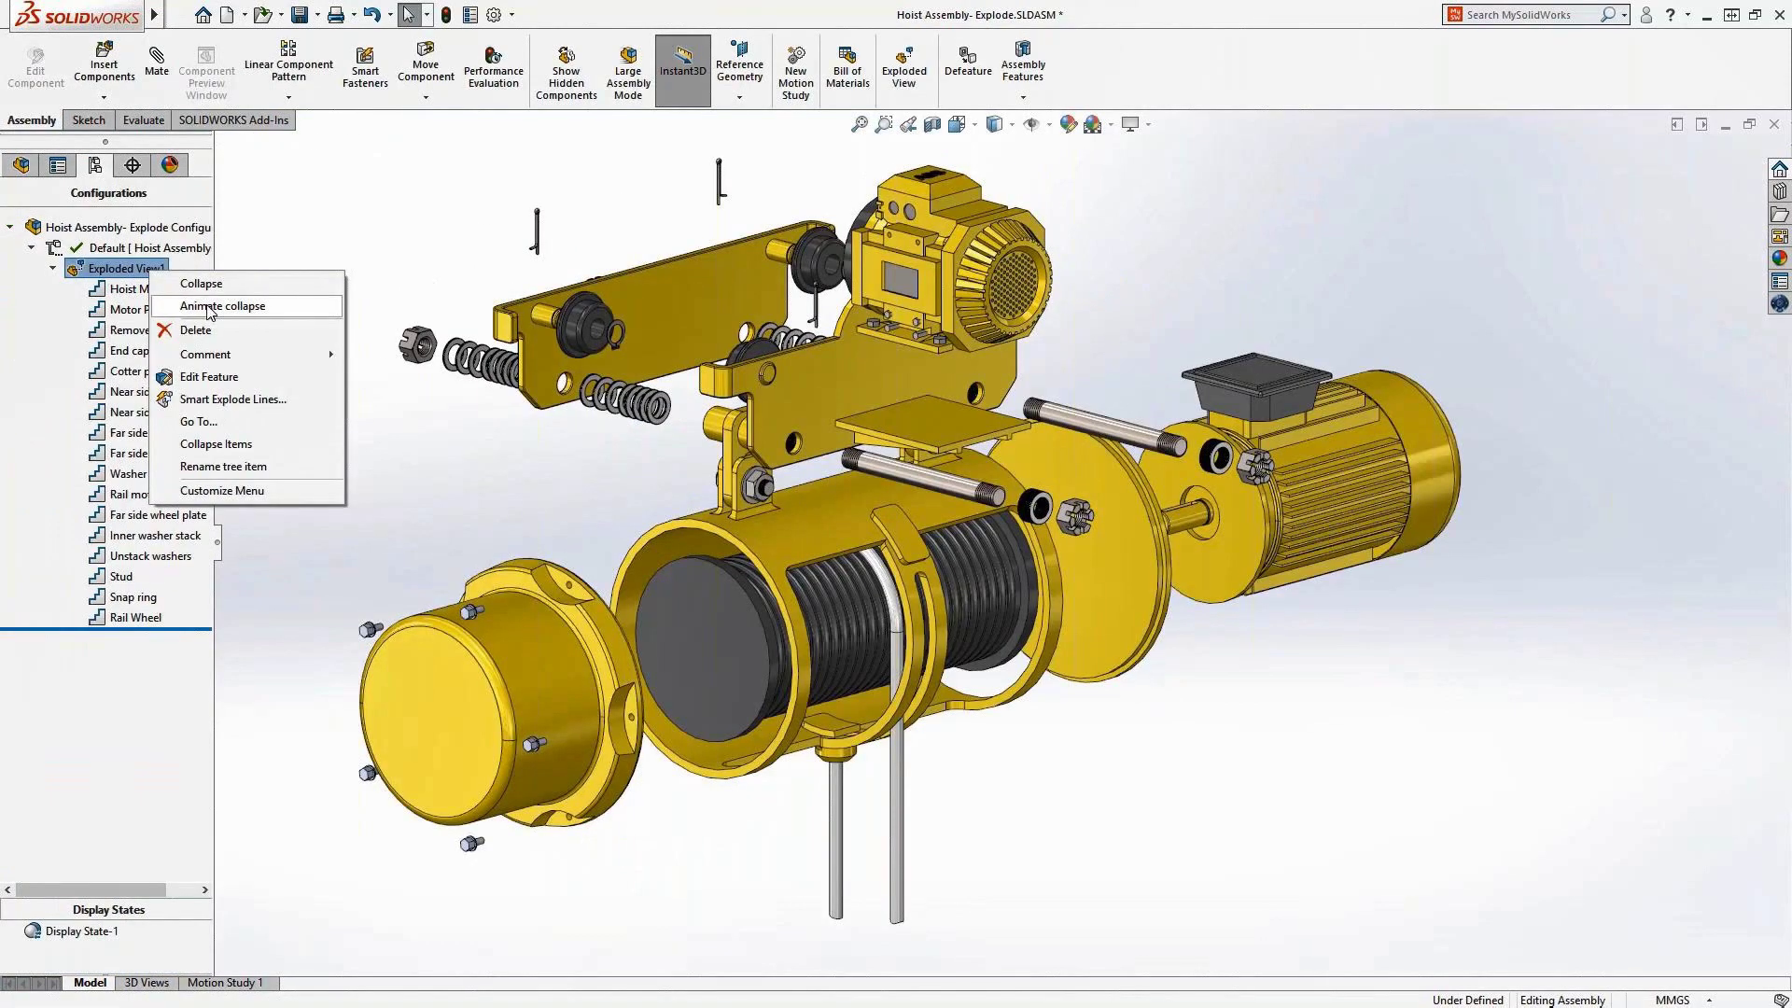
{"action": "left_click", "coordinate": [209, 308]}
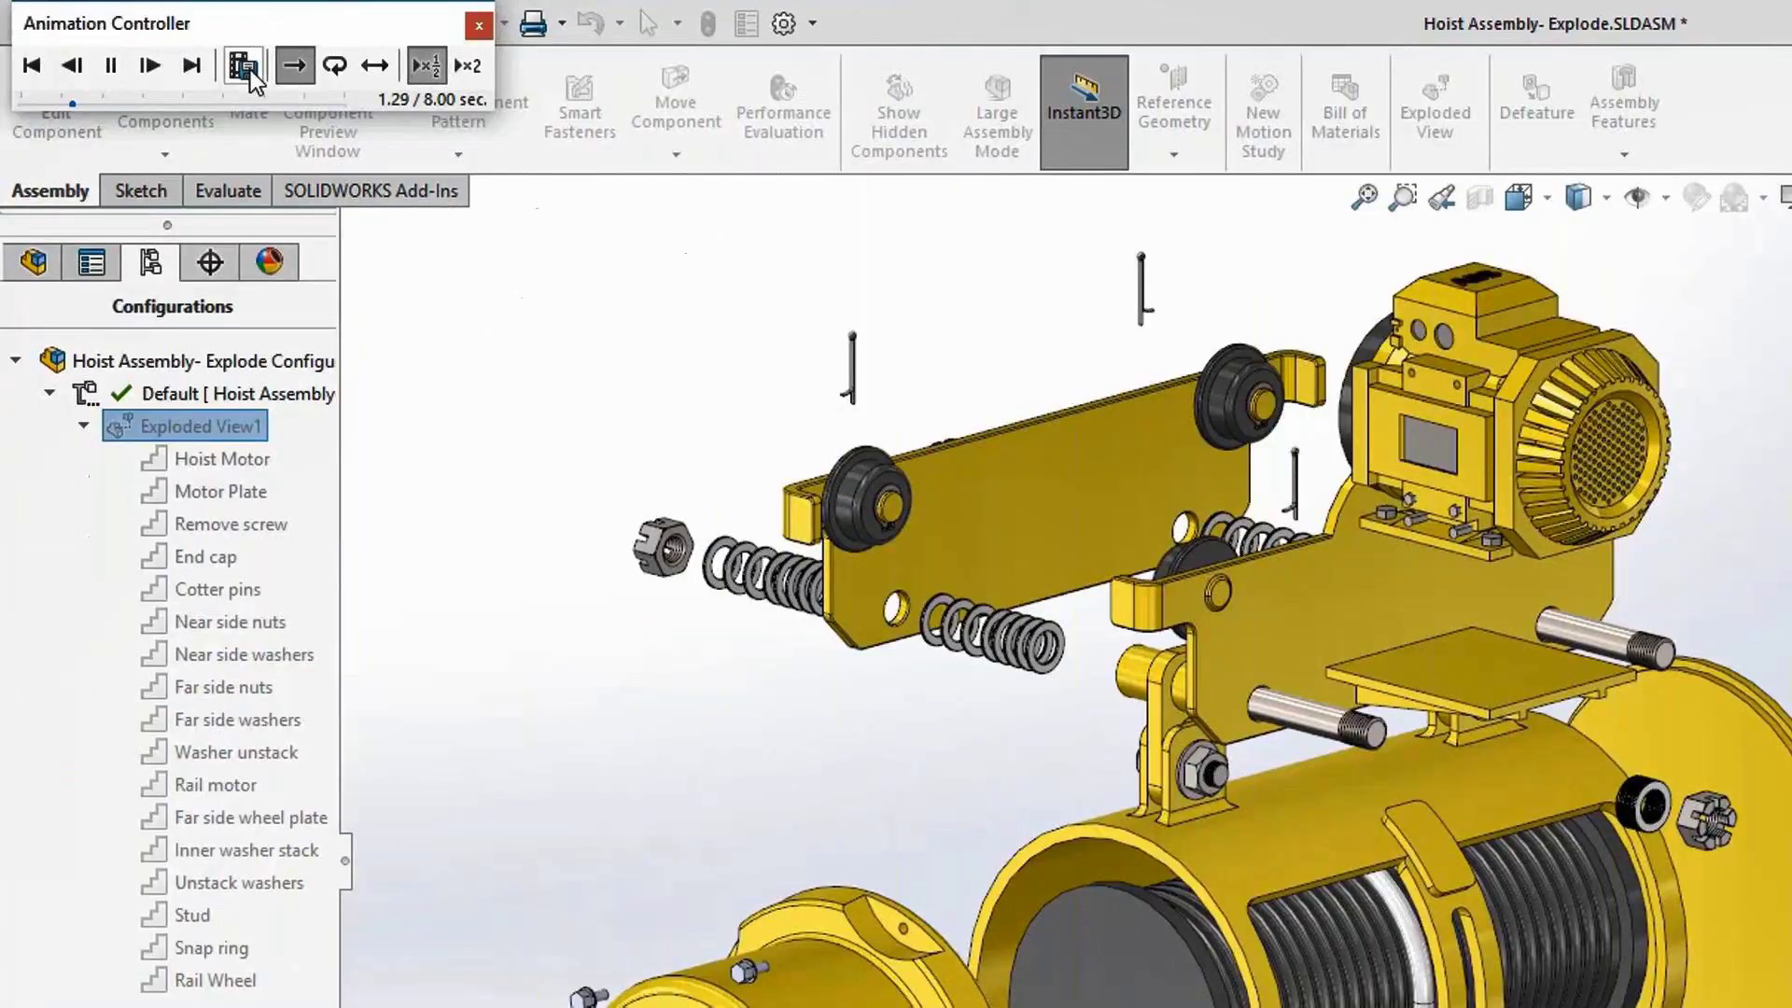
{"action": "left_click", "coordinate": [250, 70]}
{"action": "left_click", "coordinate": [404, 401]}
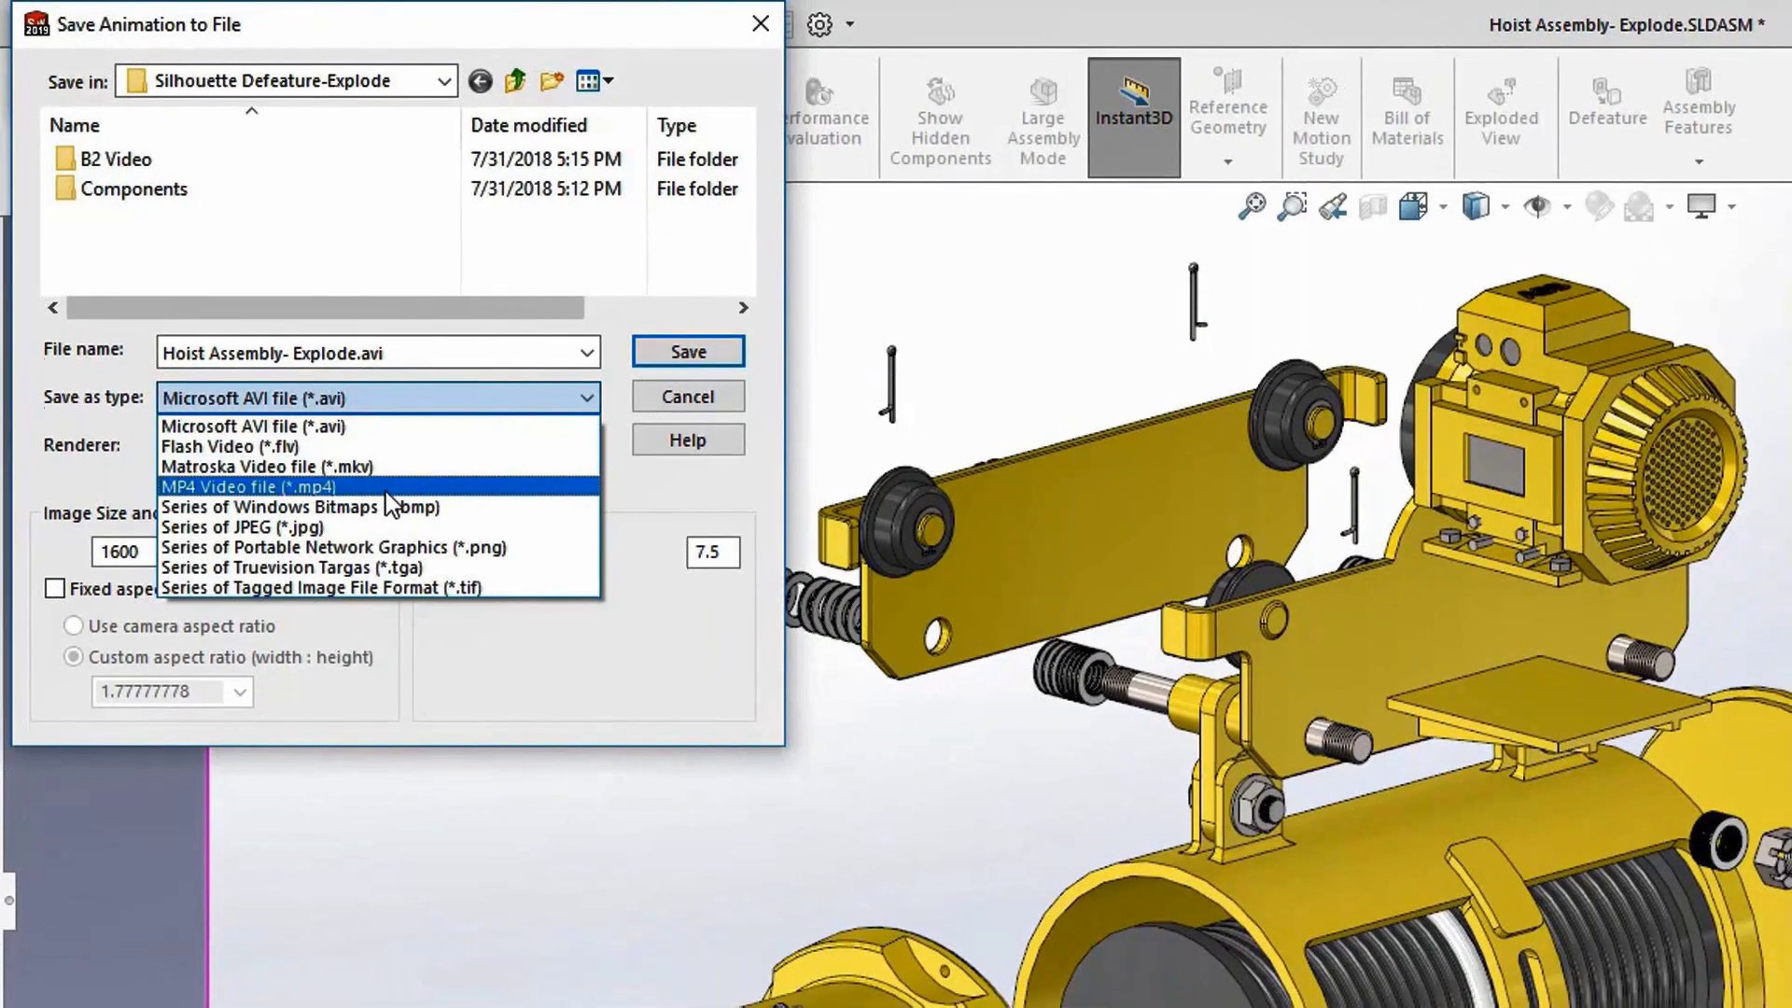
{"action": "left_click", "coordinate": [386, 492]}
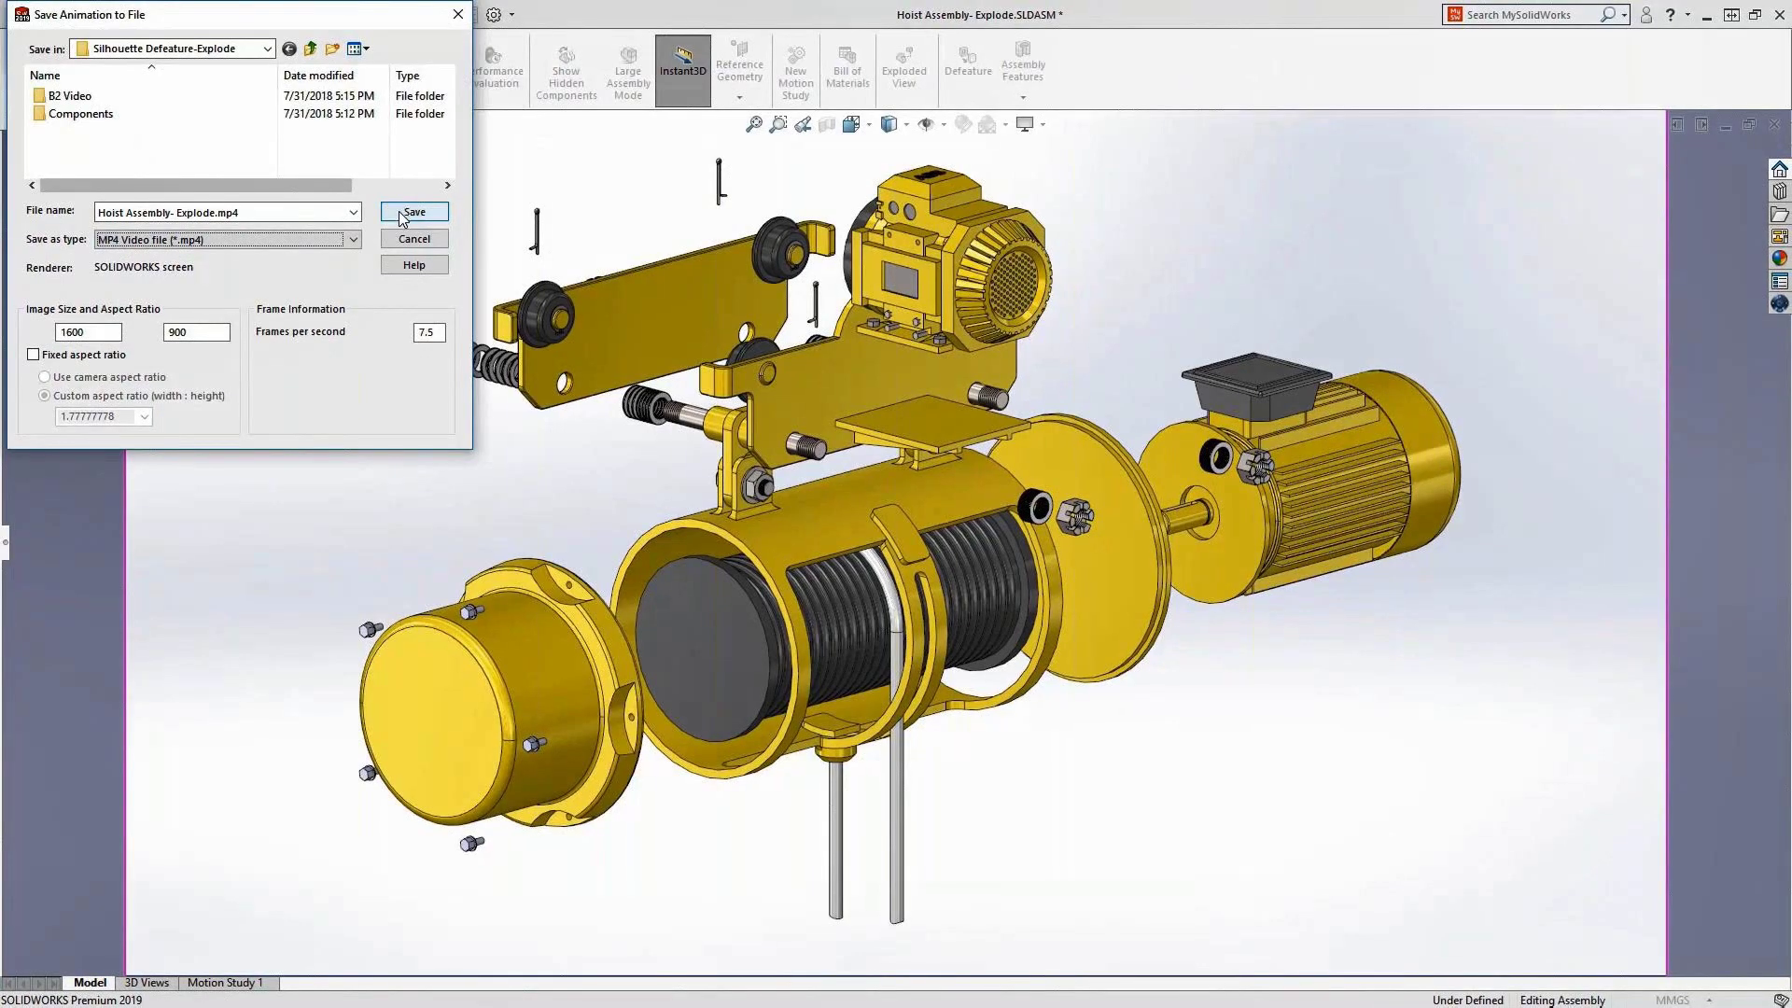
{"action": "left_click", "coordinate": [404, 213]}
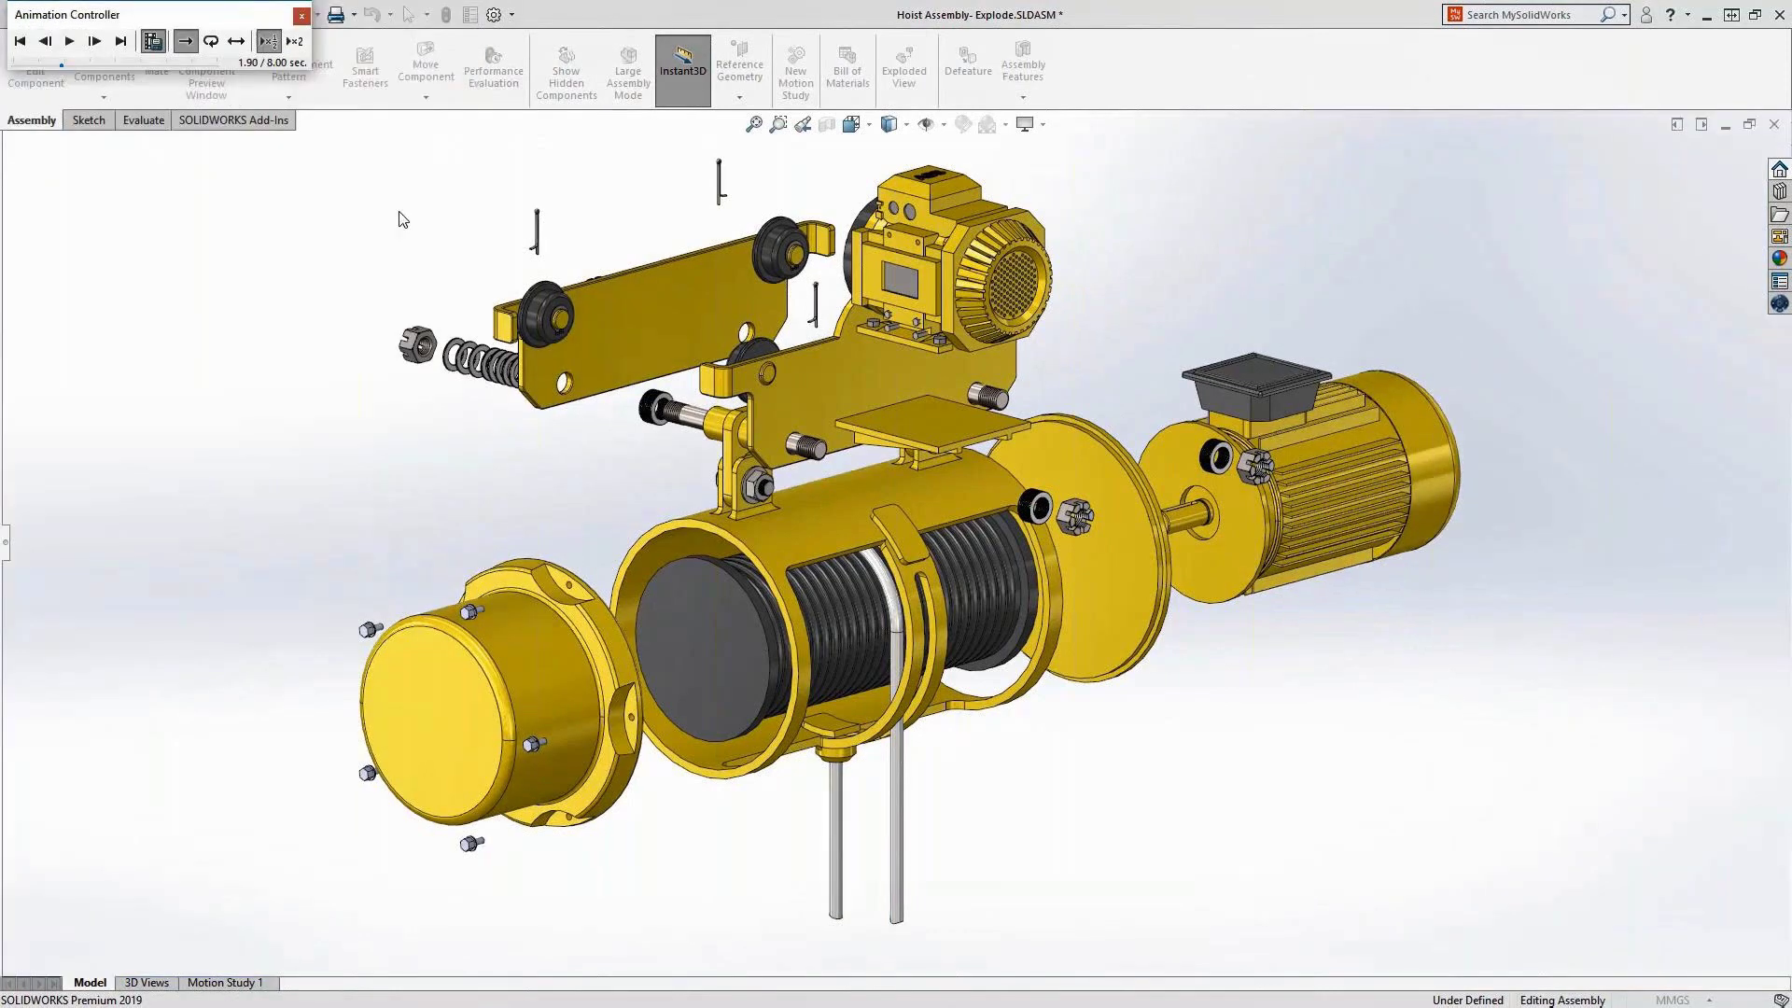
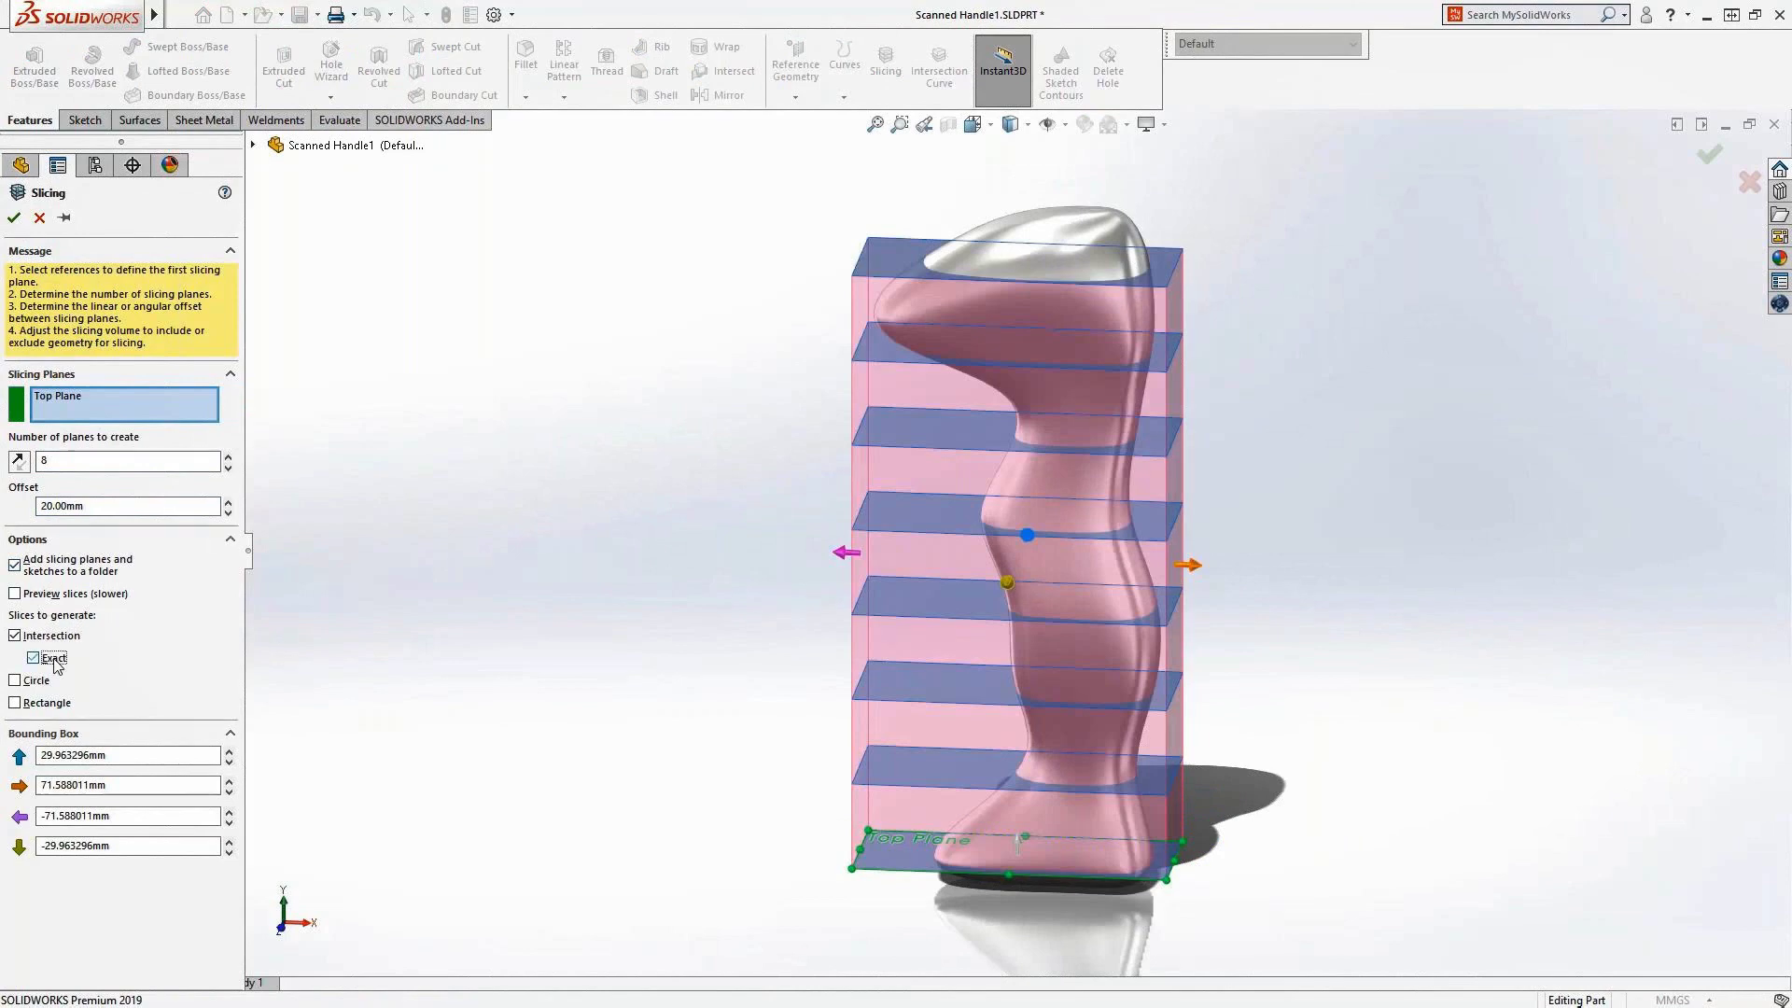
Step: Generate the eight slicing planes at 20 mm offset with exact intersection sketches on the scanned handle, and expand their folder
{"action": "left_click", "coordinate": [14, 219]}
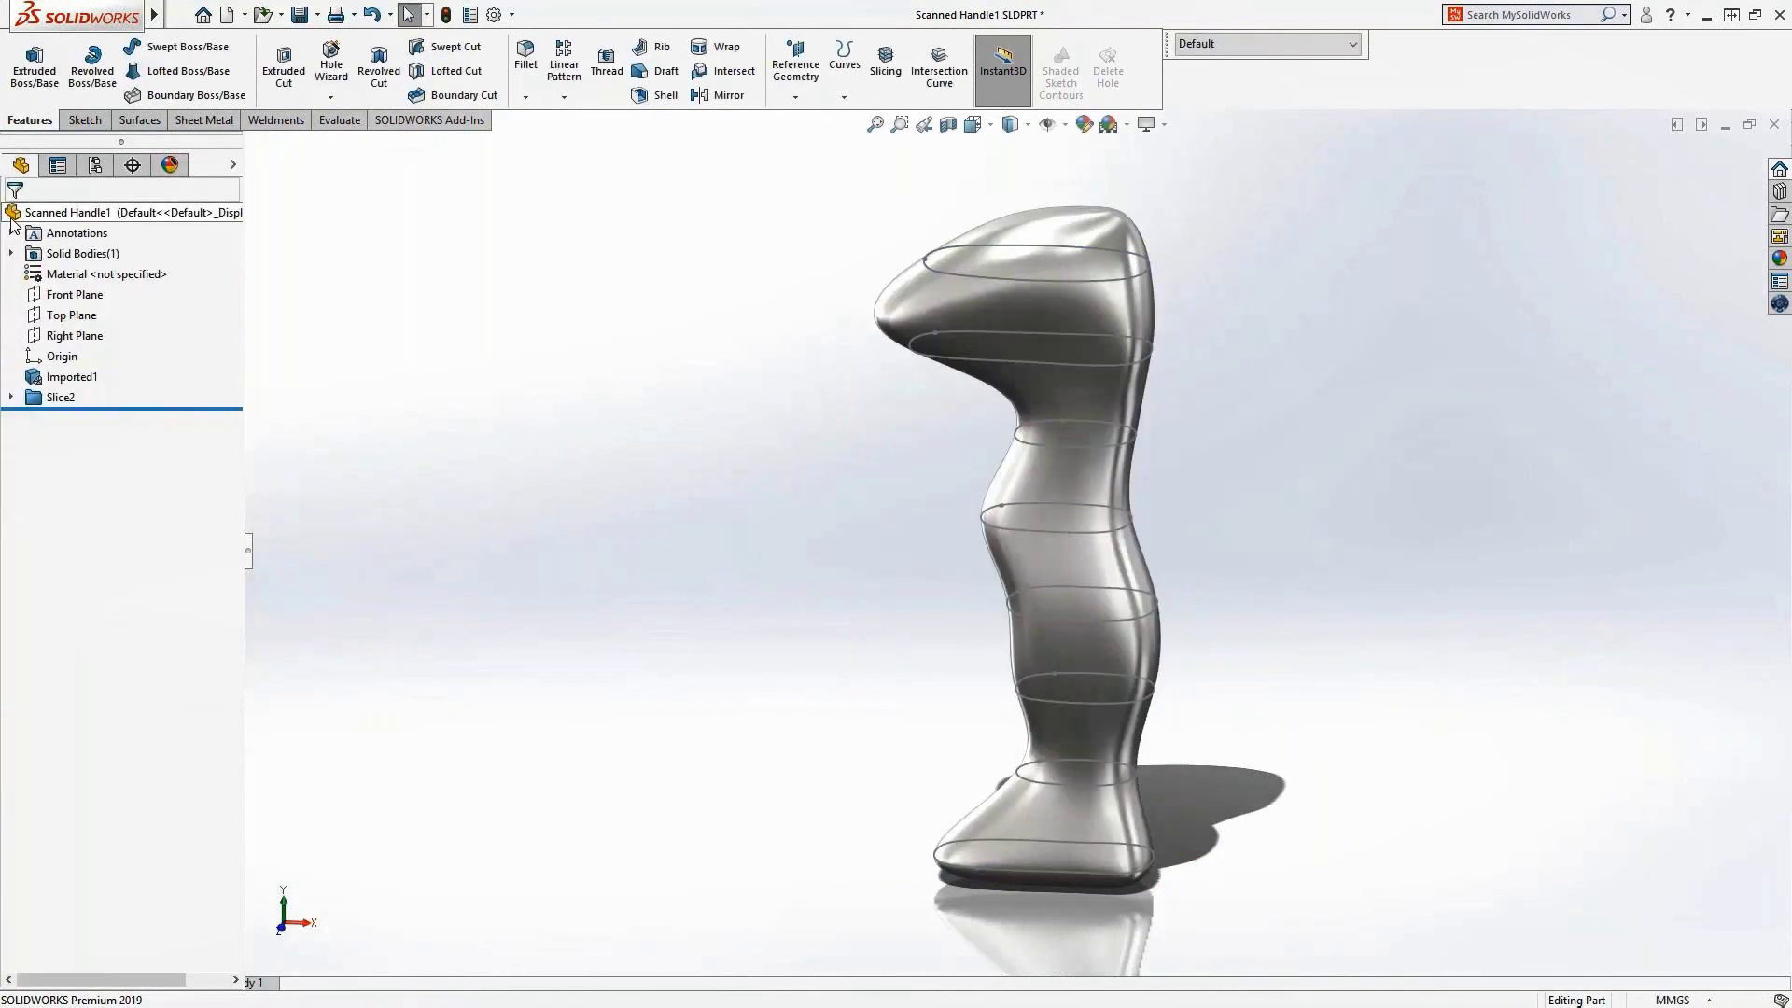
{"action": "left_click", "coordinate": [11, 397]}
Step: Move slicing plane Plane15 up to the tip of the handle's overhang and Plane14 up to about 104 mm
{"action": "left_click", "coordinate": [82, 666]}
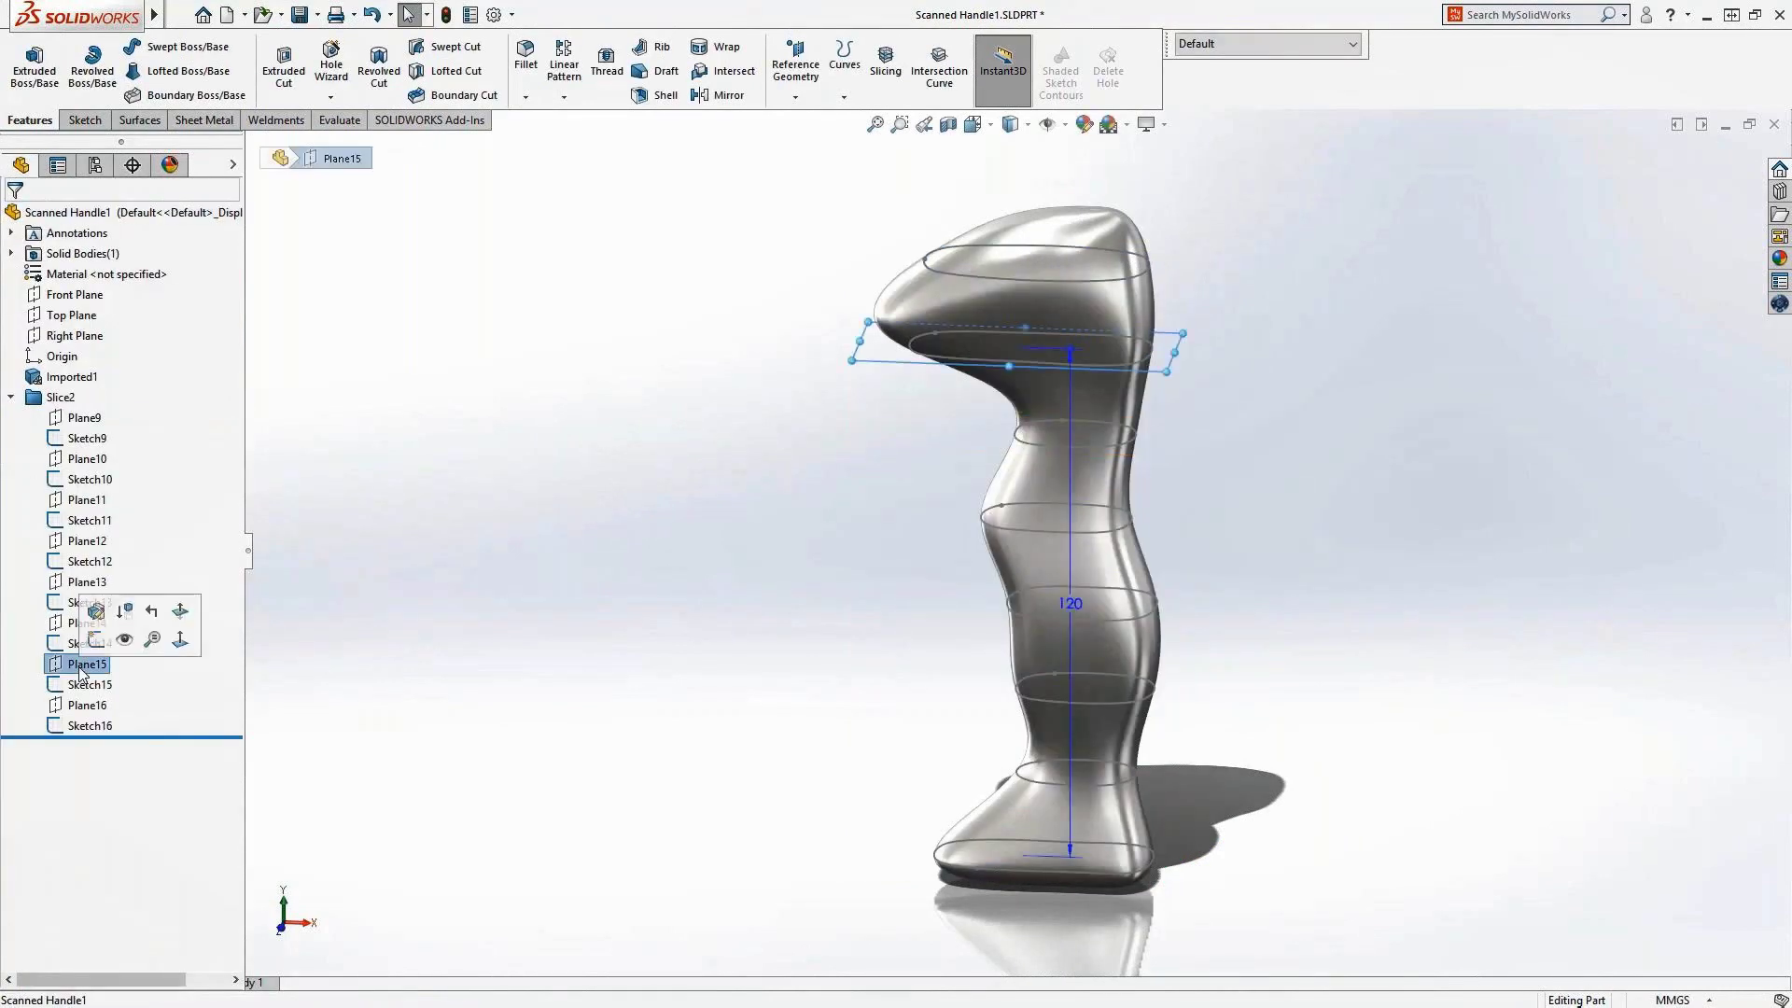
{"action": "middle_click_drag", "start_coordinate": [692, 676], "coordinate": [743, 597]}
{"action": "left_click_drag", "start_coordinate": [1075, 348], "coordinate": [1072, 304]}
{"action": "left_click", "coordinate": [1064, 430]}
{"action": "left_click_drag", "start_coordinate": [1067, 436], "coordinate": [1062, 409]}
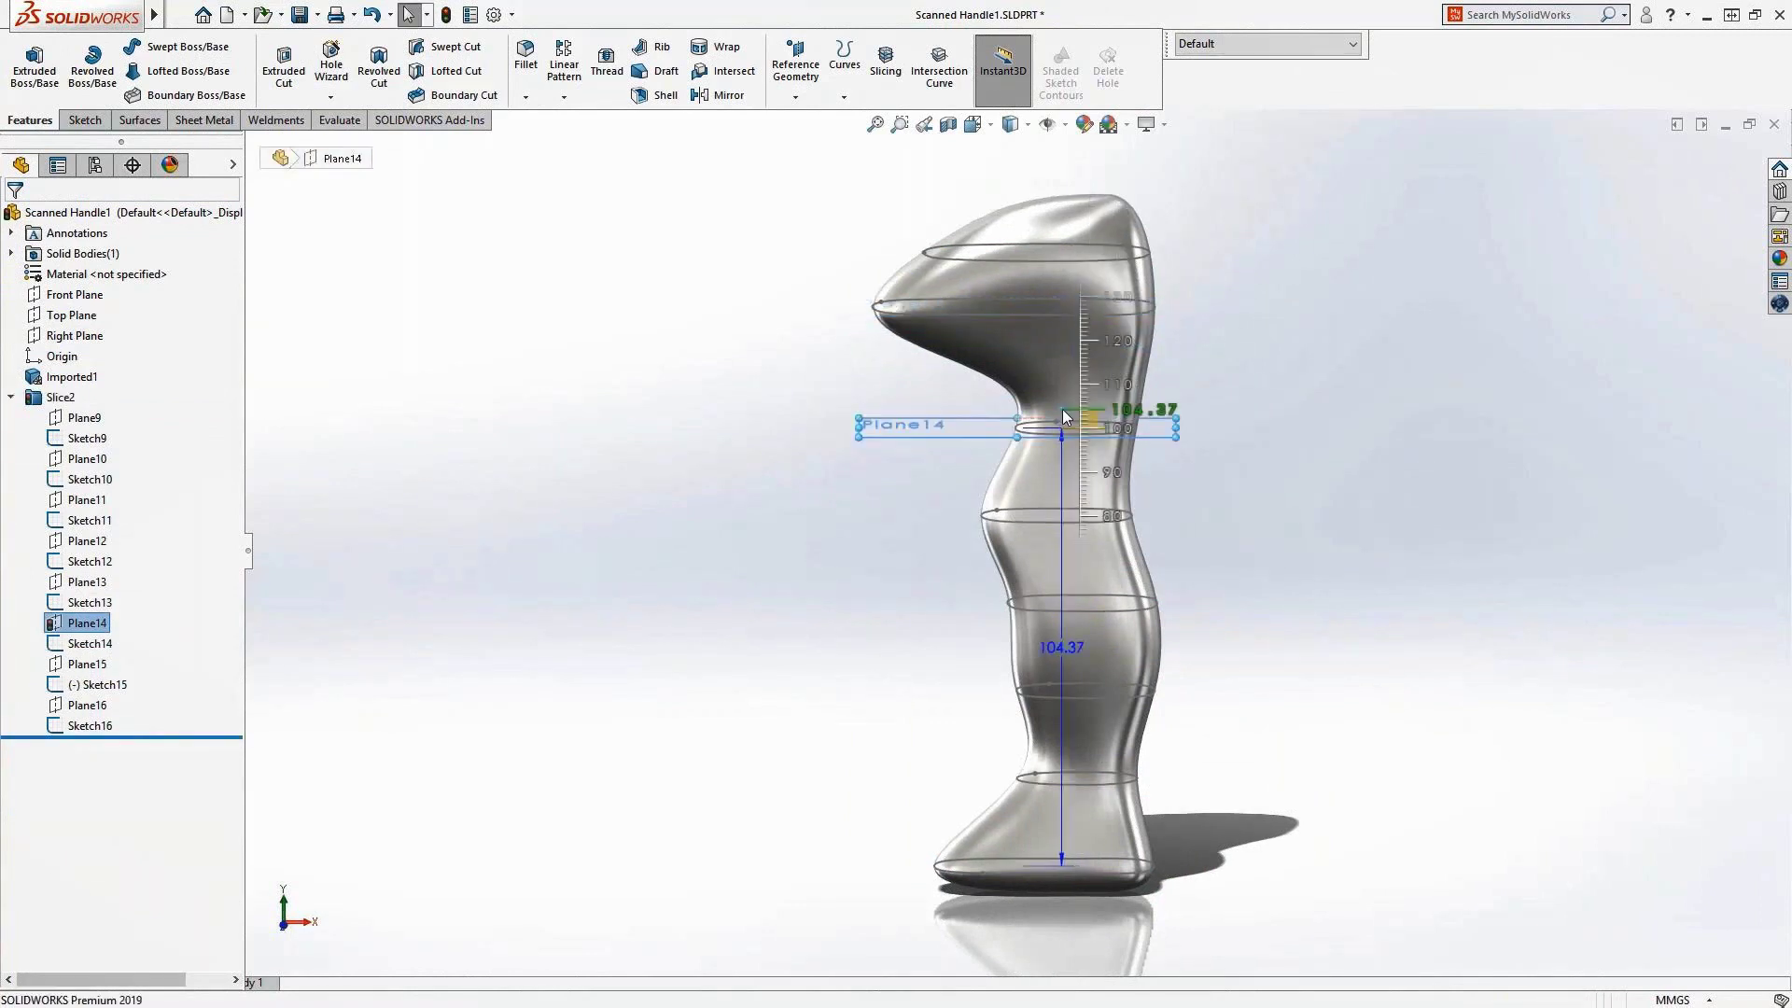
Step: Hide the imported solid body of the handle, leaving the slice sketches in view
{"action": "left_click", "coordinate": [1062, 378]}
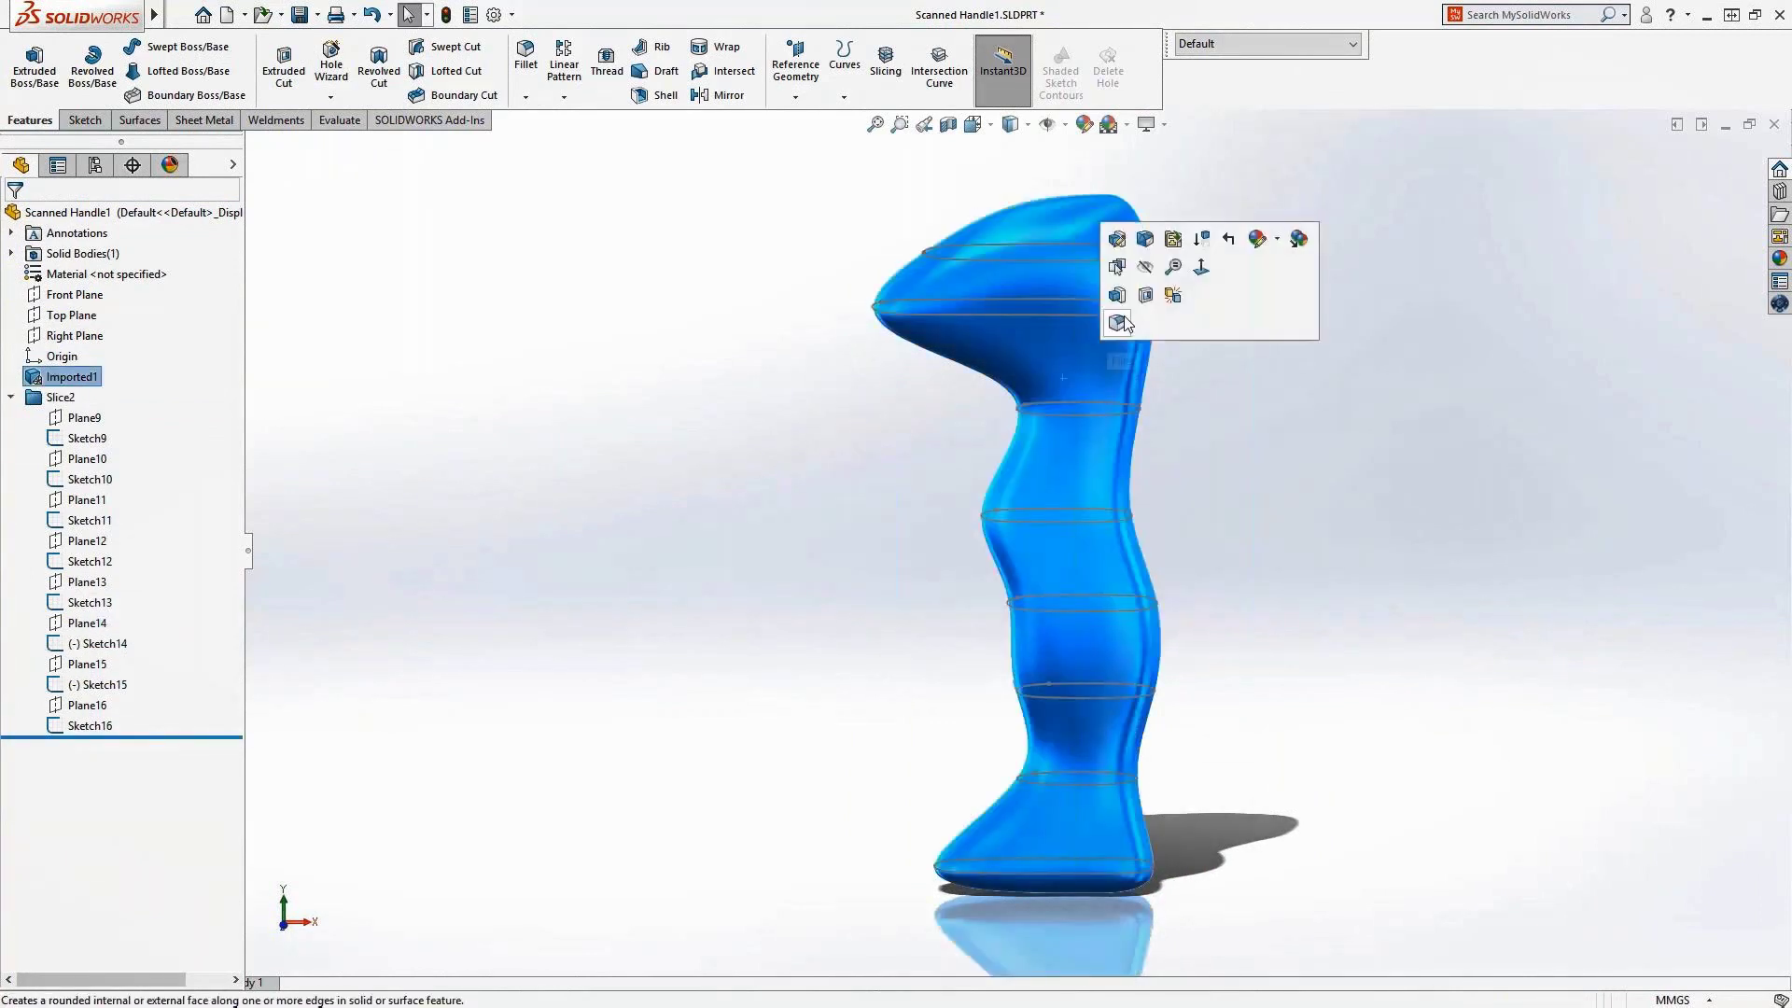
{"action": "left_click", "coordinate": [1146, 268]}
{"action": "middle_click_drag", "start_coordinate": [1148, 280], "coordinate": [960, 516]}
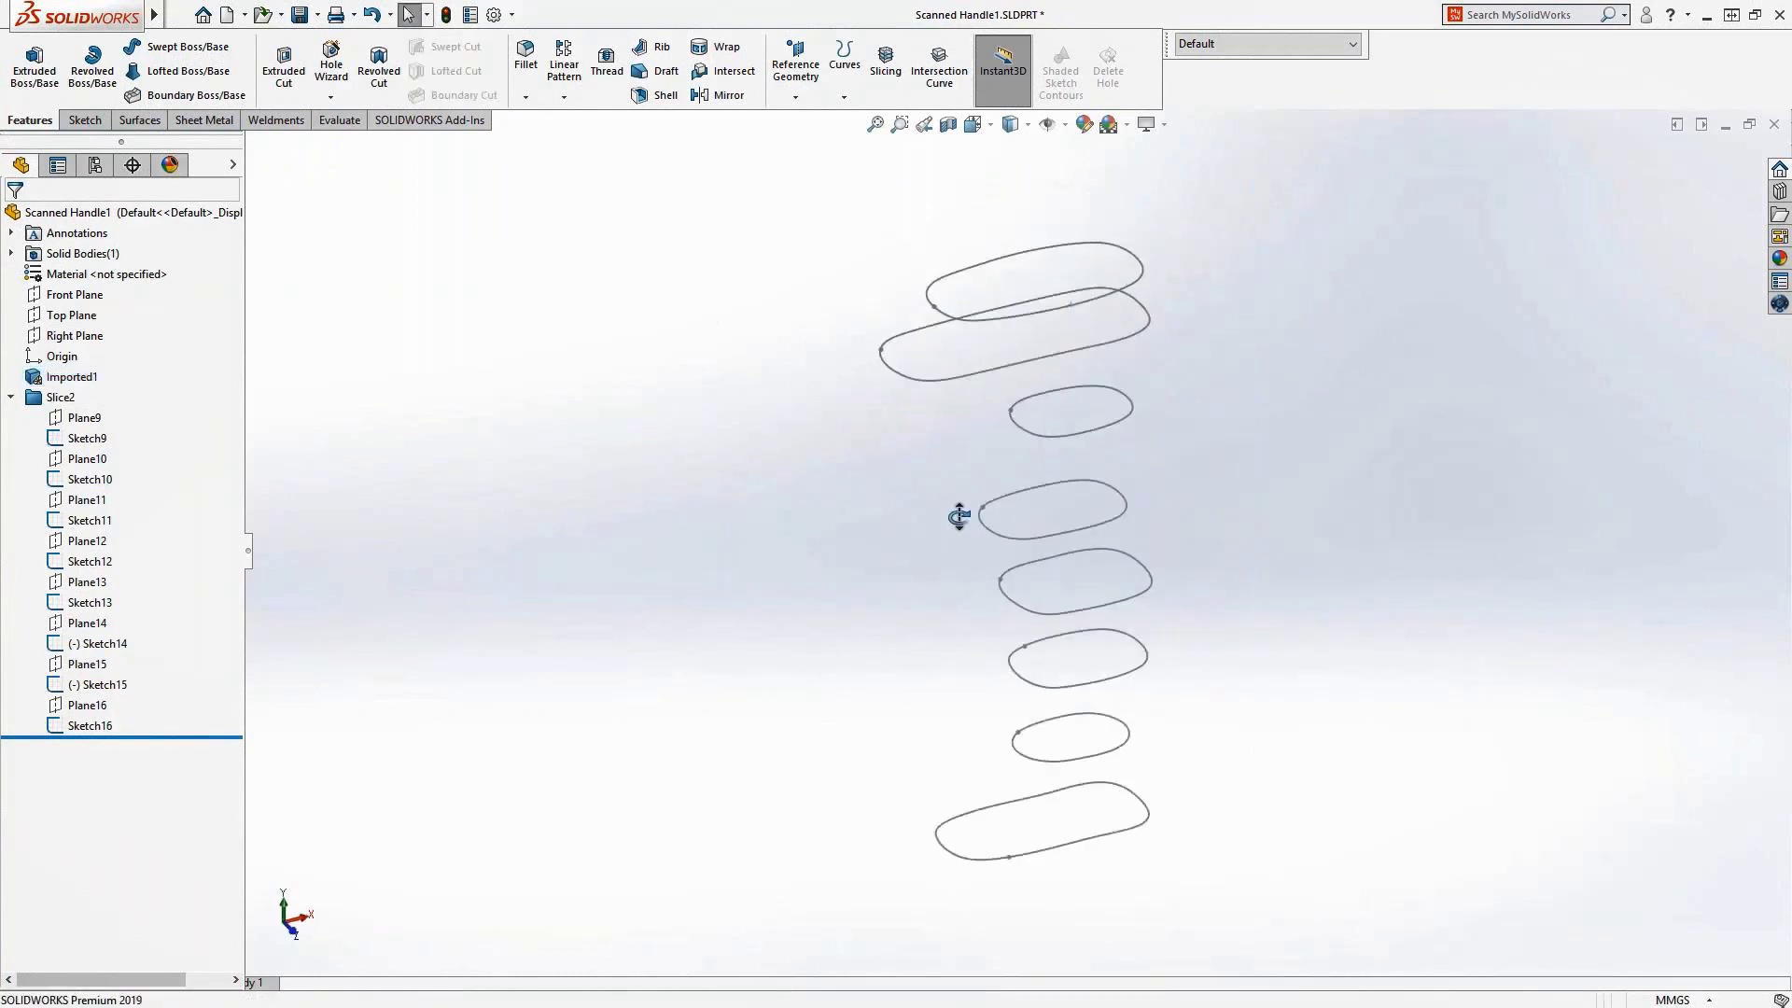
Step: Loft a surface through the eight slice profiles, Sketch9 to Sketch16, from the base to the top of the handle
{"action": "left_click", "coordinate": [138, 119]}
{"action": "left_click", "coordinate": [177, 66]}
{"action": "left_click", "coordinate": [1144, 804]}
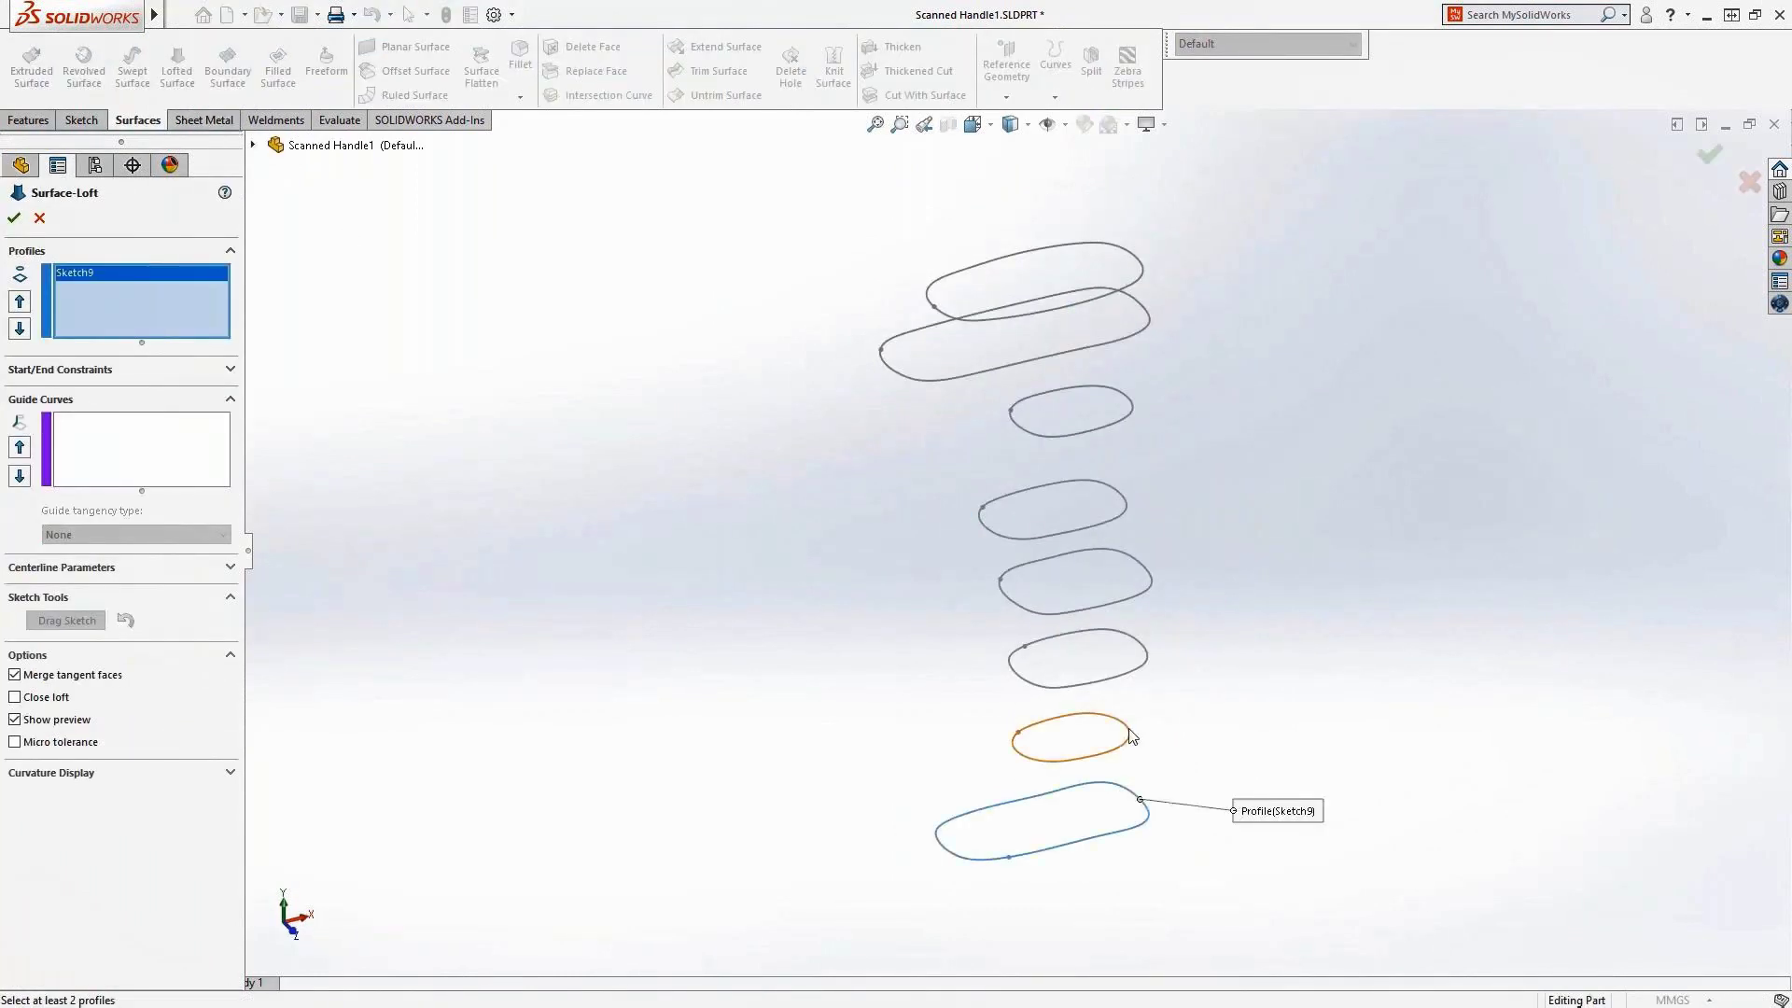
{"action": "left_click", "coordinate": [1130, 731]}
{"action": "left_click", "coordinate": [1146, 649]}
{"action": "left_click", "coordinate": [1145, 574]}
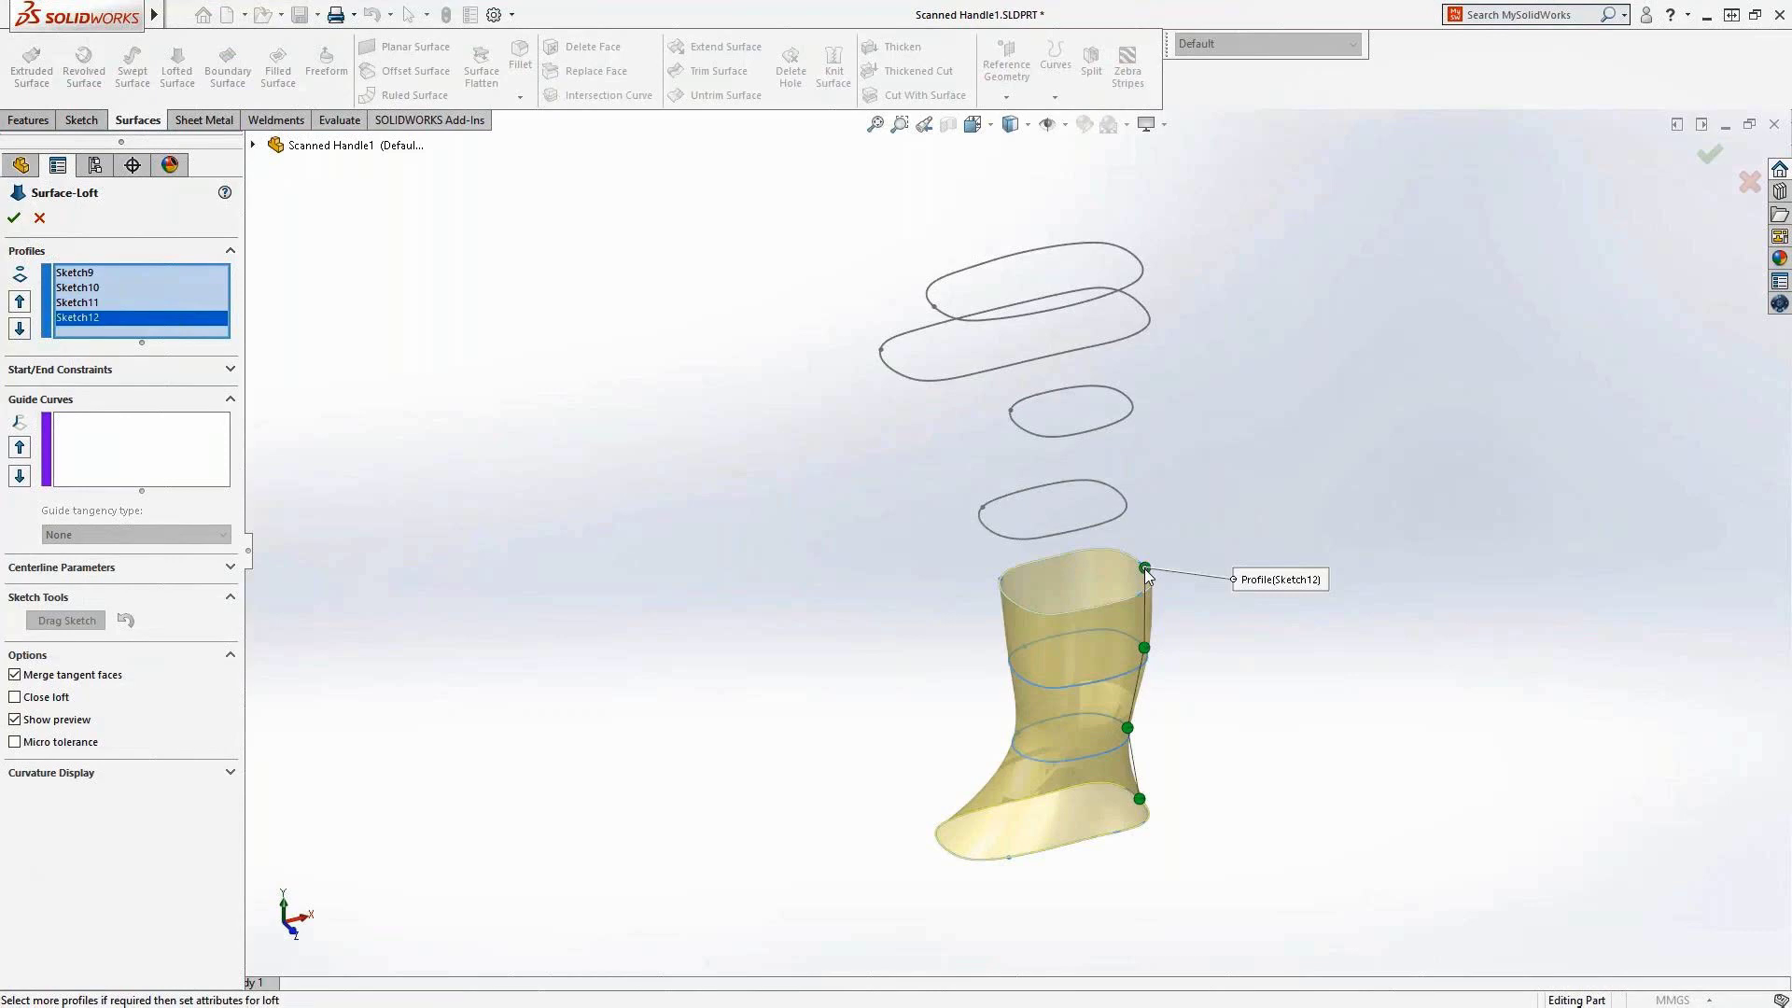
{"action": "left_click", "coordinate": [1121, 494]}
{"action": "left_click", "coordinate": [1127, 402]}
{"action": "left_click", "coordinate": [1143, 311]}
{"action": "left_click", "coordinate": [1139, 264]}
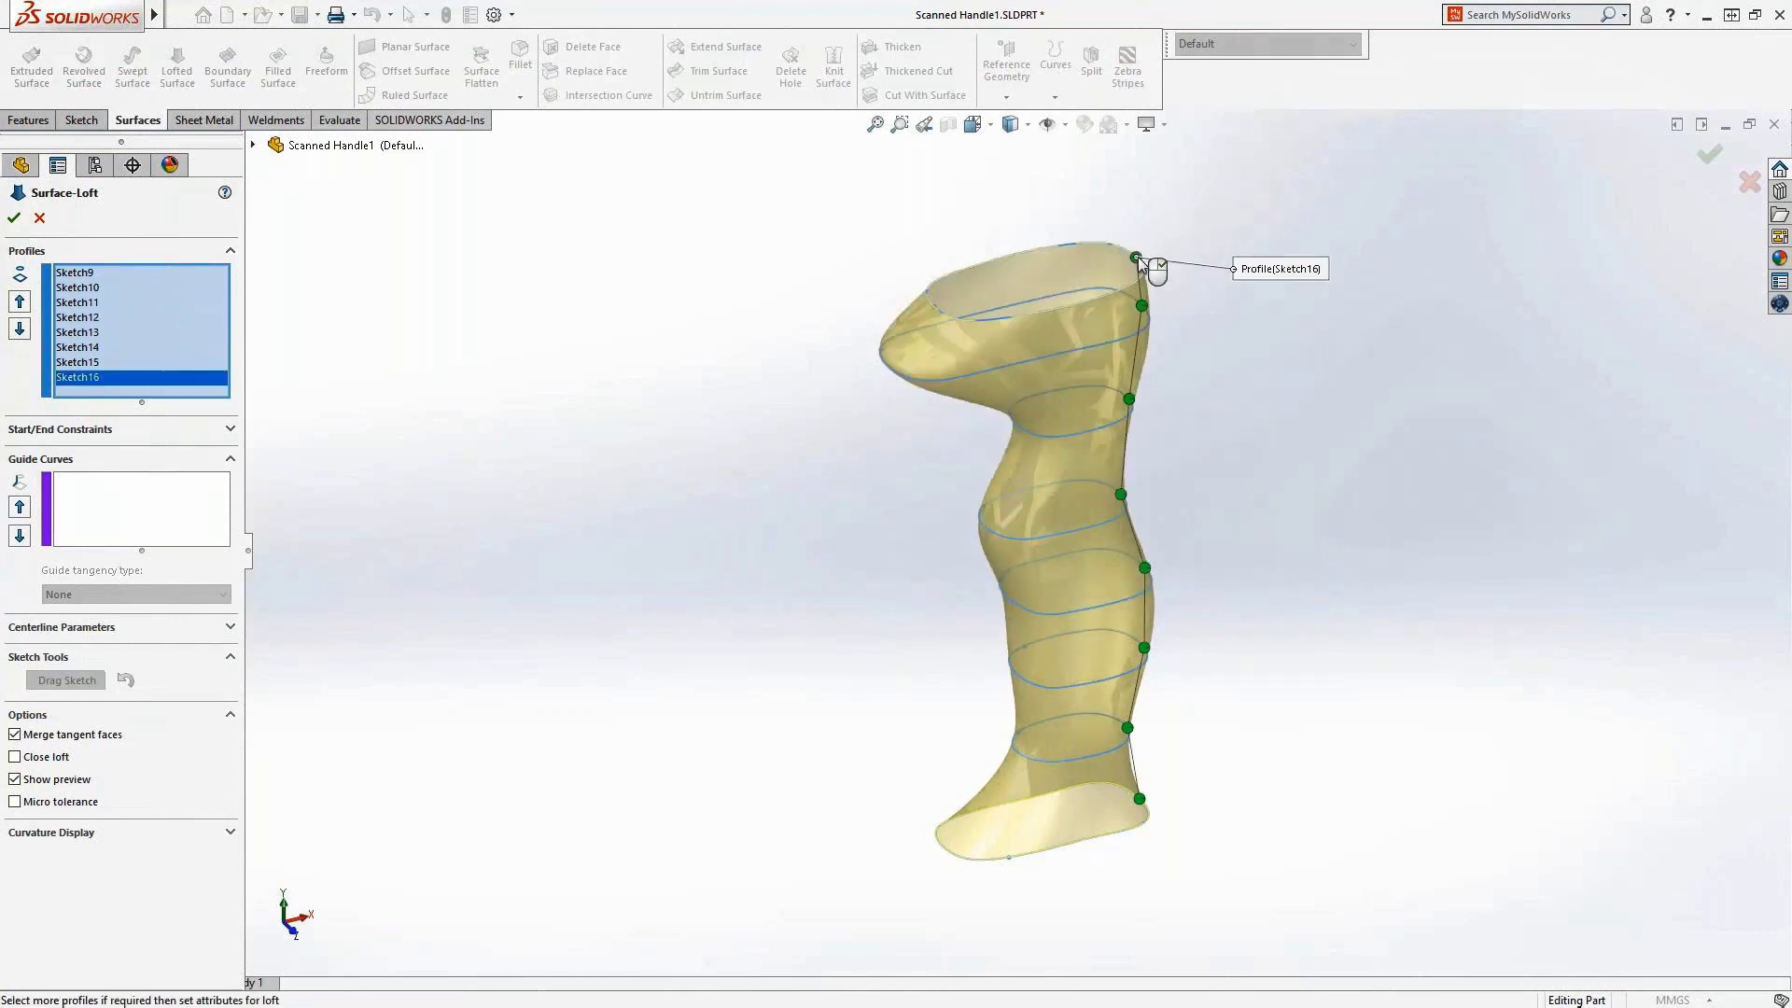
{"action": "right_click", "coordinate": [1180, 261]}
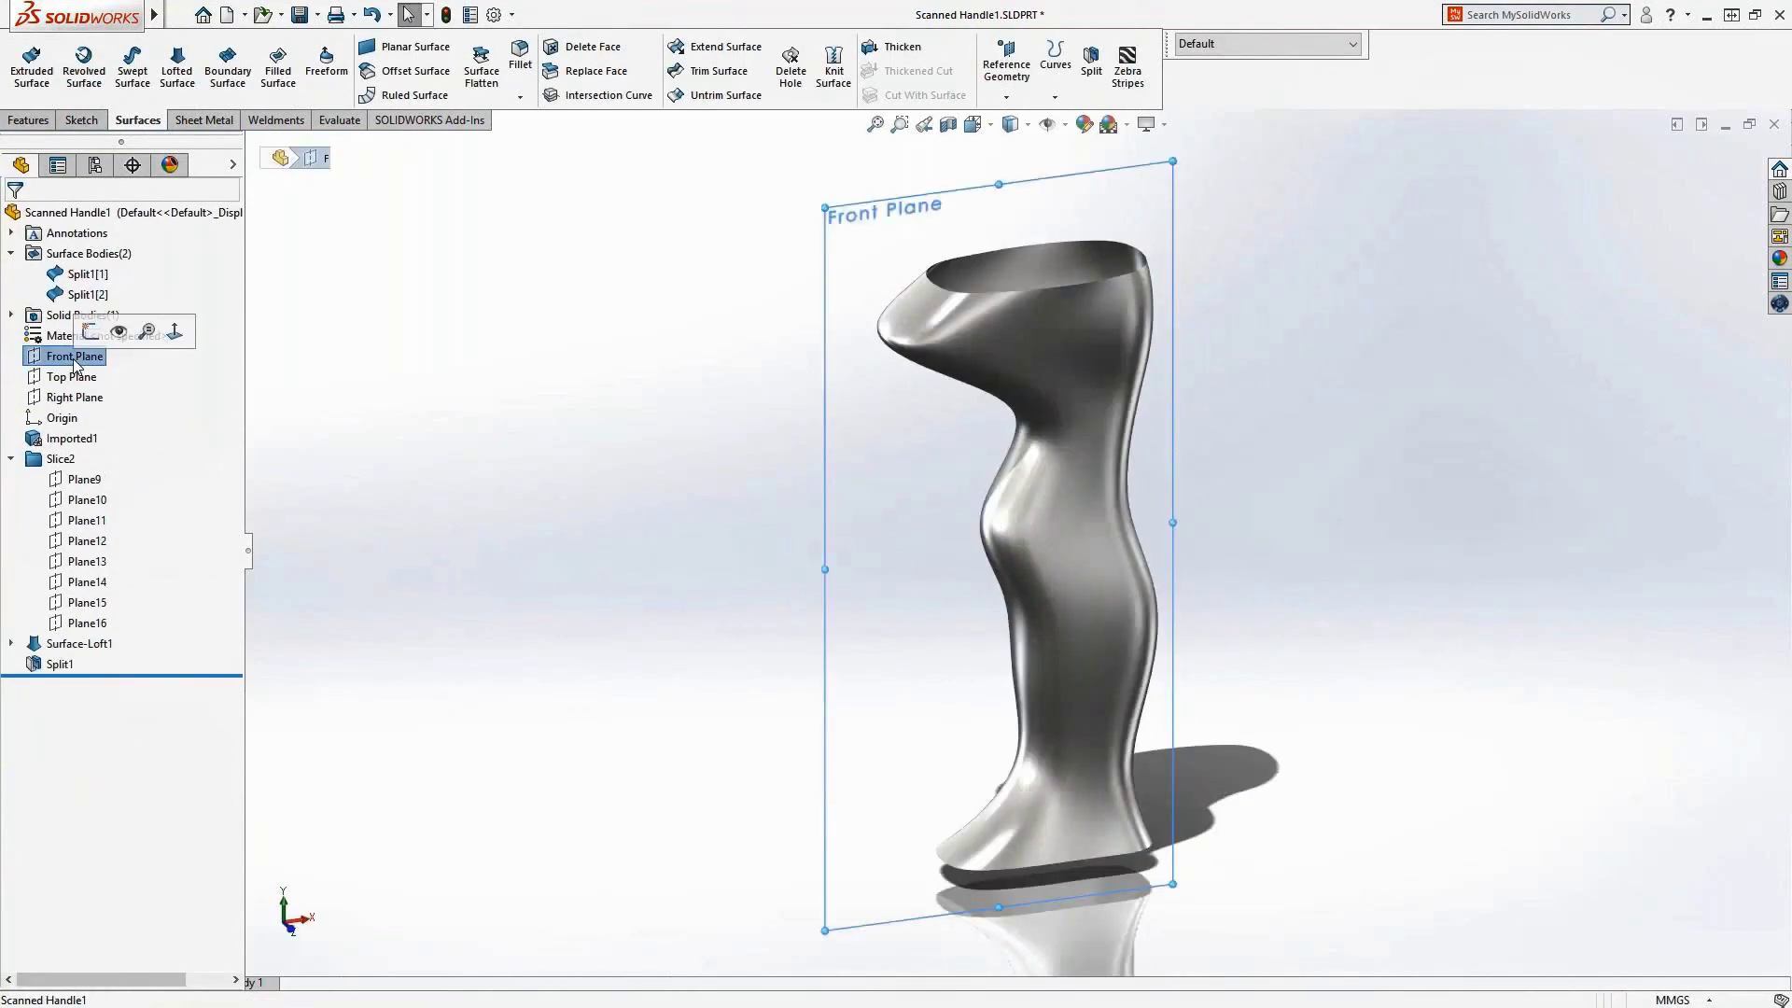
Step: Start a sketch on the Front Plane and place the triangular logo from the Design Library near the top of the handle
{"action": "left_click", "coordinate": [125, 333]}
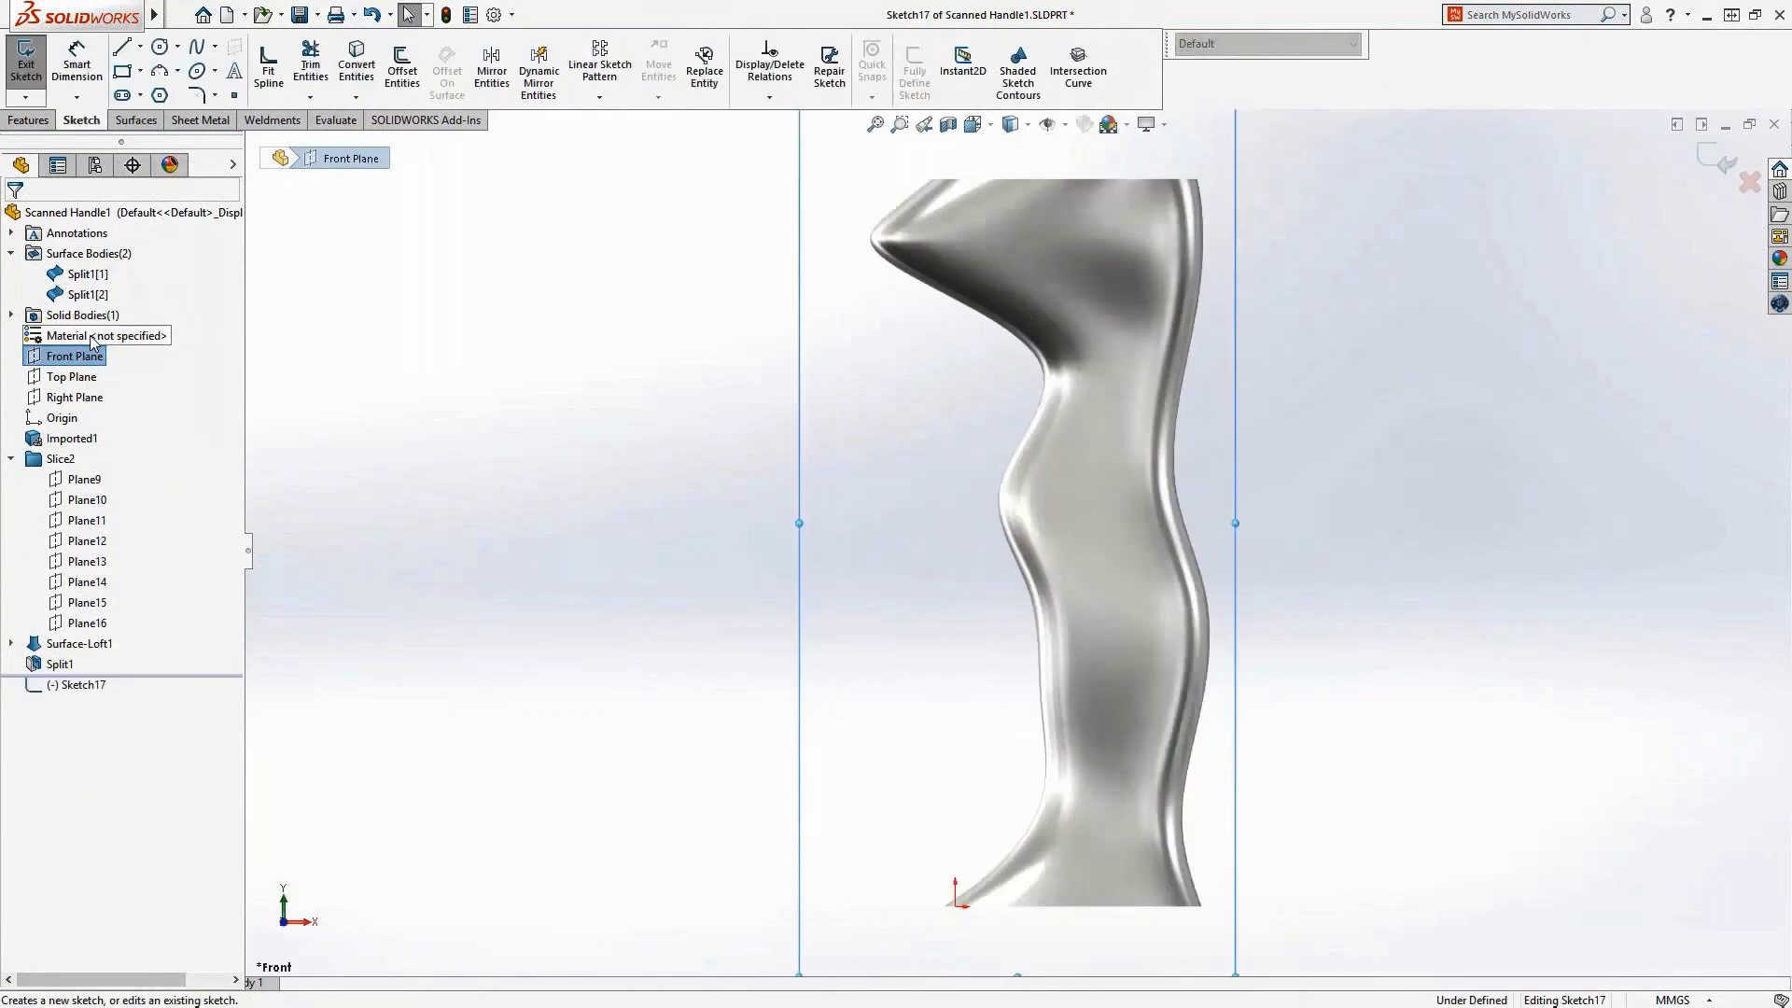
{"action": "left_click", "coordinate": [1780, 193]}
{"action": "left_click", "coordinate": [1656, 180]}
{"action": "mouse_move", "coordinate": [1607, 557]}
{"action": "left_mouse_down"}
{"action": "mouse_move", "coordinate": [1423, 434]}
{"action": "mouse_move", "coordinate": [1029, 287]}
{"action": "left_mouse_up"}
{"action": "left_click", "coordinate": [1000, 300]}
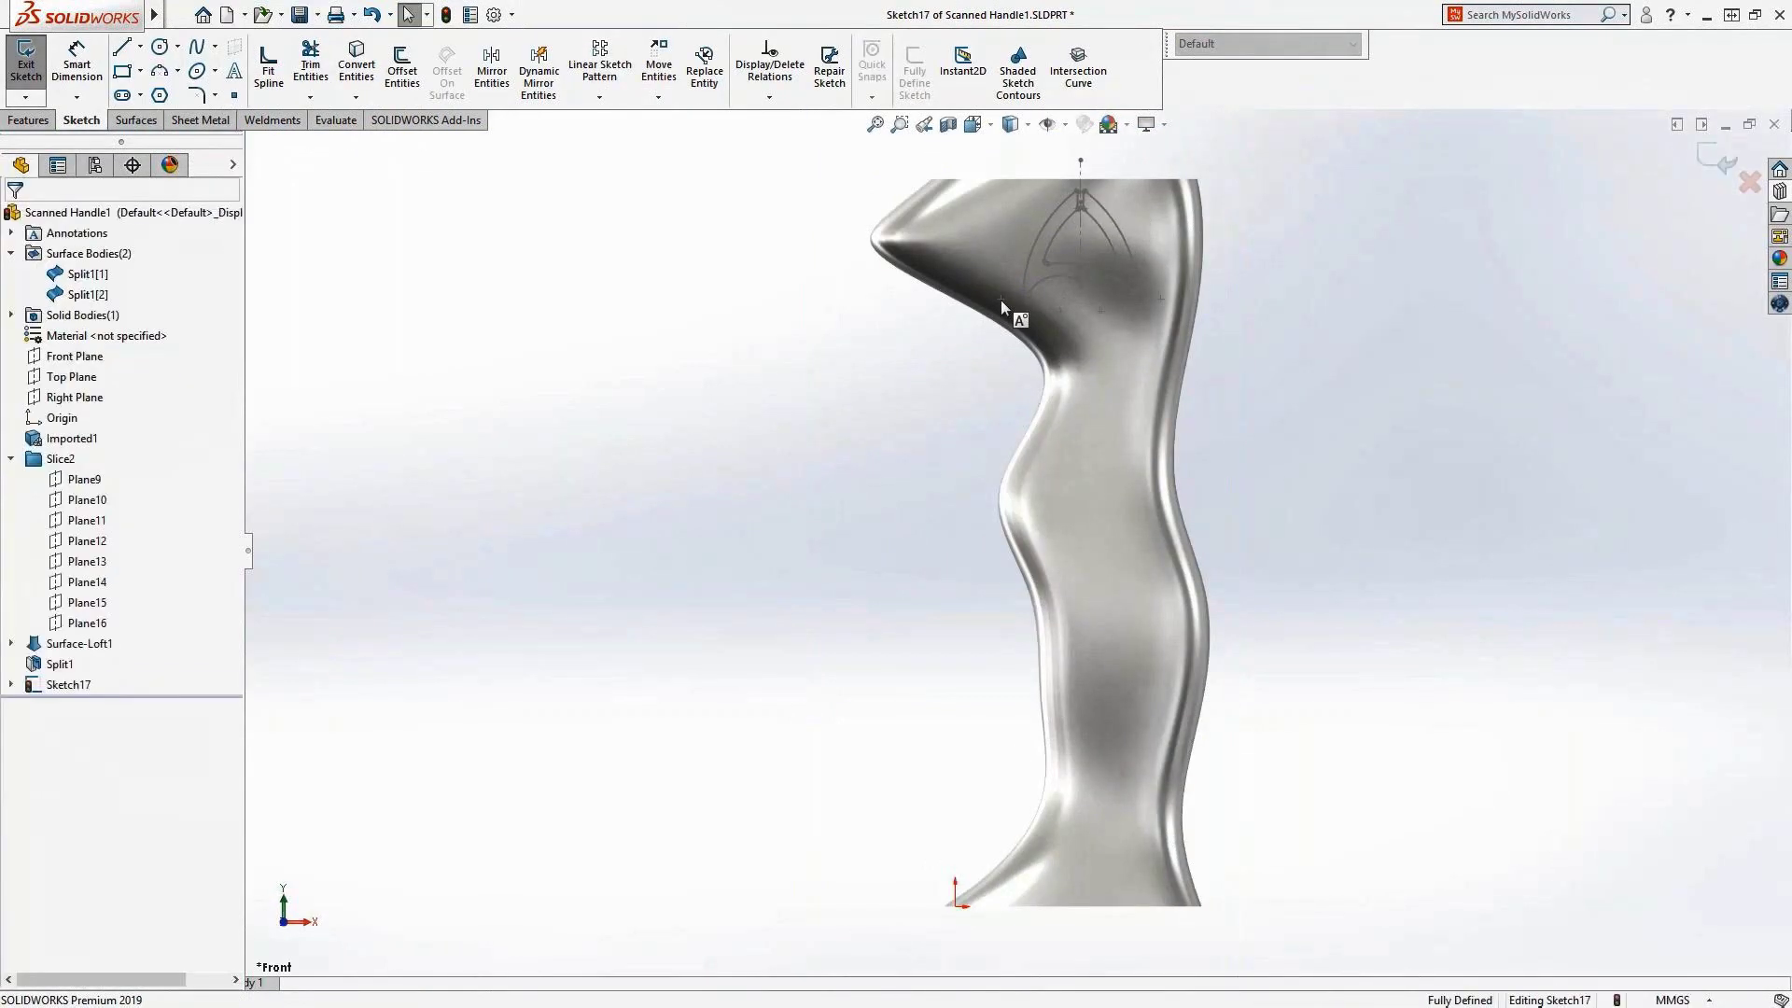
{"action": "double_click", "coordinate": [895, 284]}
{"action": "left_click", "coordinate": [894, 282]}
Step: Create a bi-directional projected curve of the logo sketch on both faces of the handle surface
{"action": "mouse_move", "coordinate": [894, 283]}
{"action": "middle_mouse_down"}
{"action": "mouse_move", "coordinate": [966, 320]}
{"action": "mouse_move", "coordinate": [912, 452]}
{"action": "mouse_move", "coordinate": [1020, 332]}
{"action": "middle_mouse_up"}
{"action": "left_click", "coordinate": [1019, 332]}
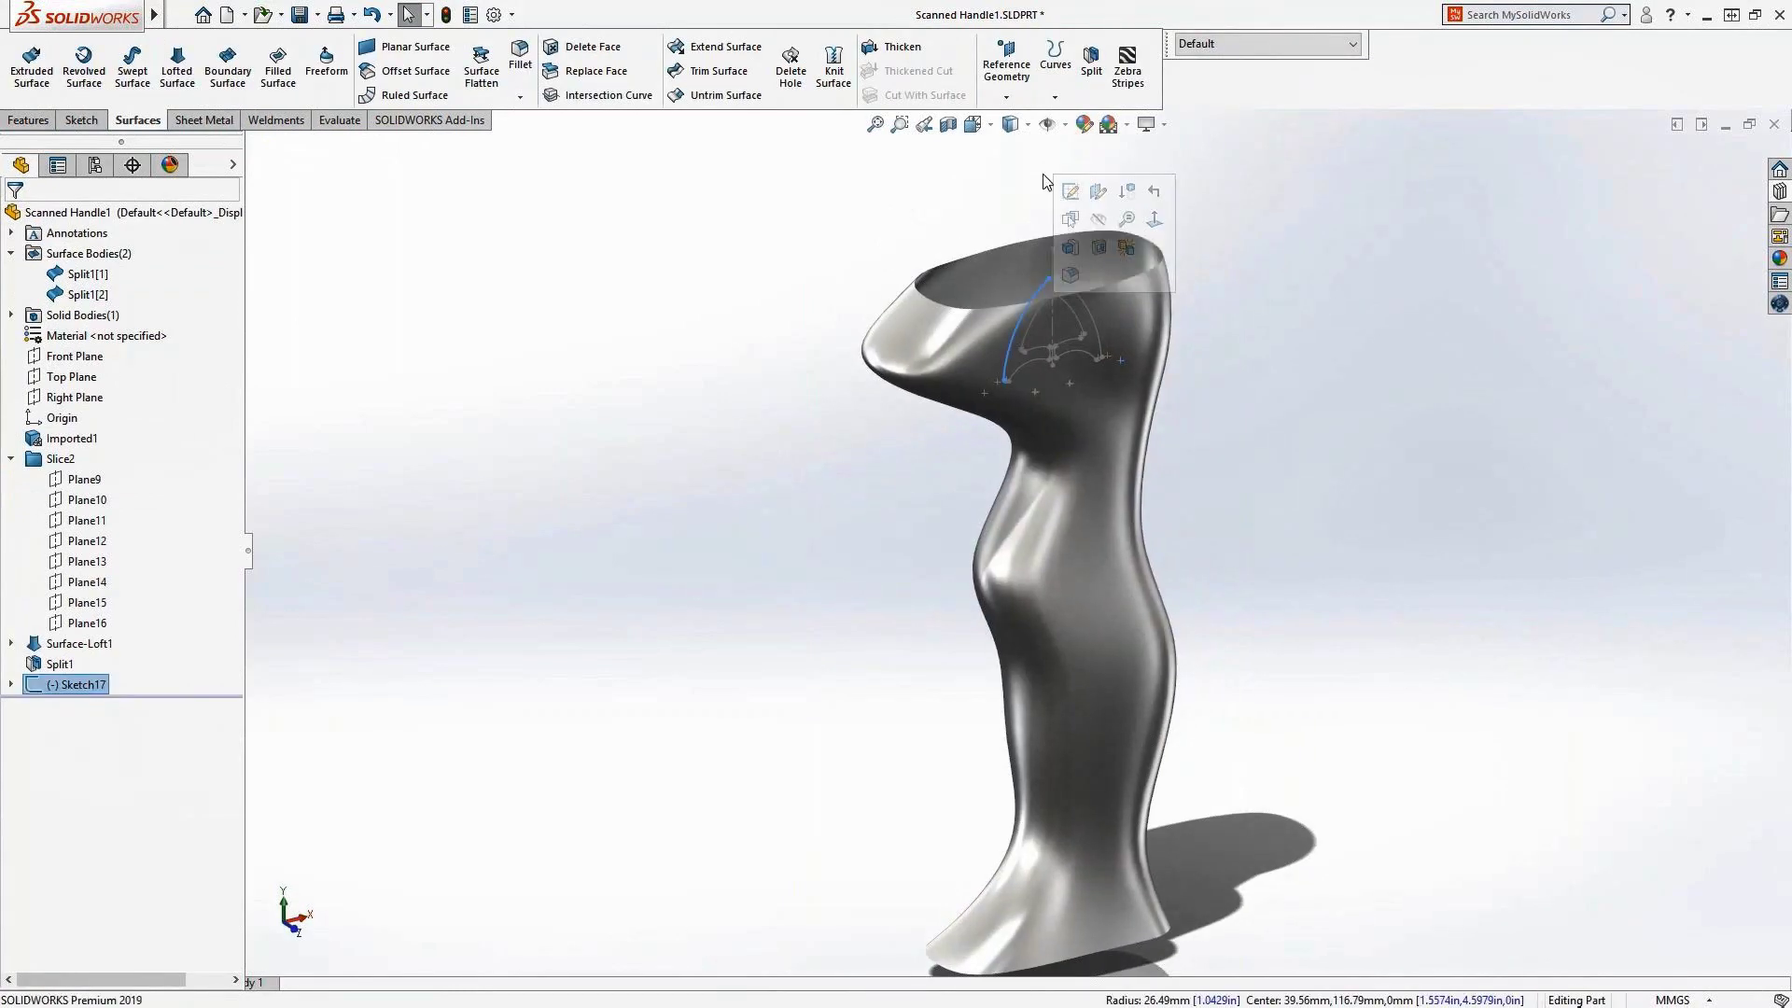
{"action": "left_click", "coordinate": [1056, 60]}
{"action": "left_click", "coordinate": [1088, 137]}
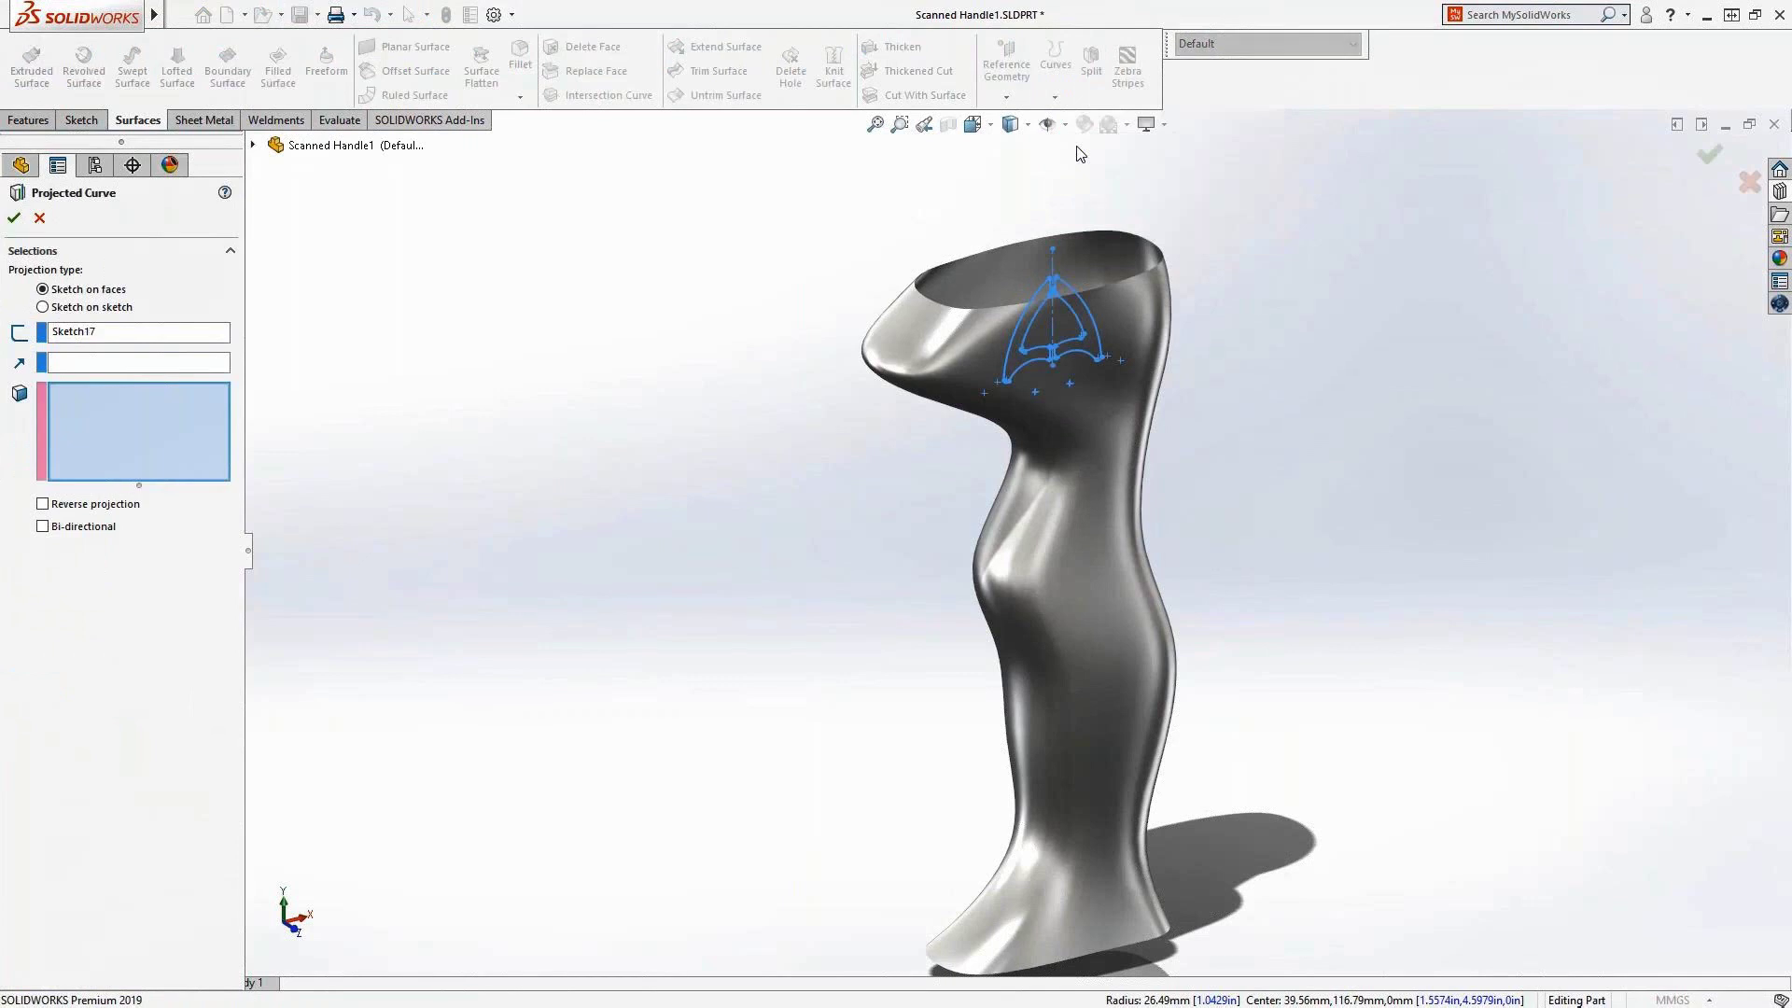
{"action": "left_click", "coordinate": [999, 261]}
{"action": "left_click", "coordinate": [934, 345]}
{"action": "left_click", "coordinate": [42, 503]}
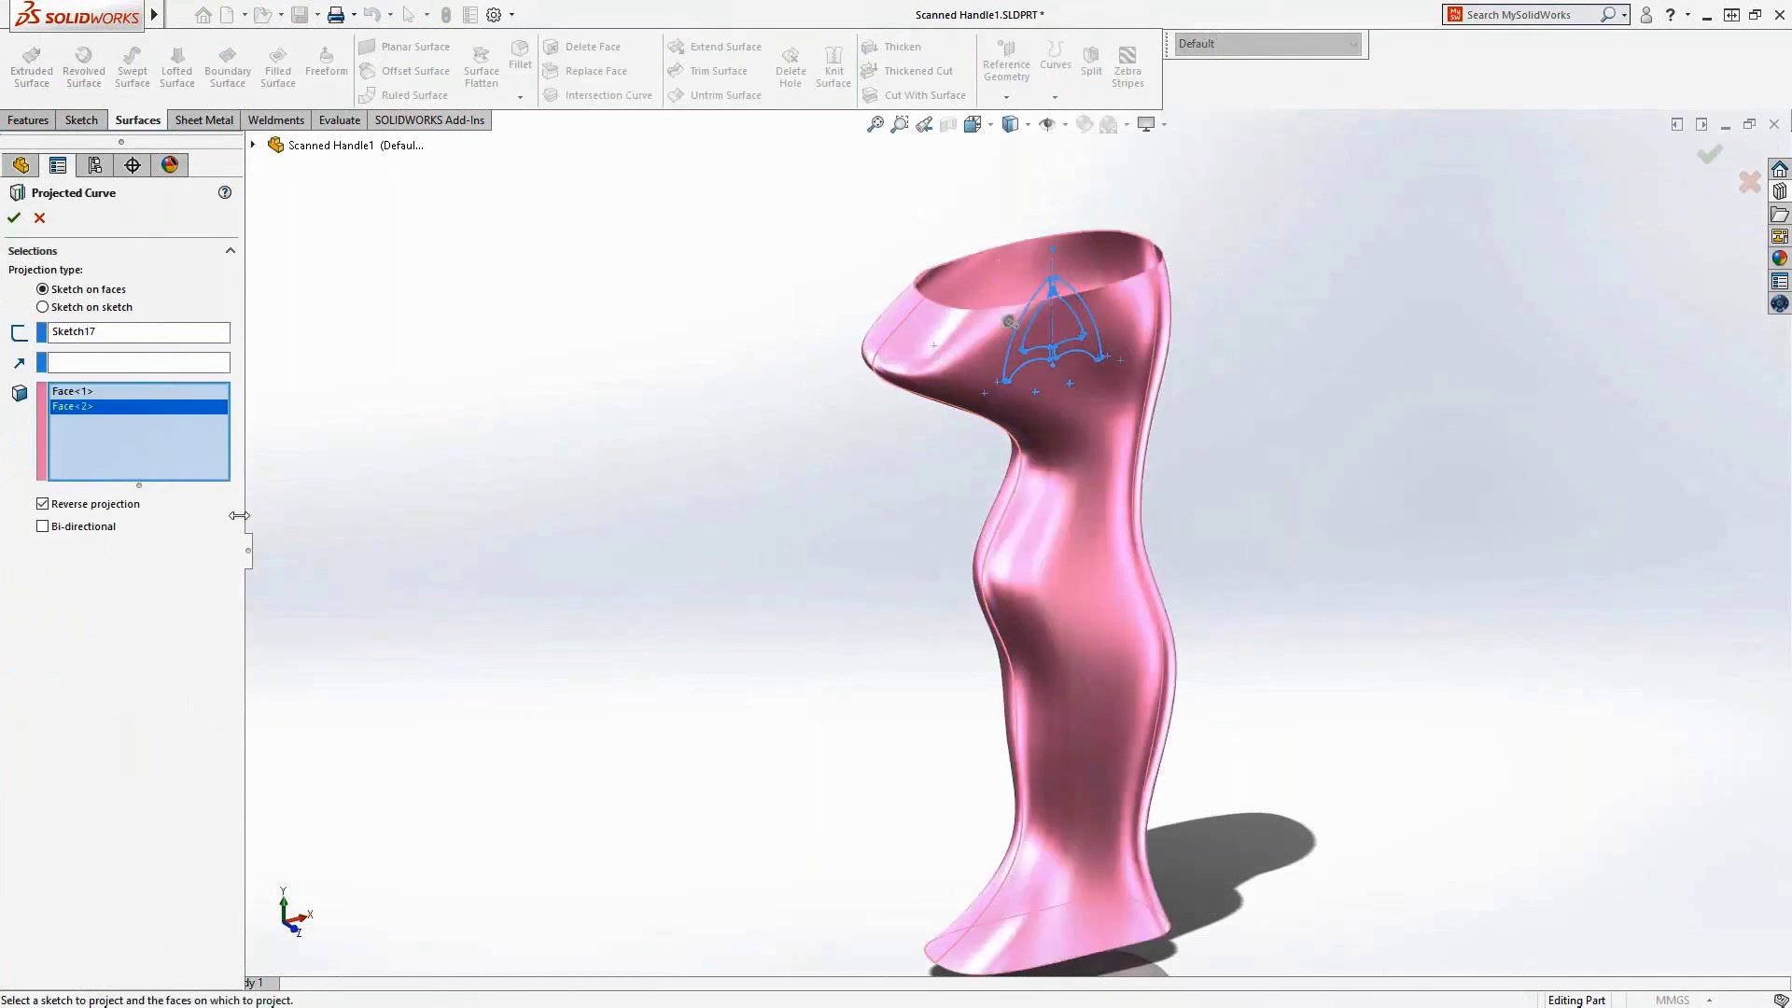
{"action": "left_click", "coordinate": [98, 526]}
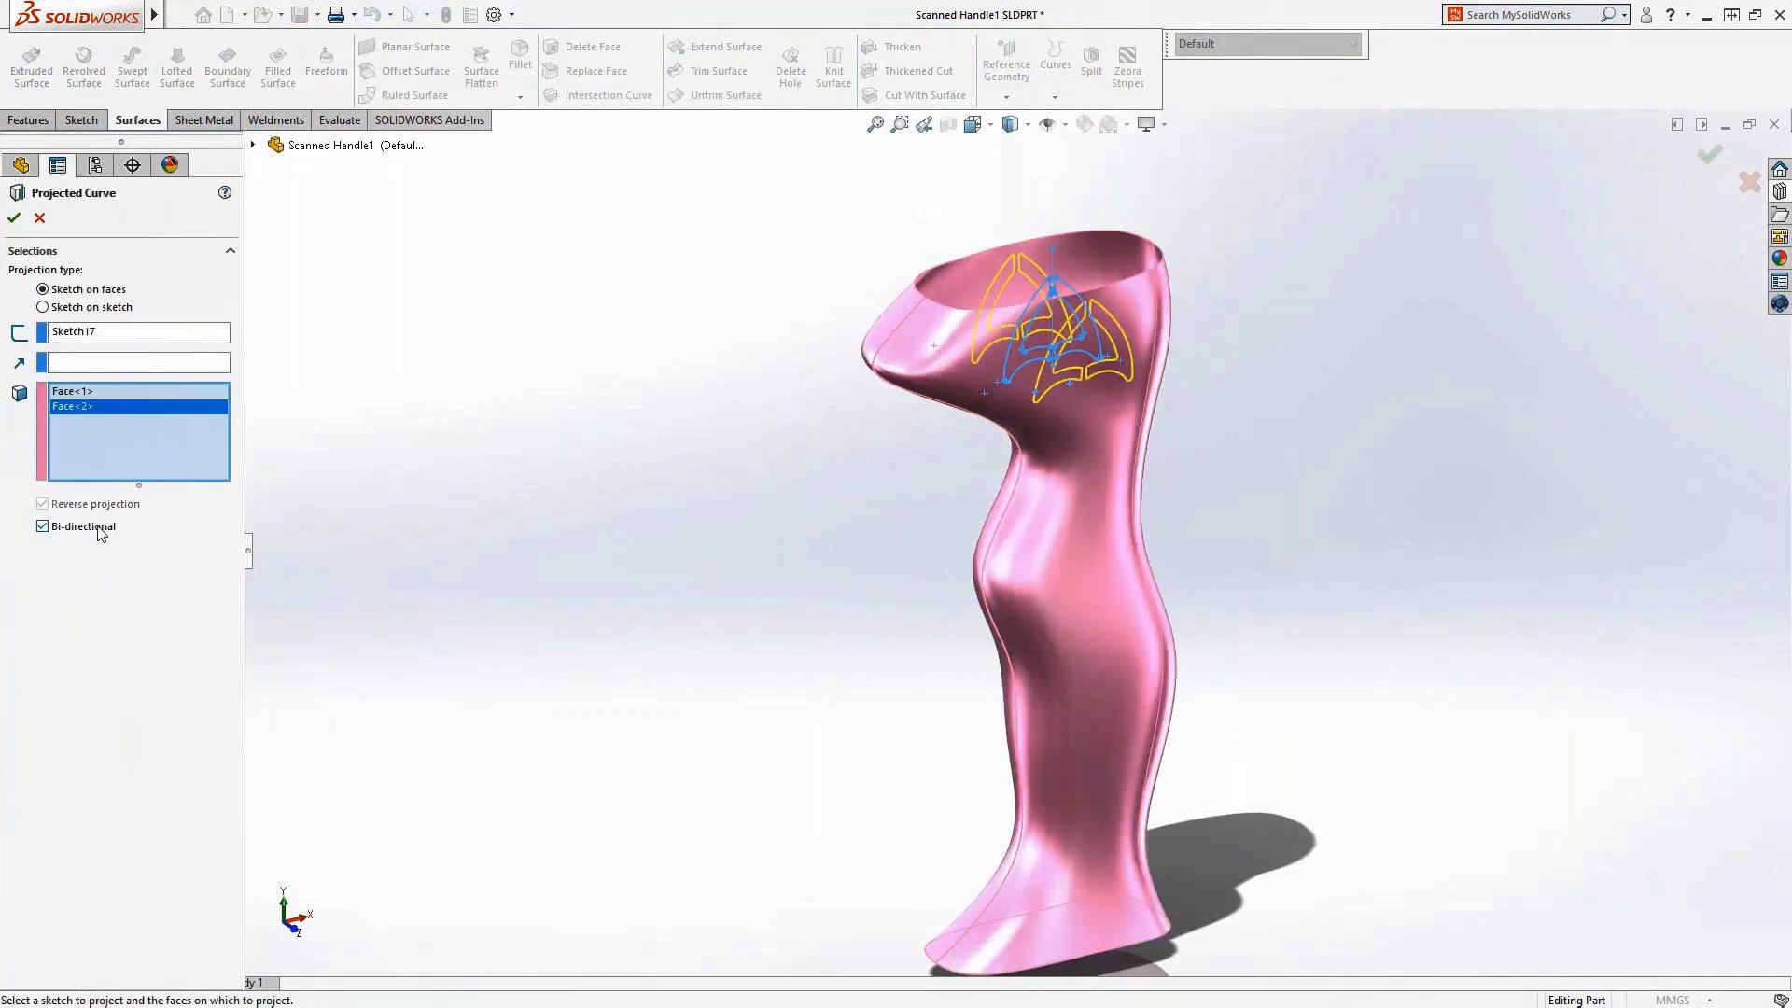
{"action": "left_click", "coordinate": [14, 217]}
{"action": "mouse_move", "coordinate": [1067, 351]}
{"action": "middle_mouse_down"}
{"action": "mouse_move", "coordinate": [1300, 328]}
{"action": "mouse_move", "coordinate": [1049, 355]}
{"action": "middle_mouse_up"}
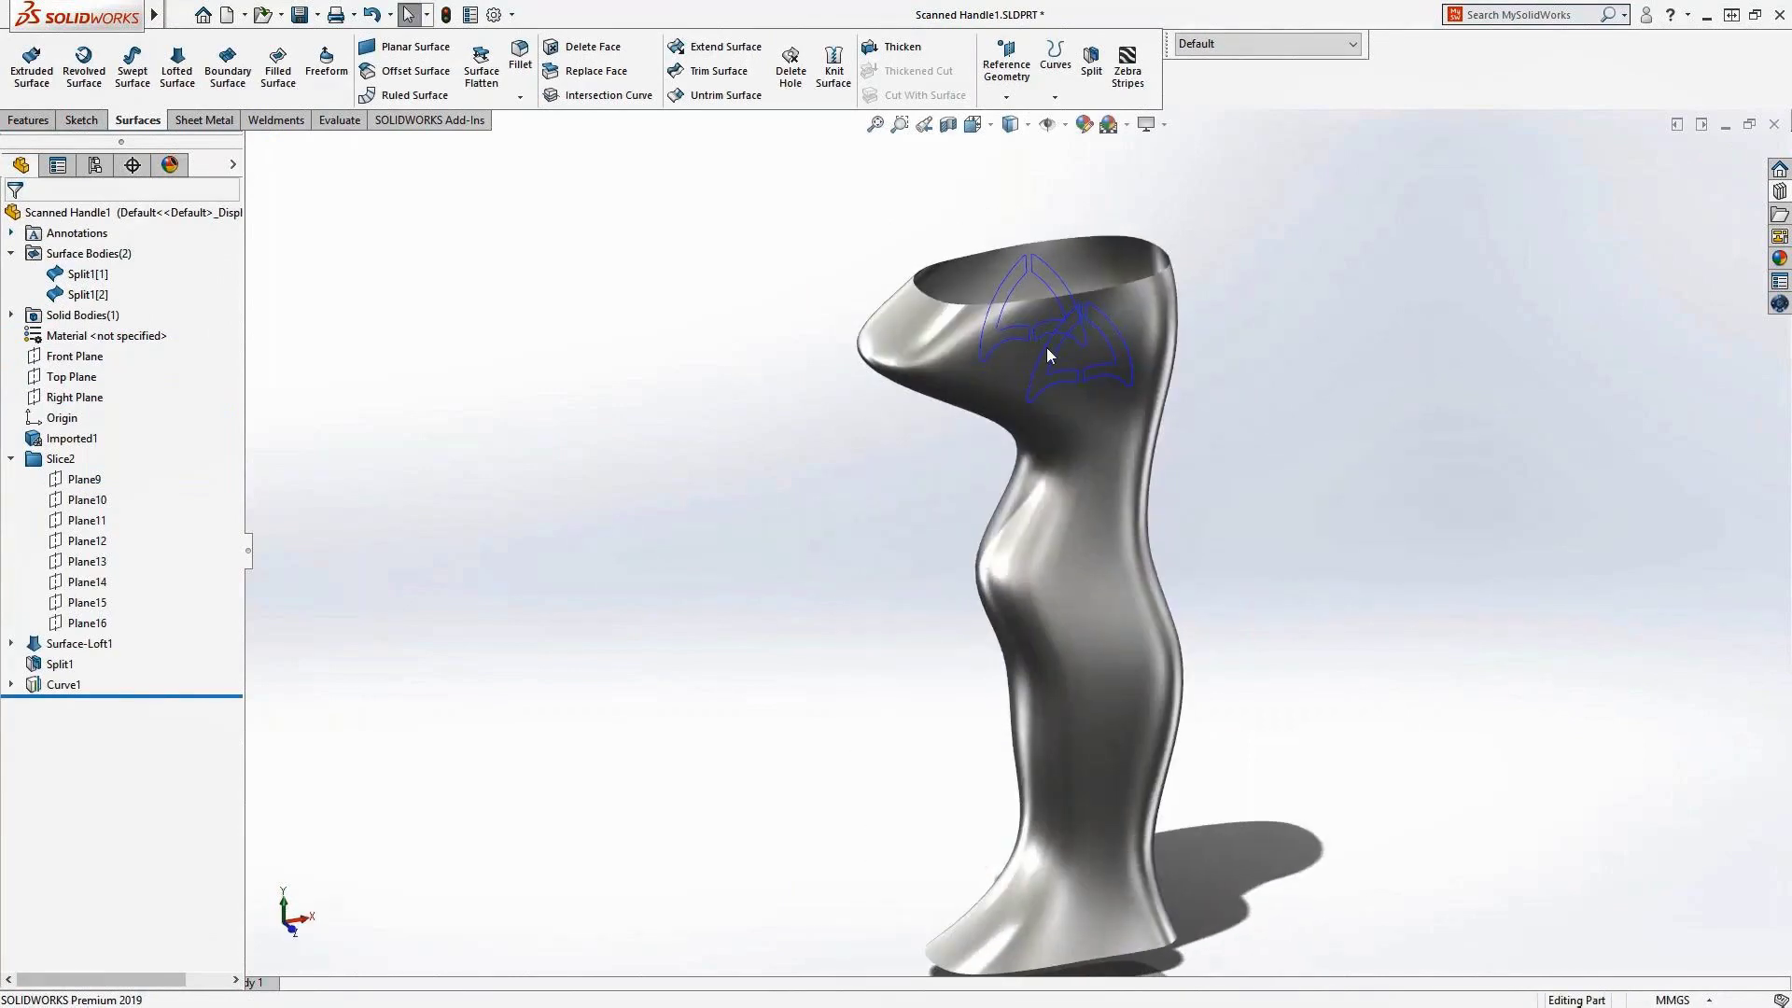
Step: Switch to handle_assembly and start editing the Handle-RH part in the context of the assembly
{"action": "key", "text": "ctrl+Tab"}
{"action": "left_click", "coordinate": [907, 509]}
{"action": "middle_click_drag", "start_coordinate": [901, 514], "coordinate": [672, 569]}
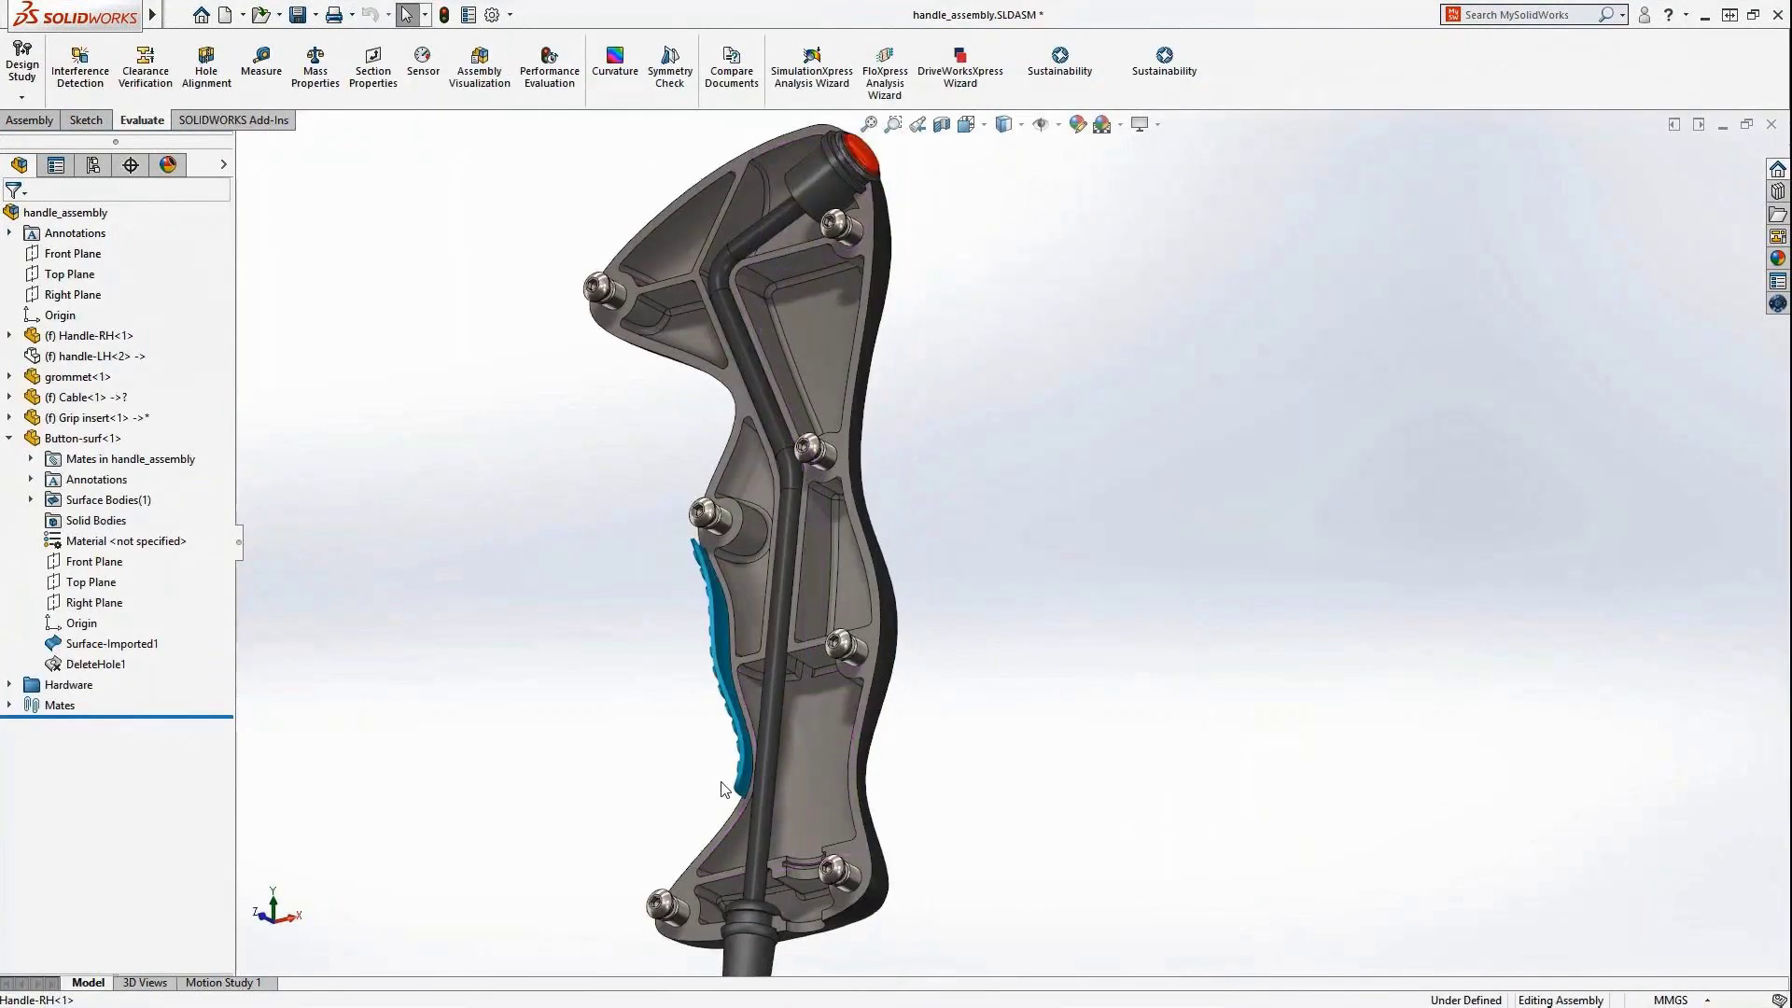
{"action": "scroll", "coordinate": [780, 780], "scroll_direction": "down", "scroll_amount": 5}
{"action": "left_click", "coordinate": [800, 396]}
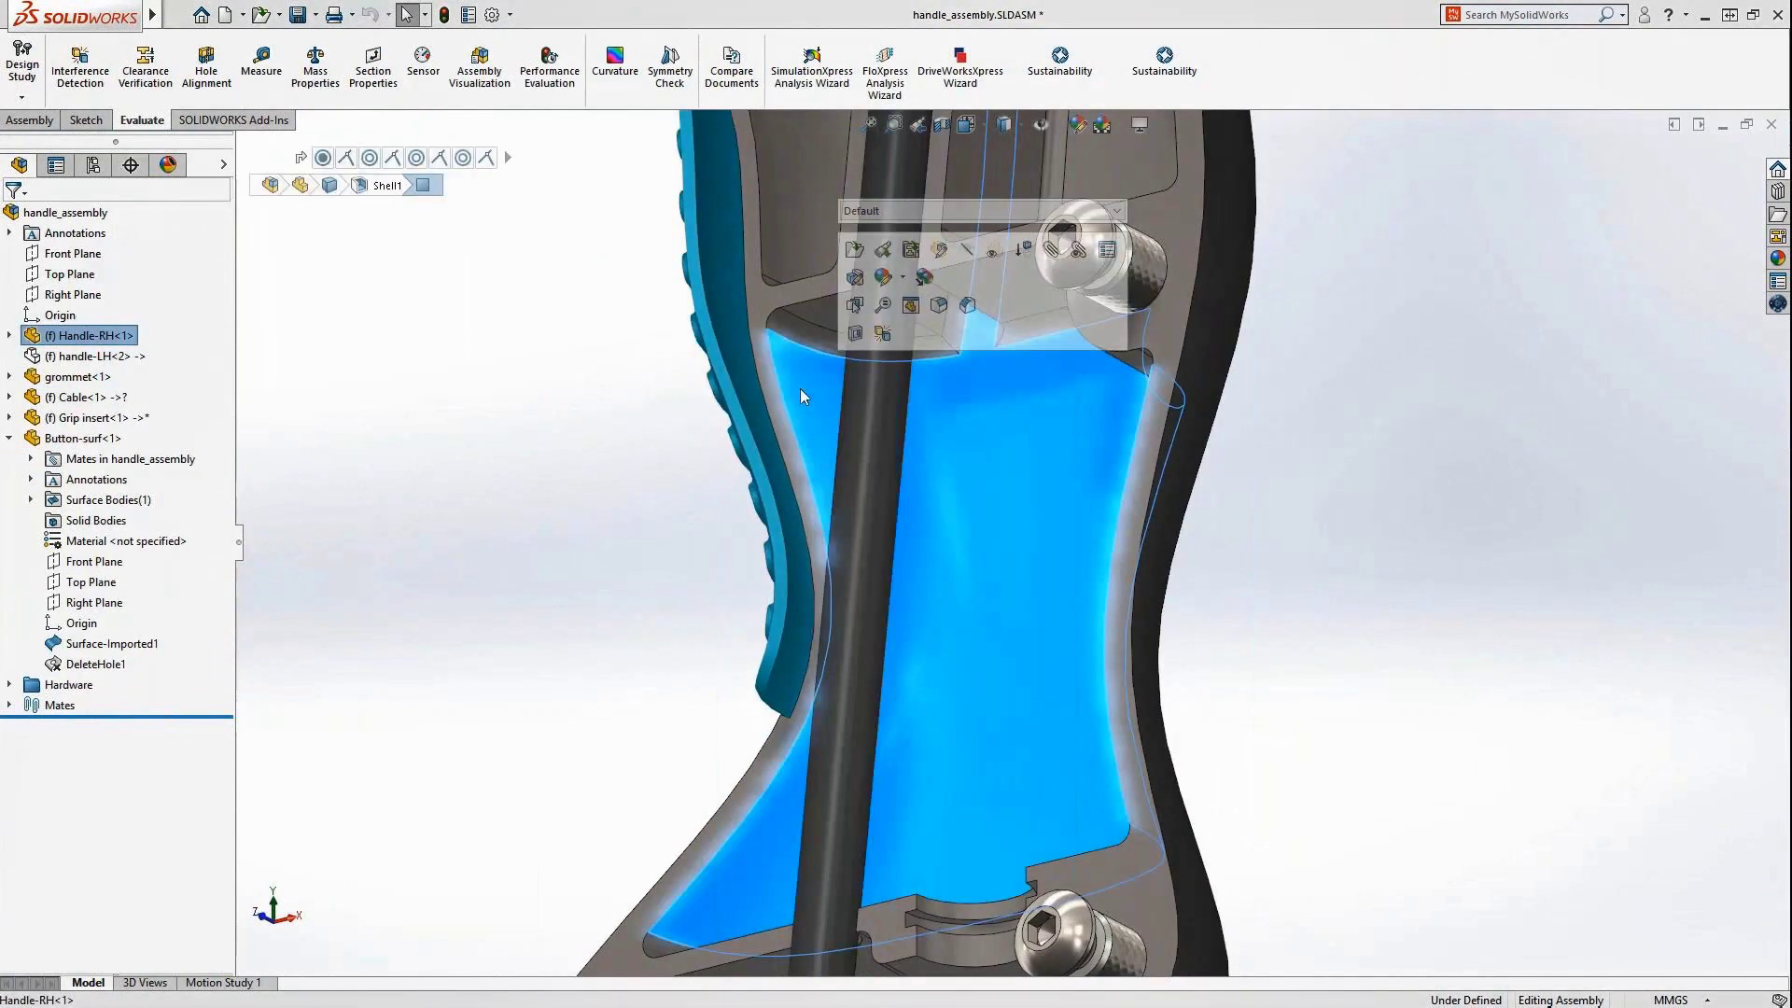
{"action": "left_click", "coordinate": [910, 250]}
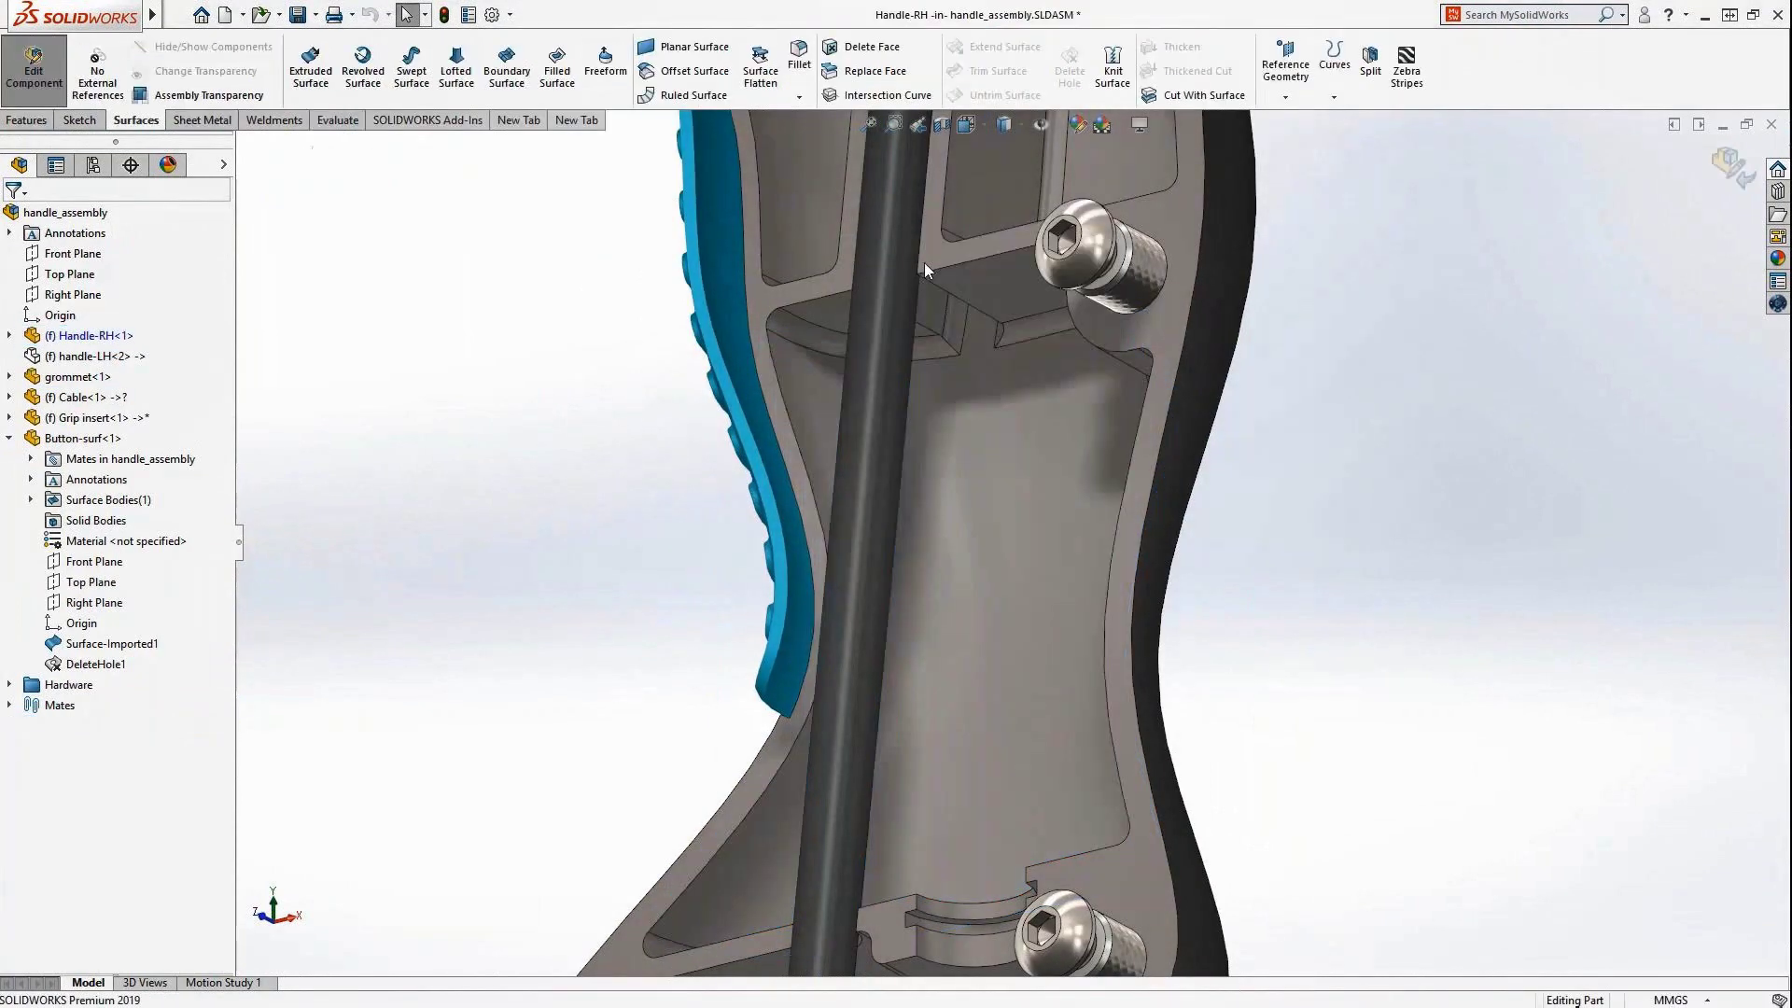
Step: Start an Offset Face chamfer on Handle-RH's inner edge beside the cable, limited to a partial edge offset about 19.5 mm at the start and 26.7 mm at the end
{"action": "left_click", "coordinate": [791, 418]}
{"action": "left_click", "coordinate": [957, 332]}
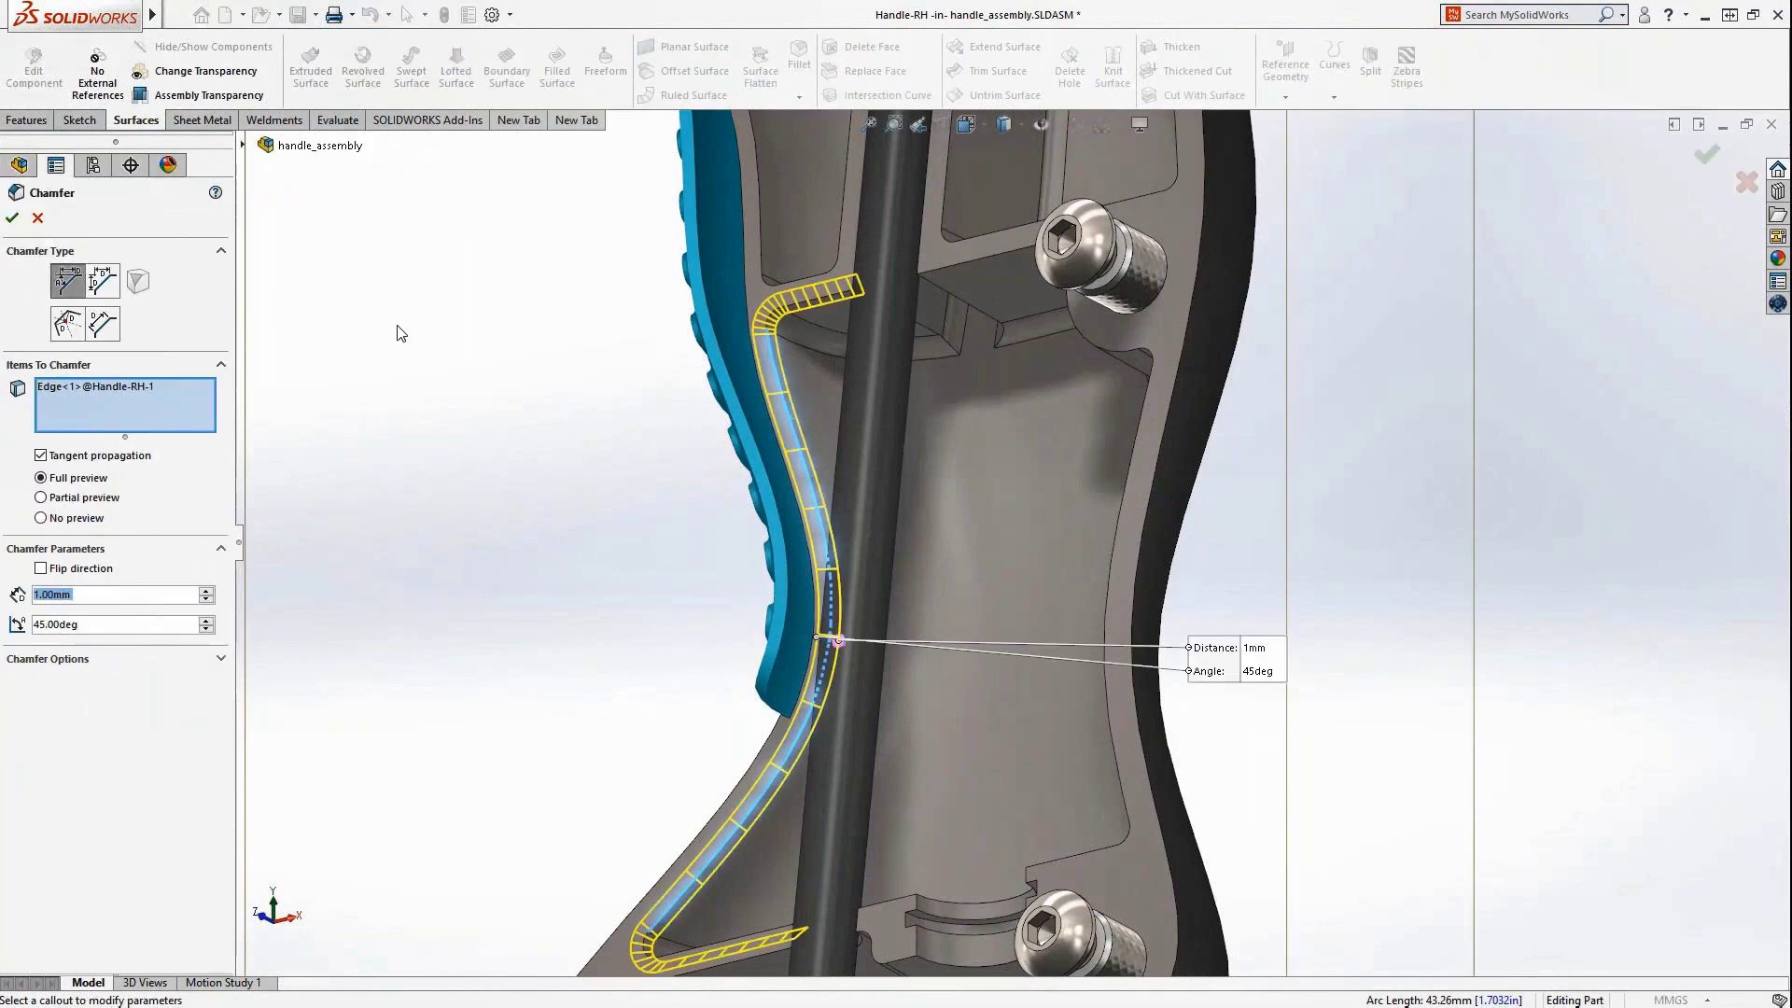
{"action": "left_click", "coordinate": [69, 329]}
{"action": "left_click", "coordinate": [12, 647]}
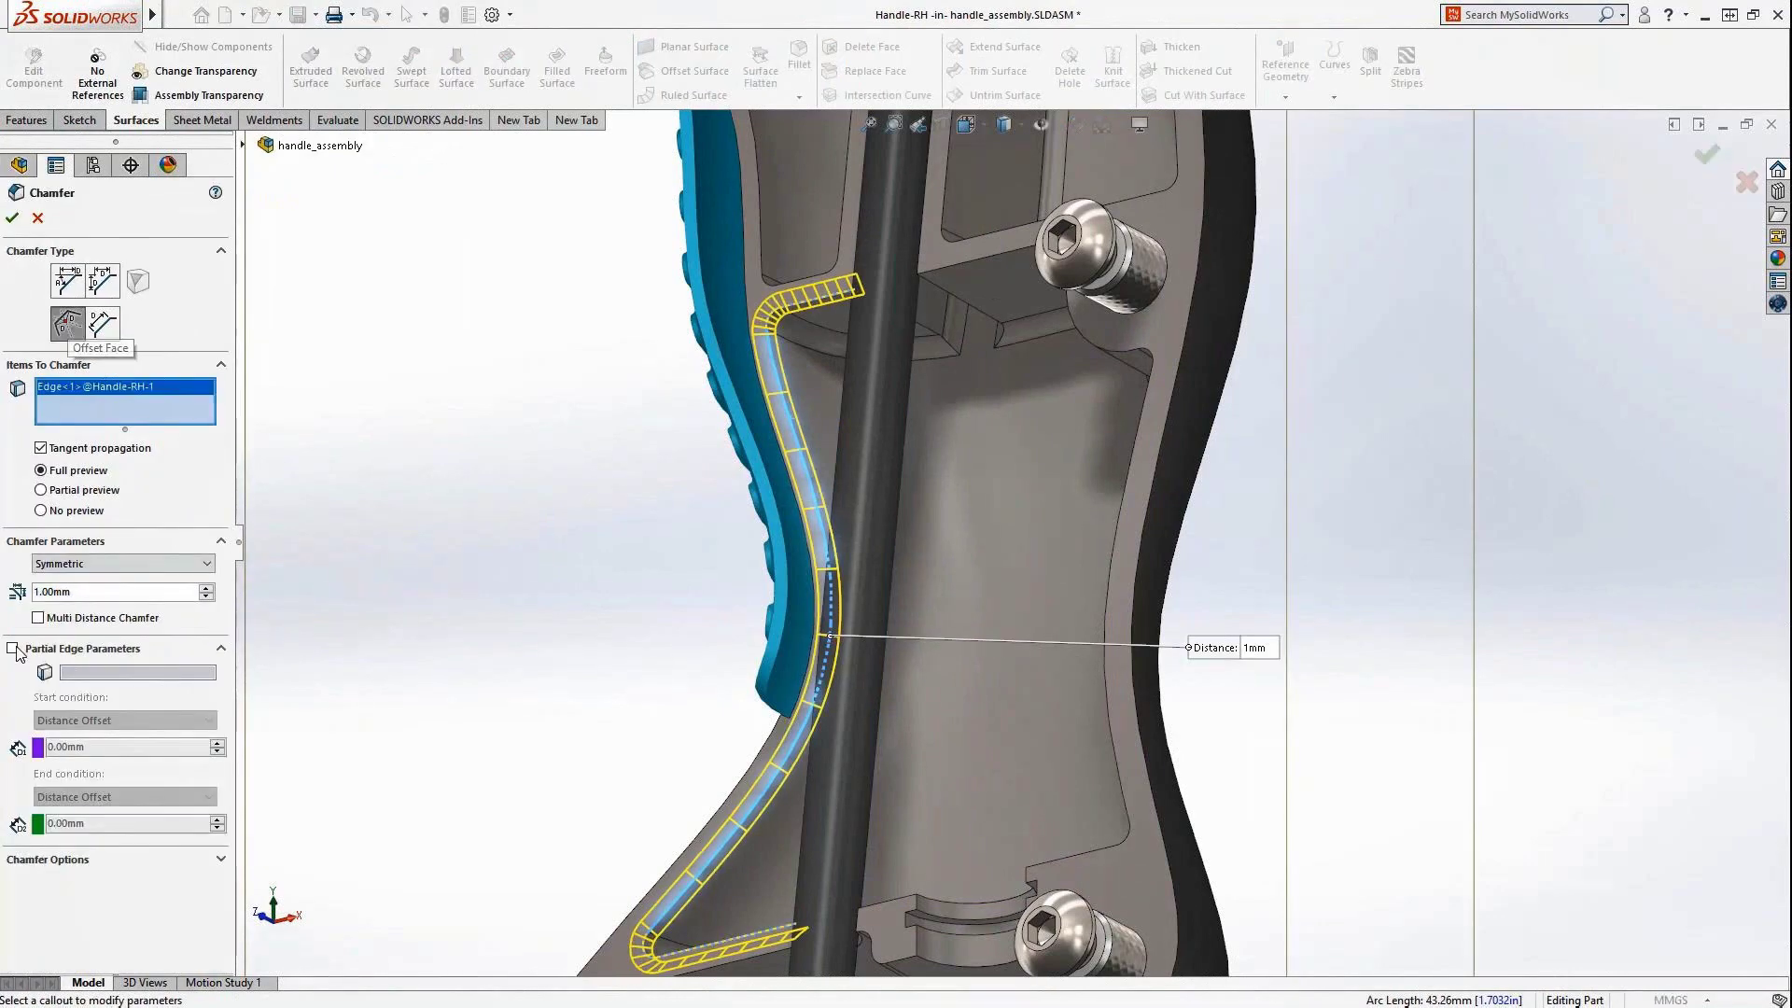
{"action": "left_click", "coordinate": [128, 720]}
{"action": "left_click", "coordinate": [128, 724]}
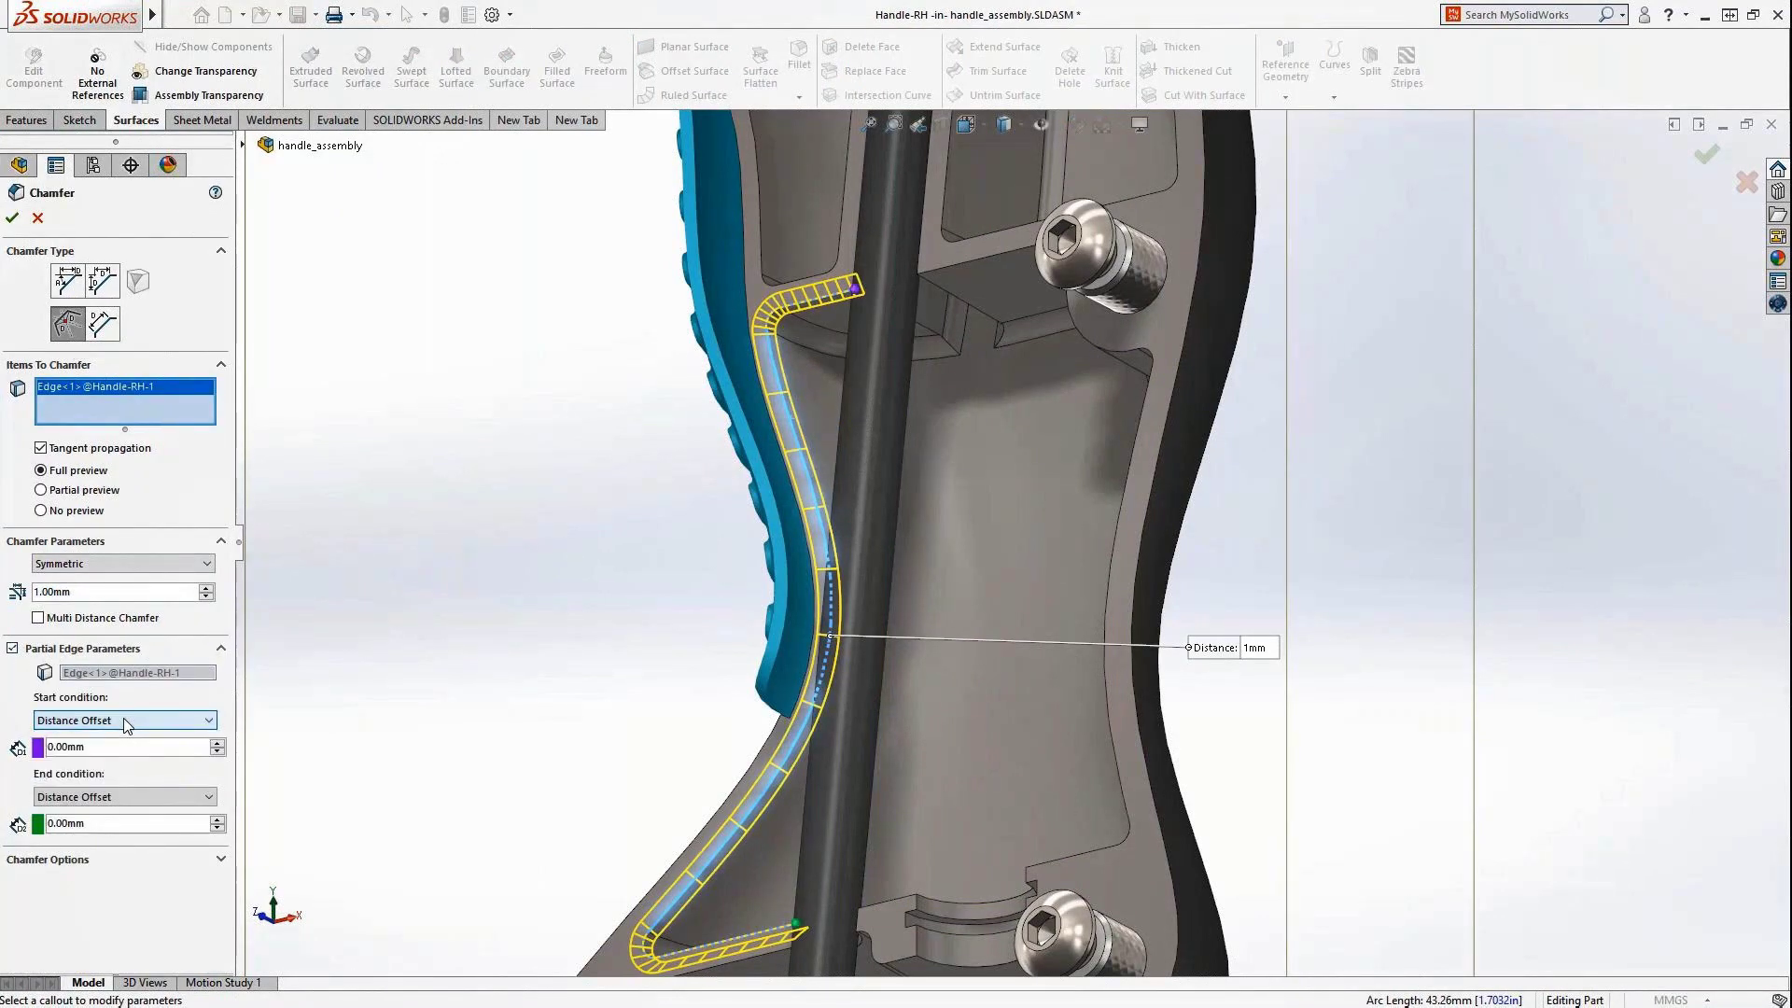
{"action": "left_click_drag", "start_coordinate": [855, 288], "coordinate": [815, 502]}
{"action": "left_click_drag", "start_coordinate": [795, 924], "coordinate": [790, 752]}
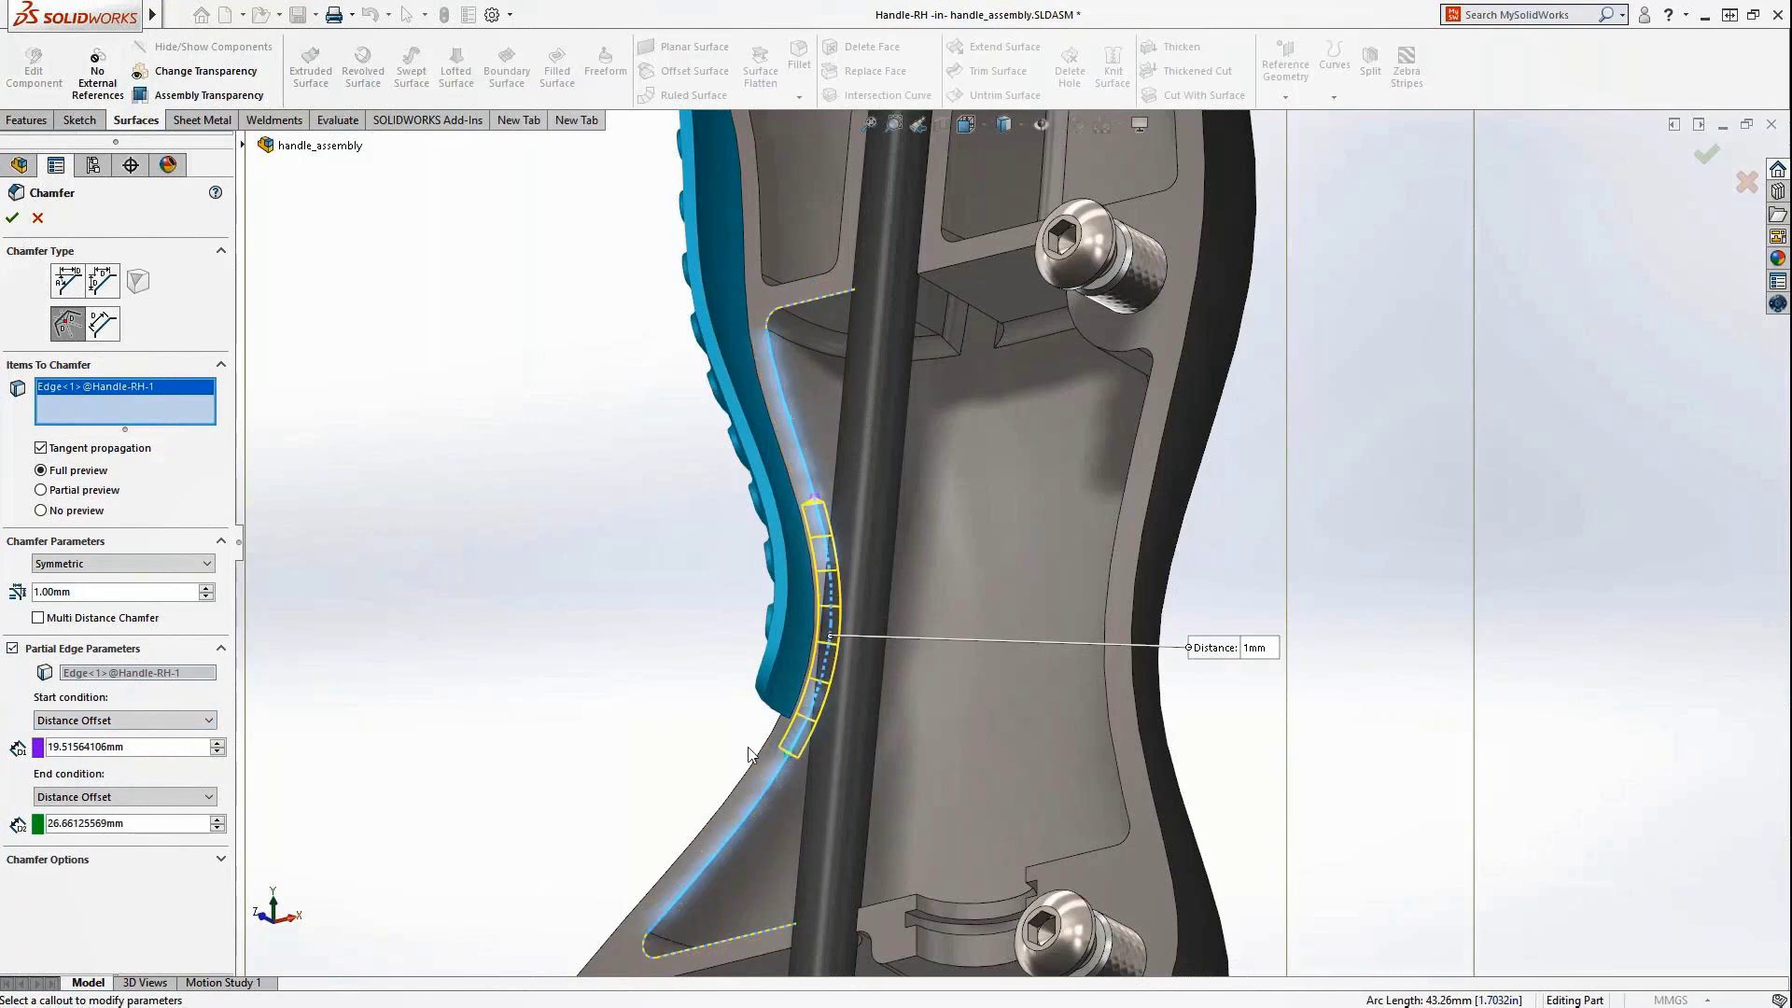
Step: Make the partial chamfer asymmetric with a first distance of 2 mm, accept it and return to editing the assembly
{"action": "left_click", "coordinate": [137, 565]}
{"action": "left_click", "coordinate": [123, 595]}
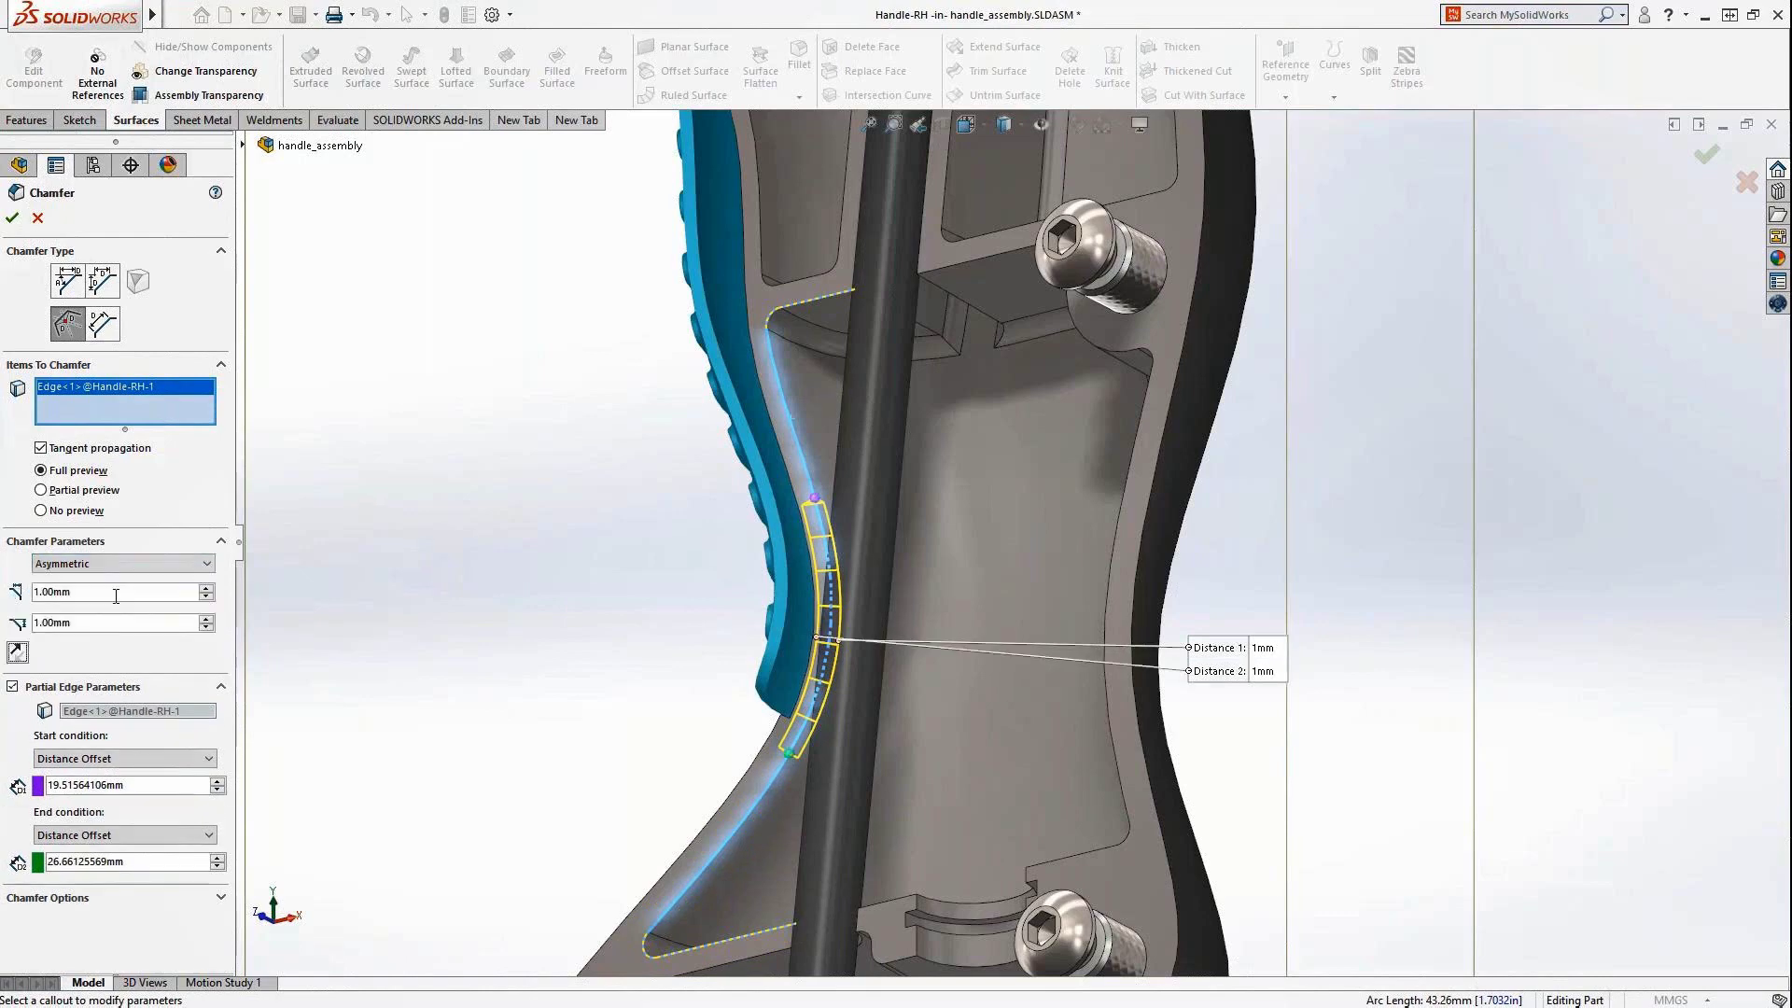
{"action": "double_click", "coordinate": [116, 595]}
{"action": "type", "text": "2"}
{"action": "key", "text": "Return"}
{"action": "left_click", "coordinate": [13, 218]}
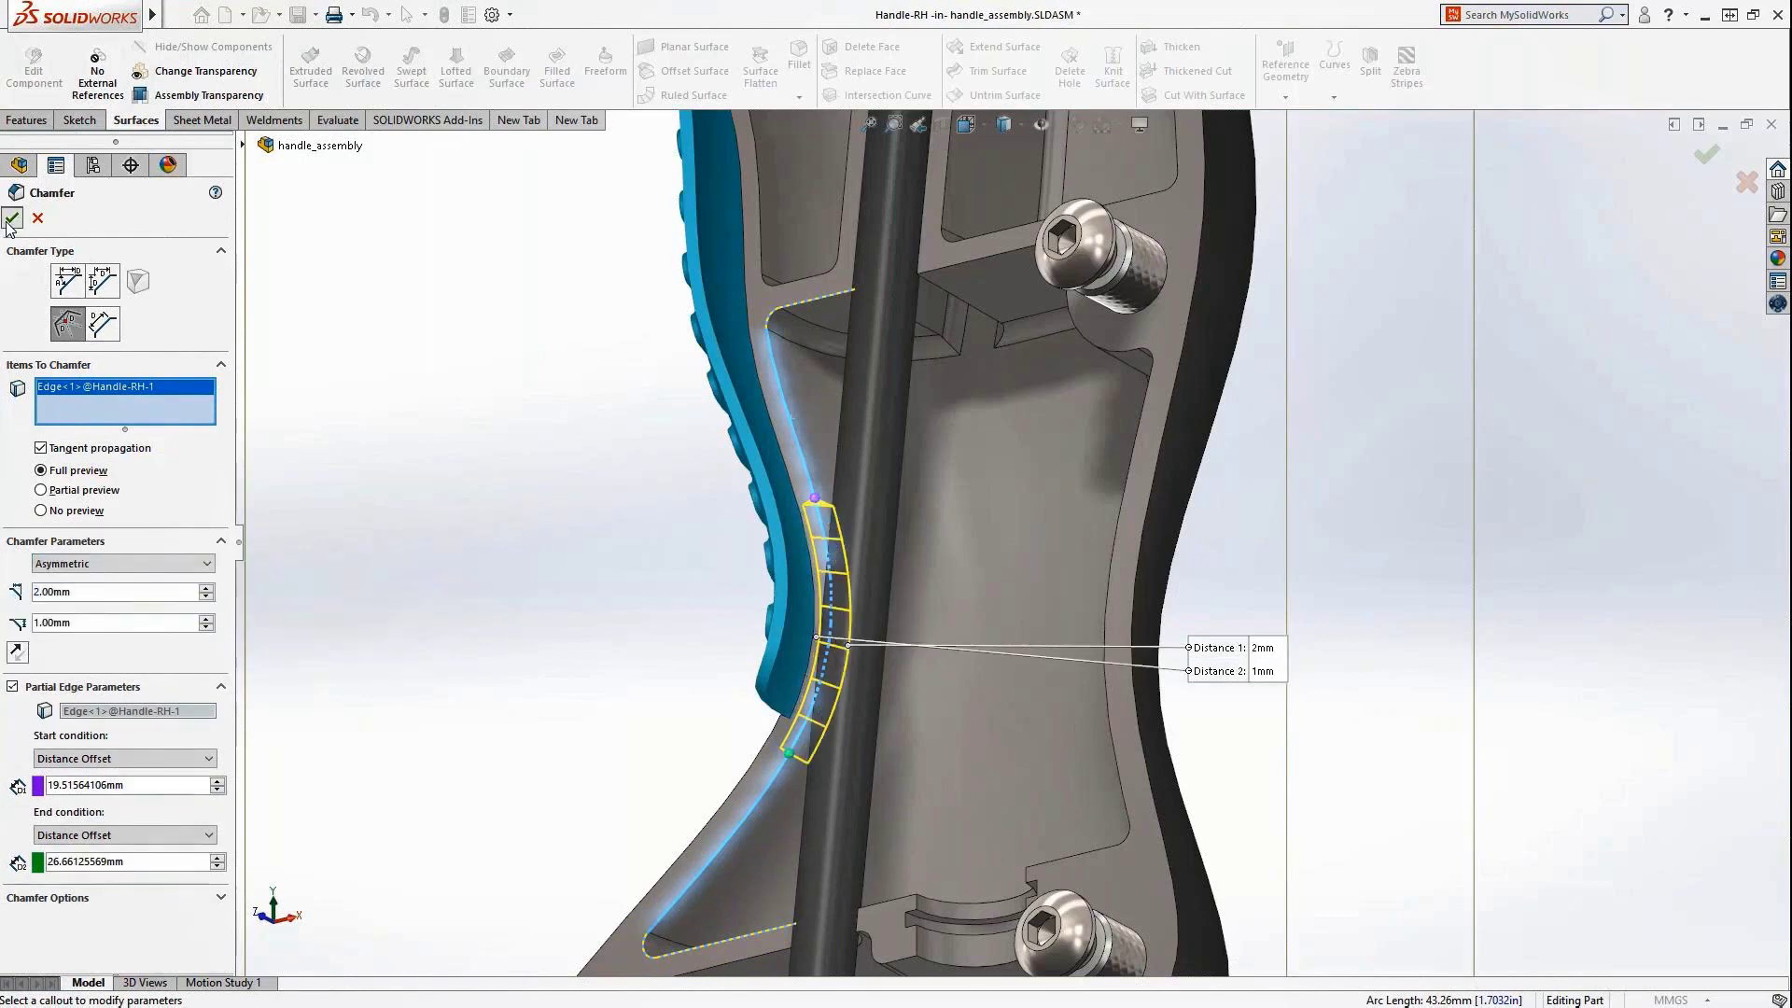
{"action": "left_click", "coordinate": [32, 93]}
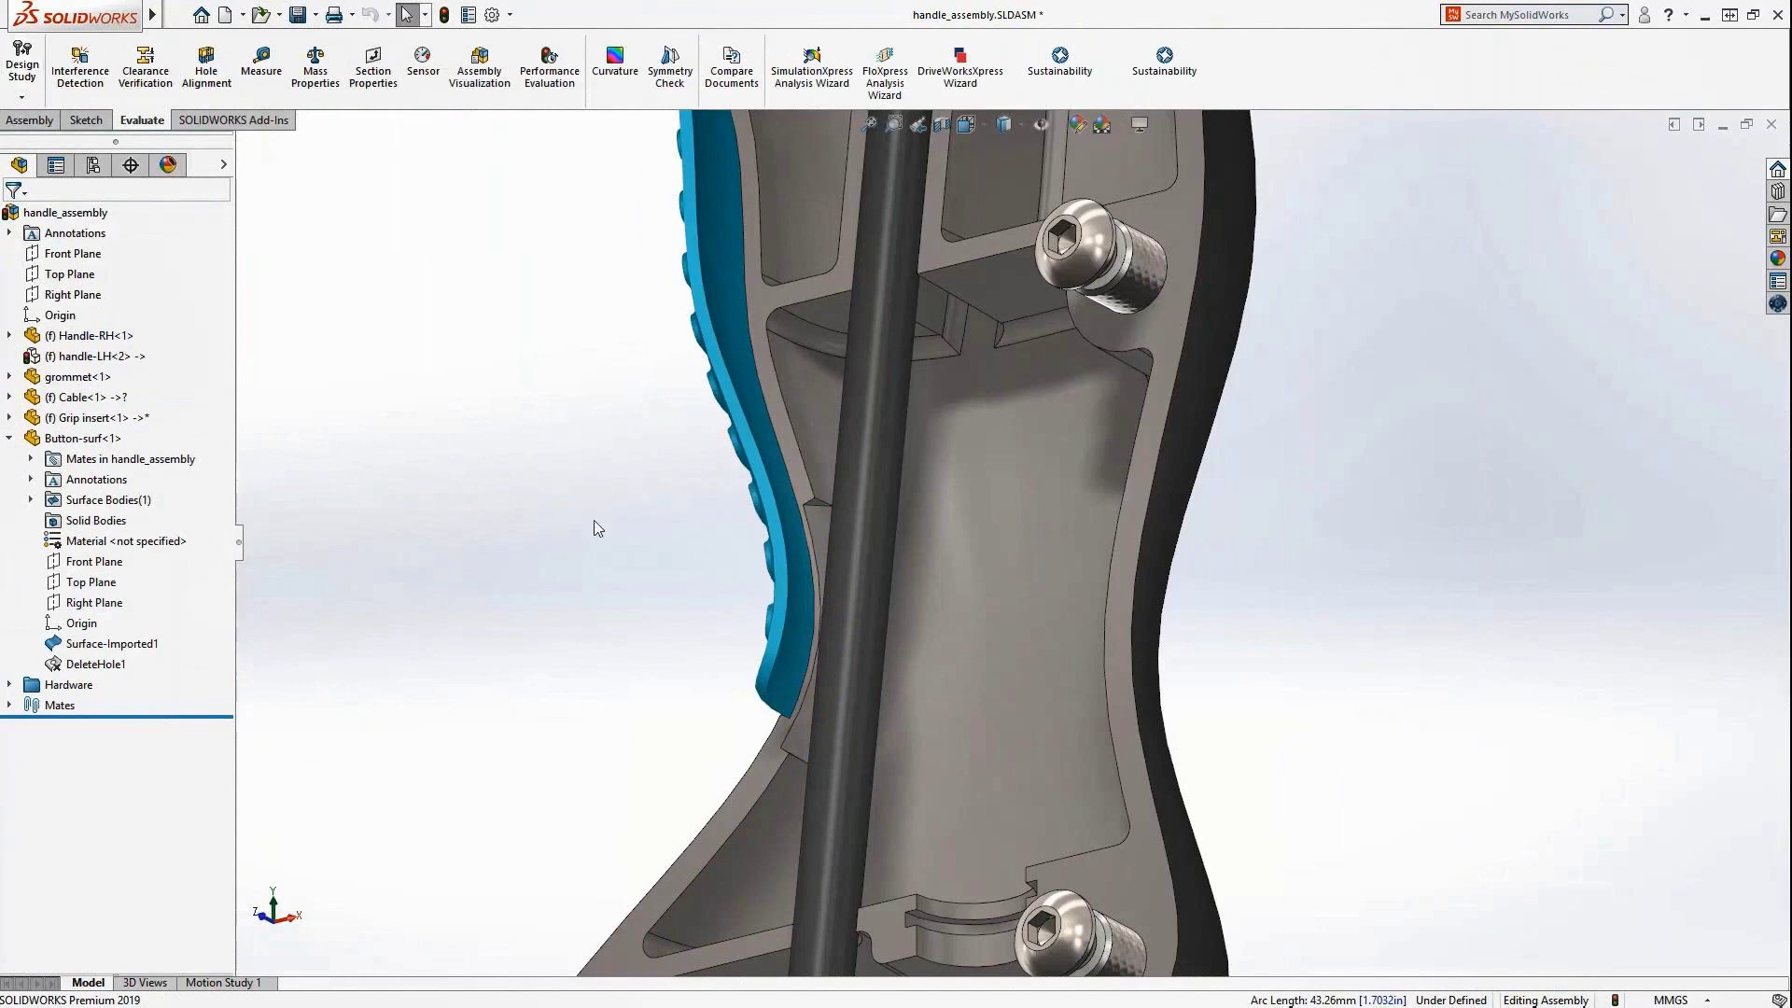
Step: Show the hidden handle-LH component and open the blue Grip insert as its own part
{"action": "middle_click_drag", "start_coordinate": [594, 519], "coordinate": [965, 814]}
{"action": "scroll", "coordinate": [975, 642], "scroll_direction": "up", "scroll_amount": 5}
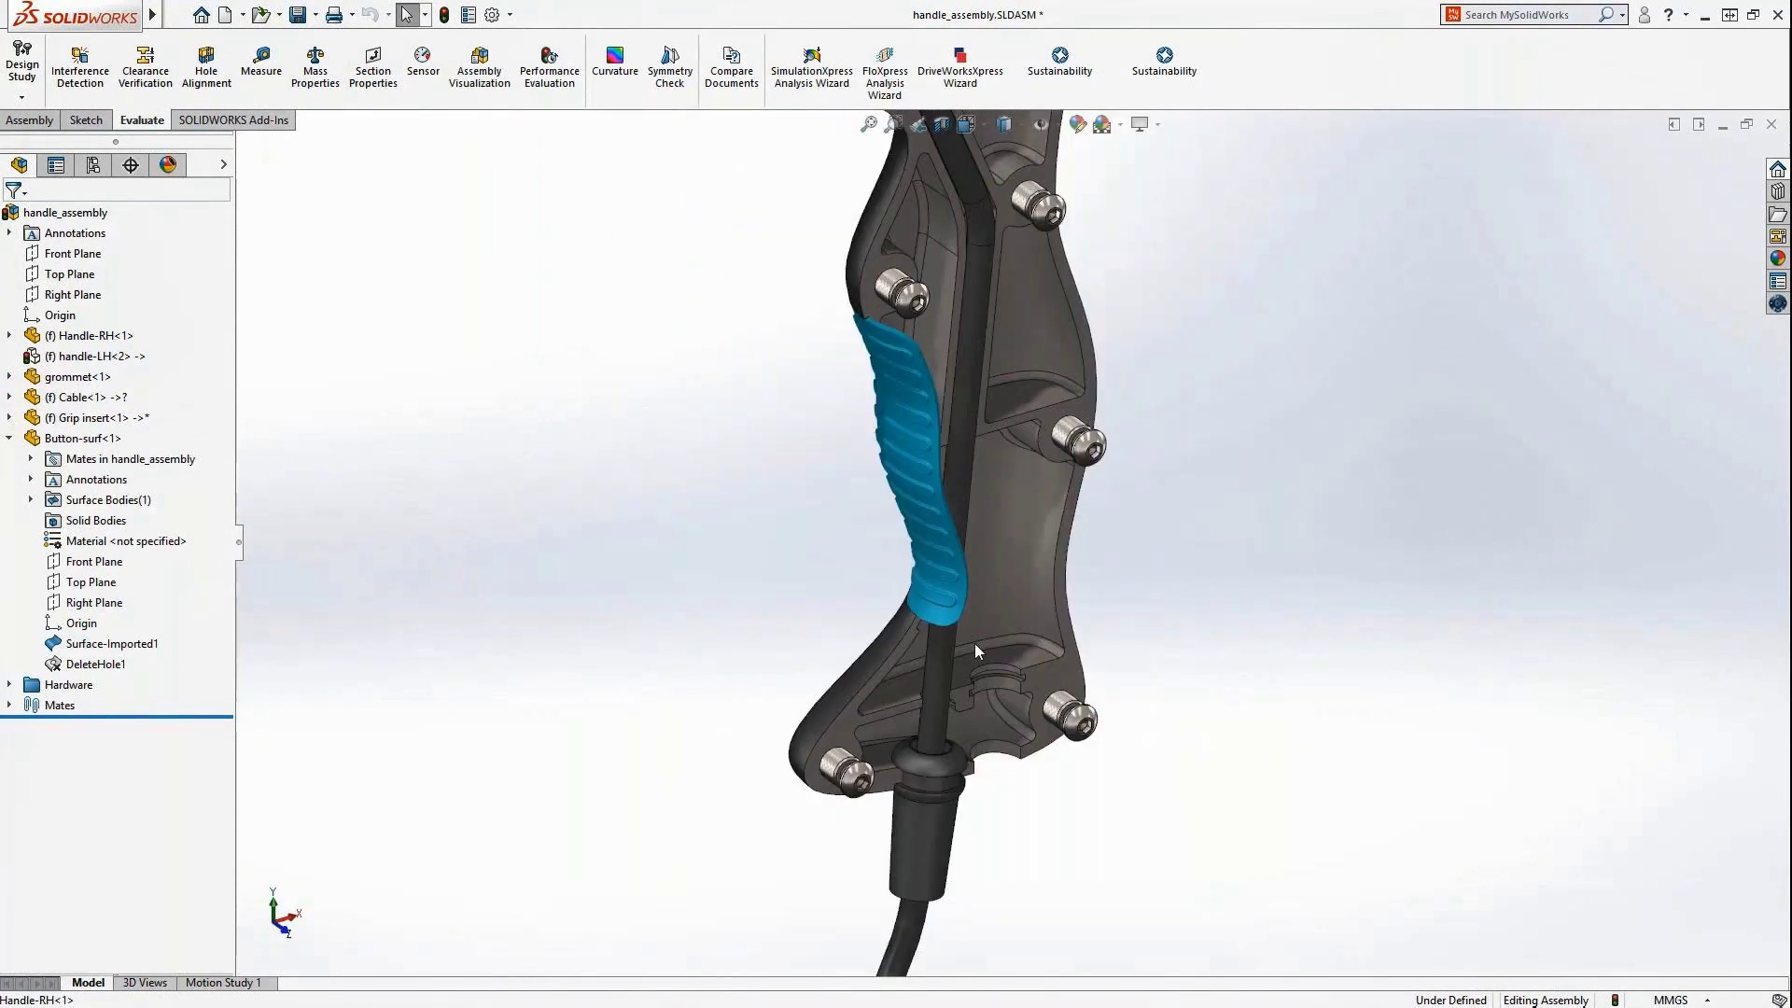
{"action": "middle_click_drag", "start_coordinate": [974, 642], "coordinate": [1033, 592]}
{"action": "key", "text": "shift+Tab"}
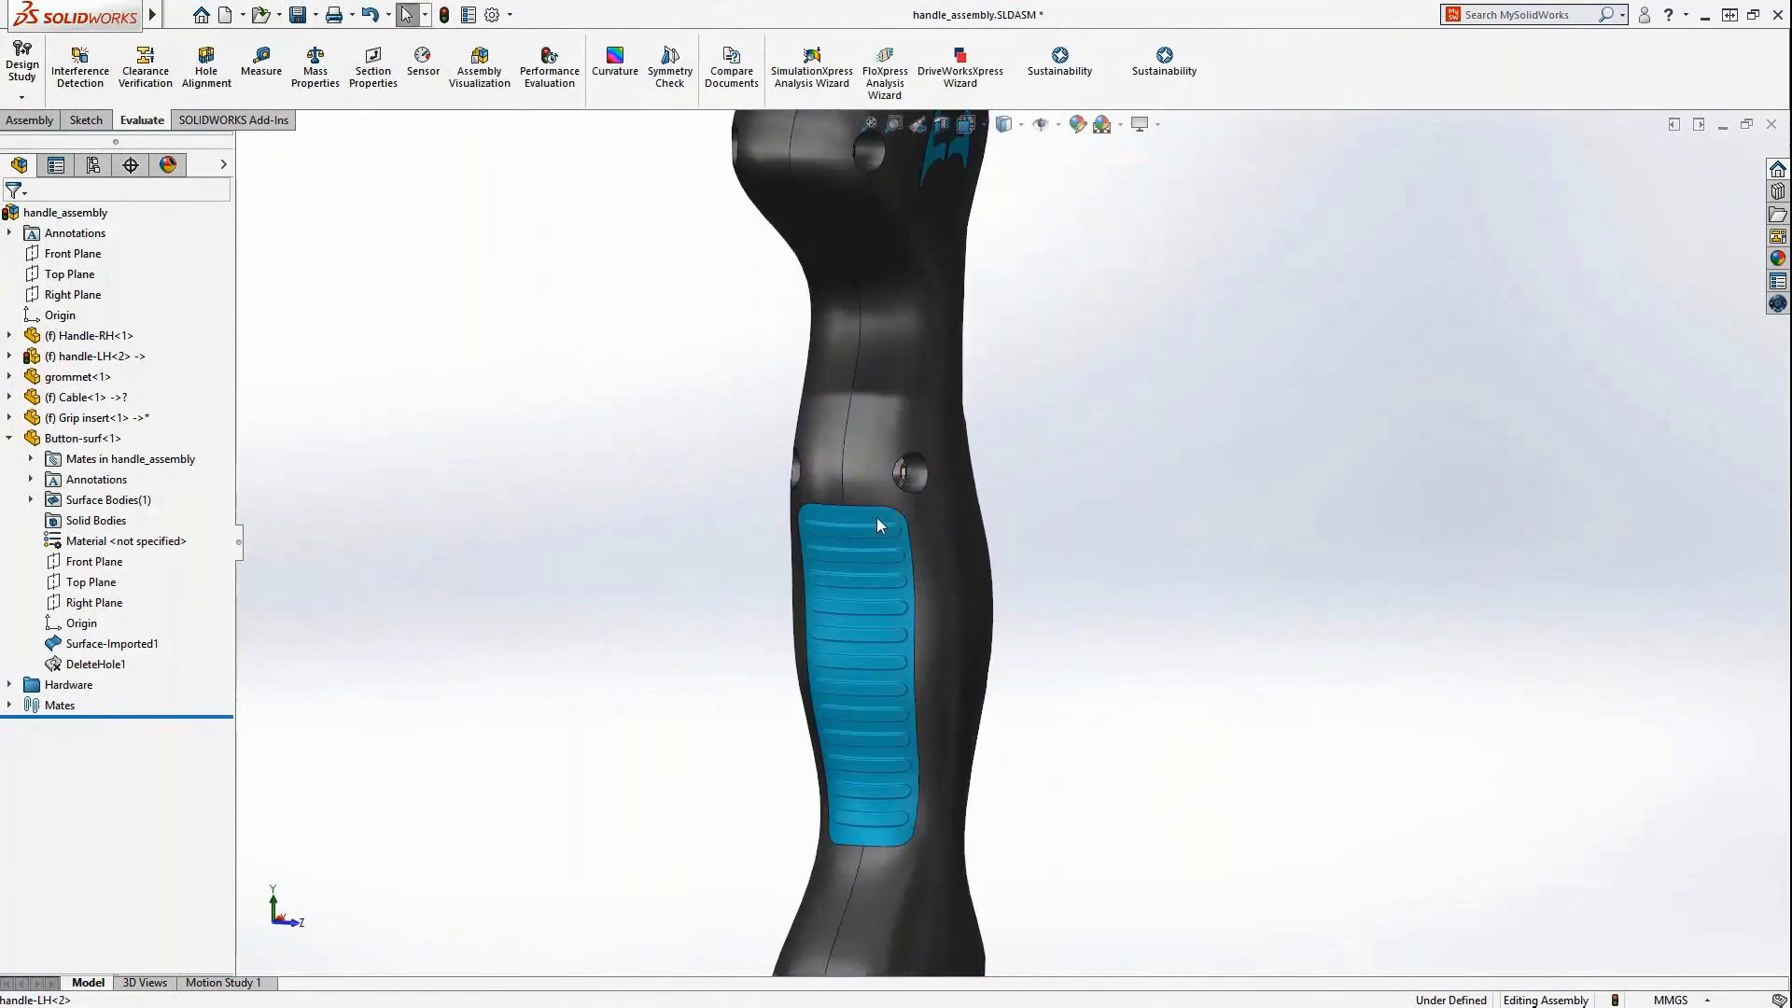
{"action": "left_click", "coordinate": [873, 517]}
{"action": "left_click", "coordinate": [925, 378]}
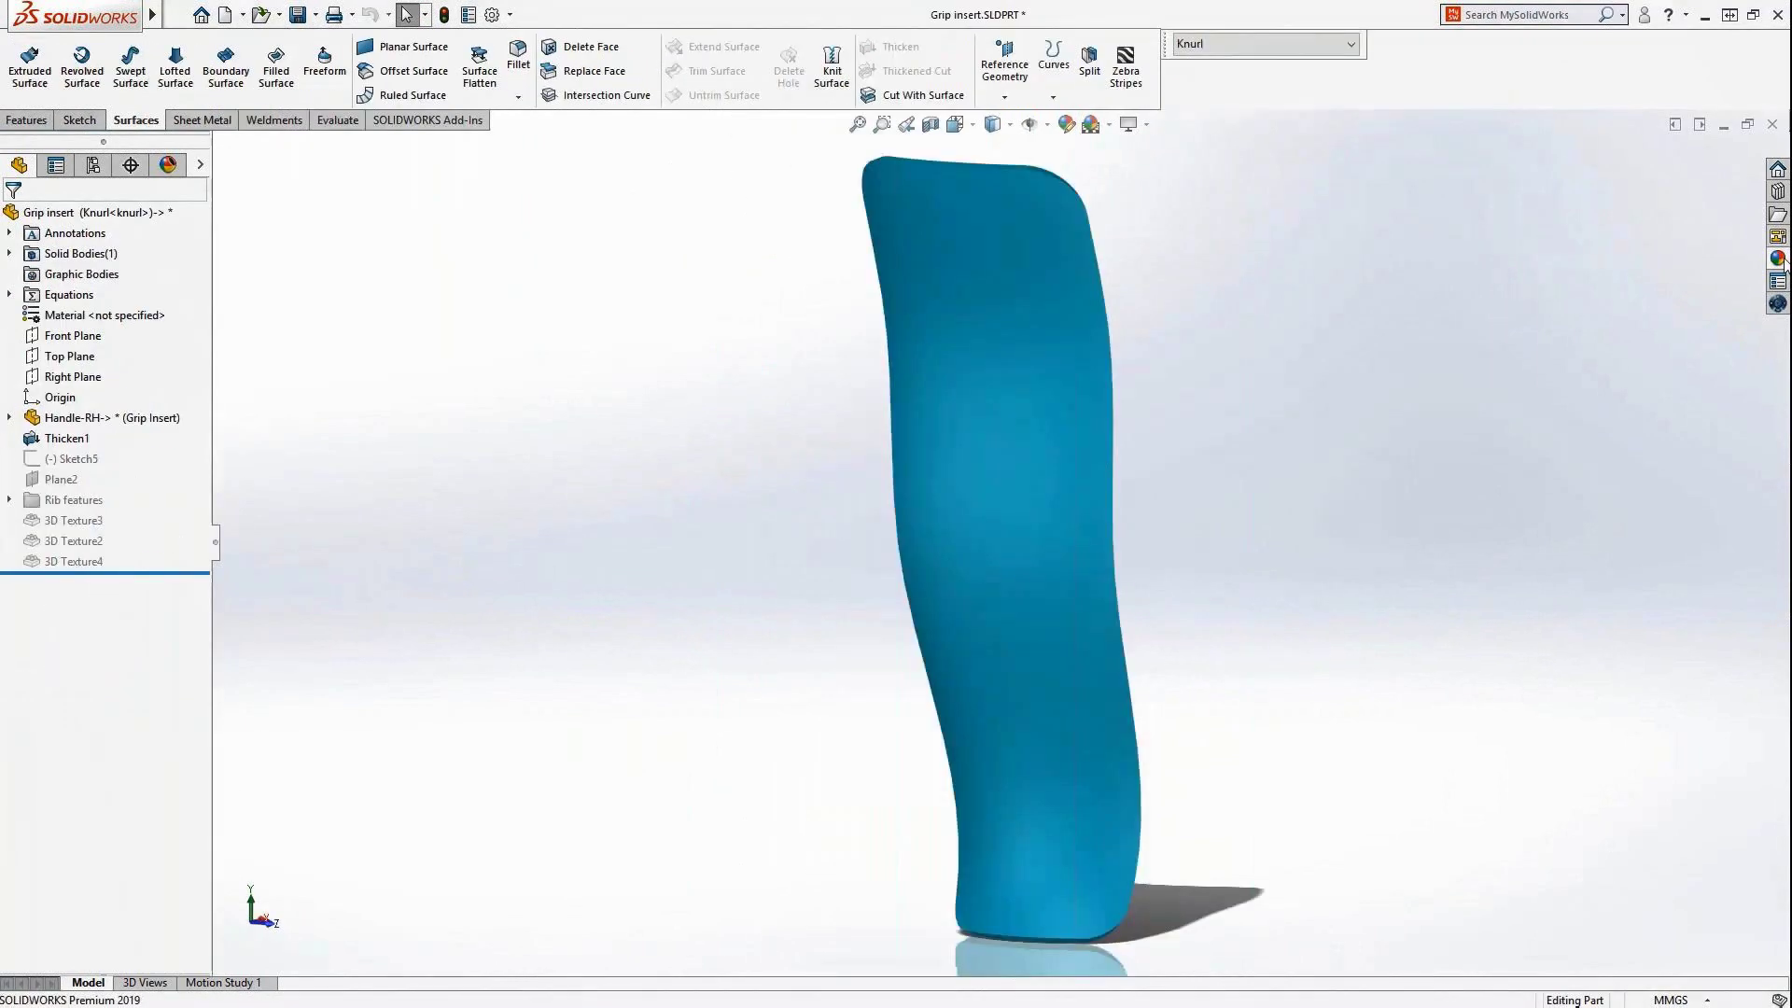
Step: Apply the knurl texture appearance to the outer face of the grip insert only
{"action": "left_click", "coordinate": [1780, 258]}
{"action": "left_click_drag", "start_coordinate": [1741, 629], "coordinate": [993, 436]}
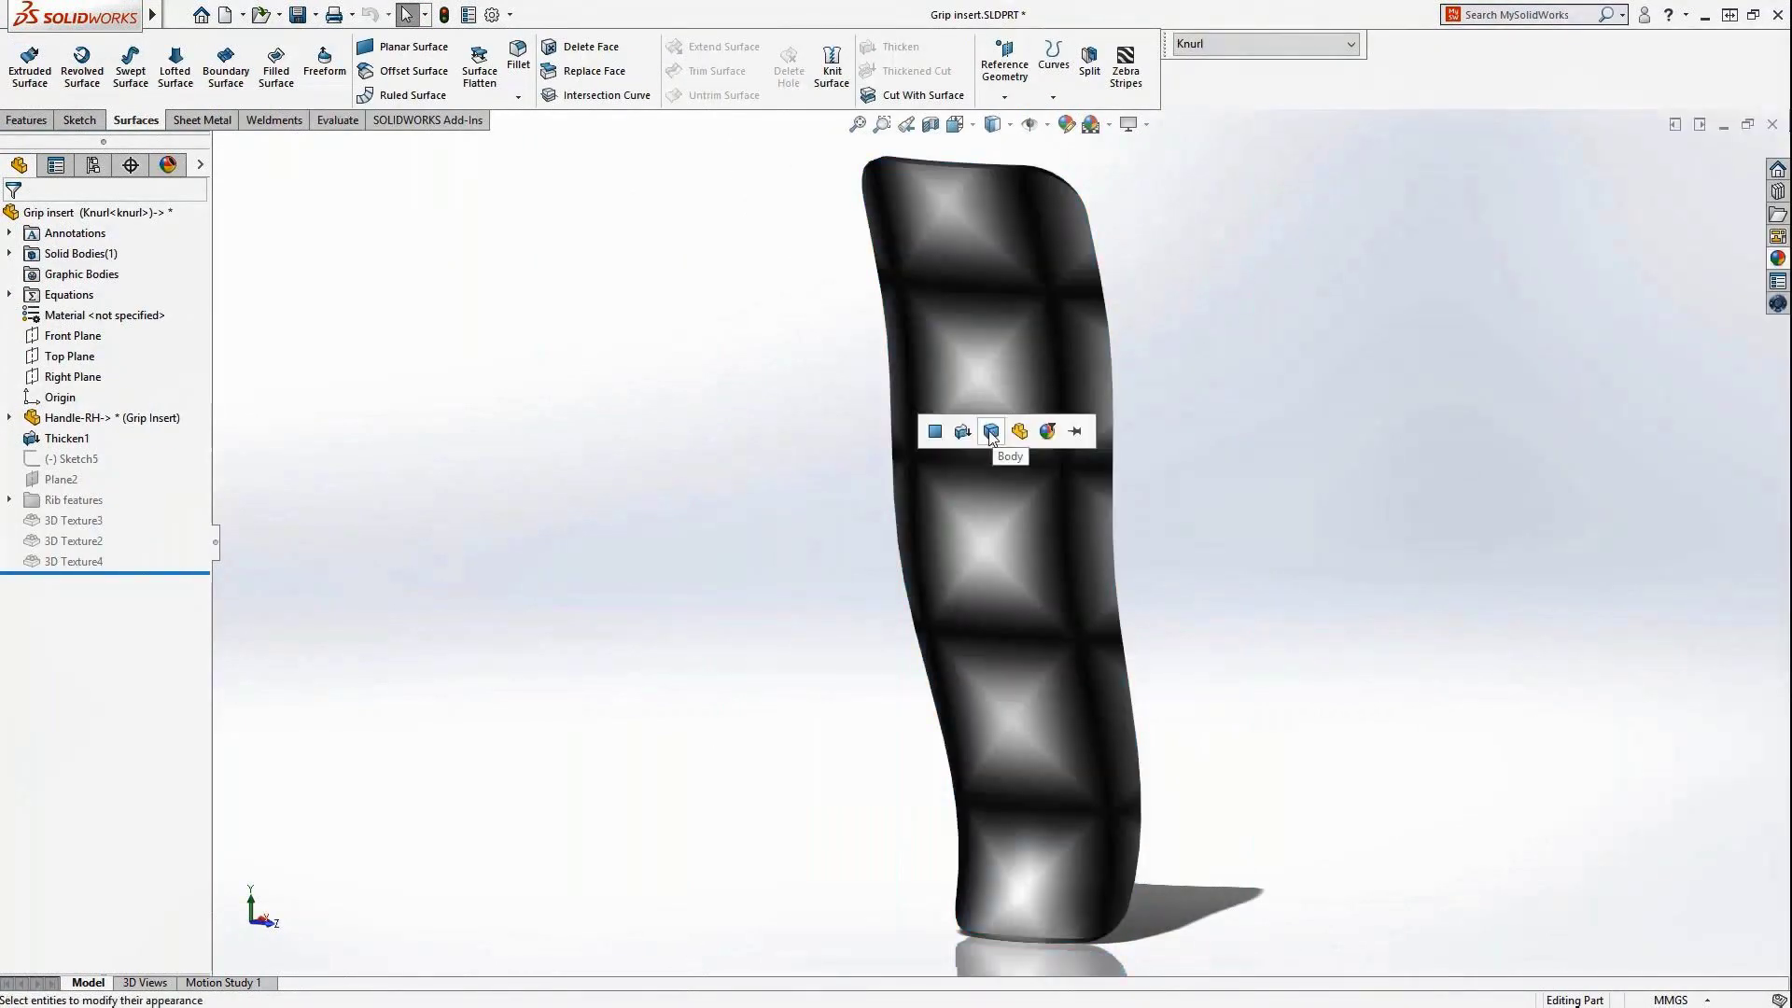
{"action": "left_click", "coordinate": [936, 430]}
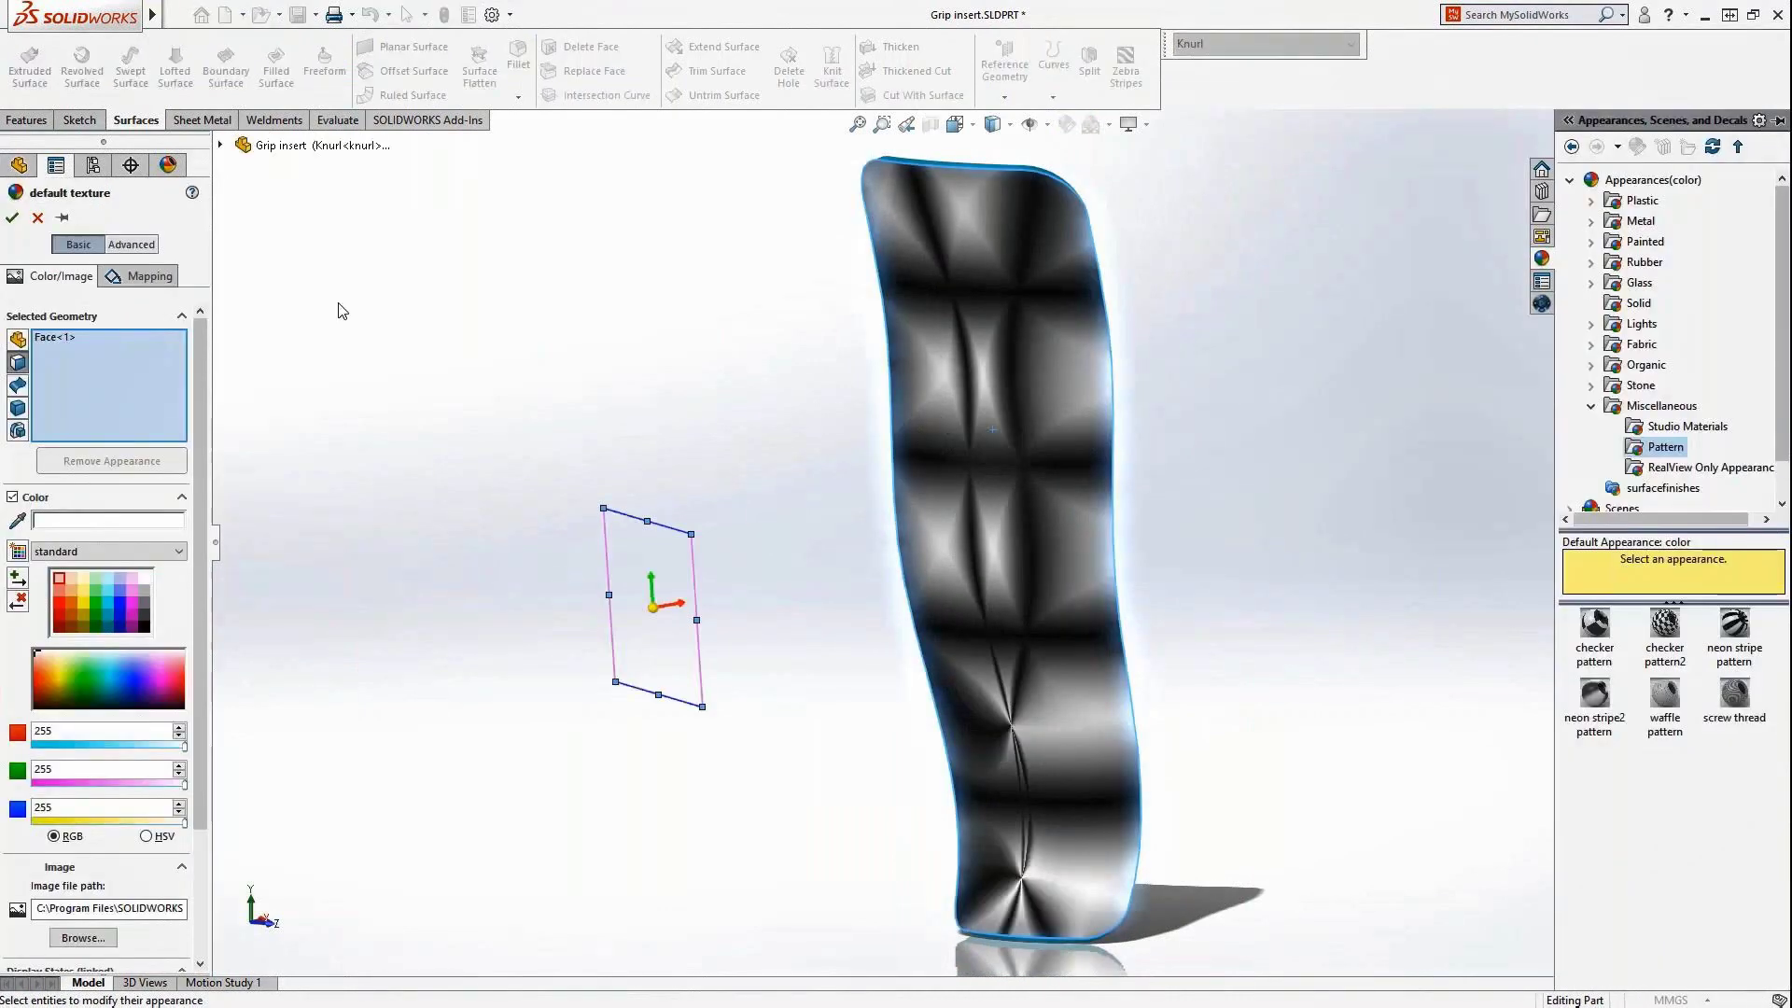
Step: In the advanced mapping settings of the knurl texture, use Projection mapping along the YZ direction
{"action": "left_click", "coordinate": [130, 243]}
{"action": "left_click", "coordinate": [145, 299]}
{"action": "left_click", "coordinate": [110, 541]}
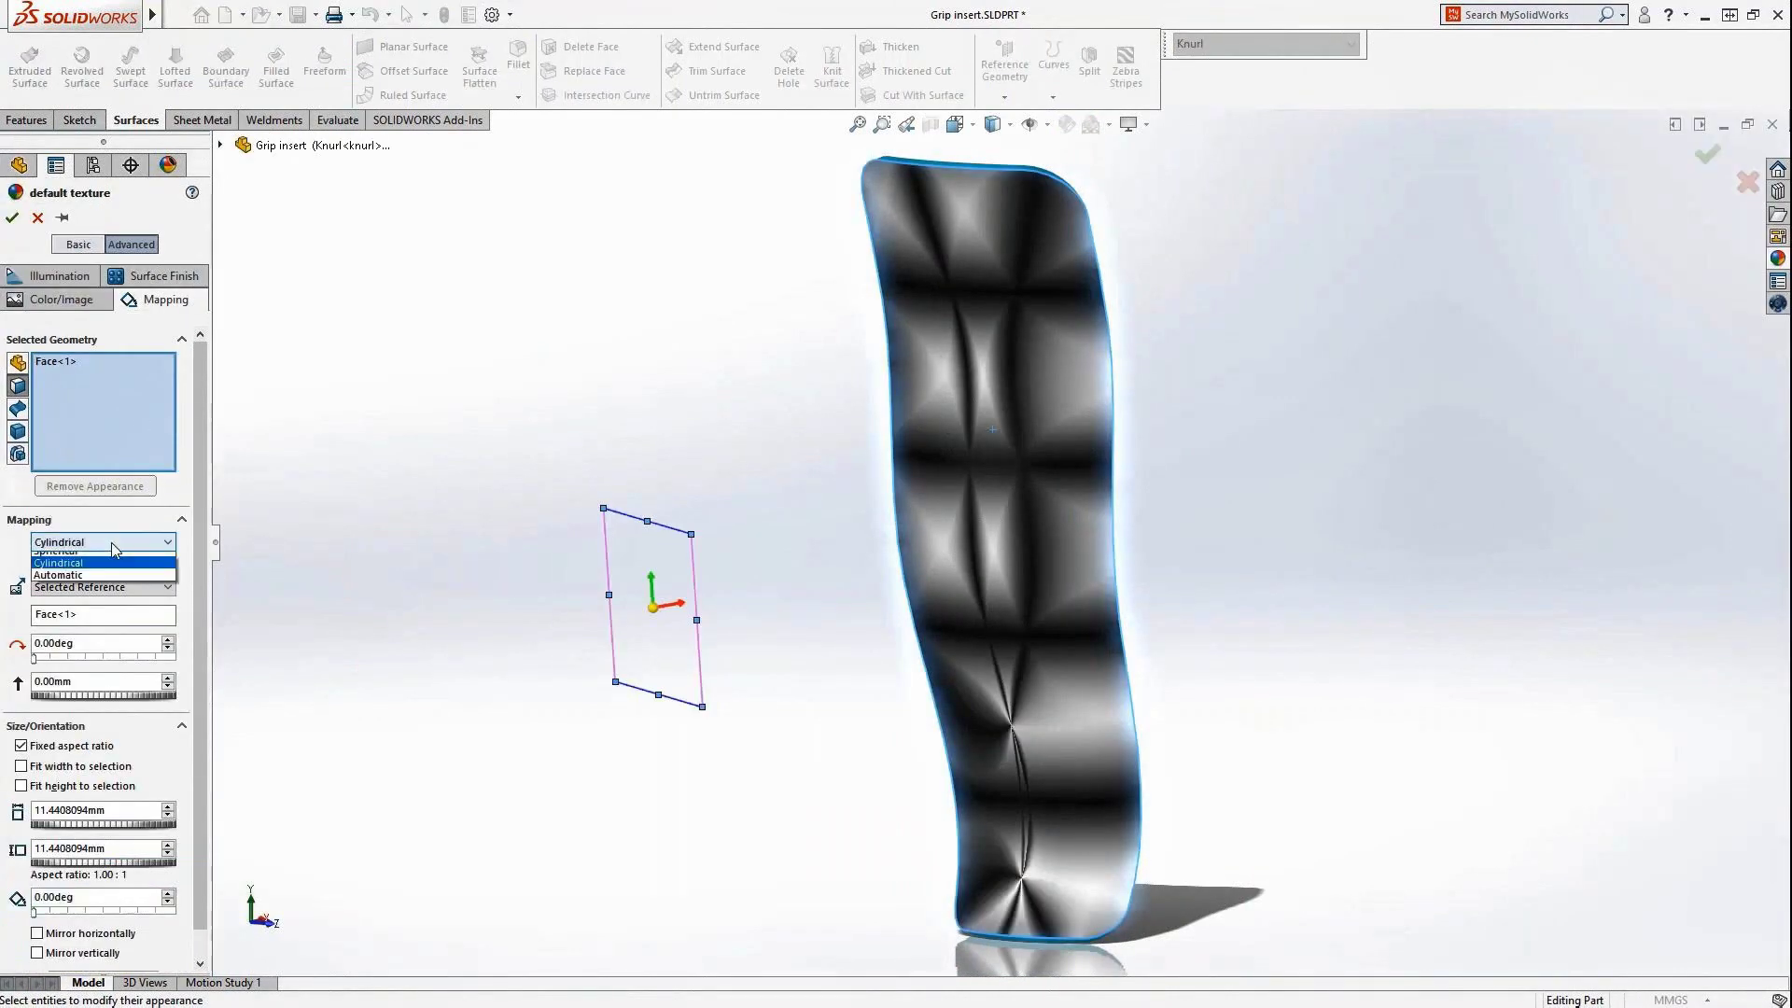
{"action": "left_click", "coordinate": [110, 571]}
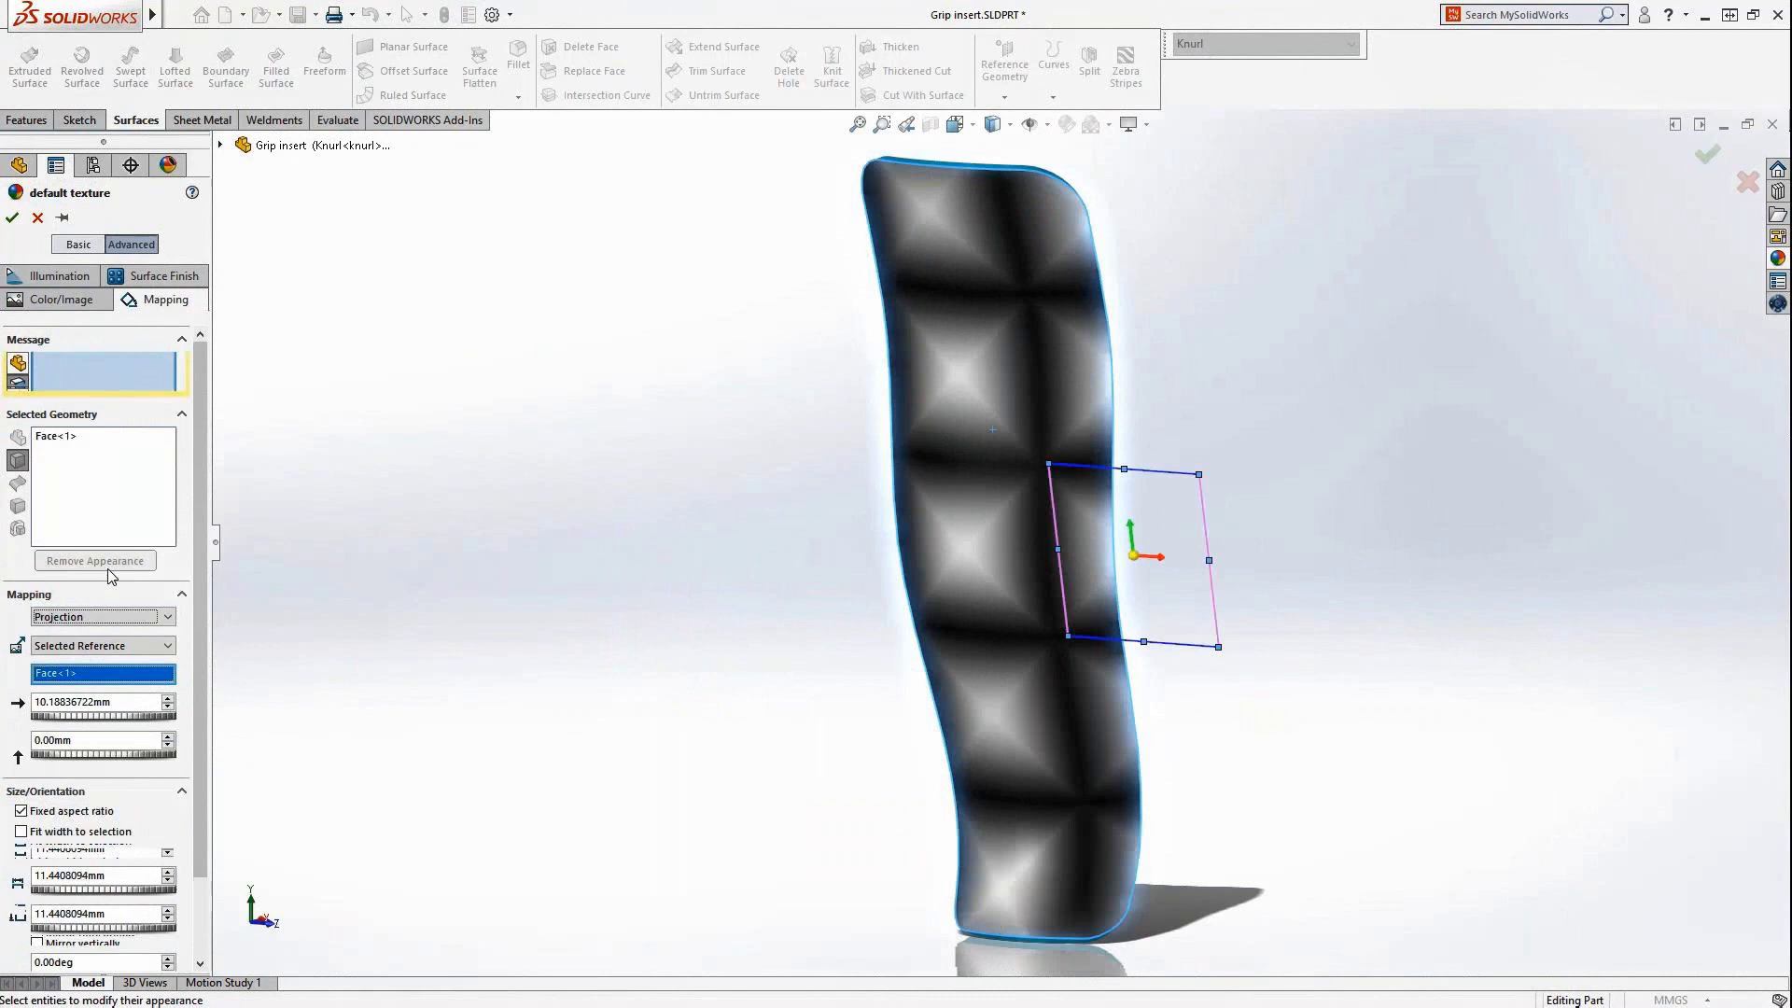
{"action": "left_click", "coordinate": [102, 645]}
{"action": "left_click", "coordinate": [98, 688]}
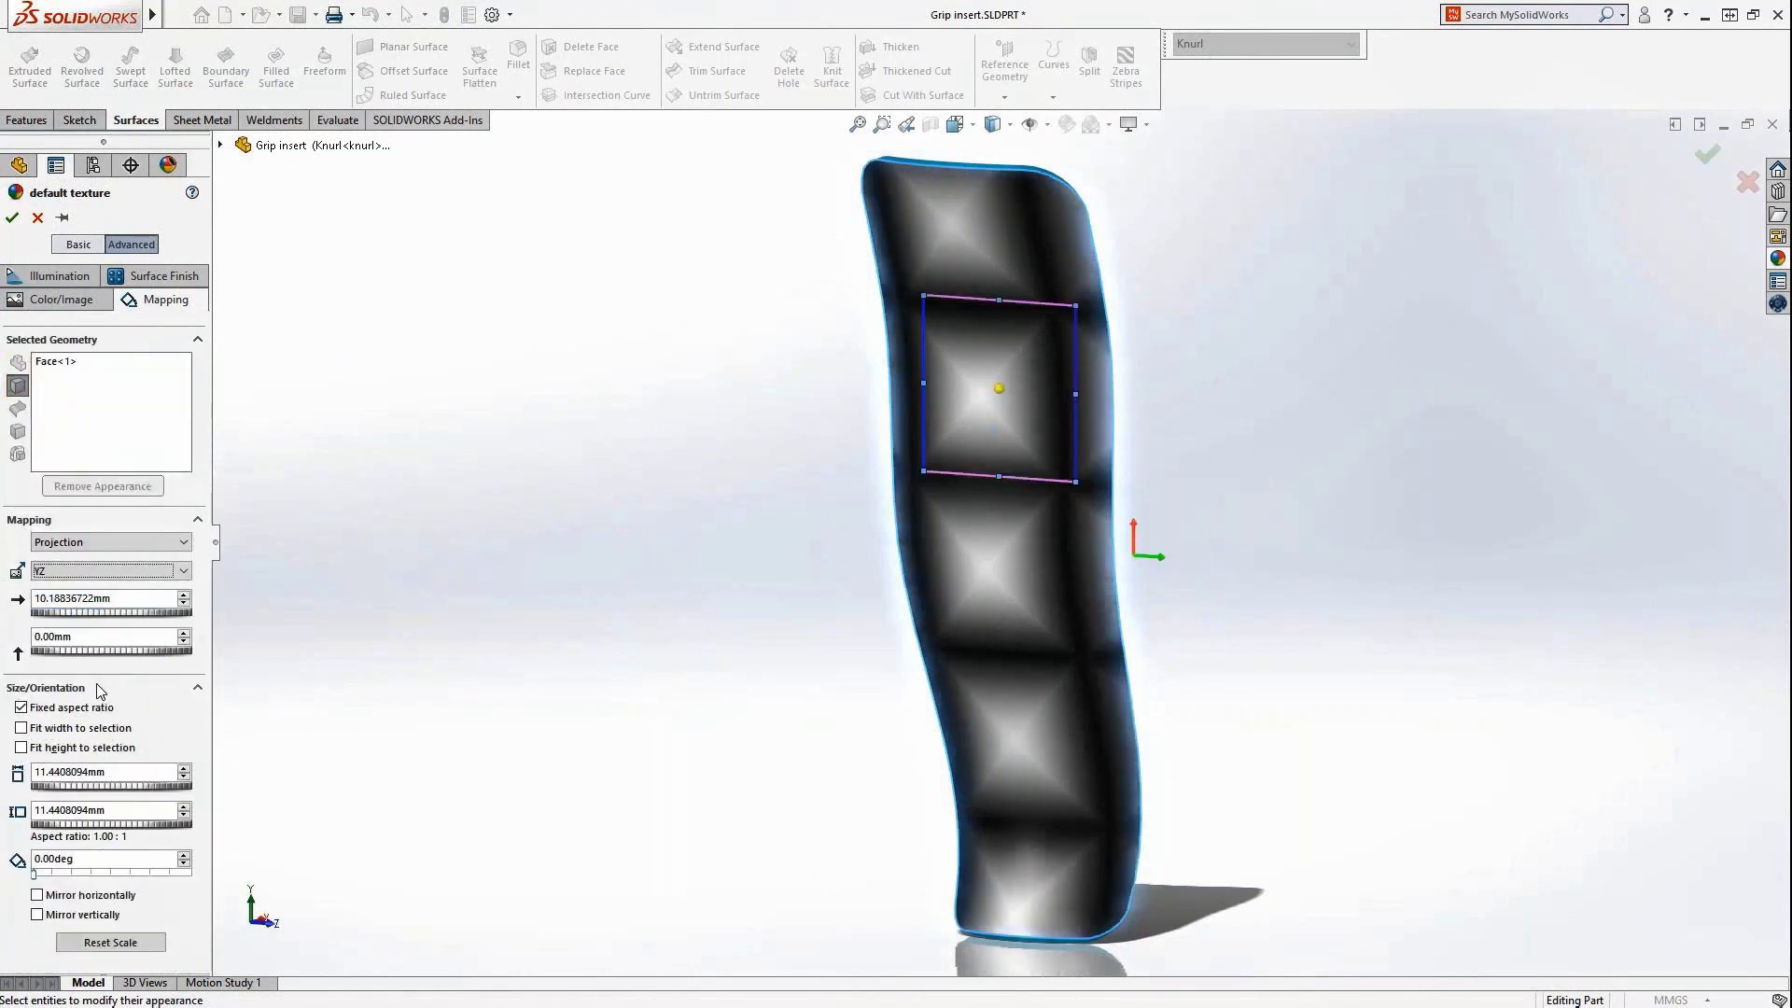
Step: Scale the knurl texture to 3 mm with a fixed aspect ratio, rotate it 45 degrees and accept the appearance
{"action": "double_click", "coordinate": [95, 773]}
{"action": "type", "text": "3"}
{"action": "key", "text": "Tab"}
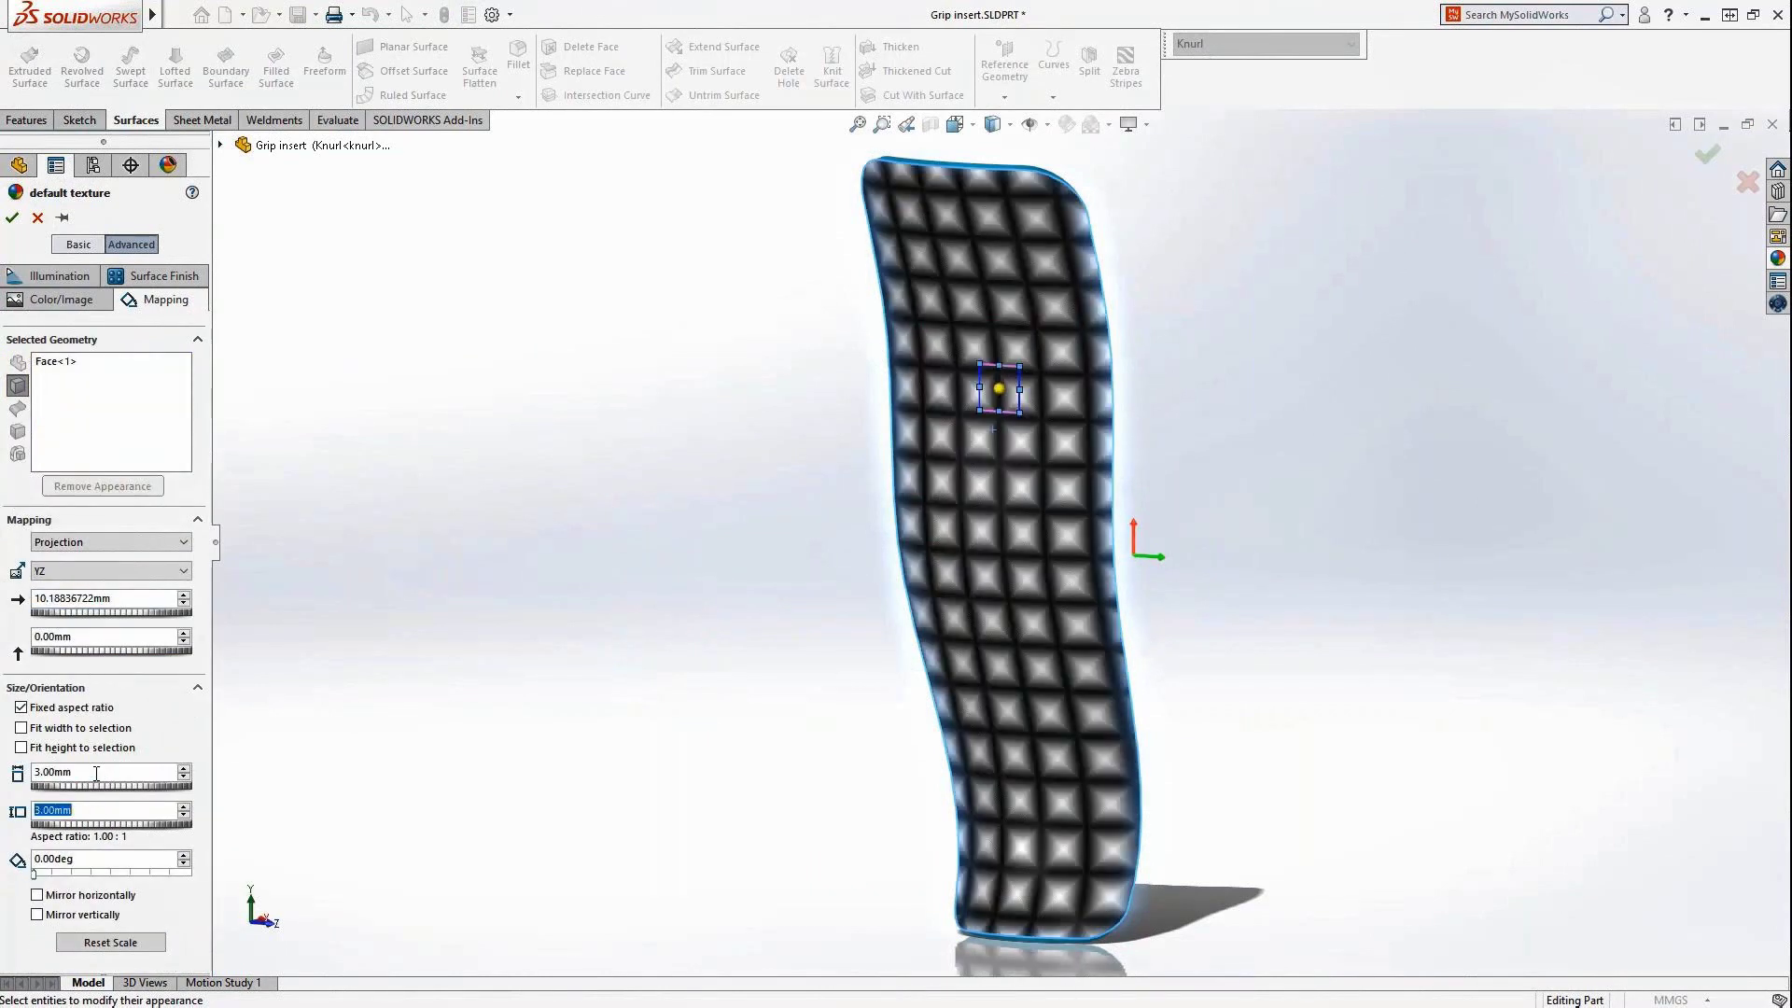
{"action": "key", "text": "Tab"}
{"action": "type", "text": "45"}
{"action": "key", "text": "Return"}
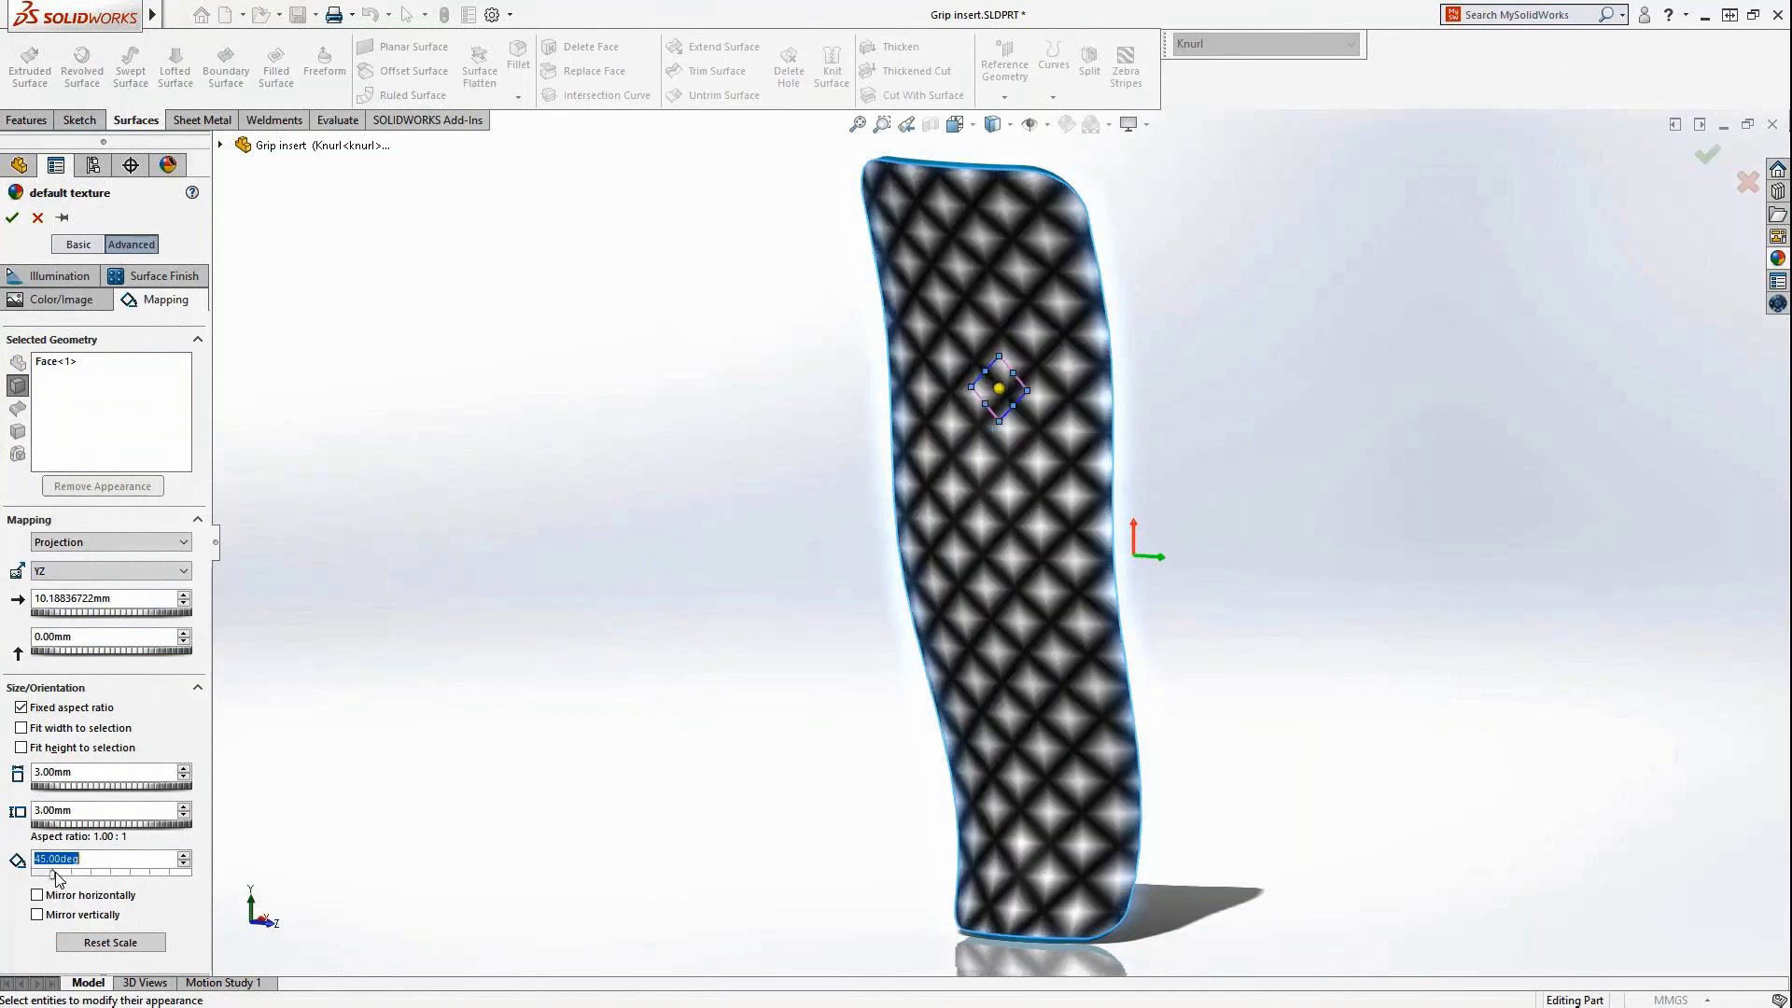
{"action": "left_click", "coordinate": [12, 217]}
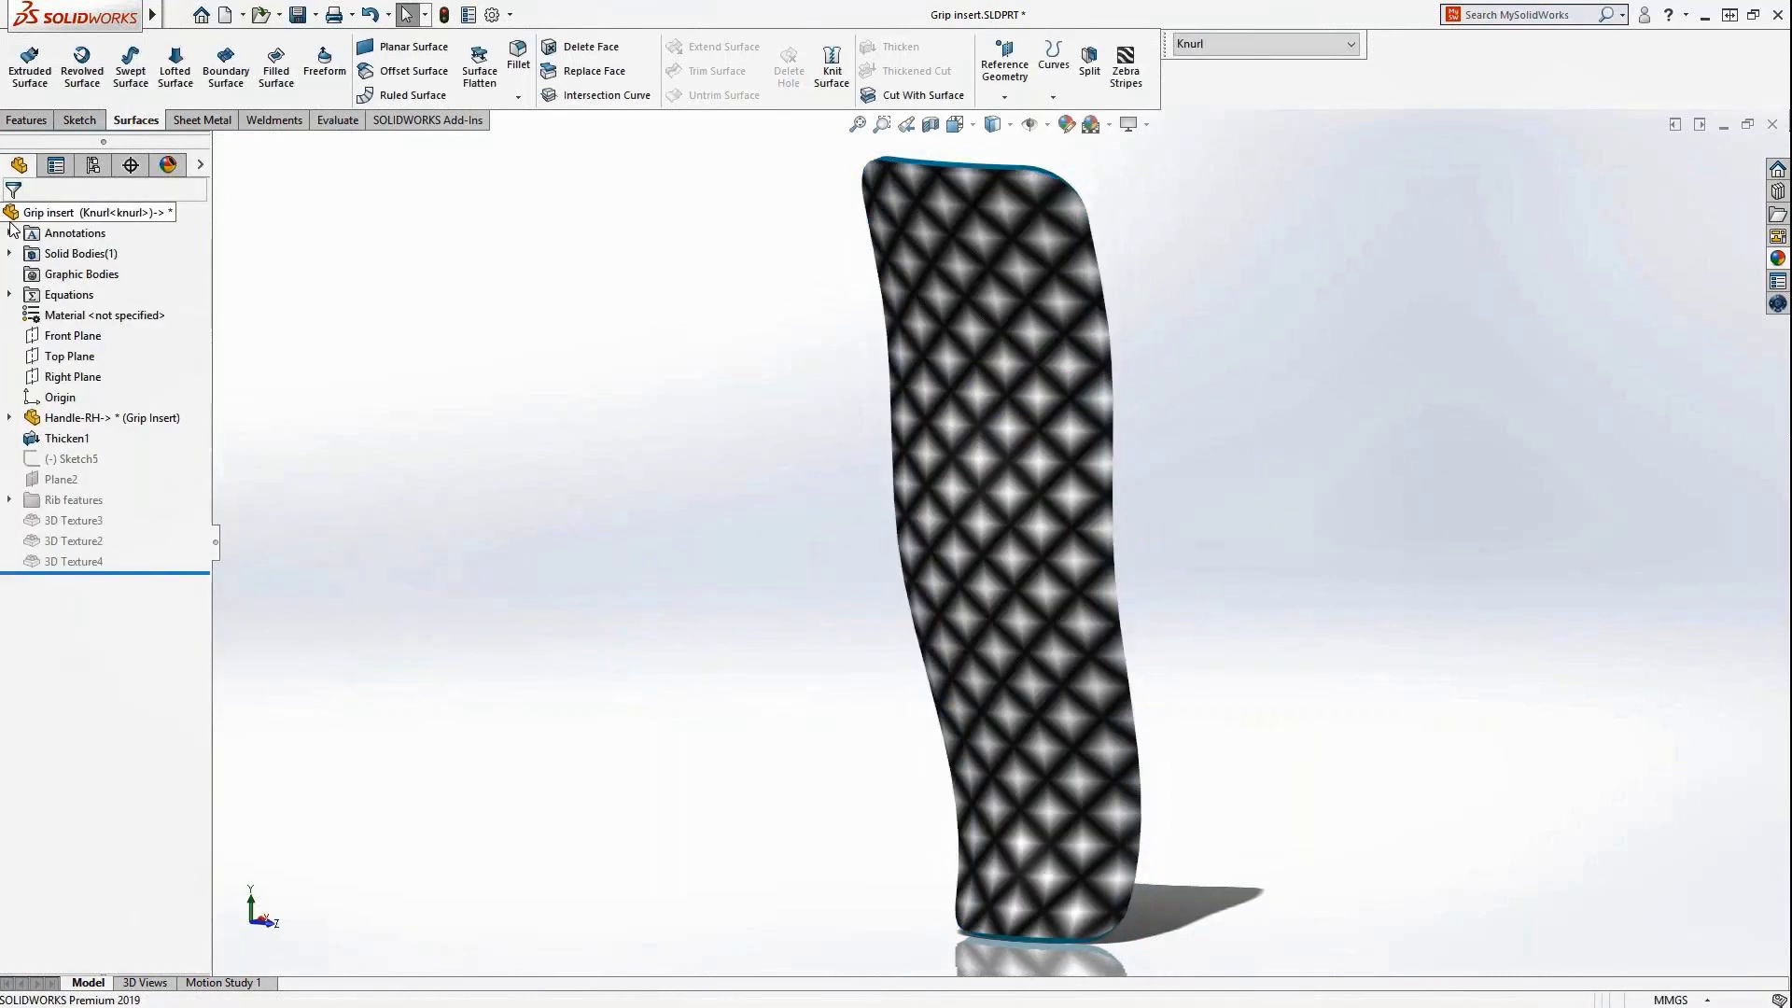
Step: Start a 3D Texture on the grip insert's solid body and enable conversion of its knurl texture to 3D
{"action": "left_click", "coordinate": [9, 254]}
{"action": "left_click", "coordinate": [93, 274]}
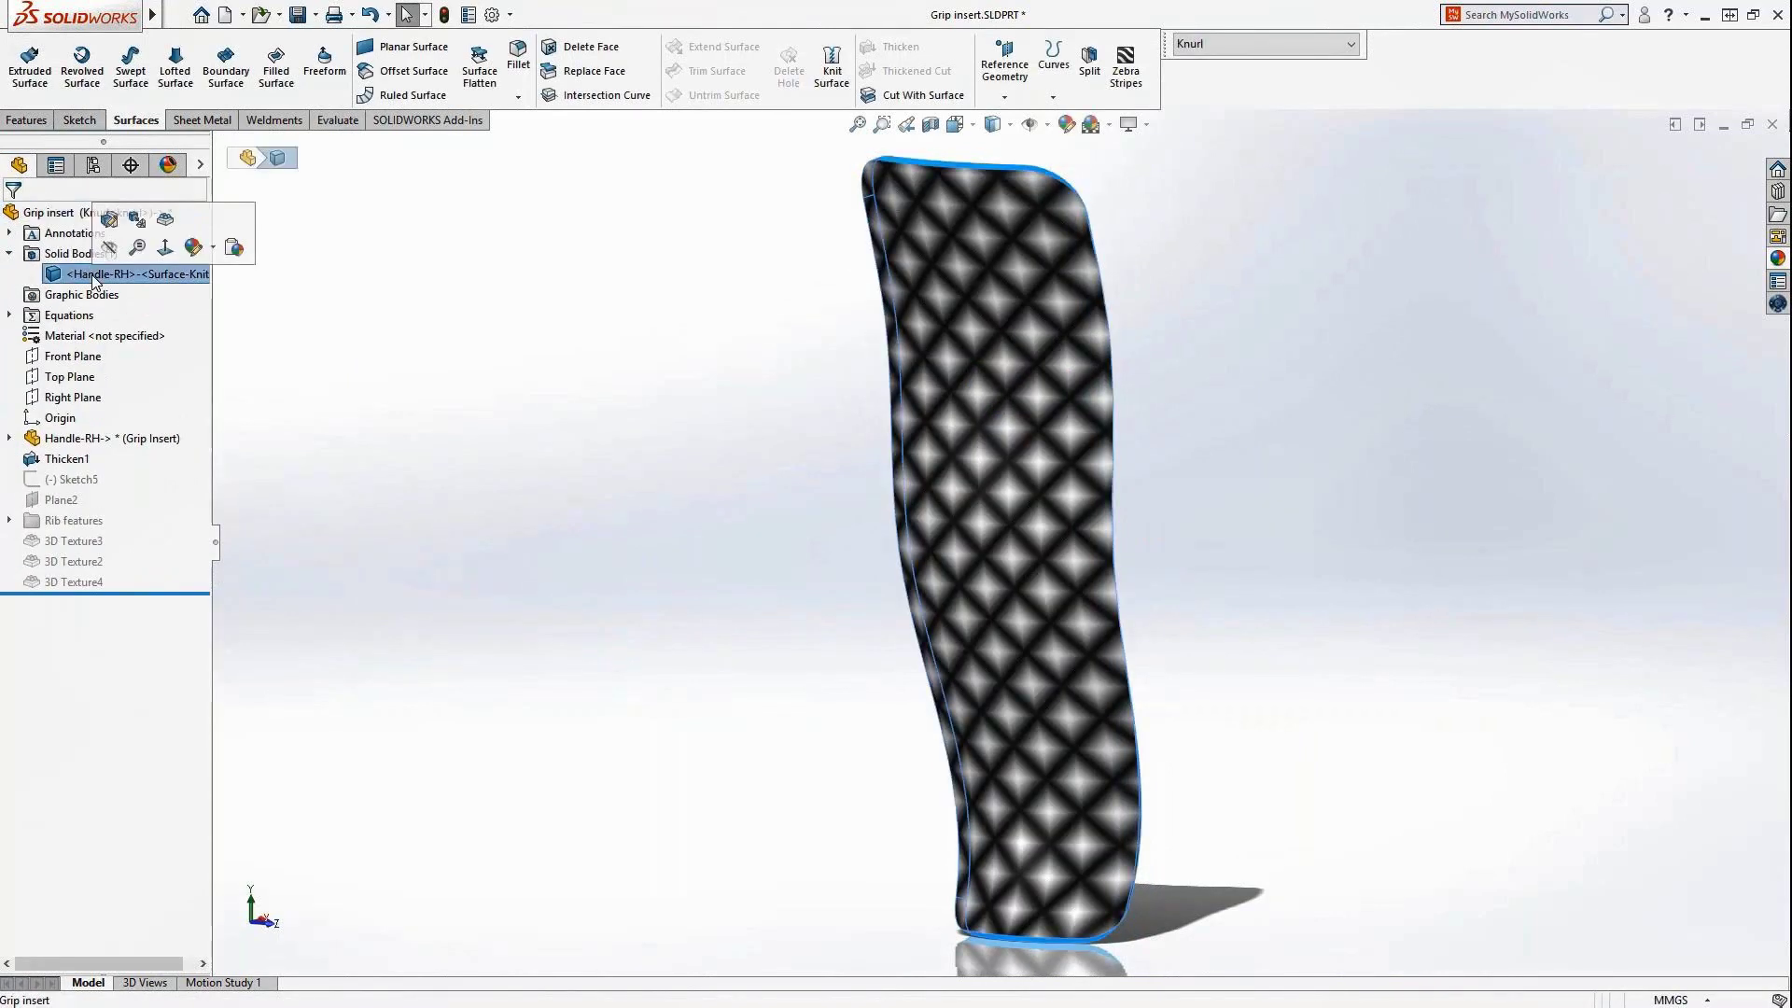
{"action": "left_click", "coordinate": [165, 221]}
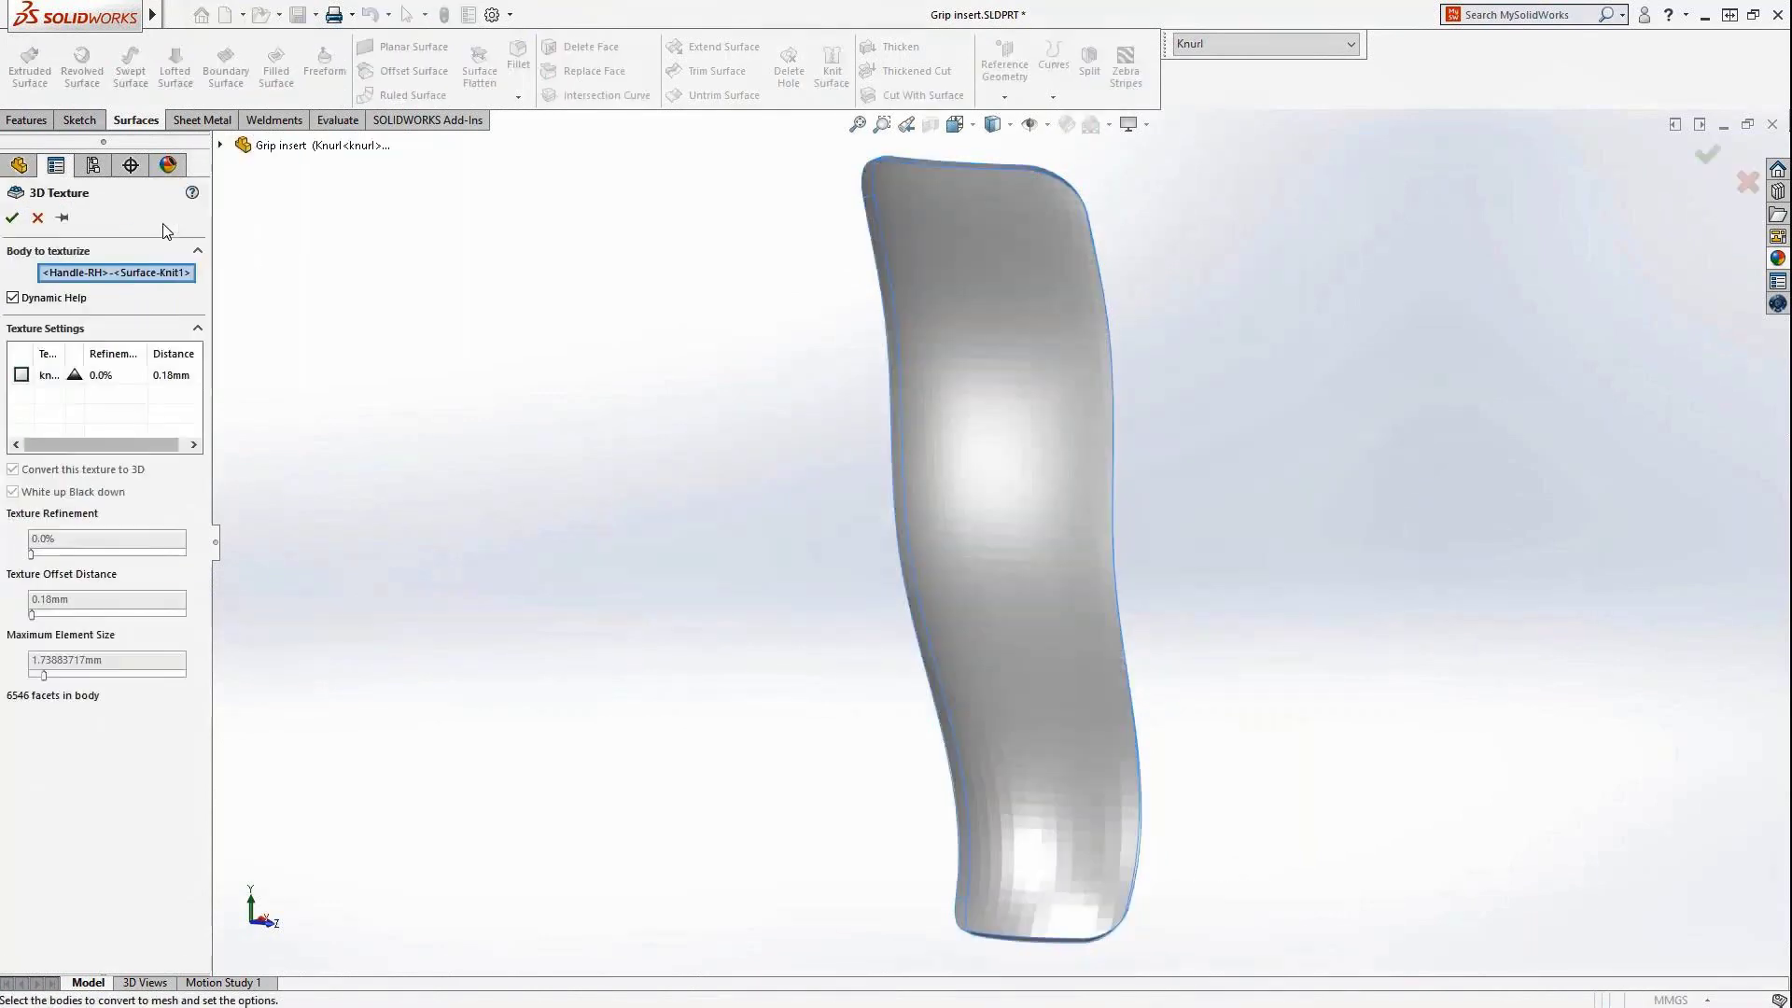
{"action": "left_click", "coordinate": [21, 374]}
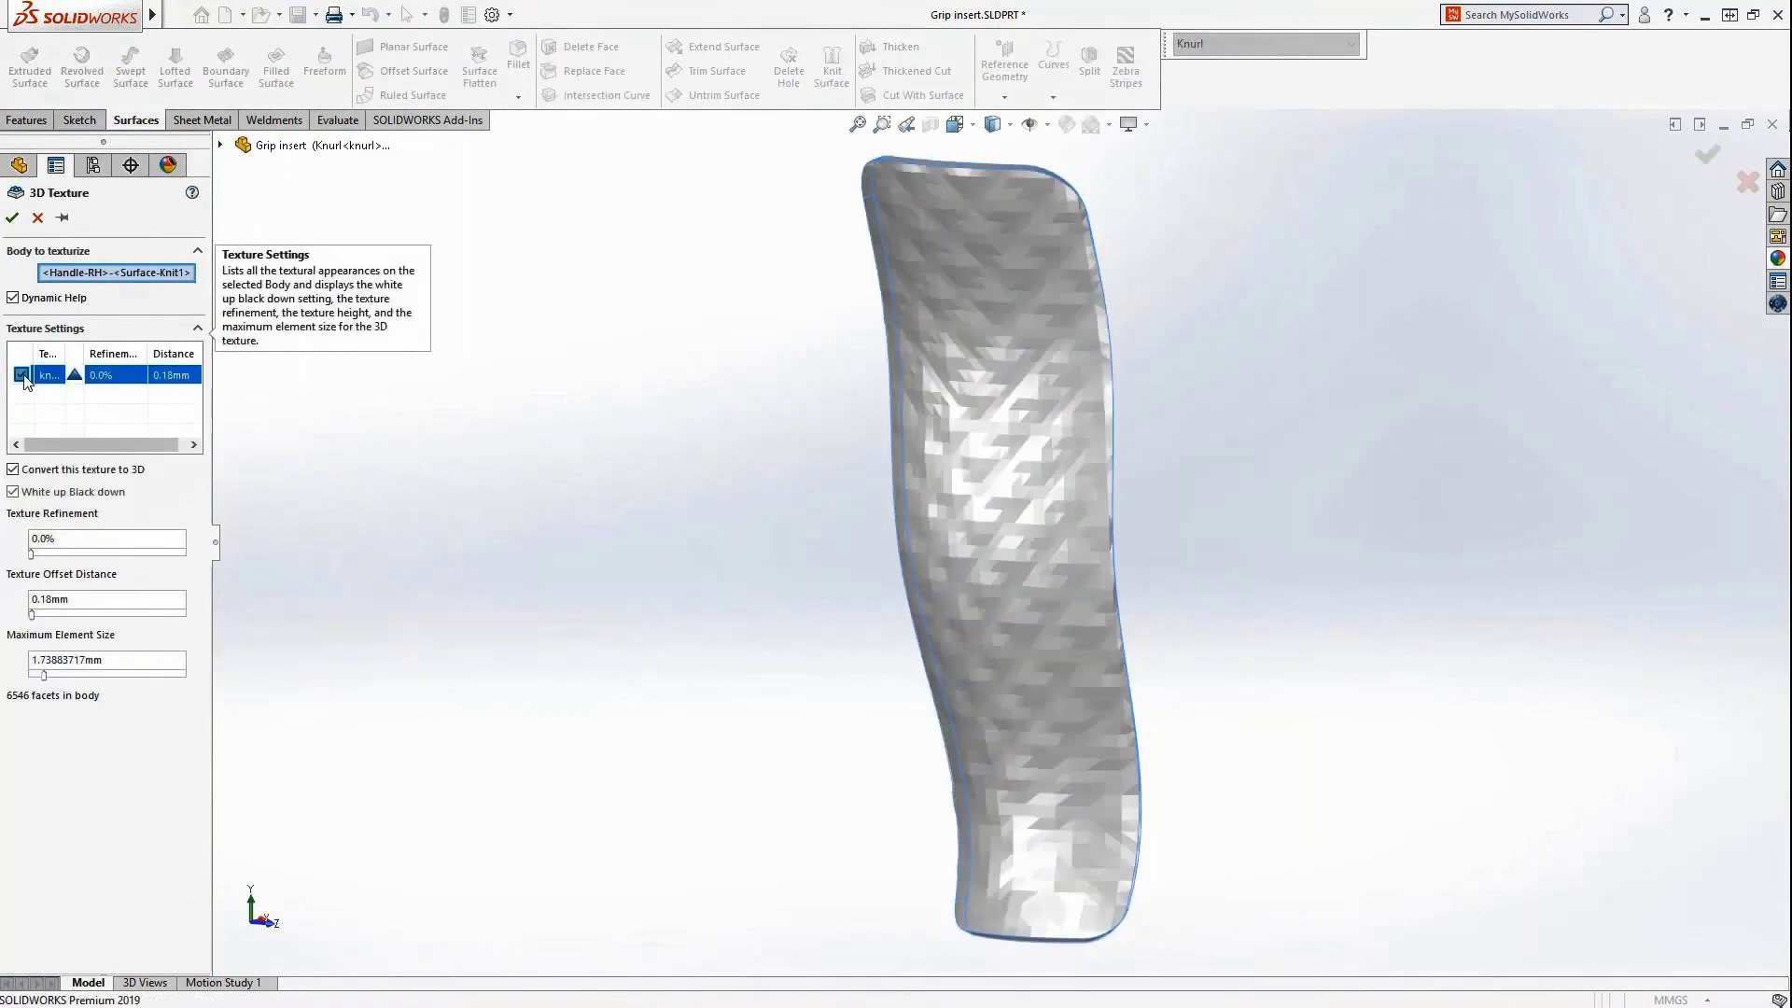
Step: Give the 3D texture a maximum element size of about 0.32 mm and an offset distance of 0.75 mm, and create it
{"action": "left_click", "coordinate": [112, 674]}
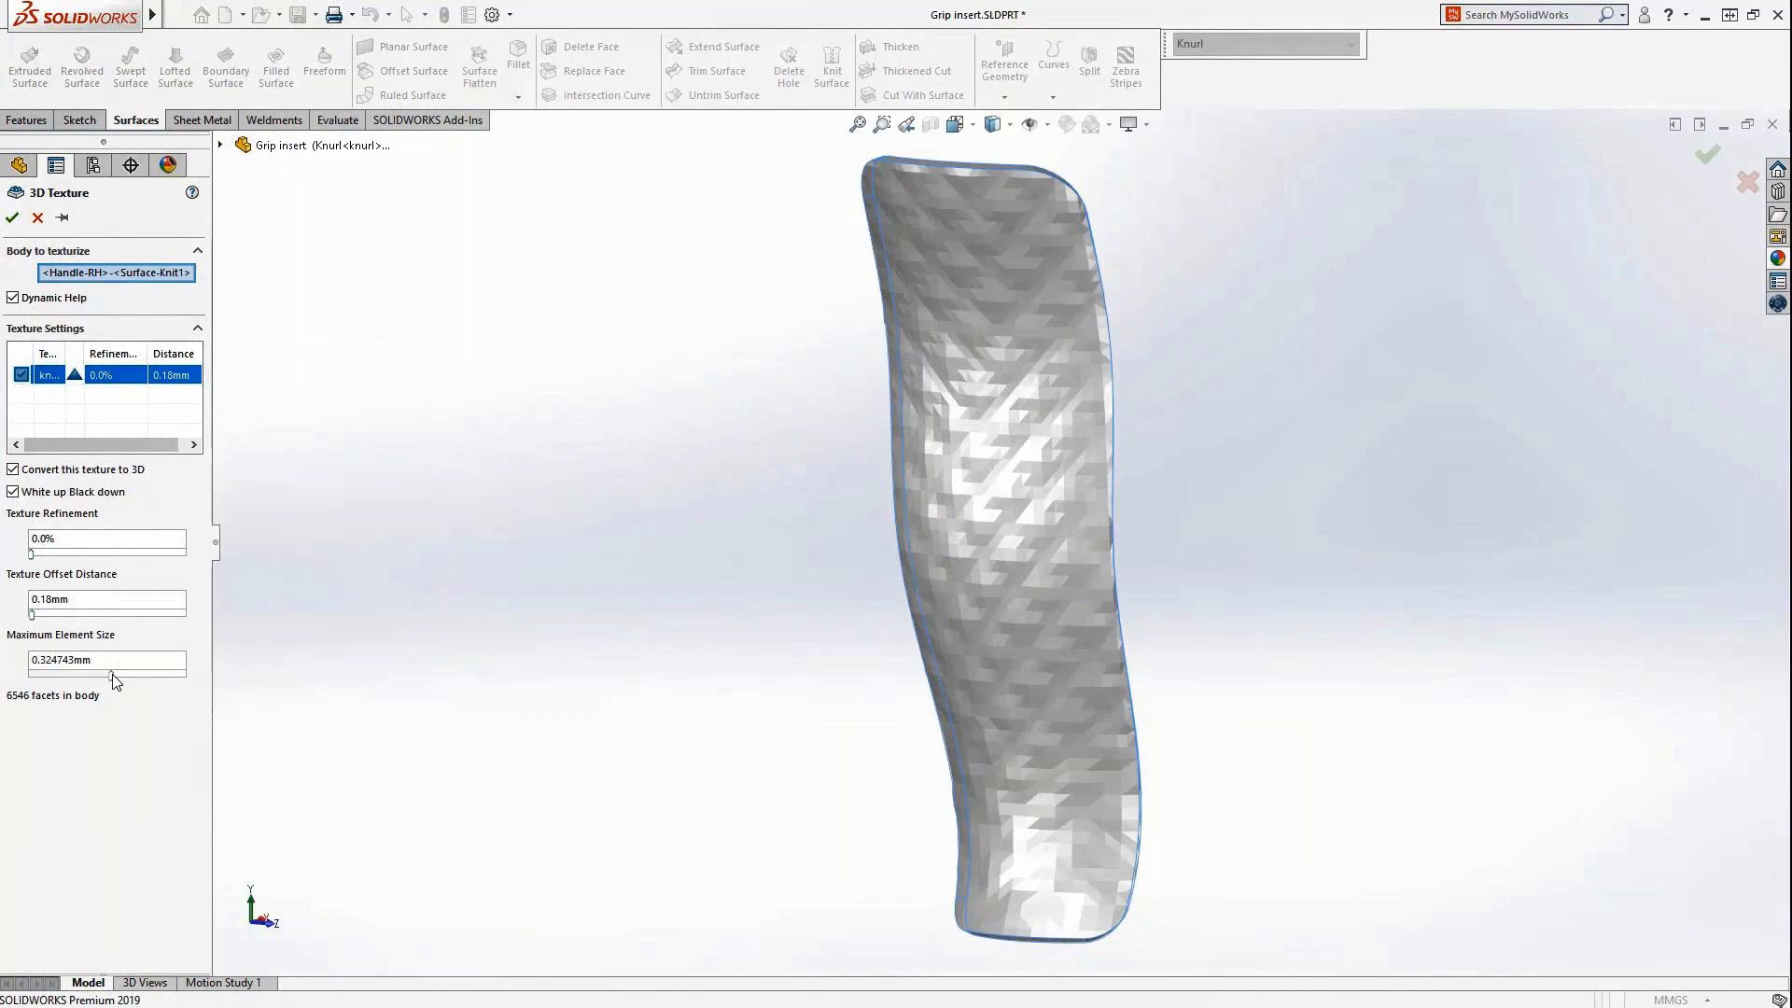
{"action": "left_click", "coordinate": [44, 615]}
{"action": "left_click", "coordinate": [45, 616]}
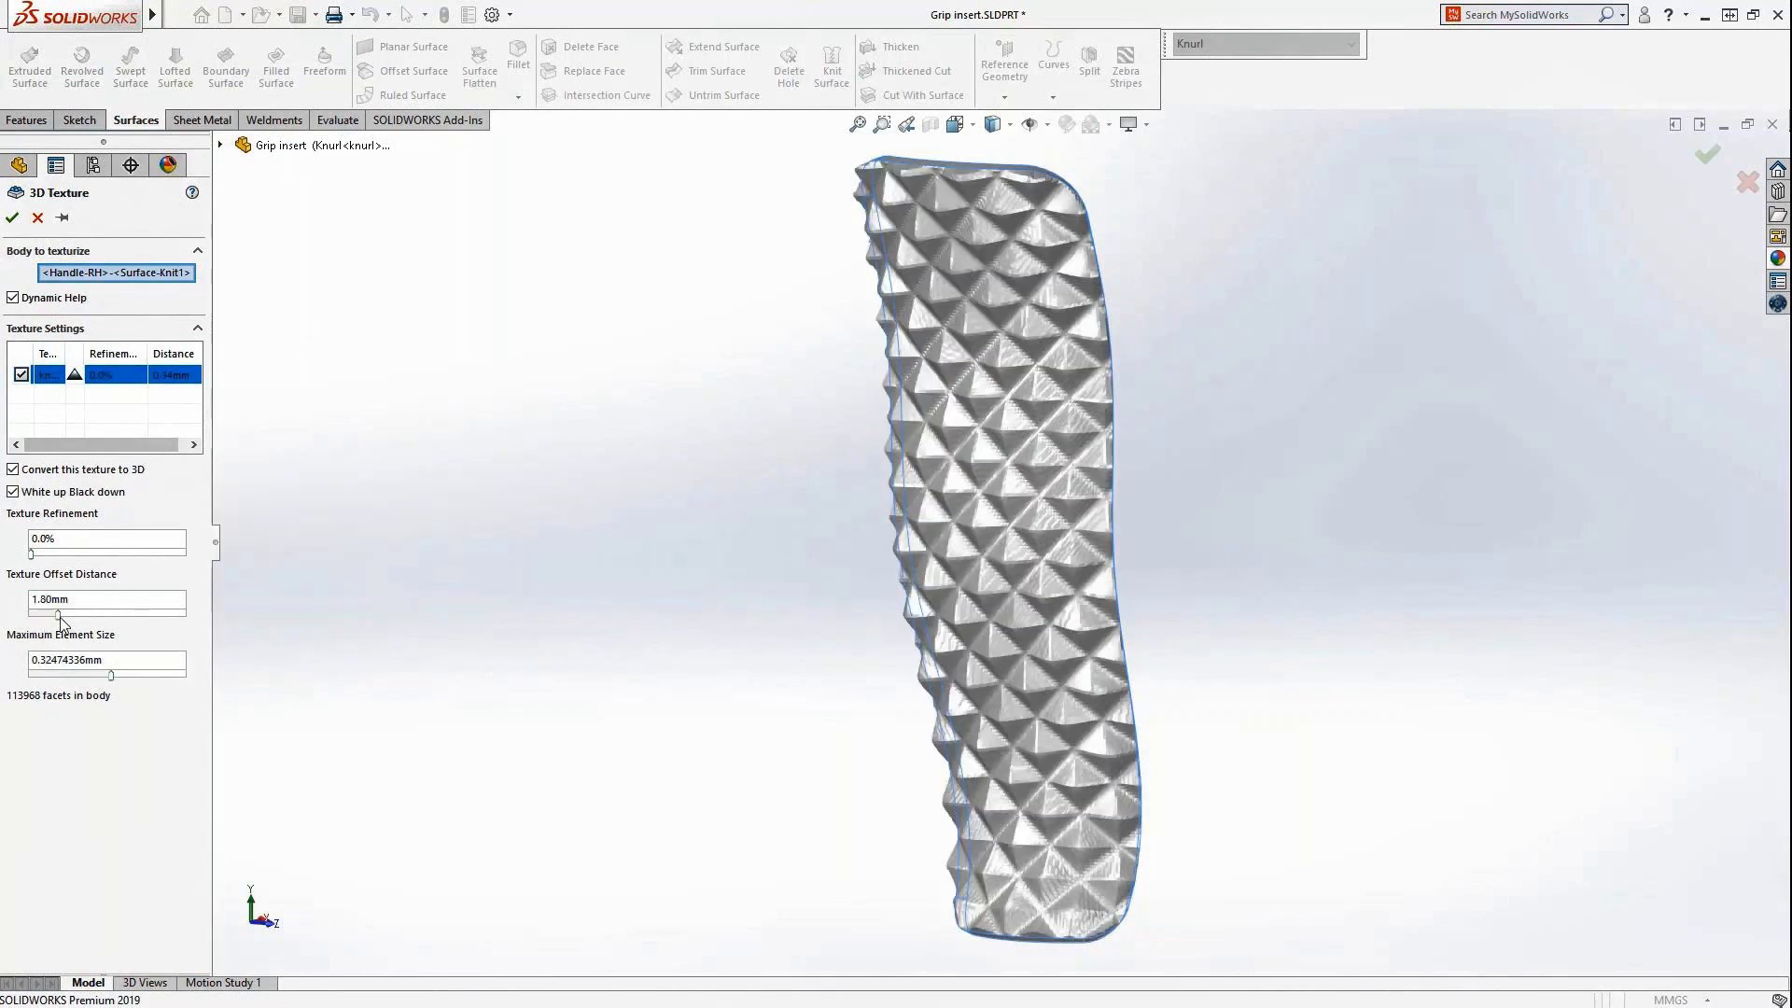
{"action": "left_click_drag", "start_coordinate": [46, 615], "coordinate": [41, 615]}
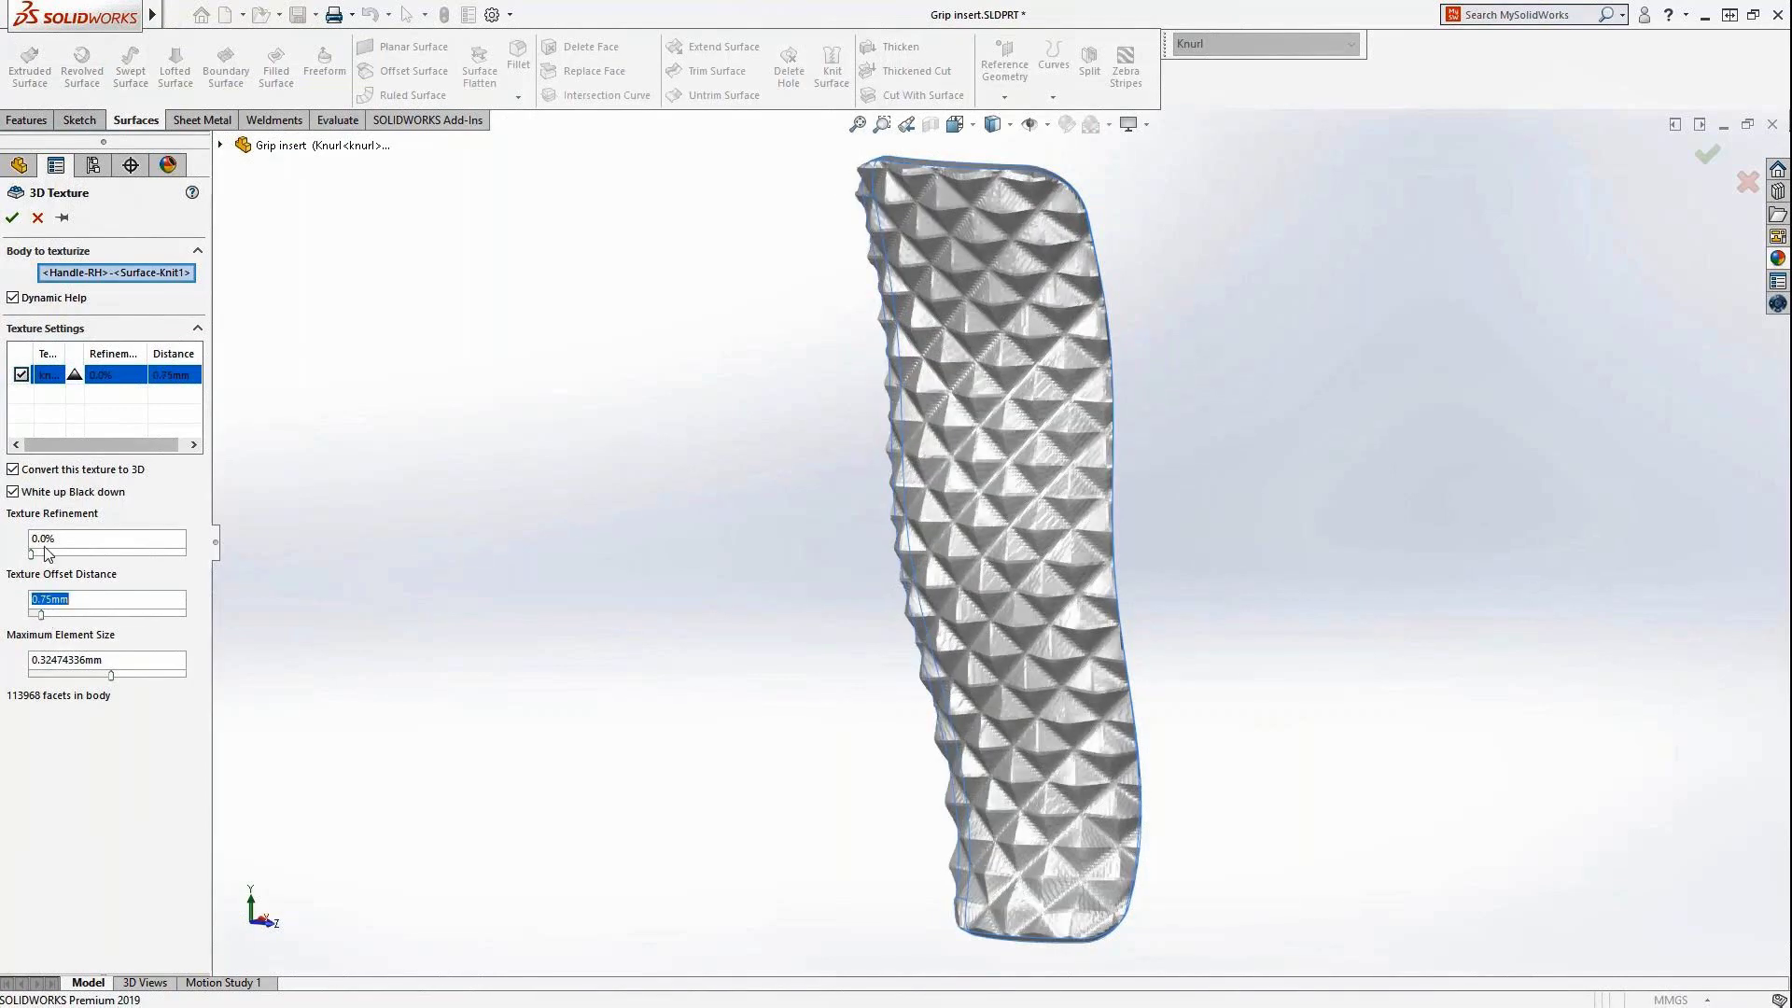
{"action": "left_click", "coordinate": [13, 217]}
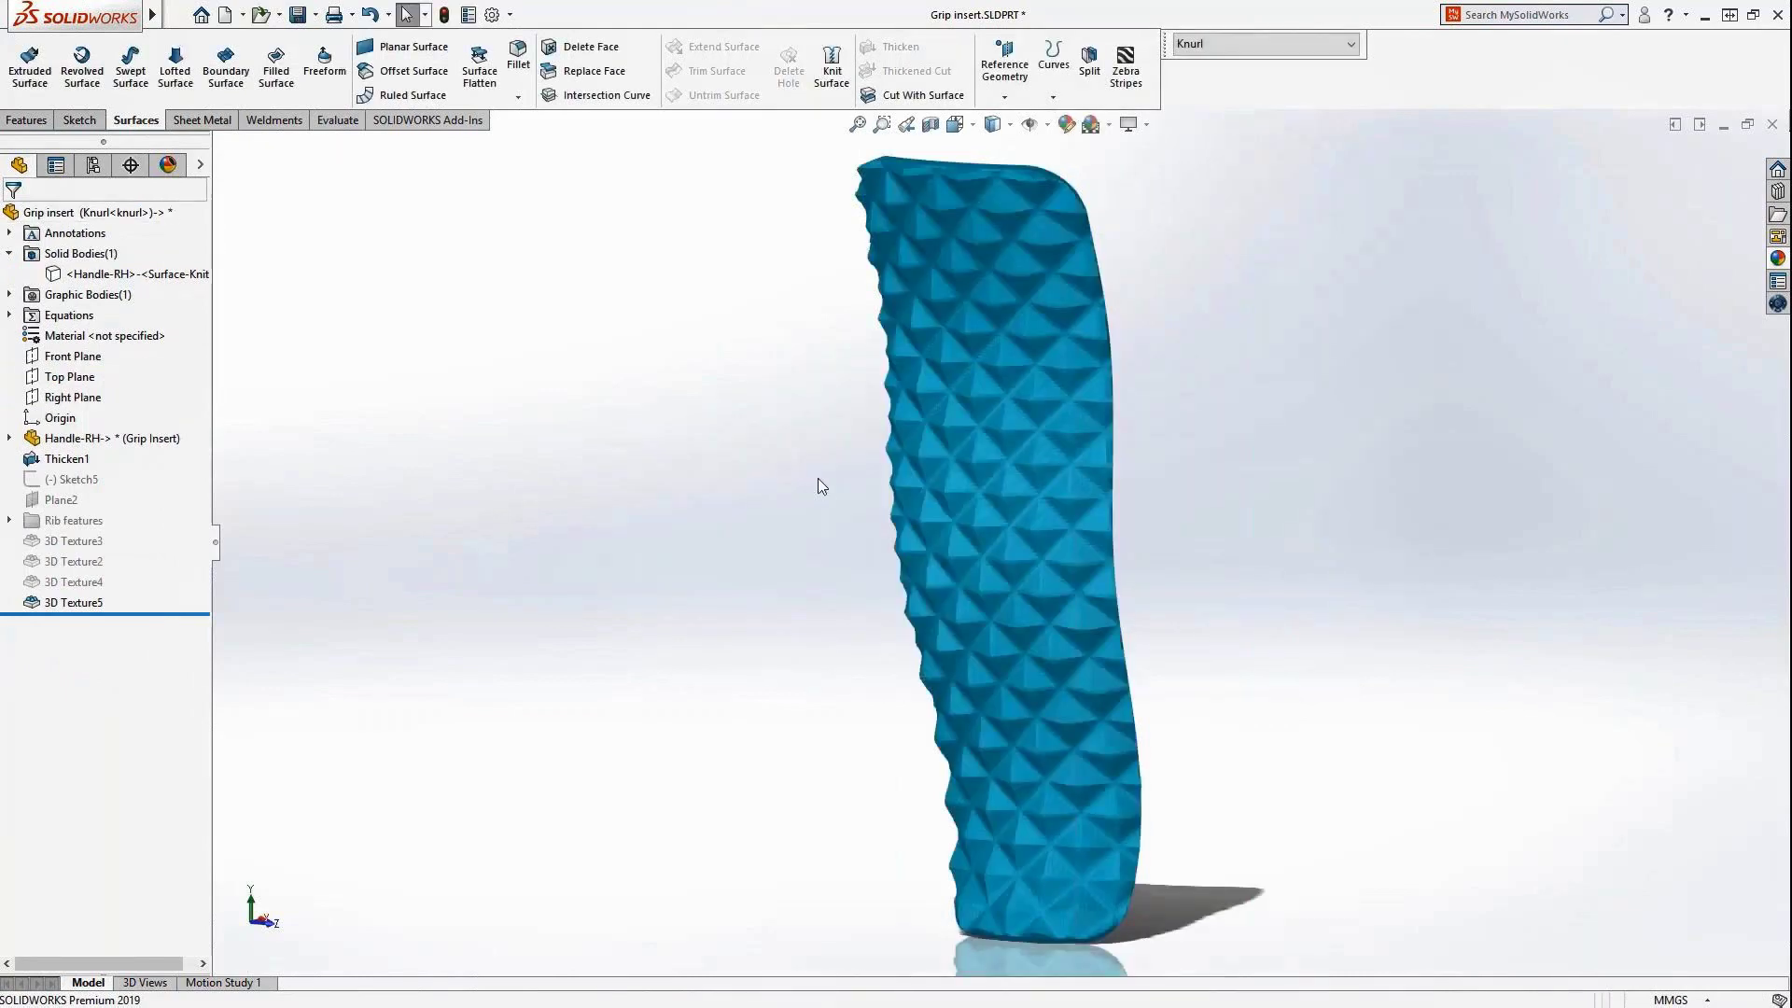
{"action": "mouse_move", "coordinate": [821, 487]}
{"action": "middle_mouse_down"}
{"action": "mouse_move", "coordinate": [943, 464]}
{"action": "mouse_move", "coordinate": [980, 476]}
{"action": "mouse_move", "coordinate": [802, 507]}
{"action": "middle_mouse_up"}
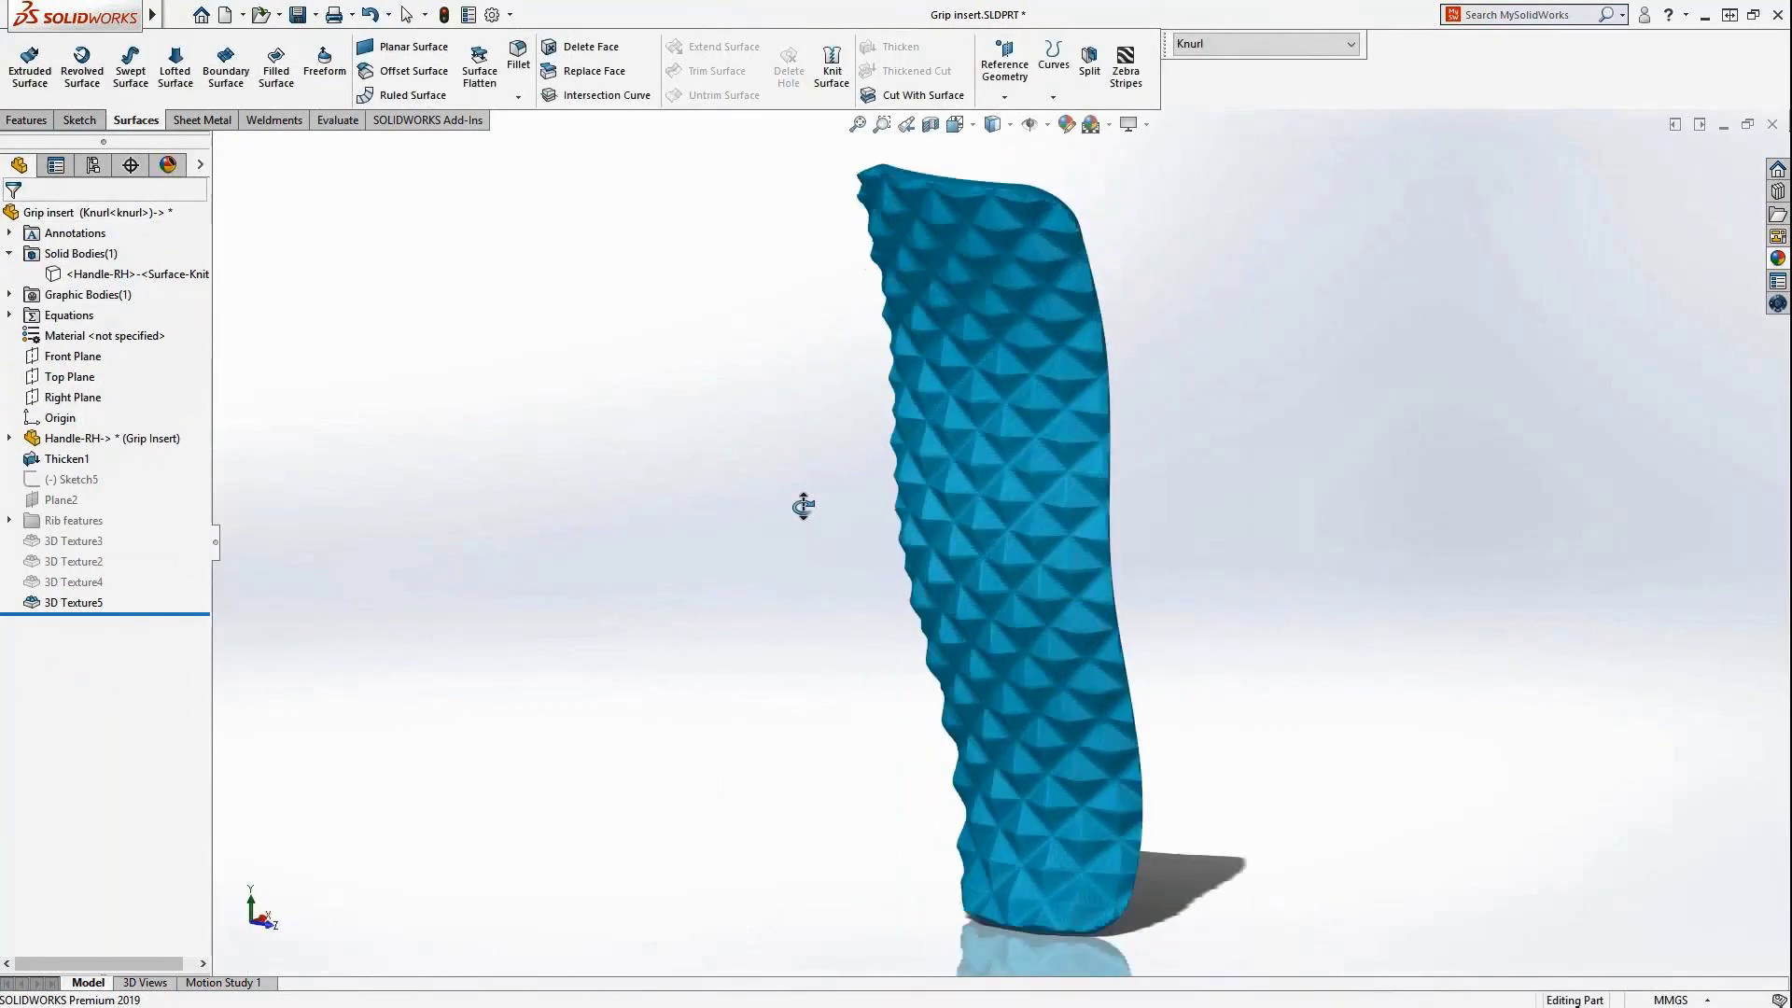
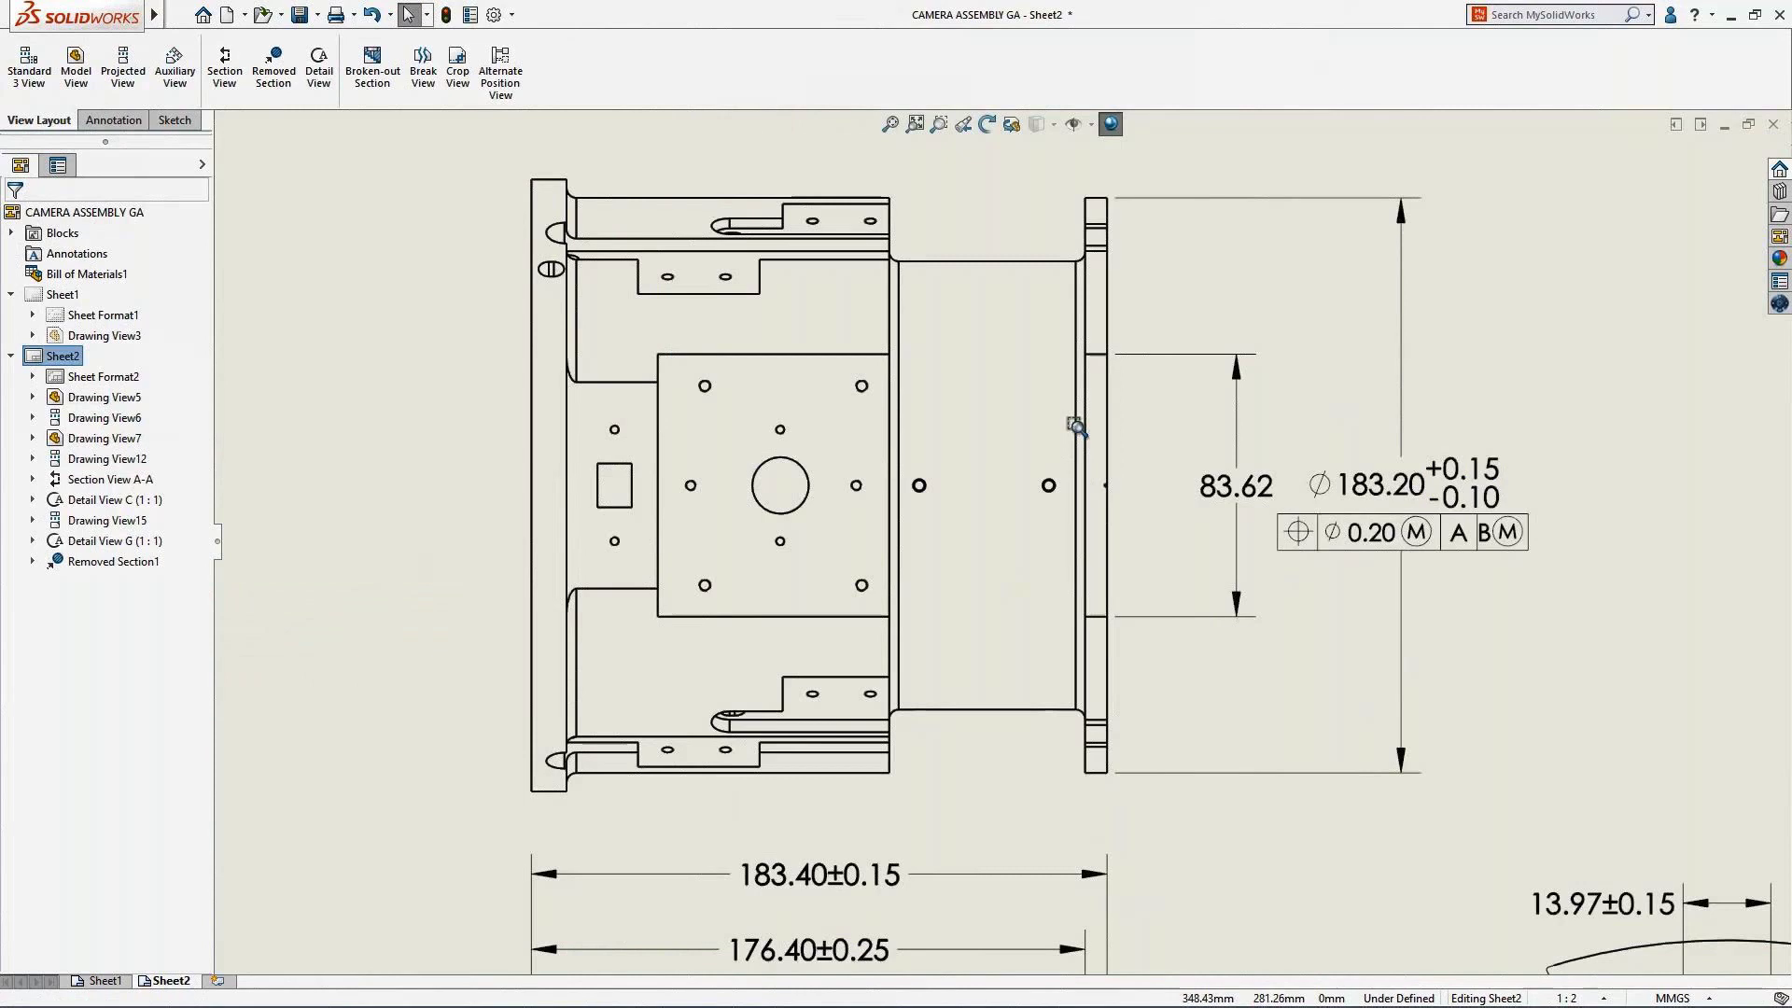
Step: Add specified-limit tolerance modifiers to the 183.20 diameter dimension on Sheet2, GN for the upper limit and LP for the lower
{"action": "left_click", "coordinate": [1369, 478]}
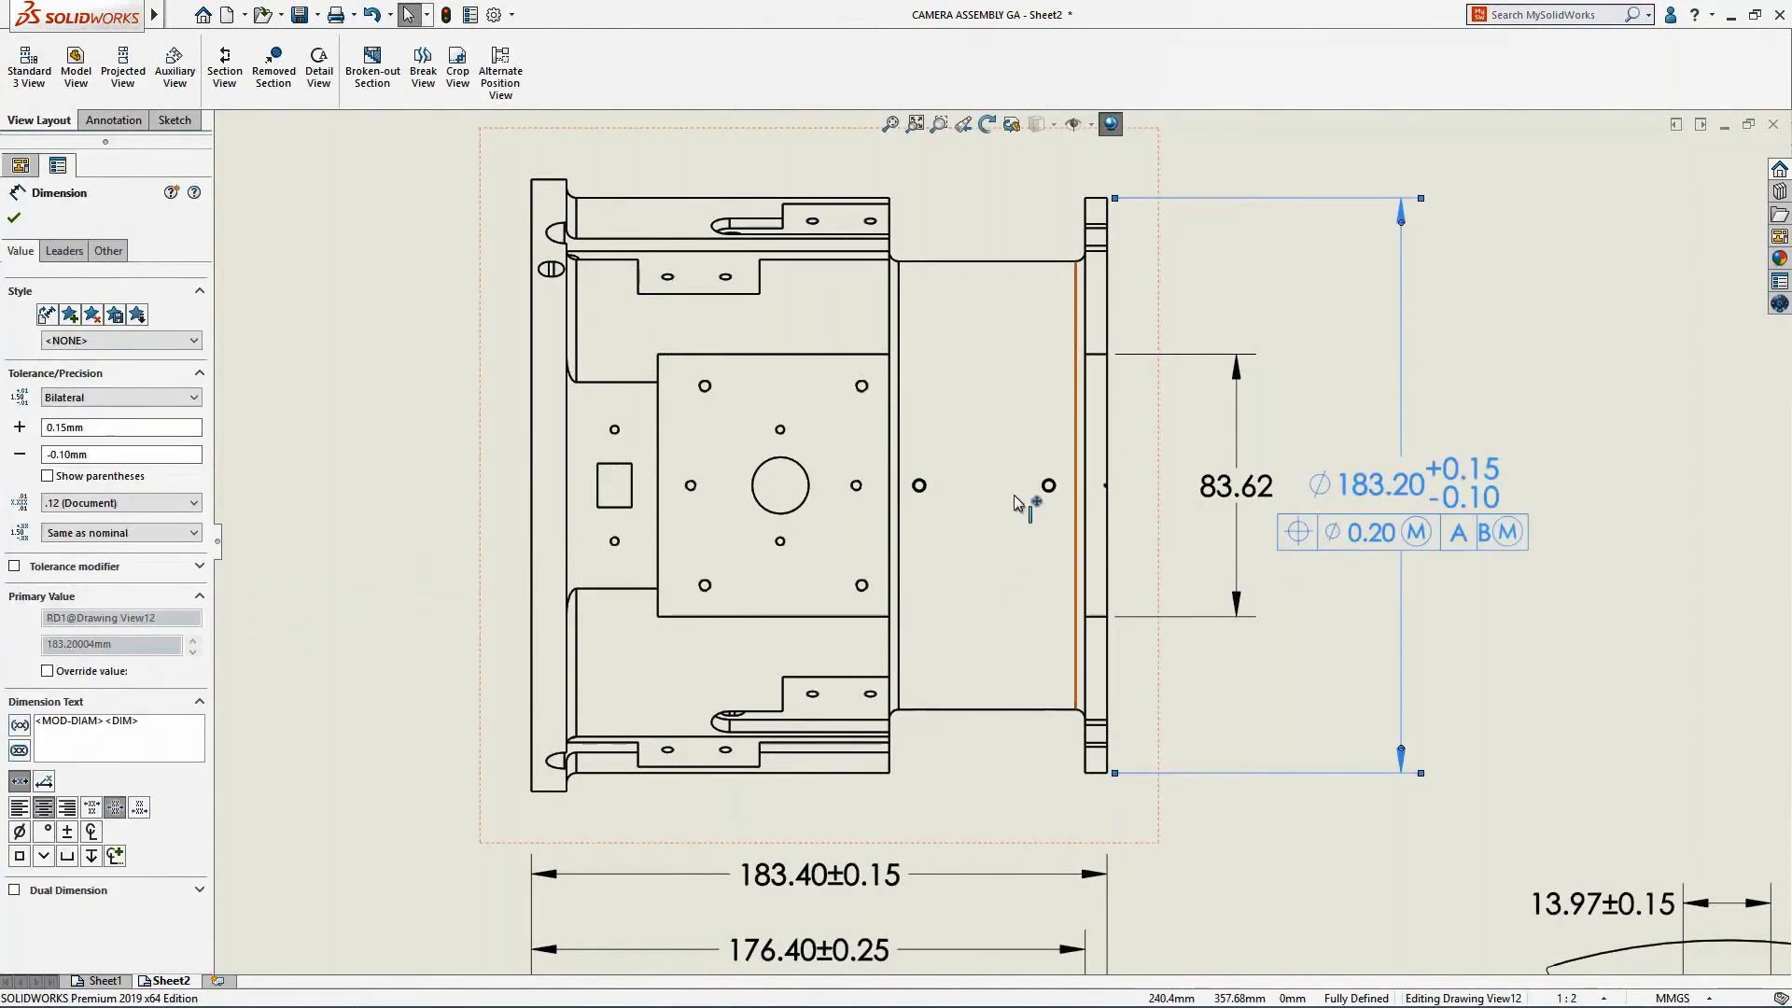
{"action": "left_click", "coordinate": [14, 567]}
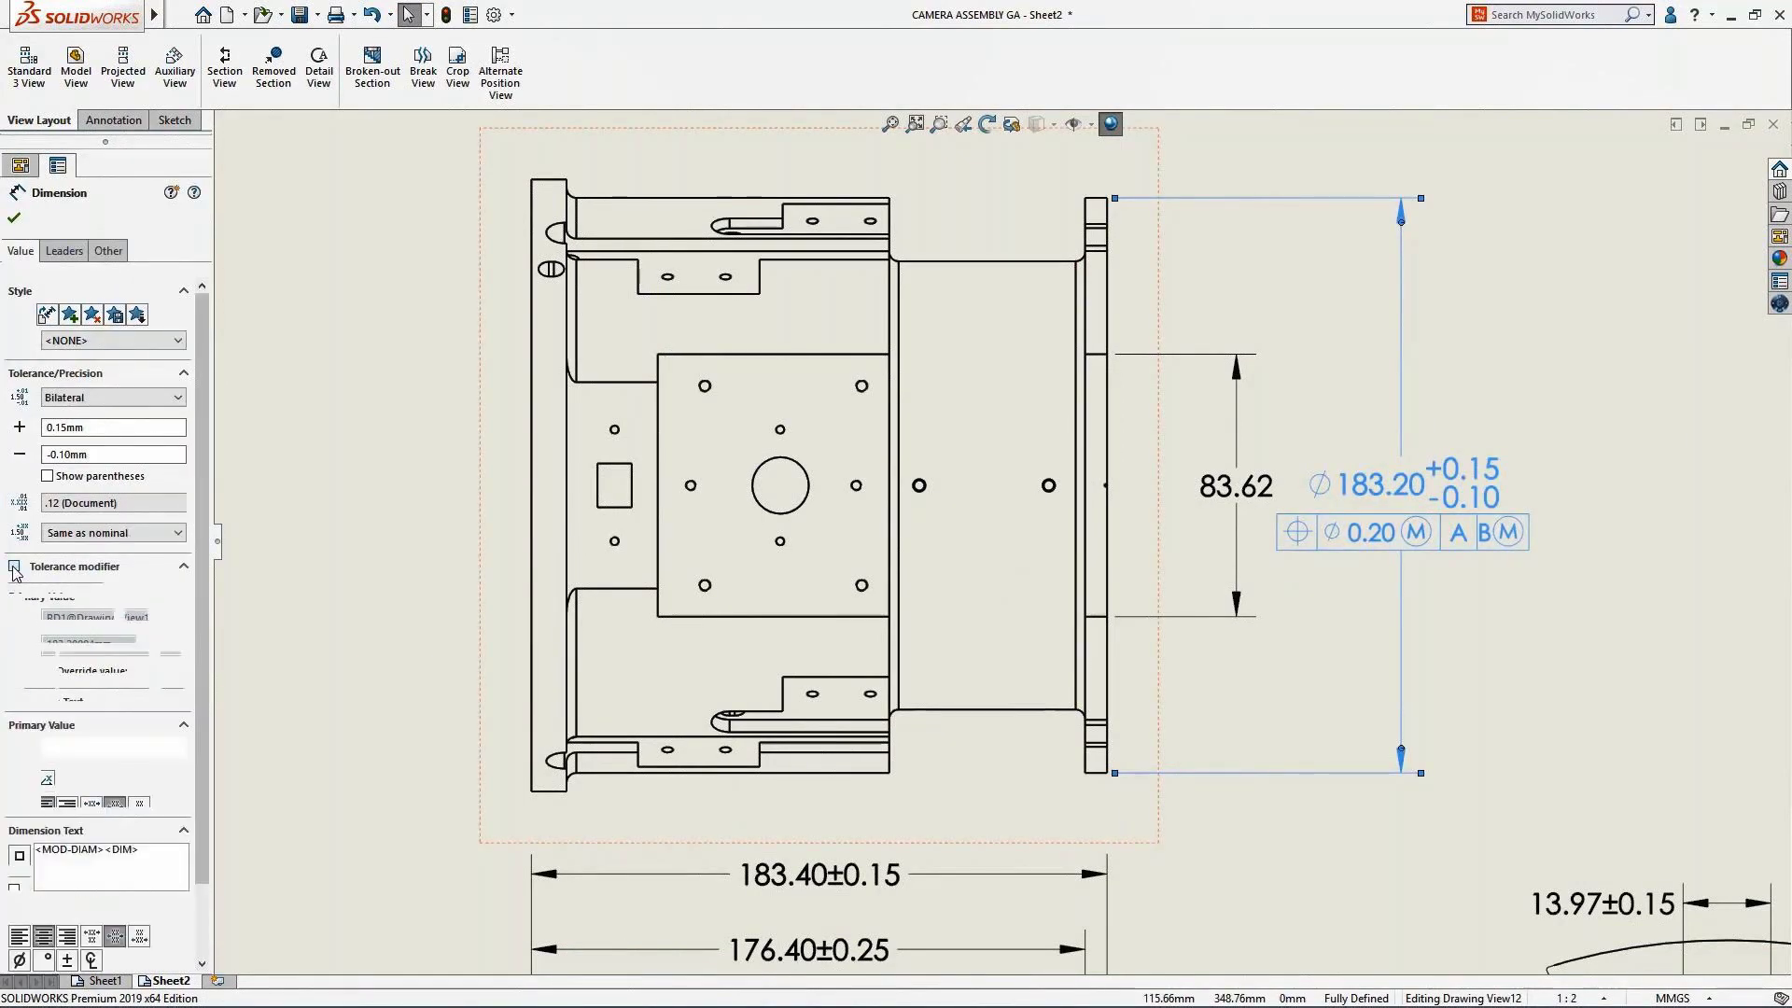
{"action": "left_click", "coordinate": [15, 634]}
{"action": "left_click", "coordinate": [121, 660]}
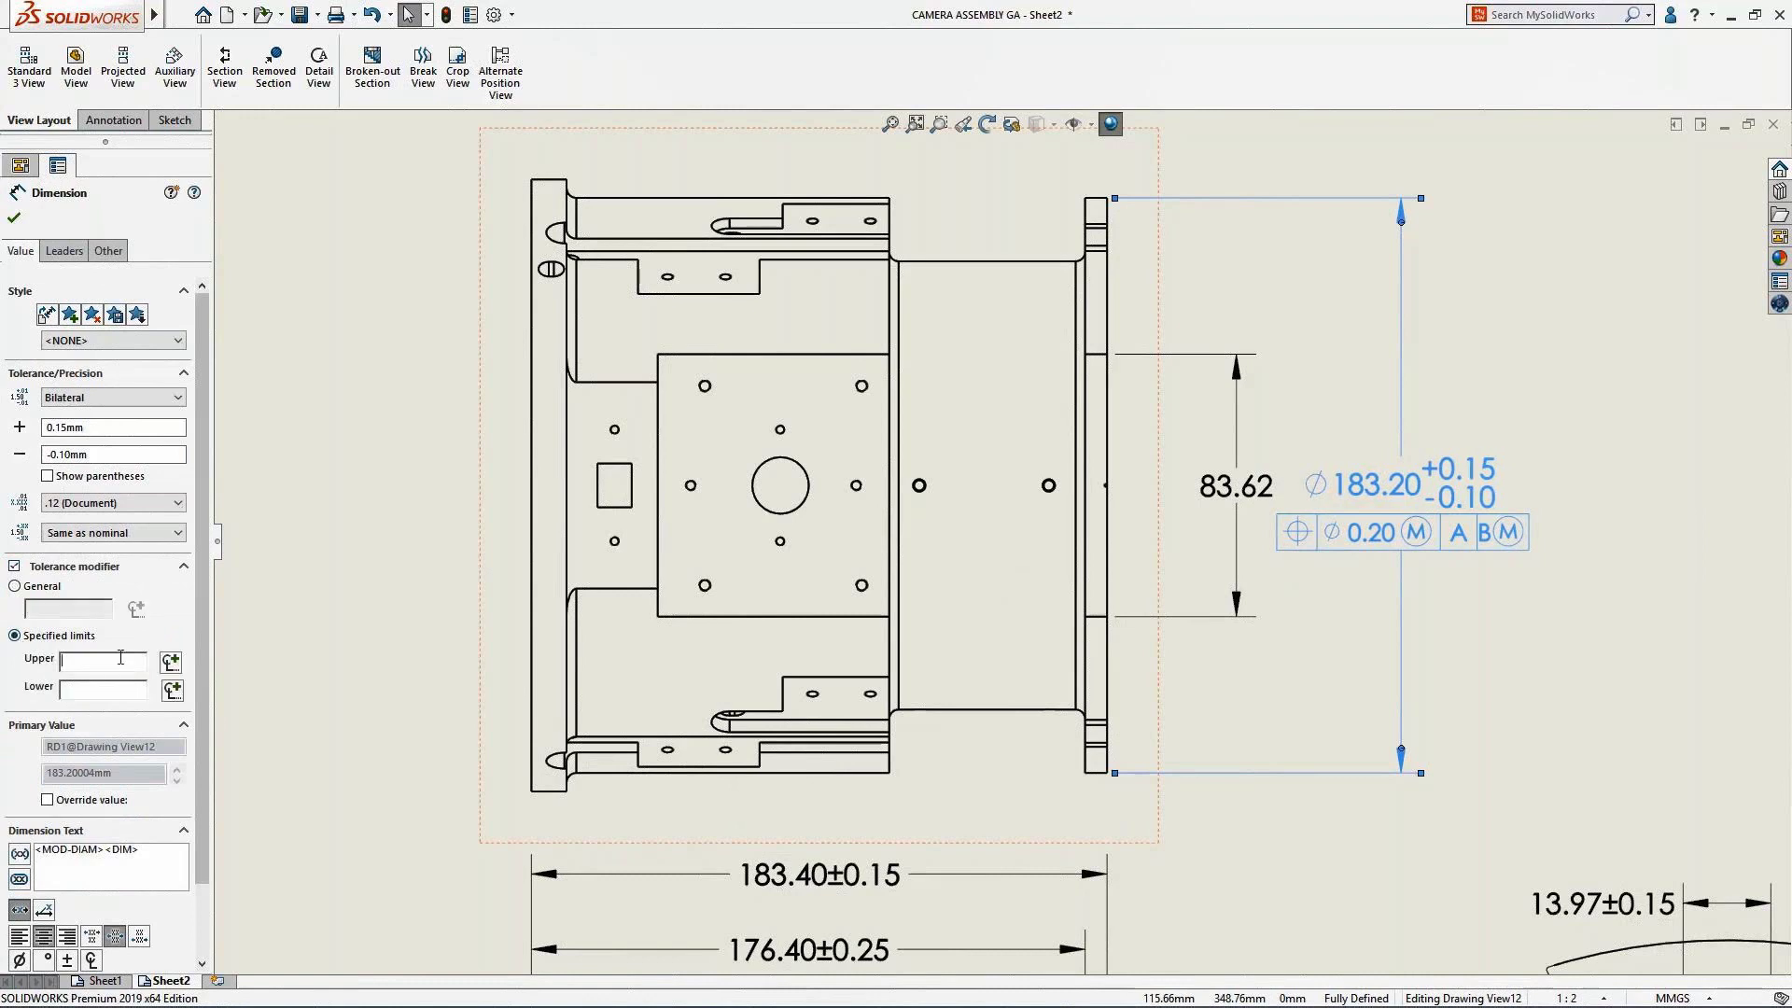
{"action": "left_click", "coordinate": [170, 662]}
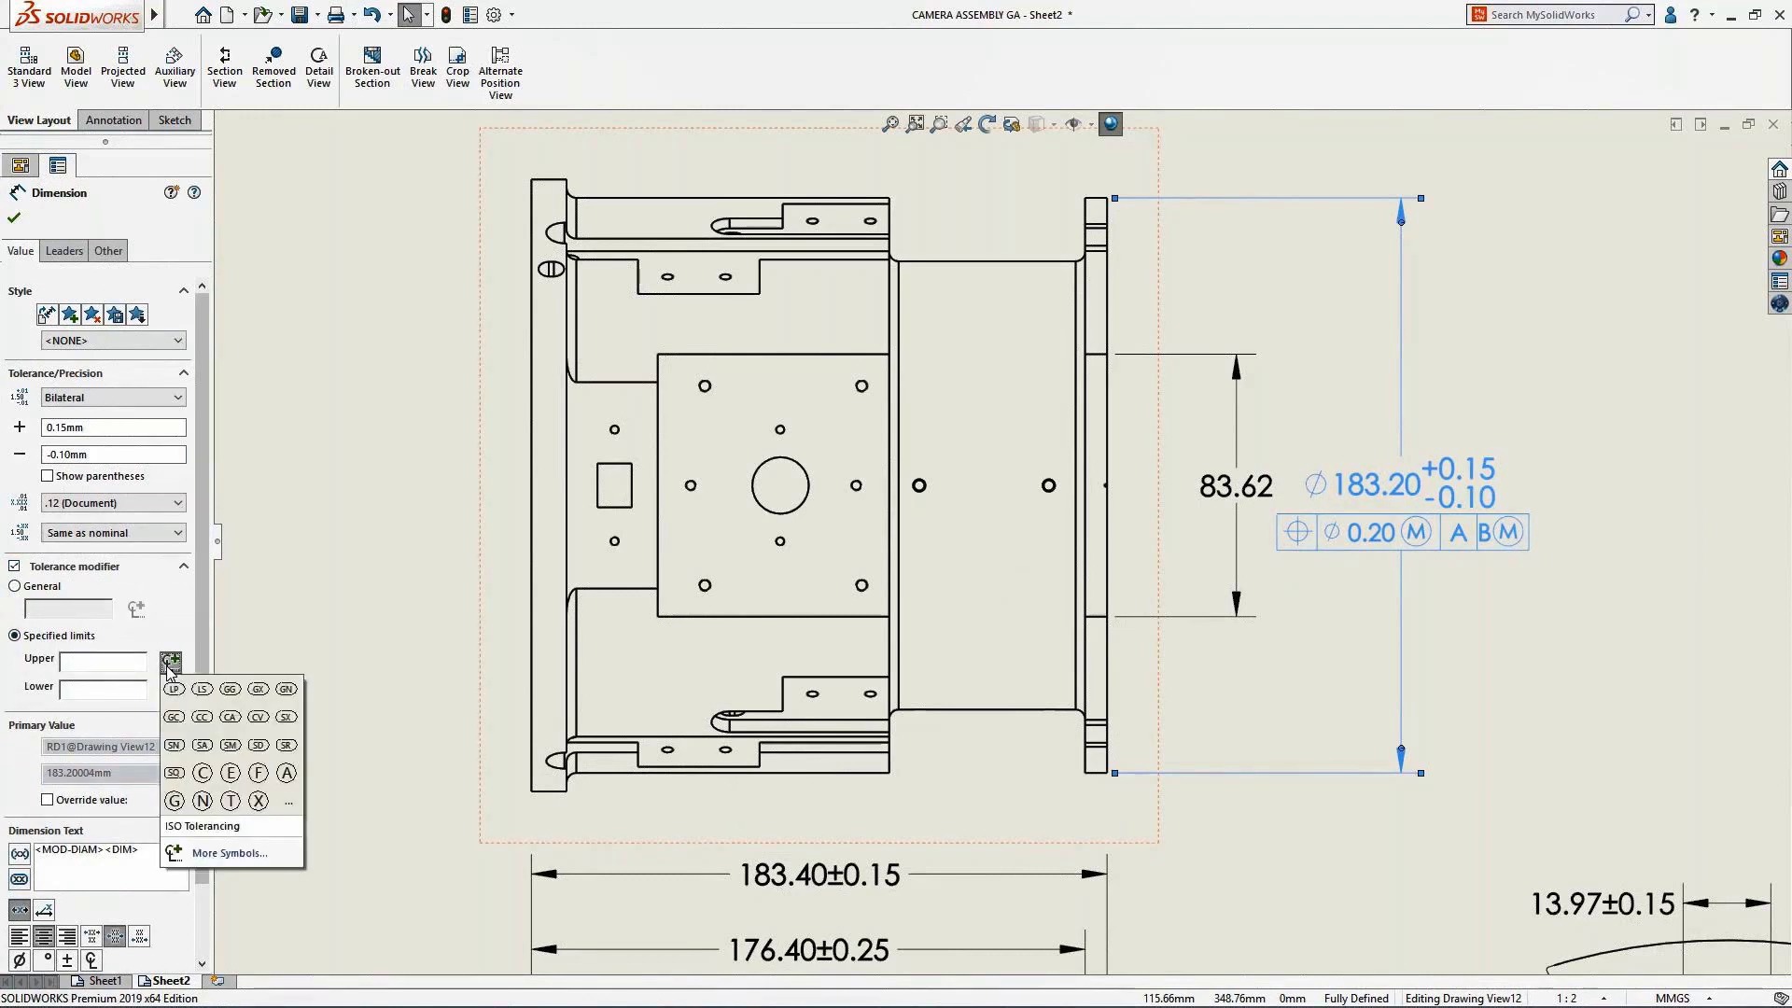
{"action": "left_click", "coordinate": [286, 689]}
{"action": "left_click", "coordinate": [172, 690]}
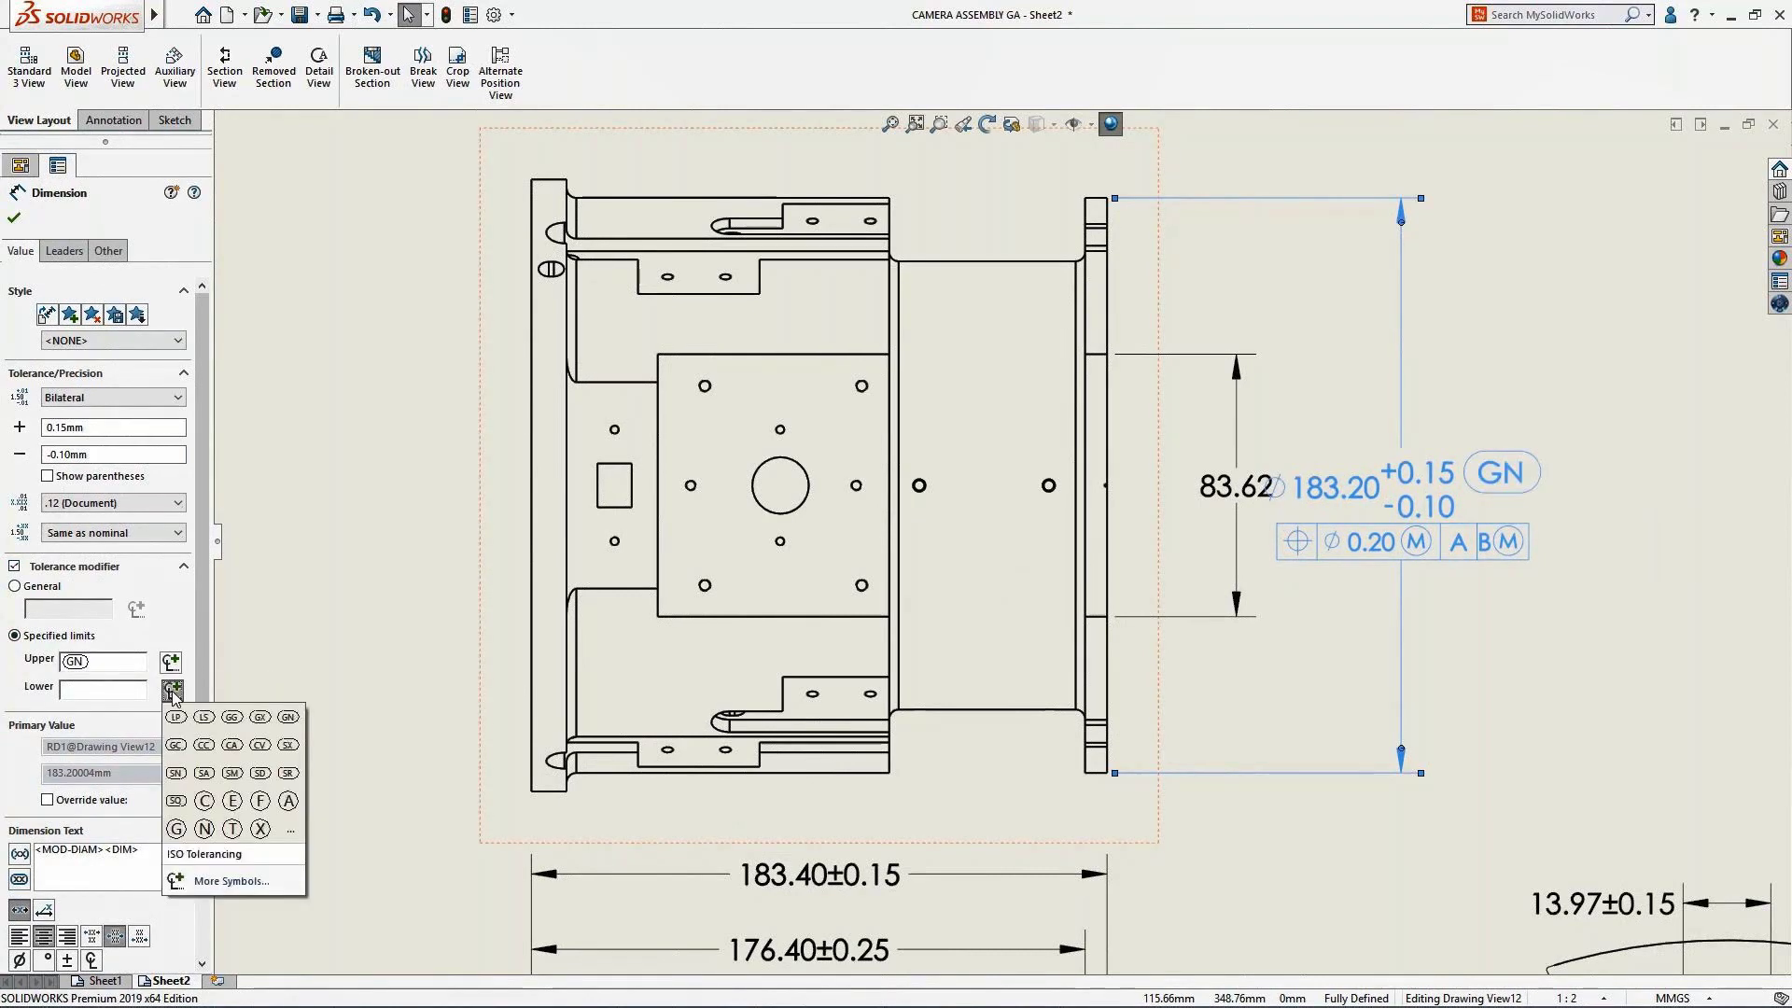
{"action": "left_click", "coordinate": [176, 718]}
{"action": "left_click", "coordinate": [298, 636]}
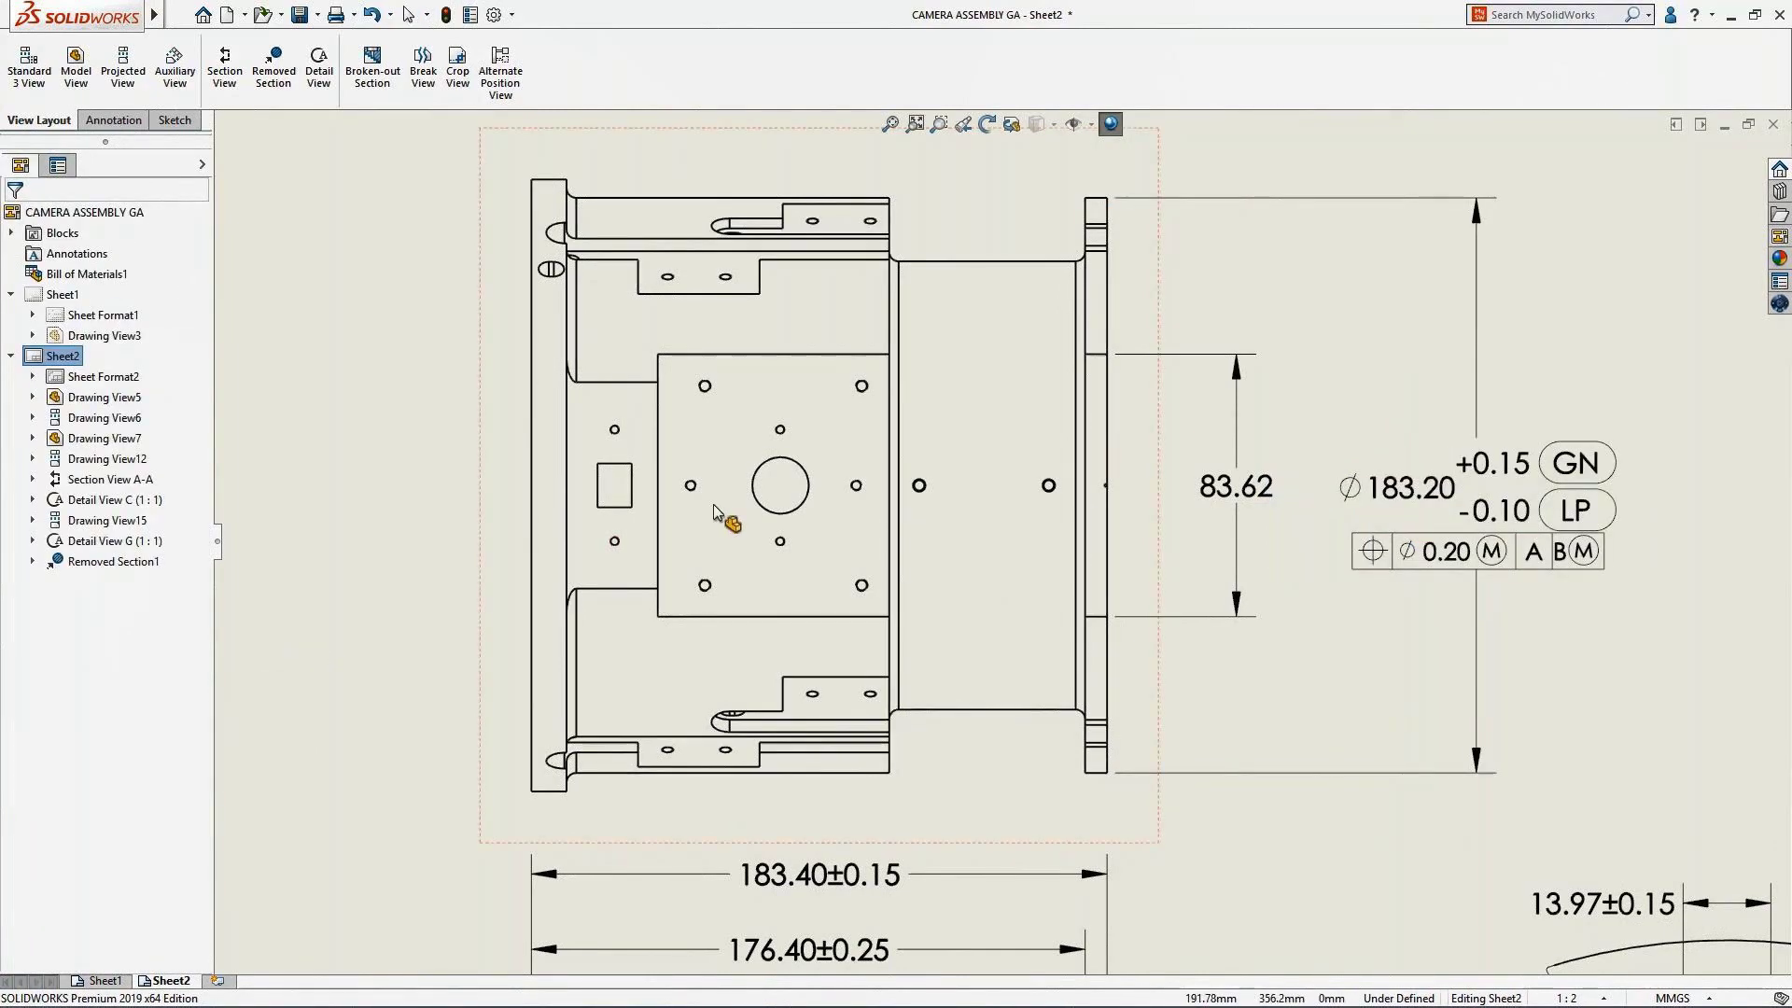
Step: Insert a hole table for the top view's rectangular plate face, using the large central hole as origin, at the sheet's upper-left corner
{"action": "scroll", "coordinate": [713, 504], "scroll_direction": "up", "scroll_amount": 3}
{"action": "middle_click_drag", "start_coordinate": [548, 521], "coordinate": [881, 529]}
{"action": "right_click", "coordinate": [640, 502]}
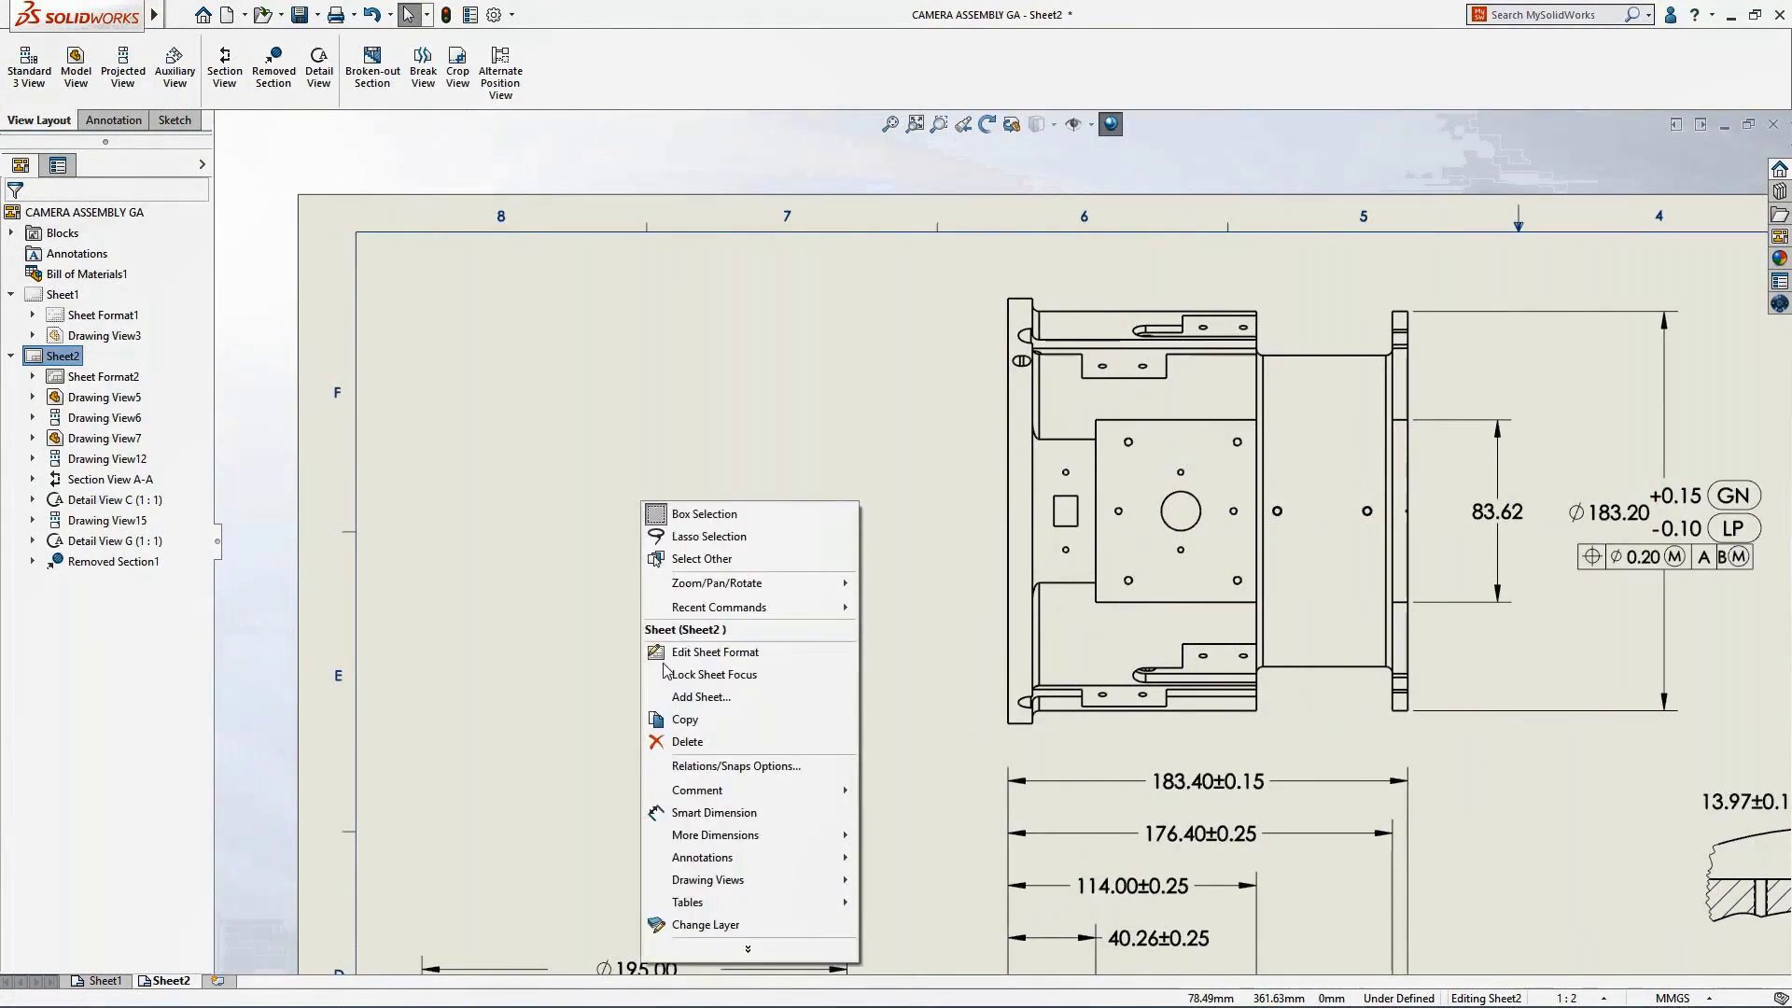
{"action": "mouse_move", "coordinate": [723, 903]}
{"action": "left_click", "coordinate": [570, 791]}
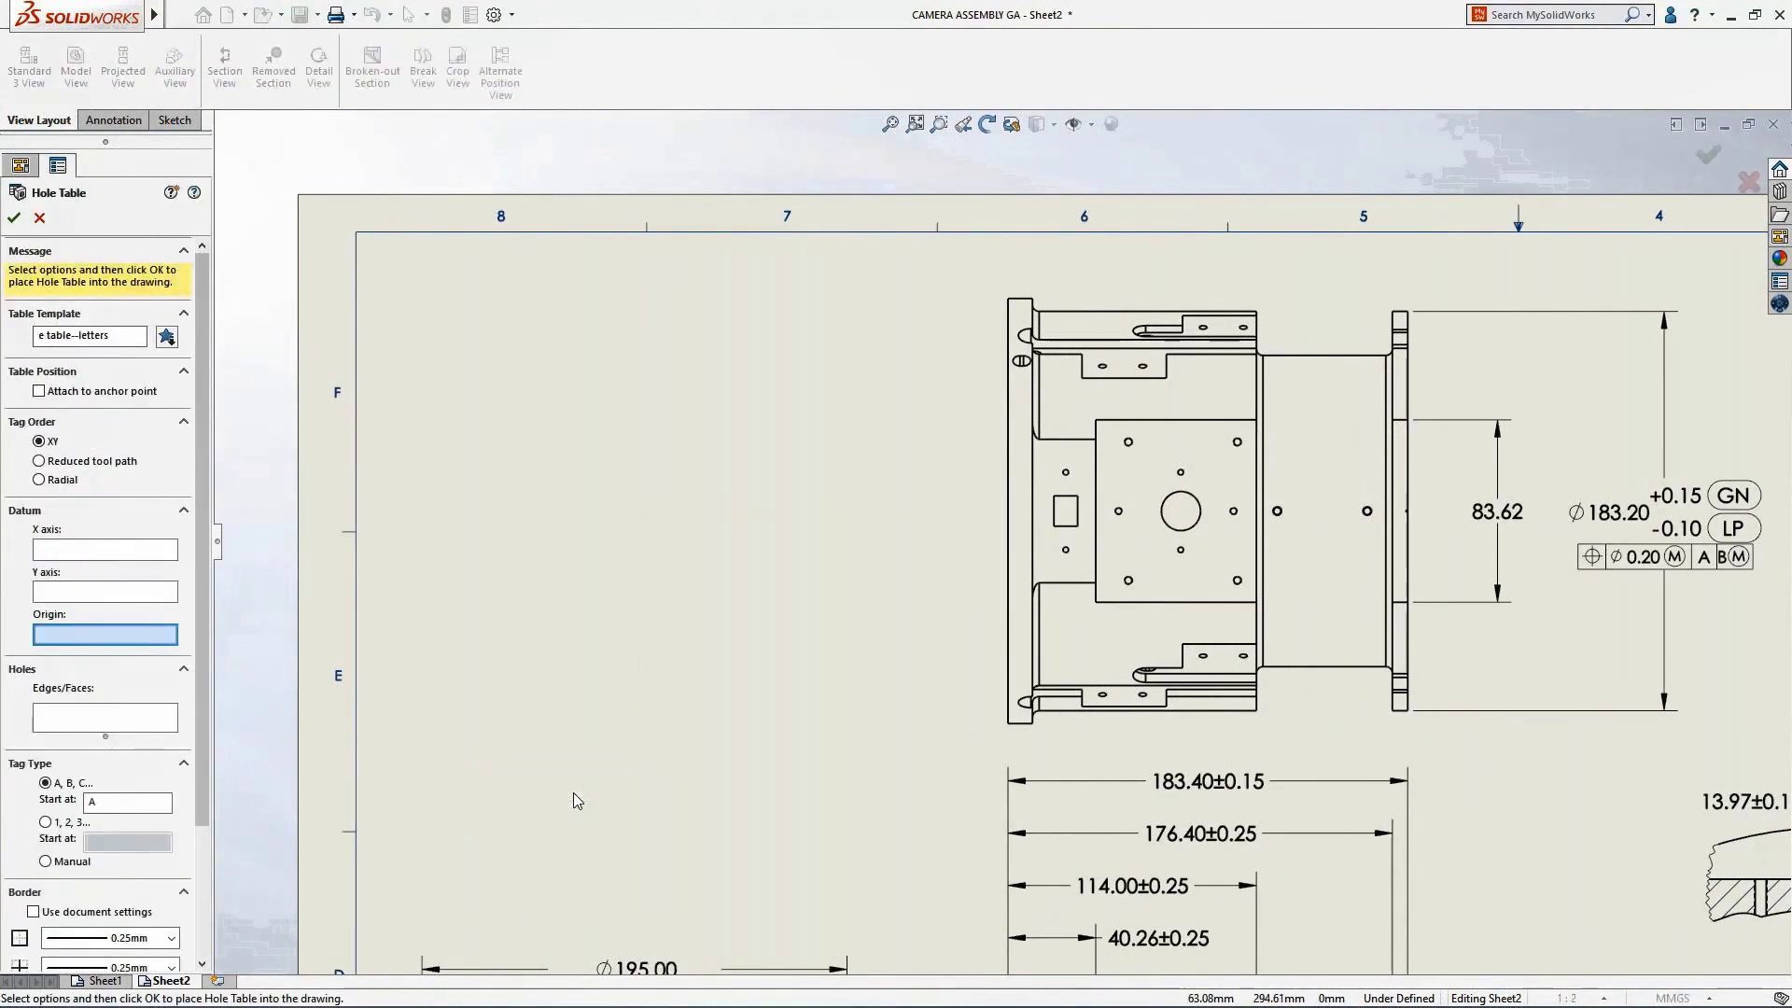
{"action": "left_click", "coordinate": [1180, 530]}
{"action": "left_click", "coordinate": [1150, 549]}
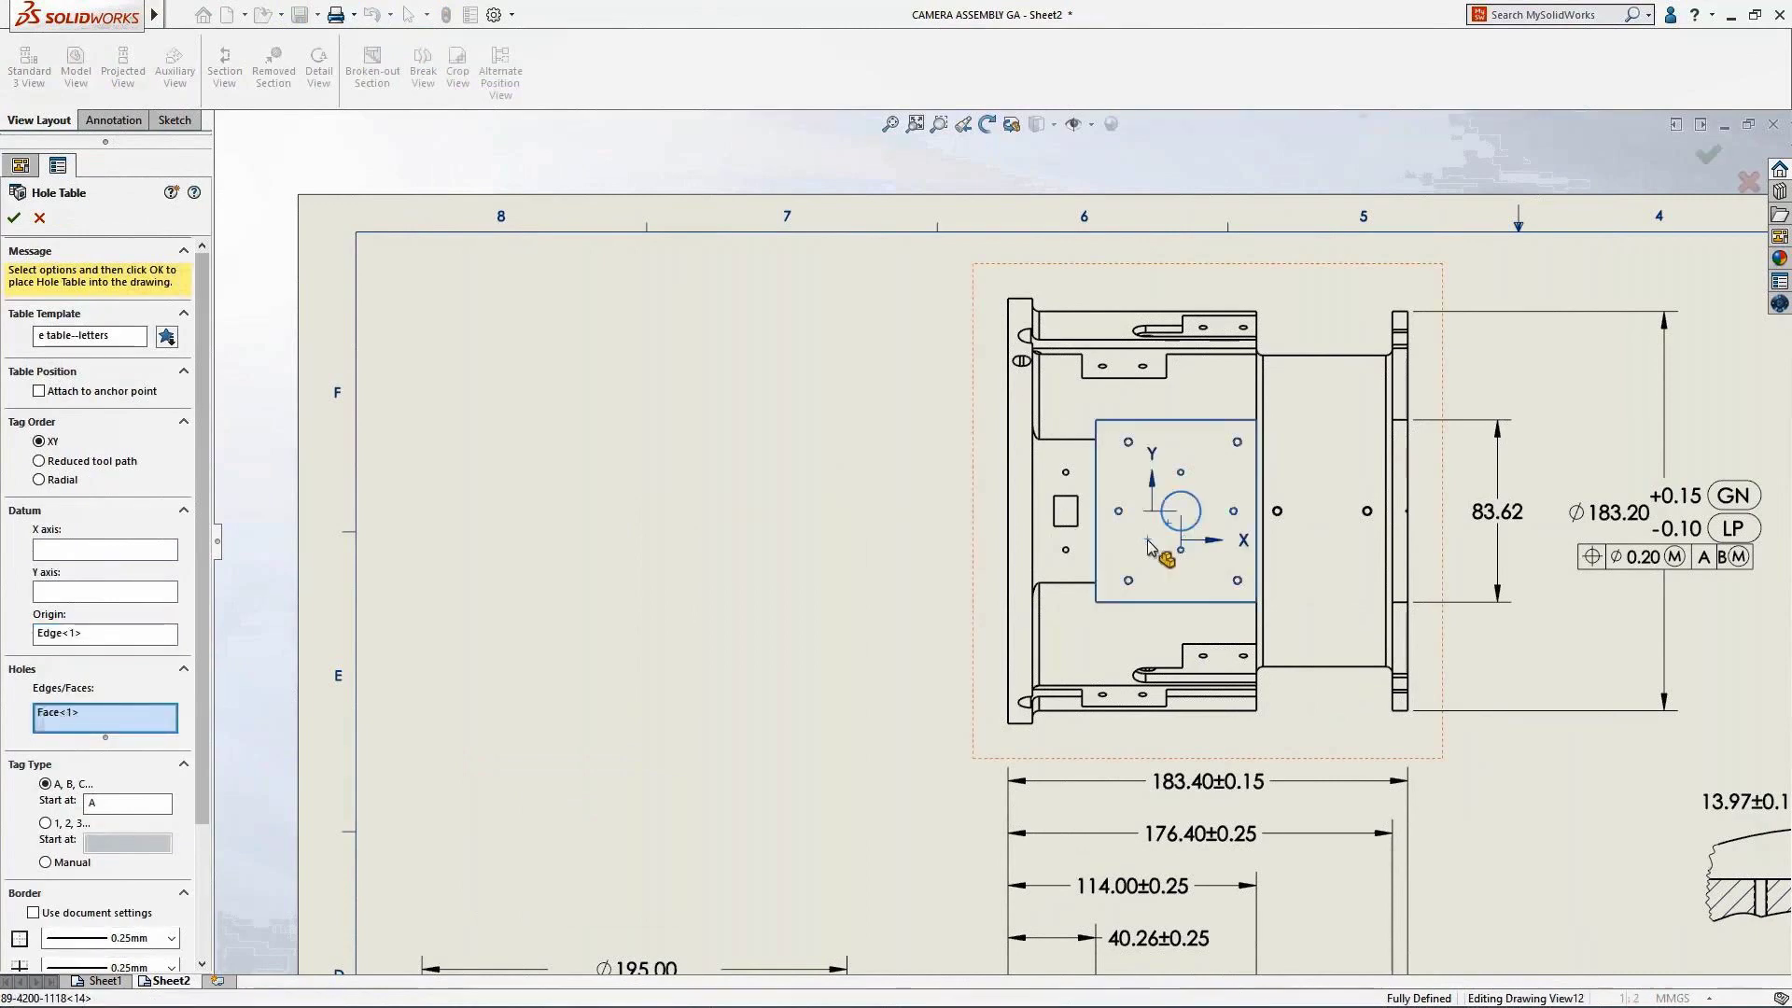
{"action": "right_click", "coordinate": [766, 551]}
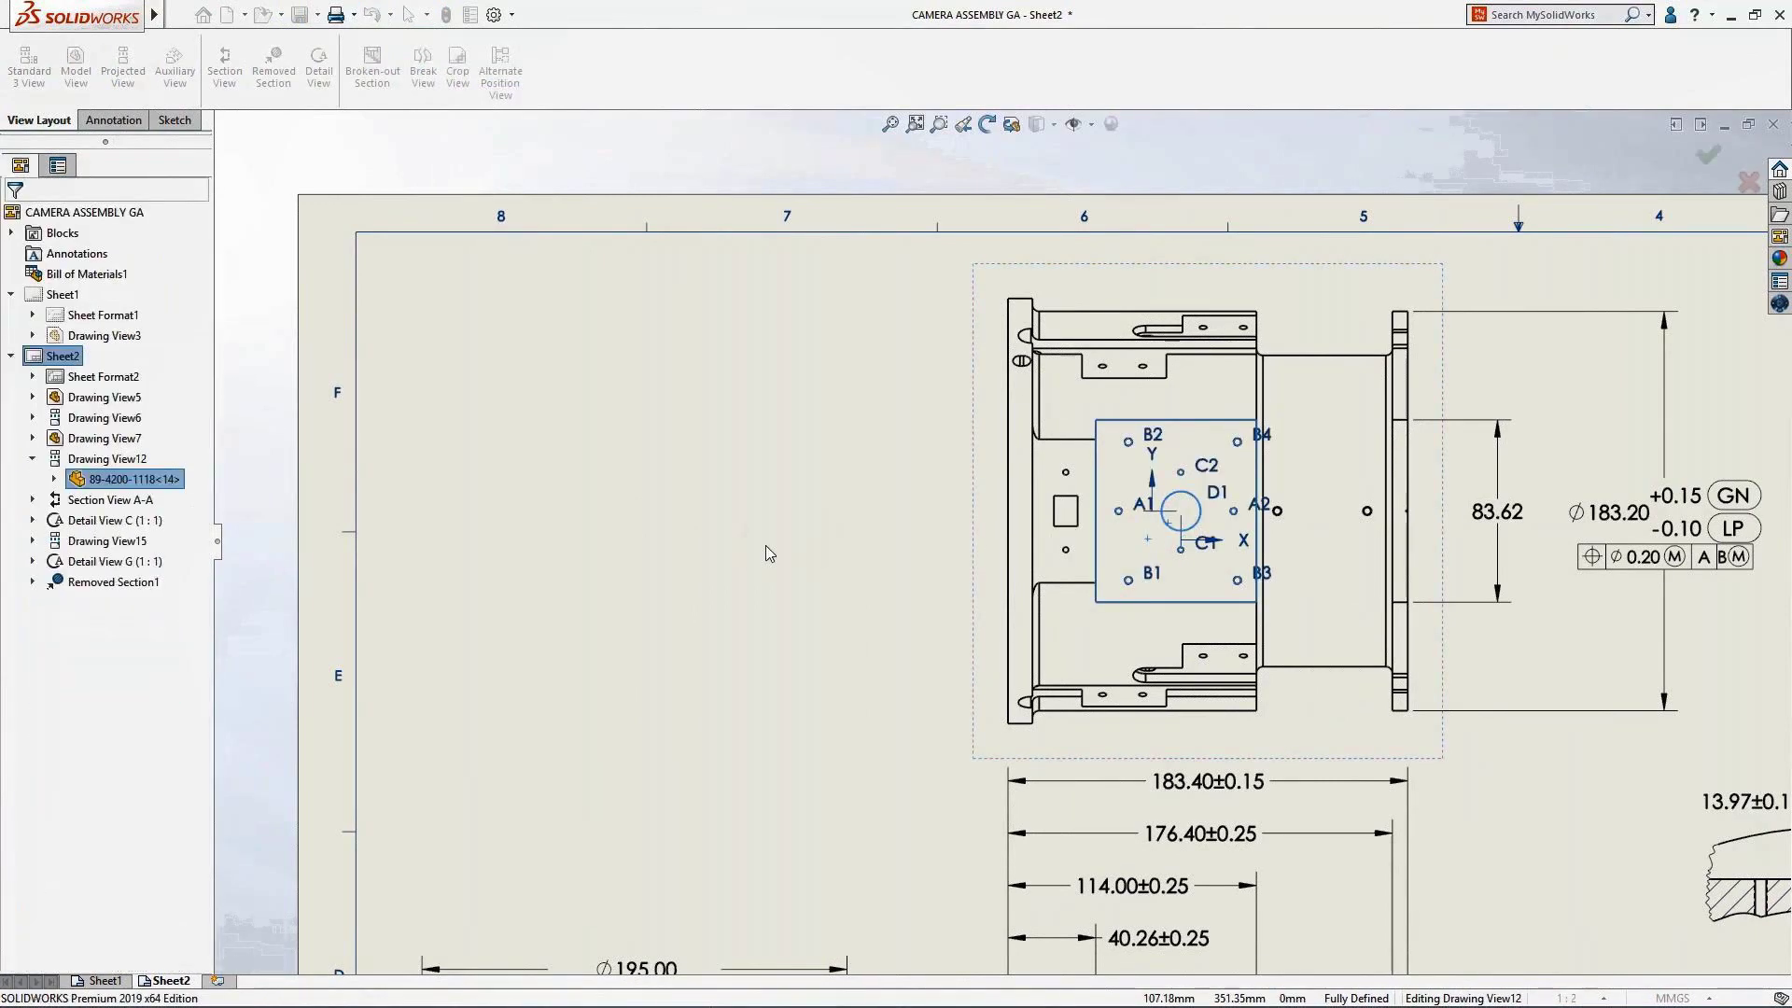
{"action": "left_click", "coordinate": [345, 222]}
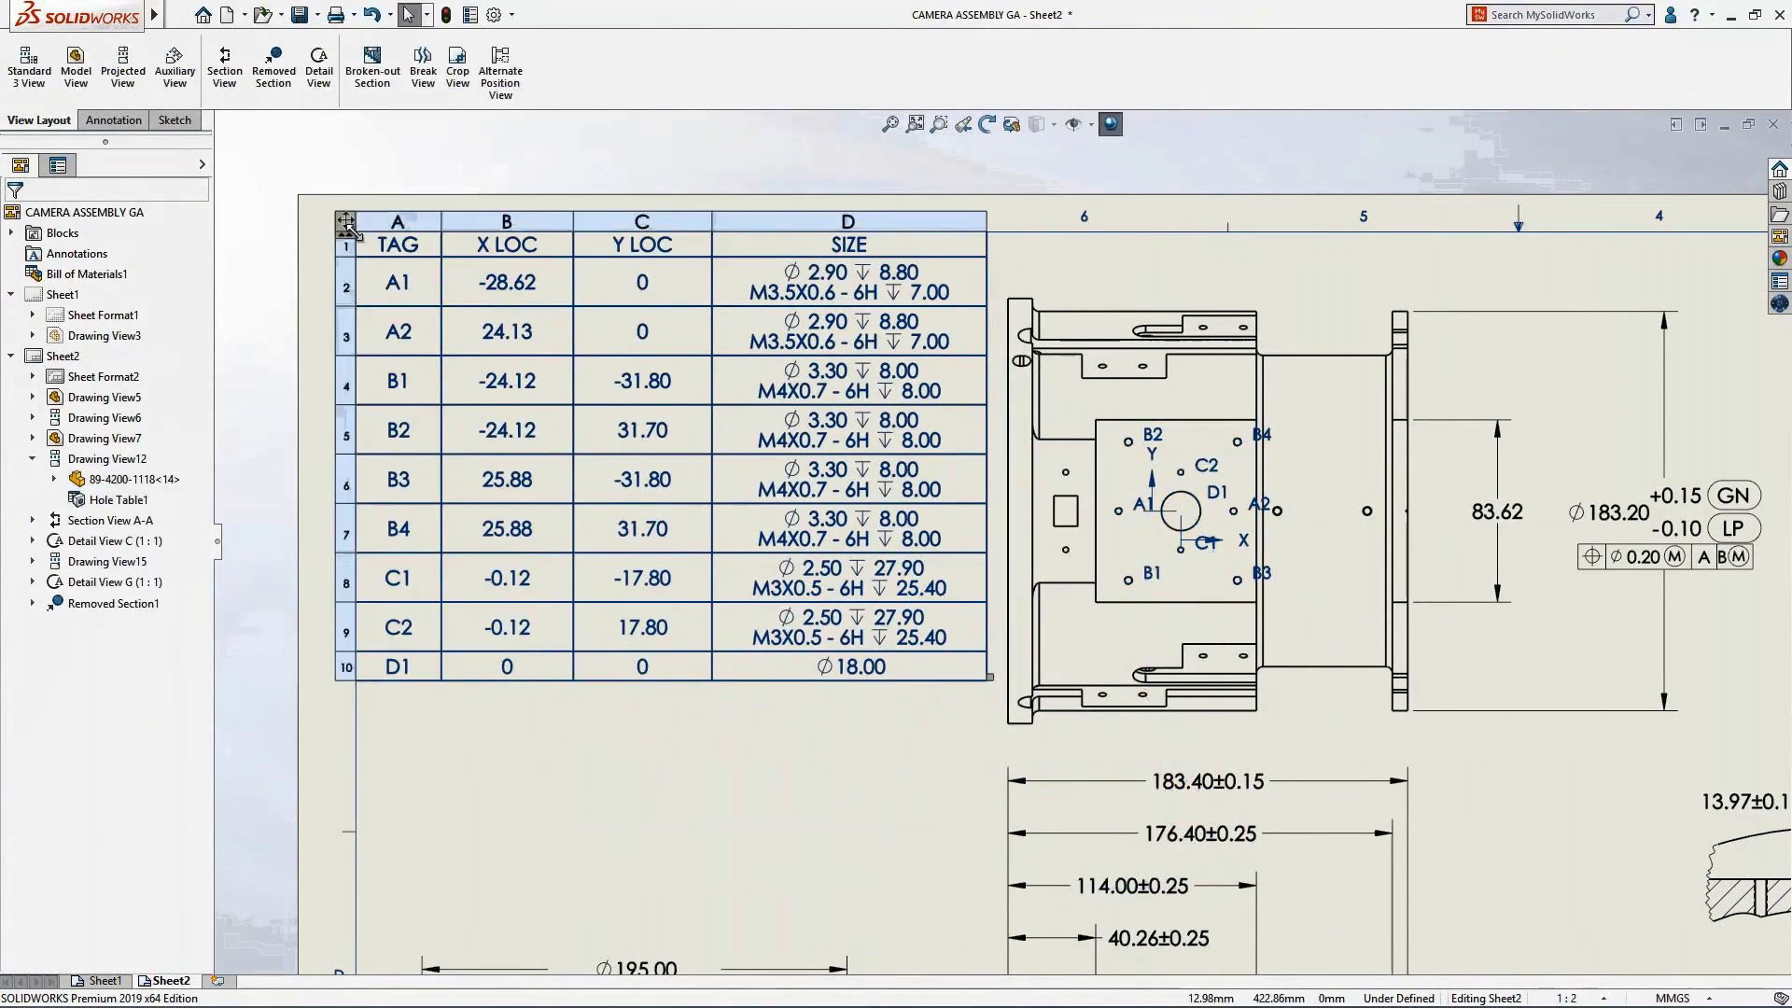
Step: Try the reduced tool path tag order on the hole table and settle on Radial order
{"action": "left_click", "coordinate": [348, 224]}
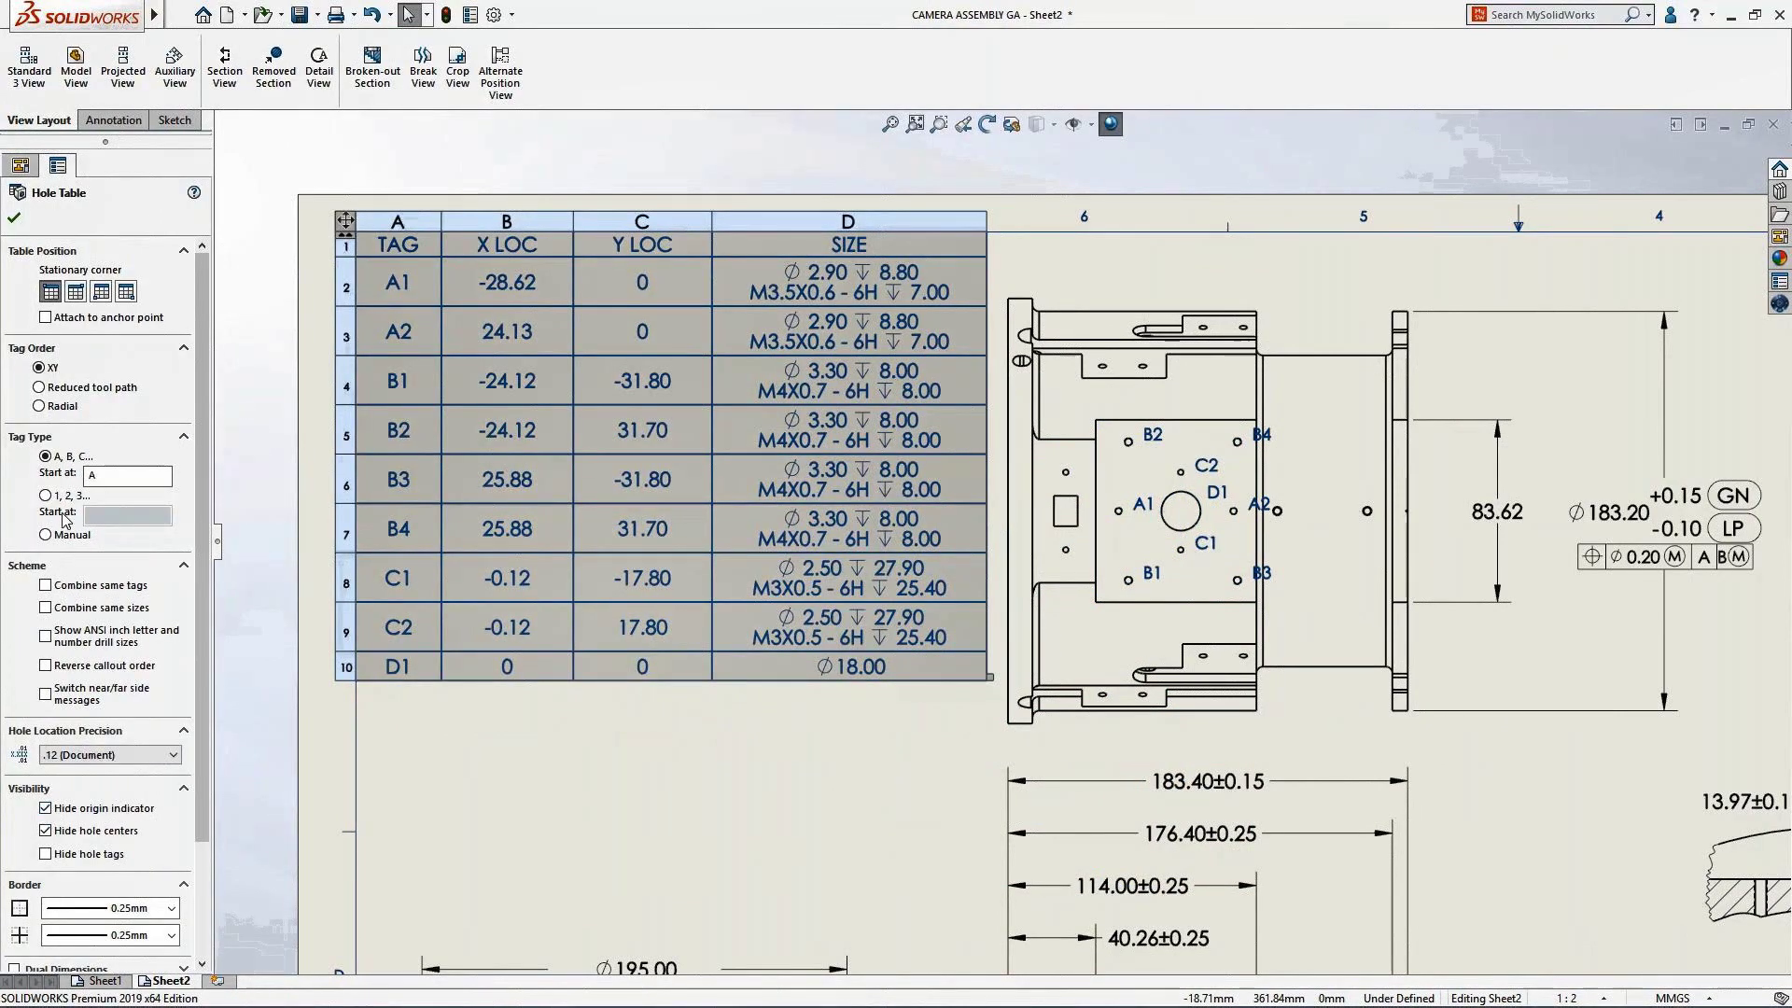
{"action": "left_click", "coordinate": [40, 387]}
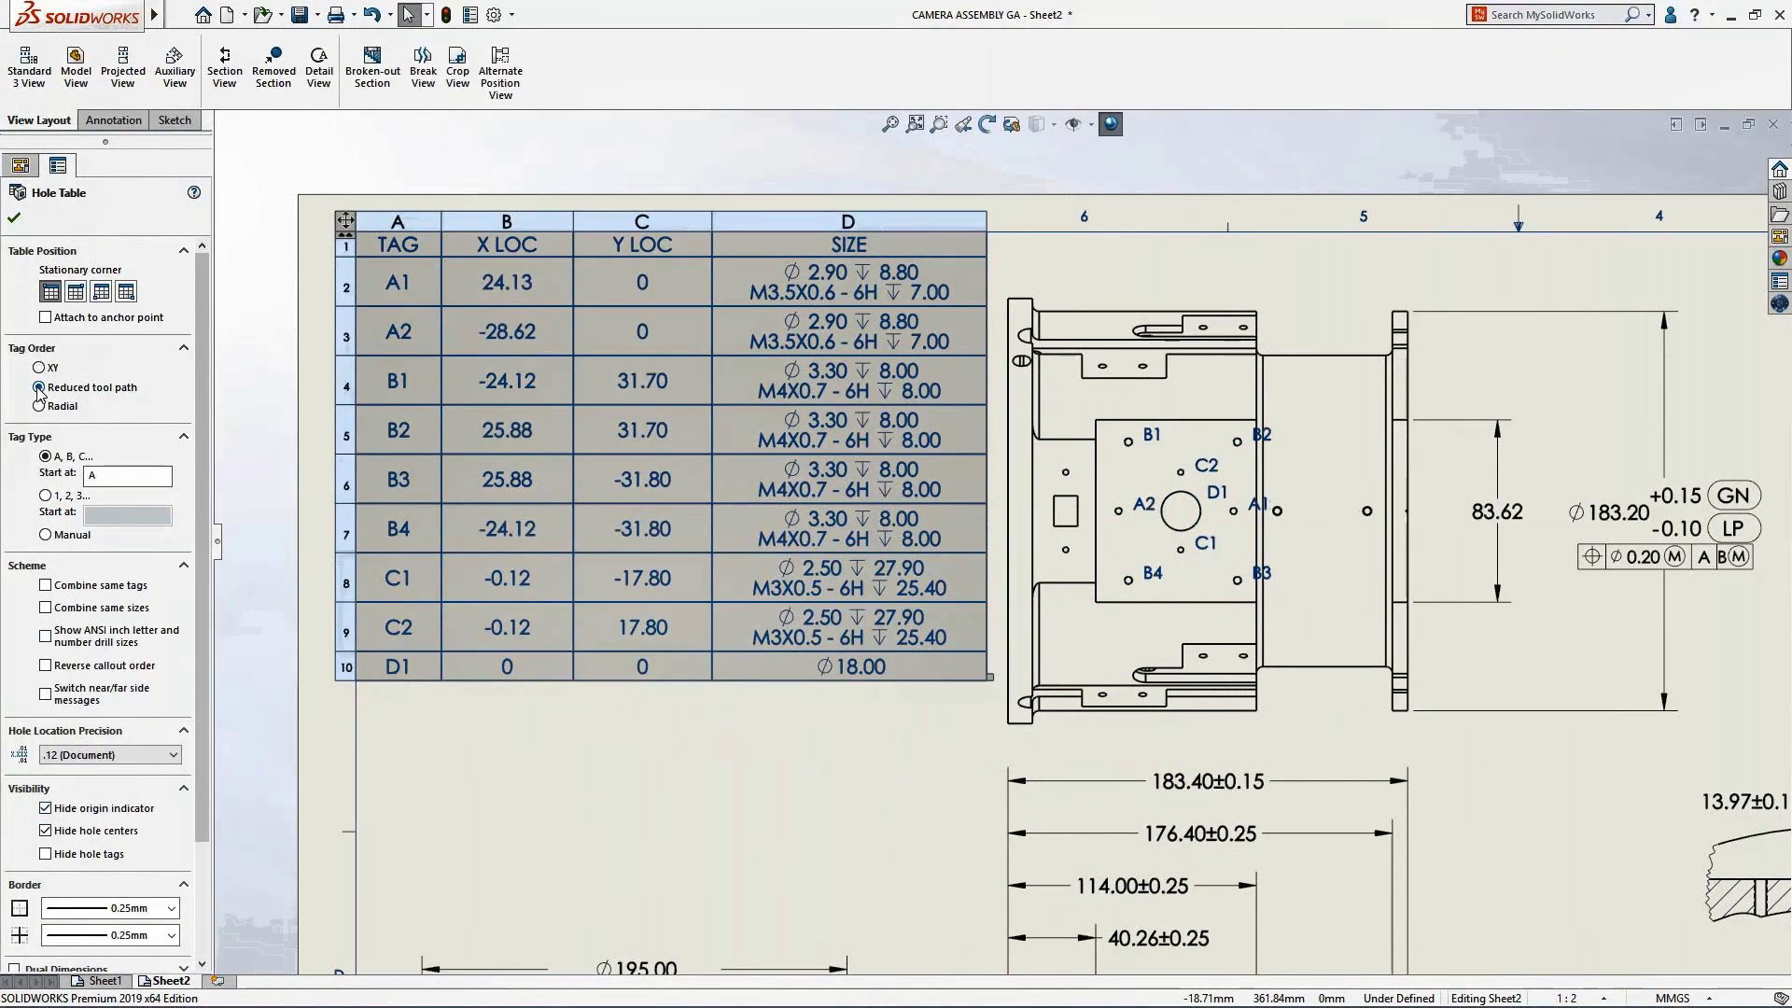
{"action": "left_click", "coordinate": [39, 406]}
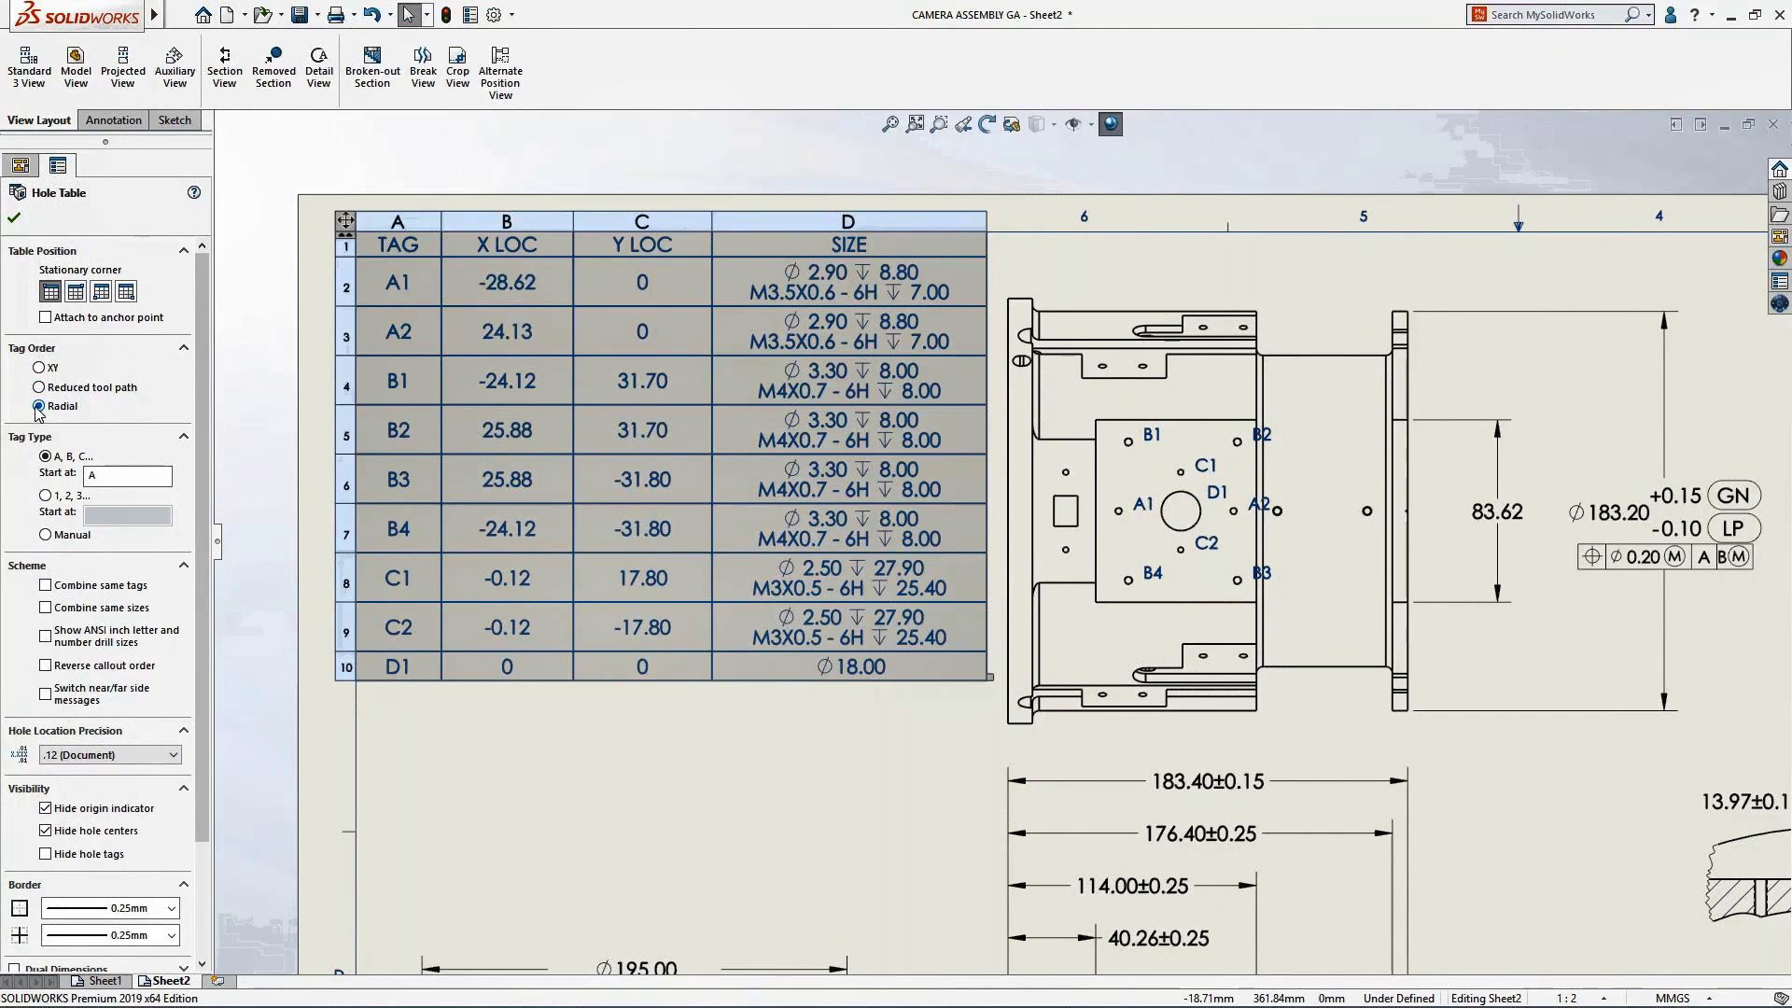
Step: Manually retag the hole table's A holes as AA and B holes as BB, and combine same sizes
{"action": "left_click", "coordinate": [45, 534]}
{"action": "left_click", "coordinate": [105, 557]}
{"action": "type", "text": "AA"}
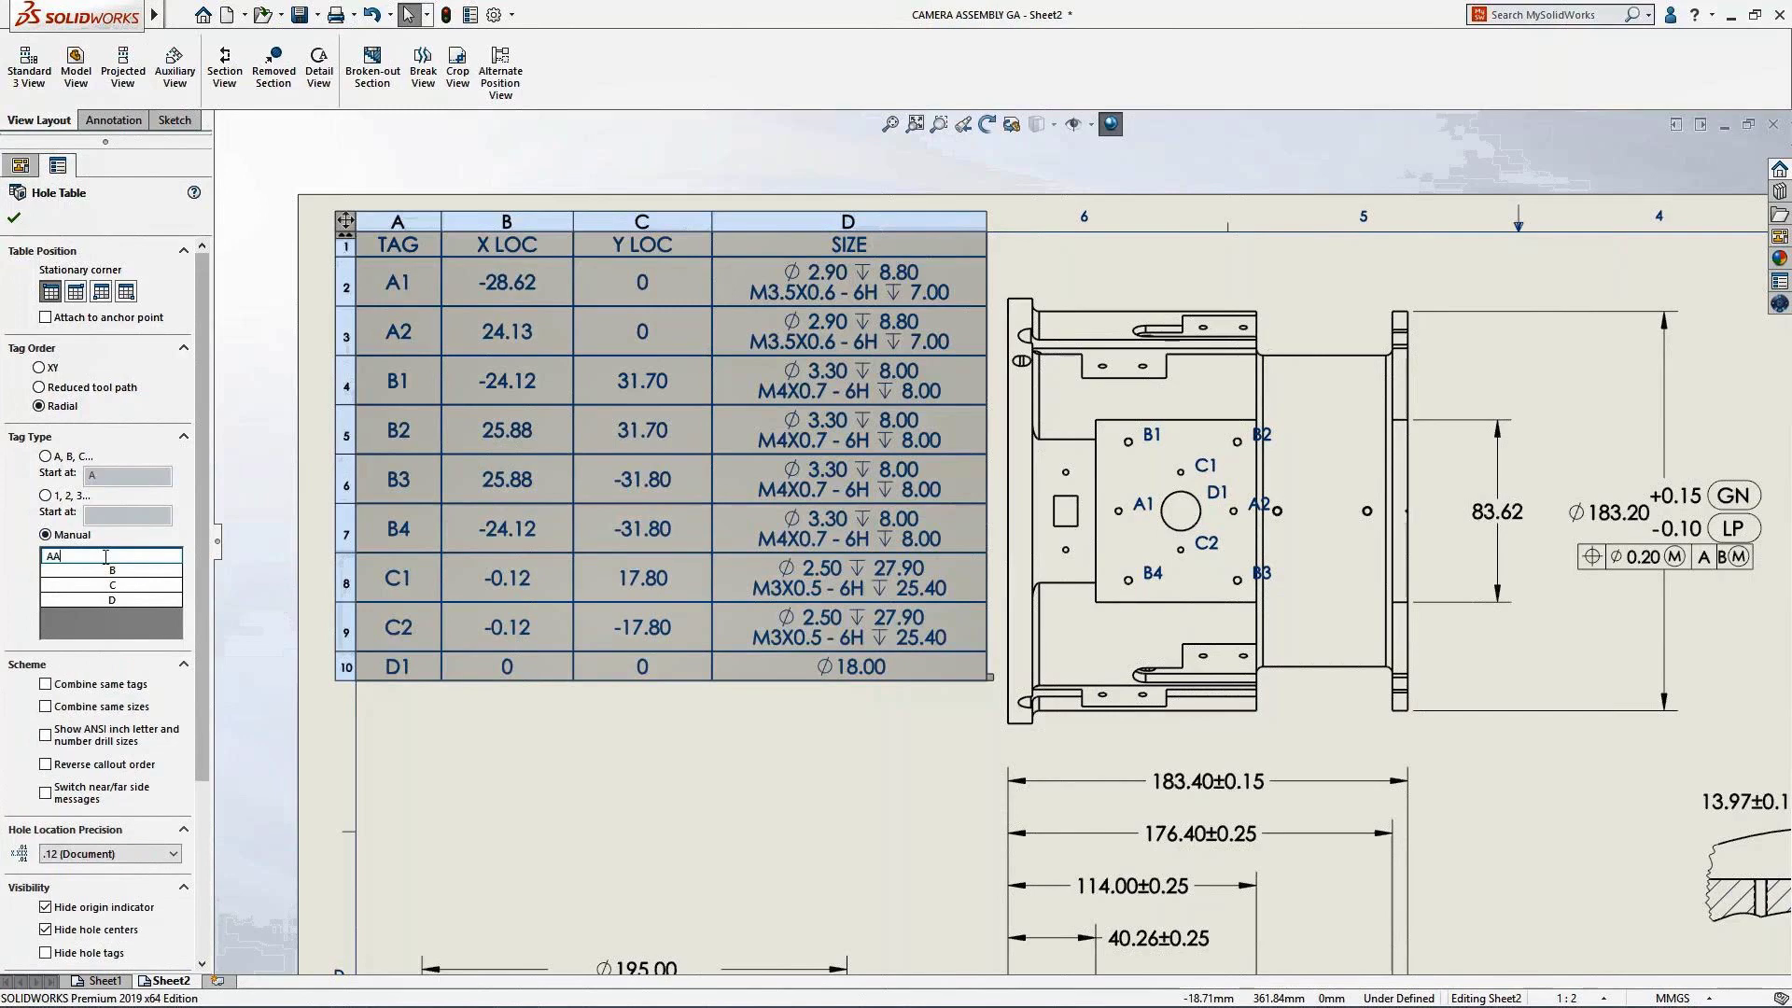
{"action": "left_click", "coordinate": [102, 571]}
{"action": "left_click", "coordinate": [100, 570]}
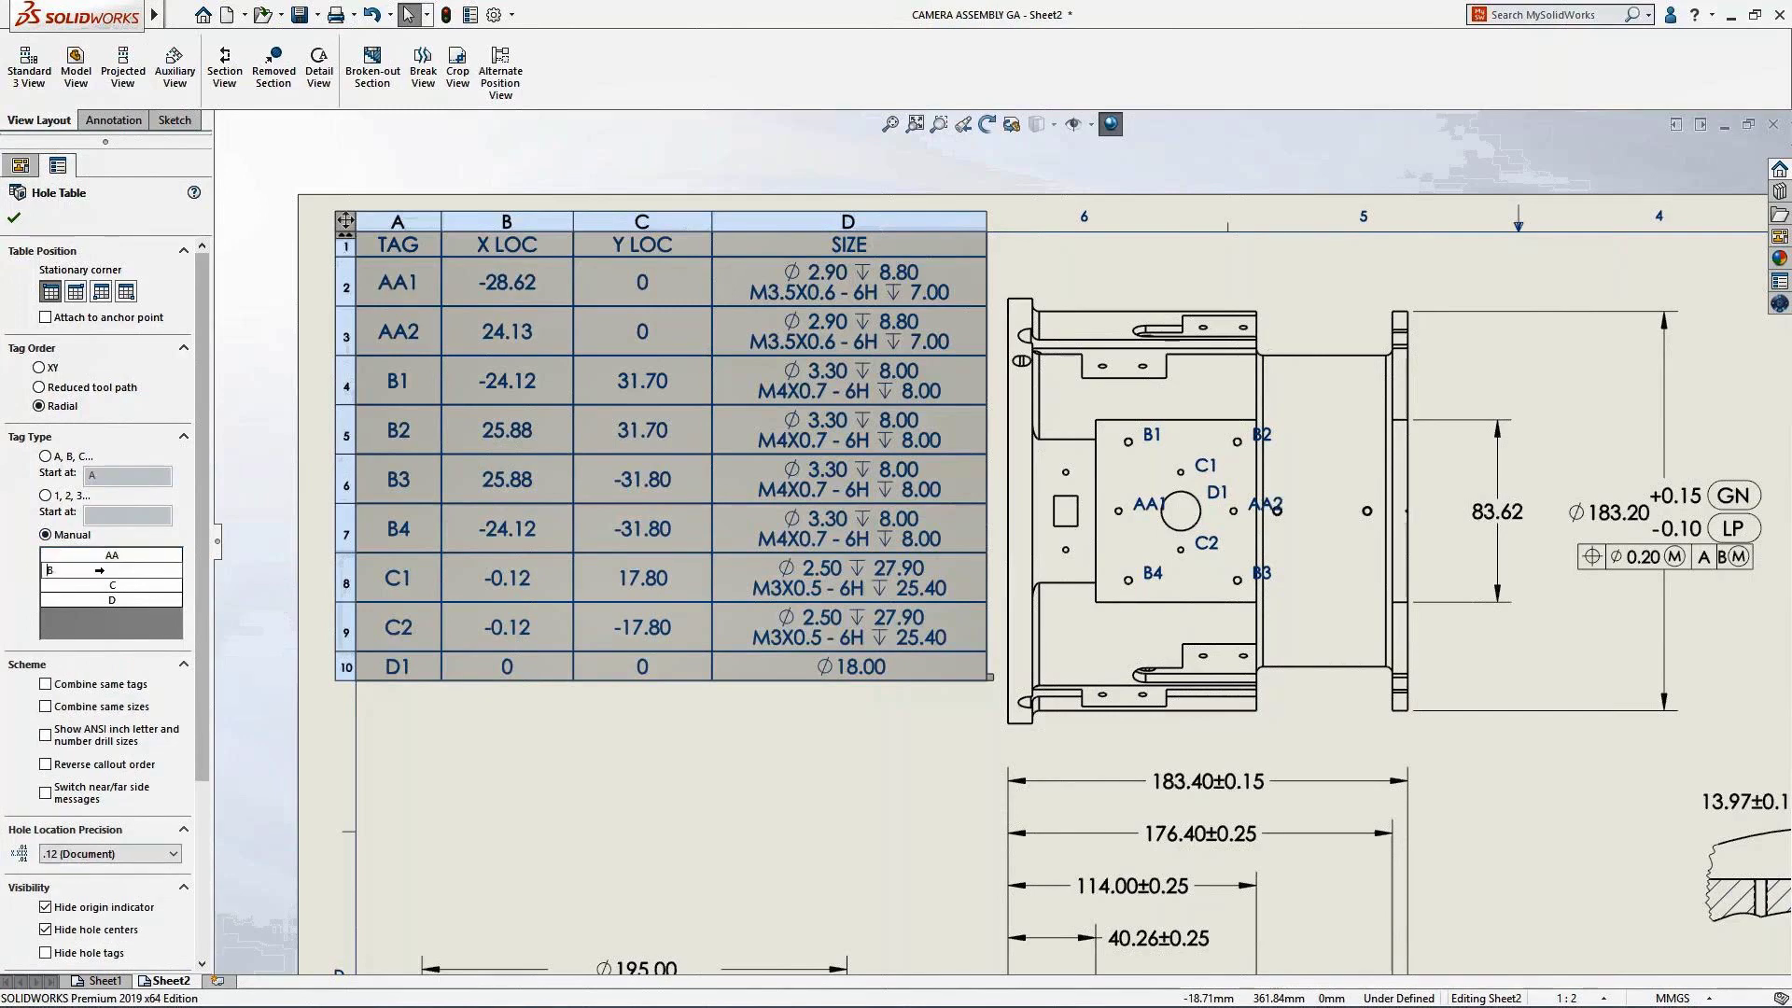
{"action": "type", "text": "B"}
{"action": "left_click", "coordinate": [92, 617]}
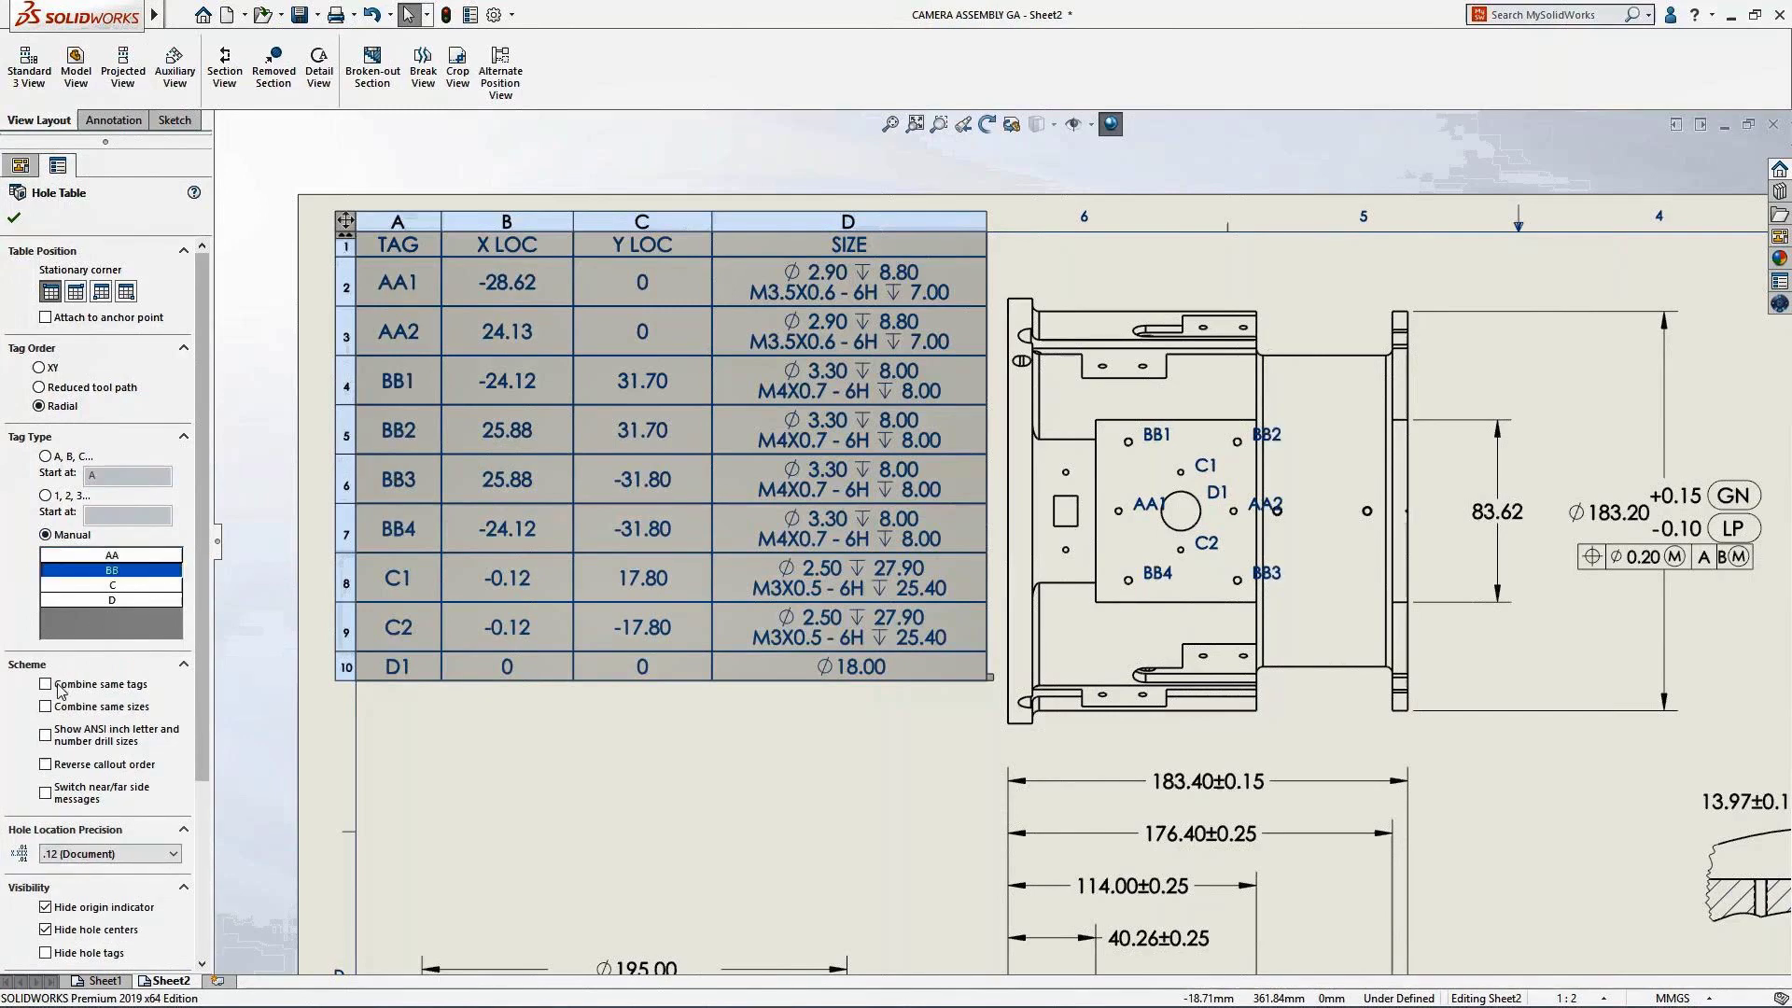
{"action": "left_click", "coordinate": [46, 707]}
{"action": "left_click", "coordinate": [311, 714]}
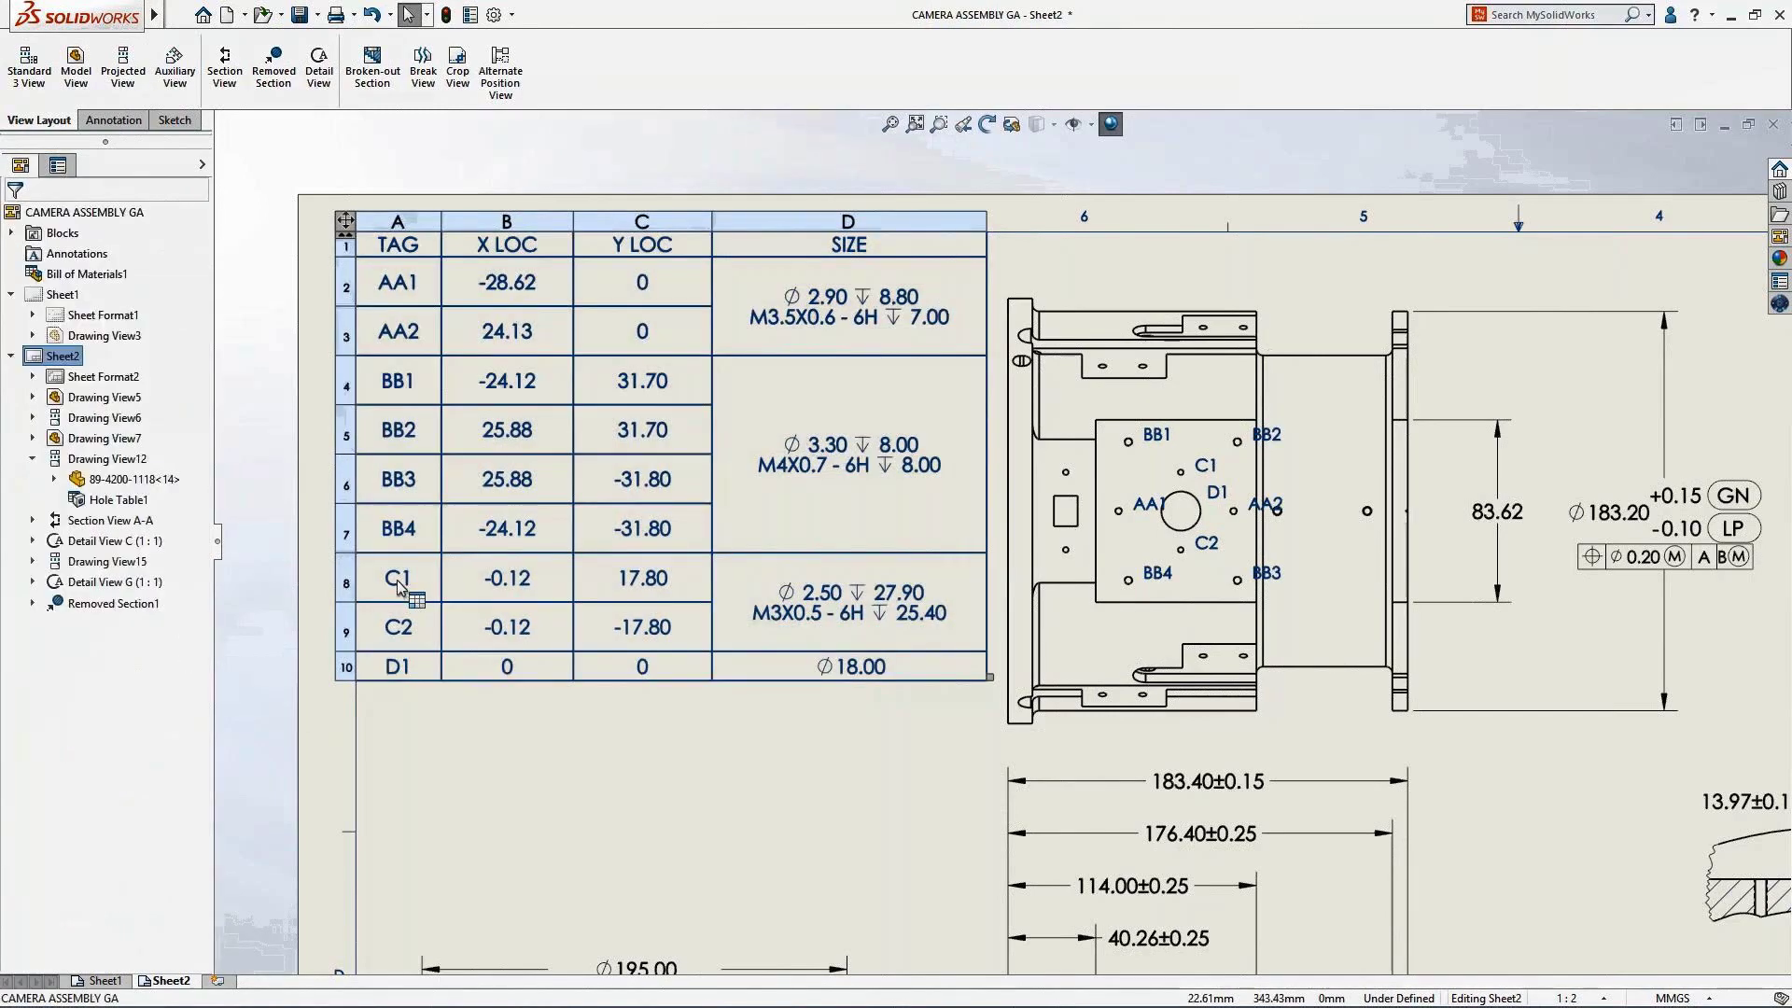
Step: Assign the tag prefix AC to all holes of the same size as C1 in the hole table
{"action": "right_click", "coordinate": [397, 580]}
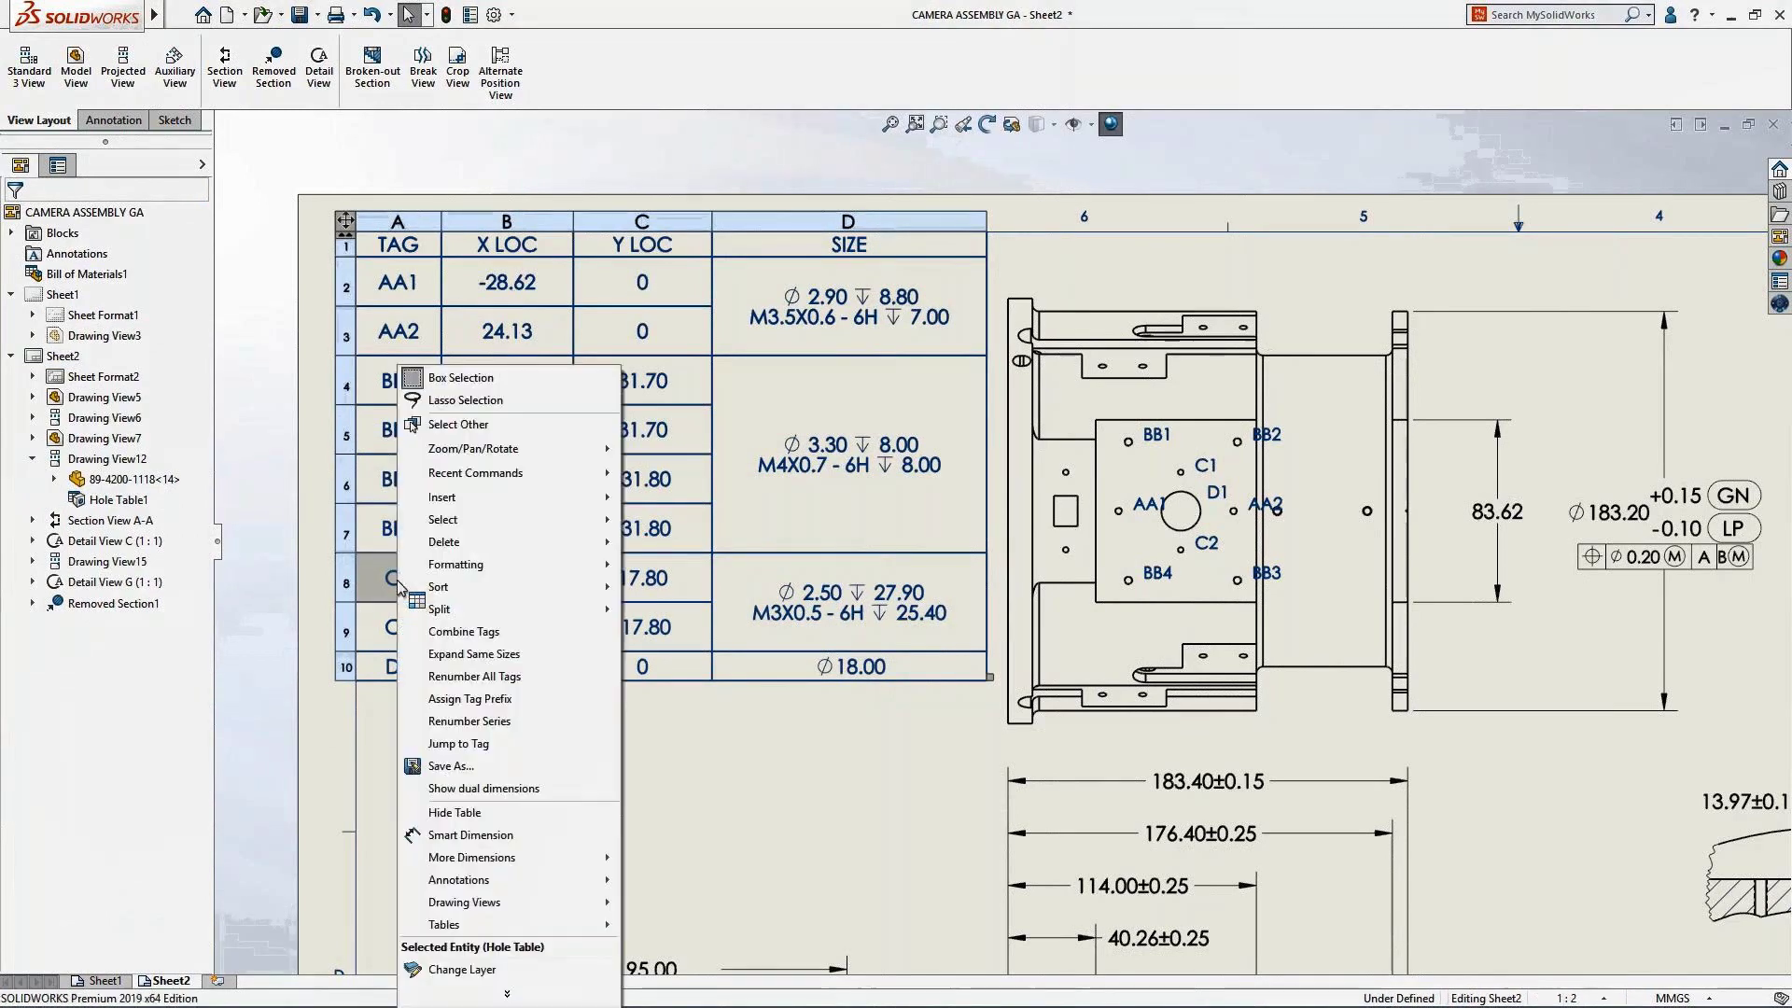
{"action": "left_click", "coordinate": [471, 698]}
{"action": "left_click", "coordinate": [818, 482]}
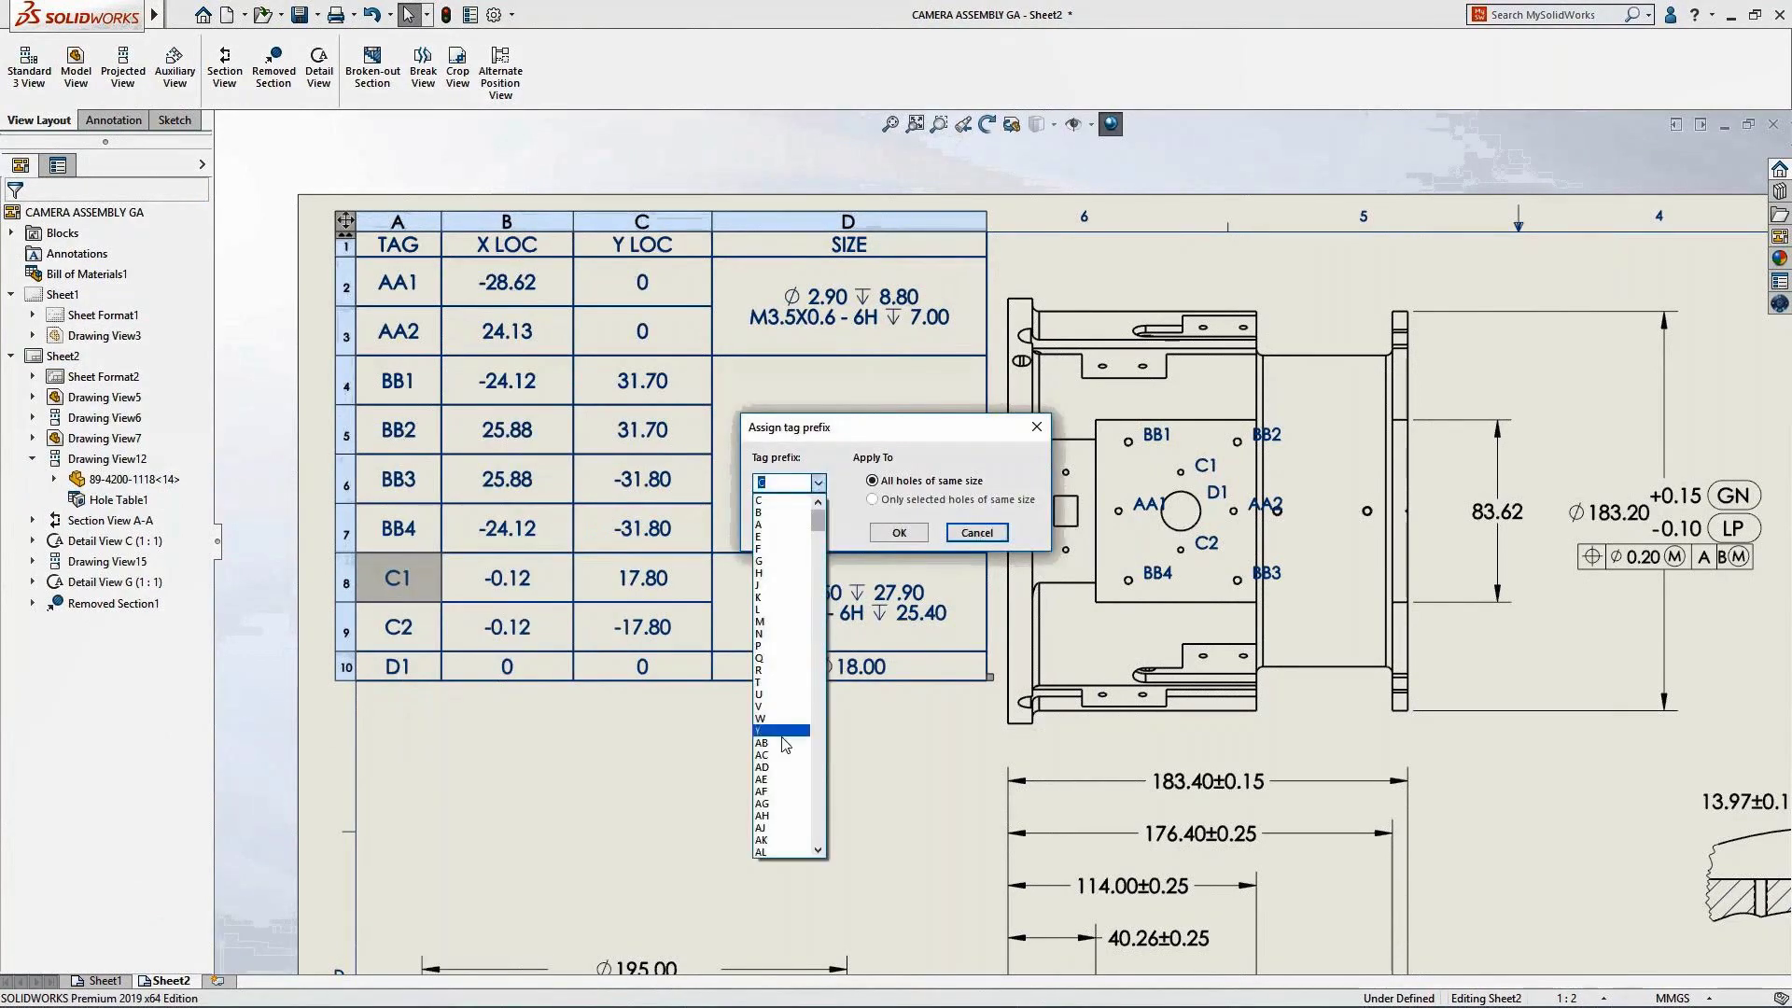
{"action": "left_click", "coordinate": [784, 742]}
{"action": "left_click", "coordinate": [897, 533]}
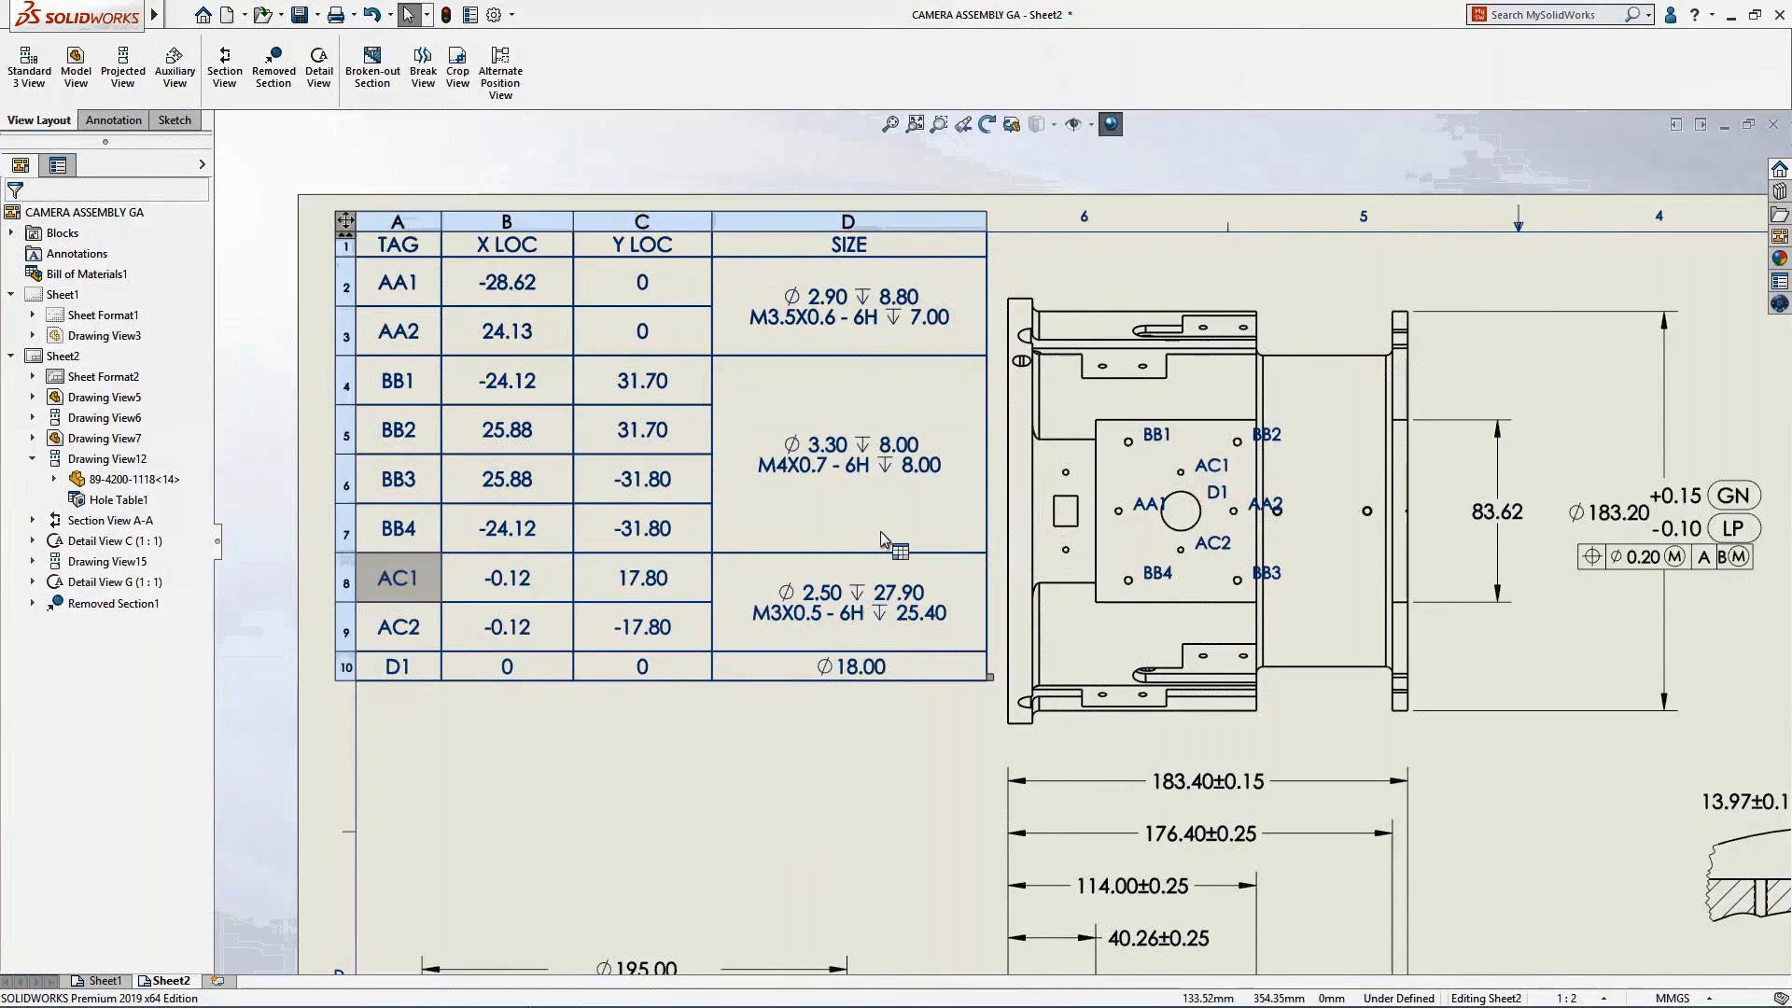
Step: Exclude the top view and section view A-A on Sheet2 from automatic view updates
{"action": "key", "text": "f"}
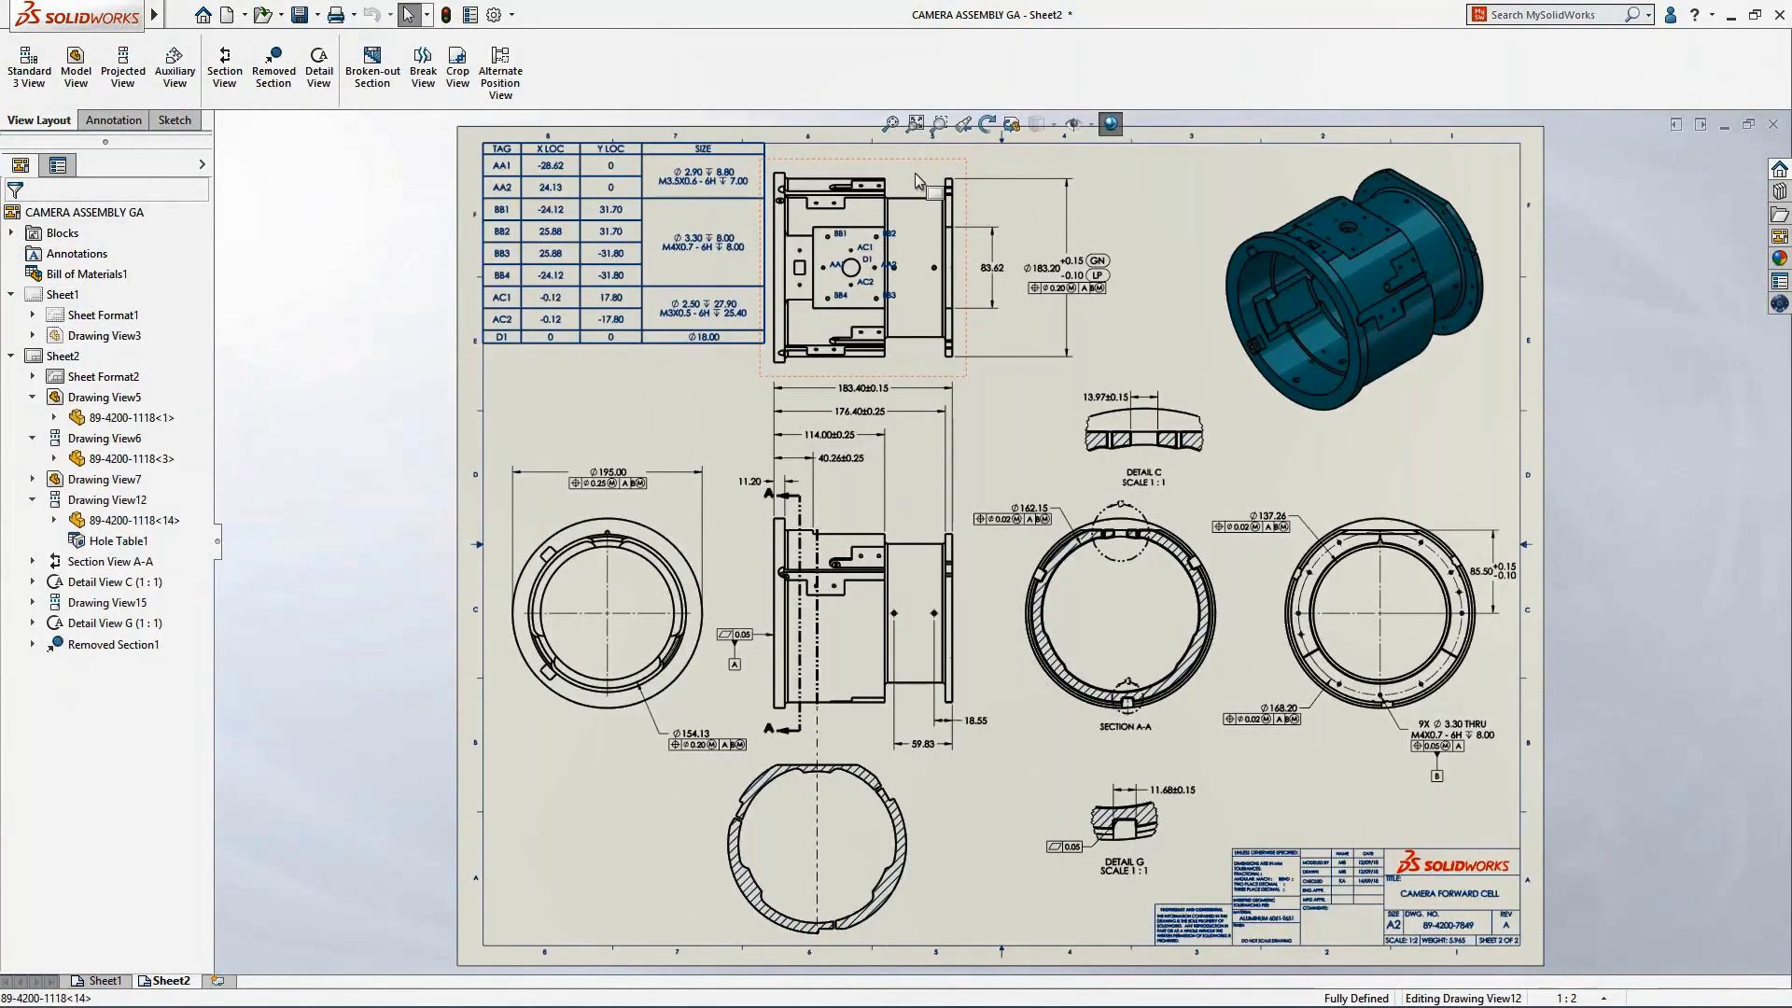
{"action": "left_click", "coordinate": [928, 257]}
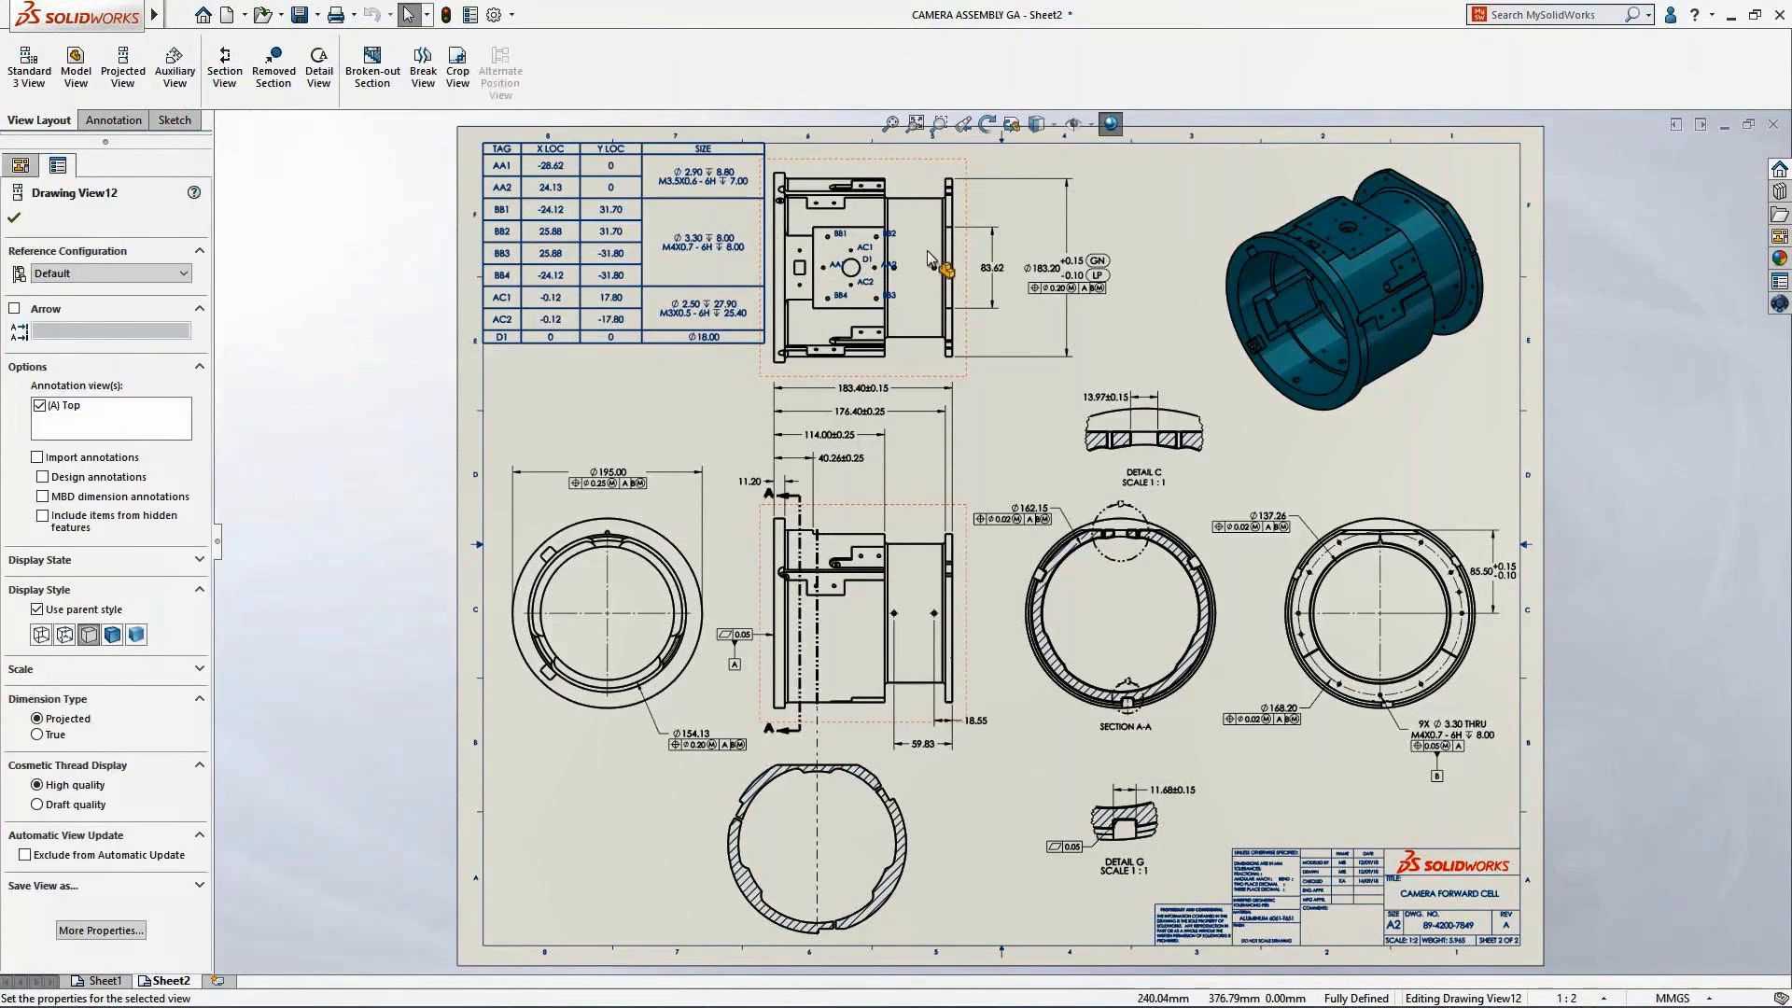
{"action": "left_click", "coordinate": [1077, 519], "text": "ctrl"}
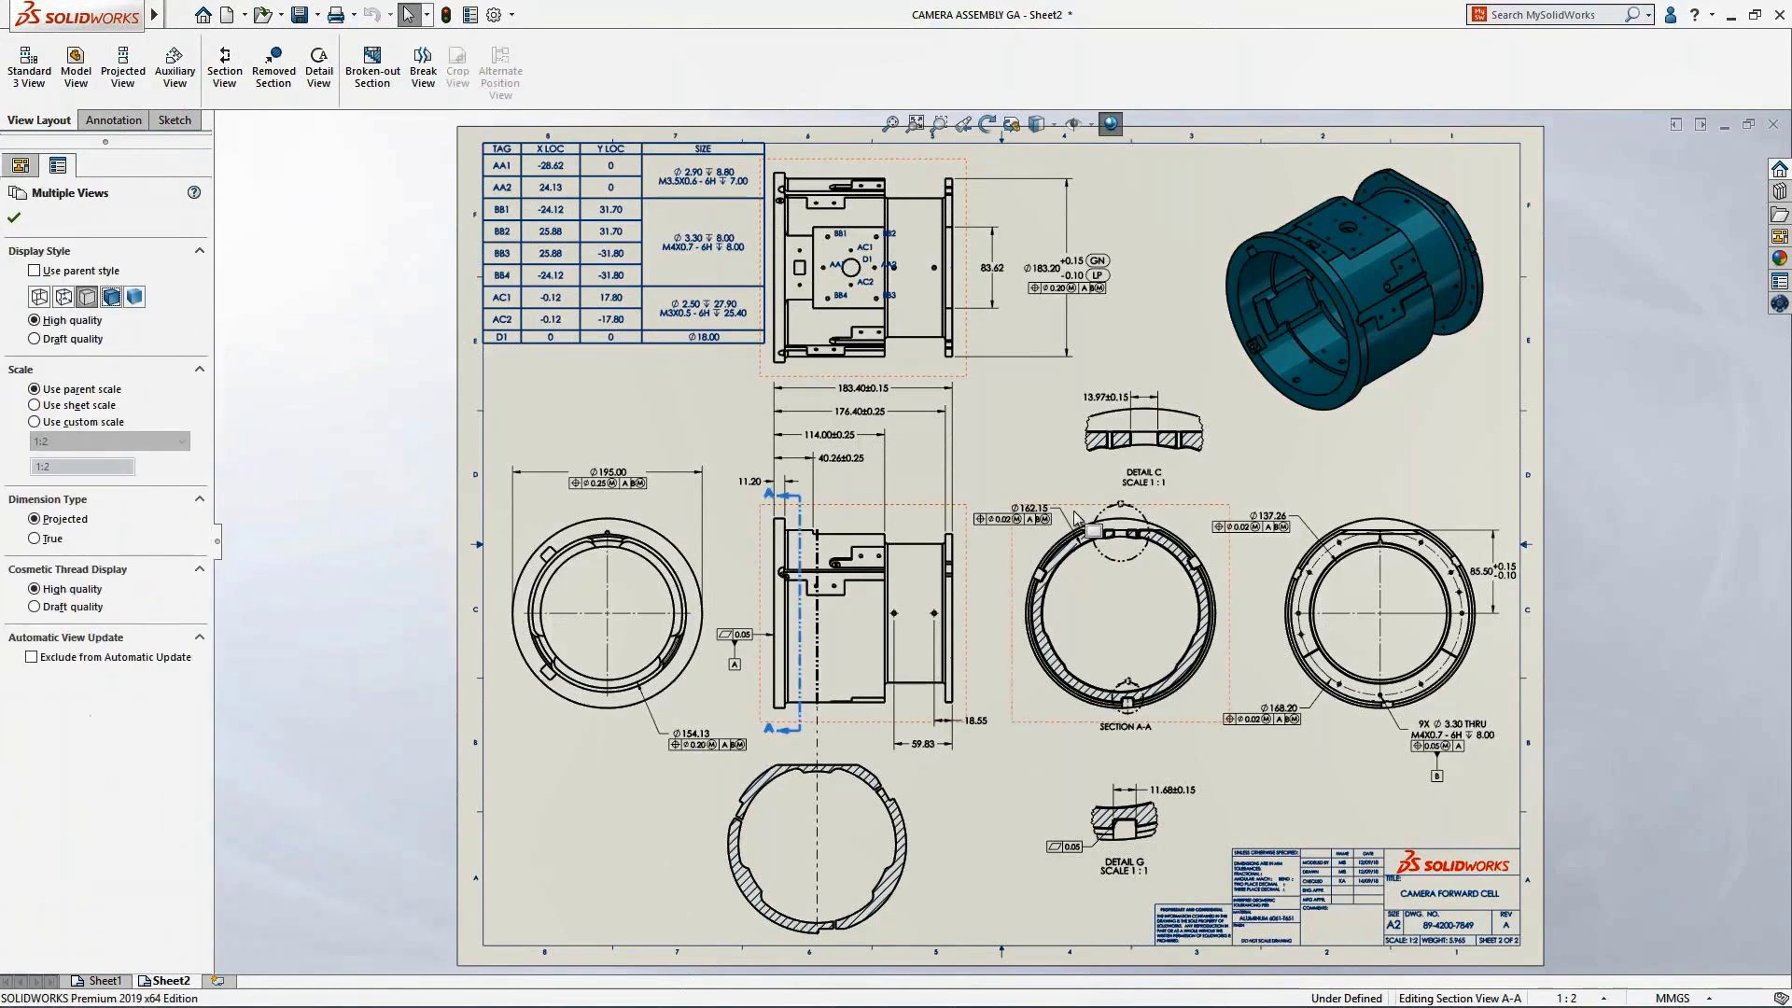
{"action": "left_click", "coordinate": [33, 658]}
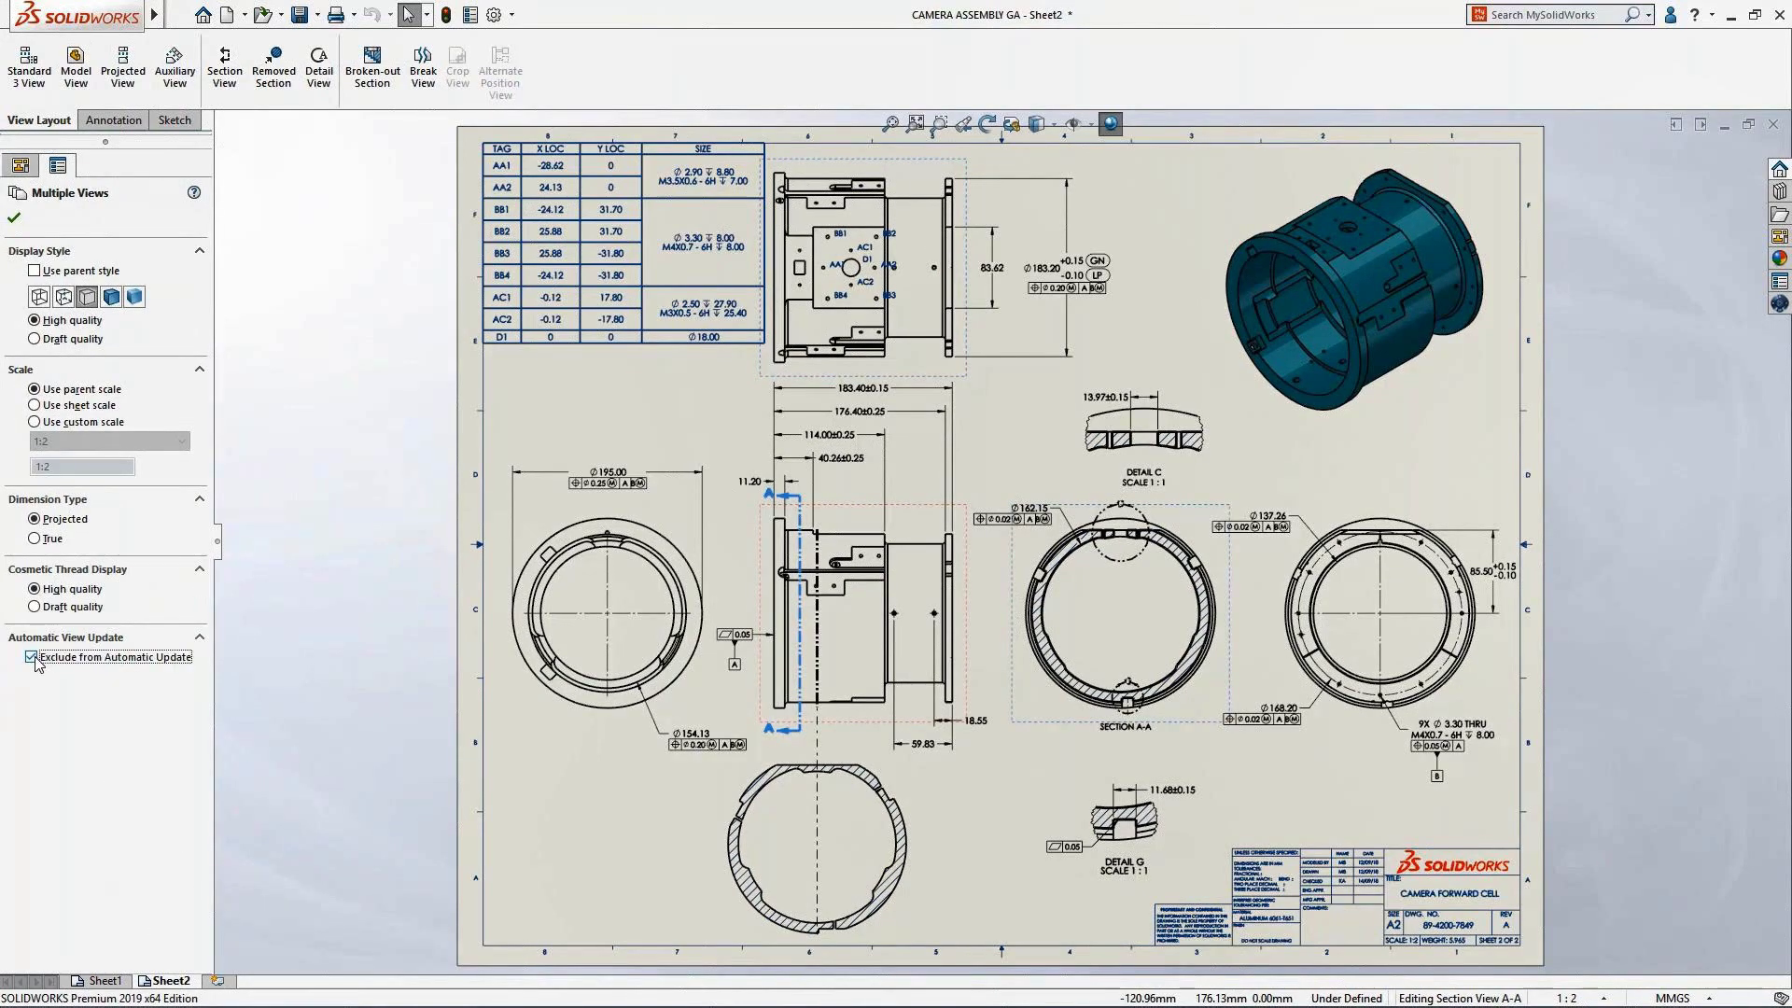
{"action": "key", "text": "Escape"}
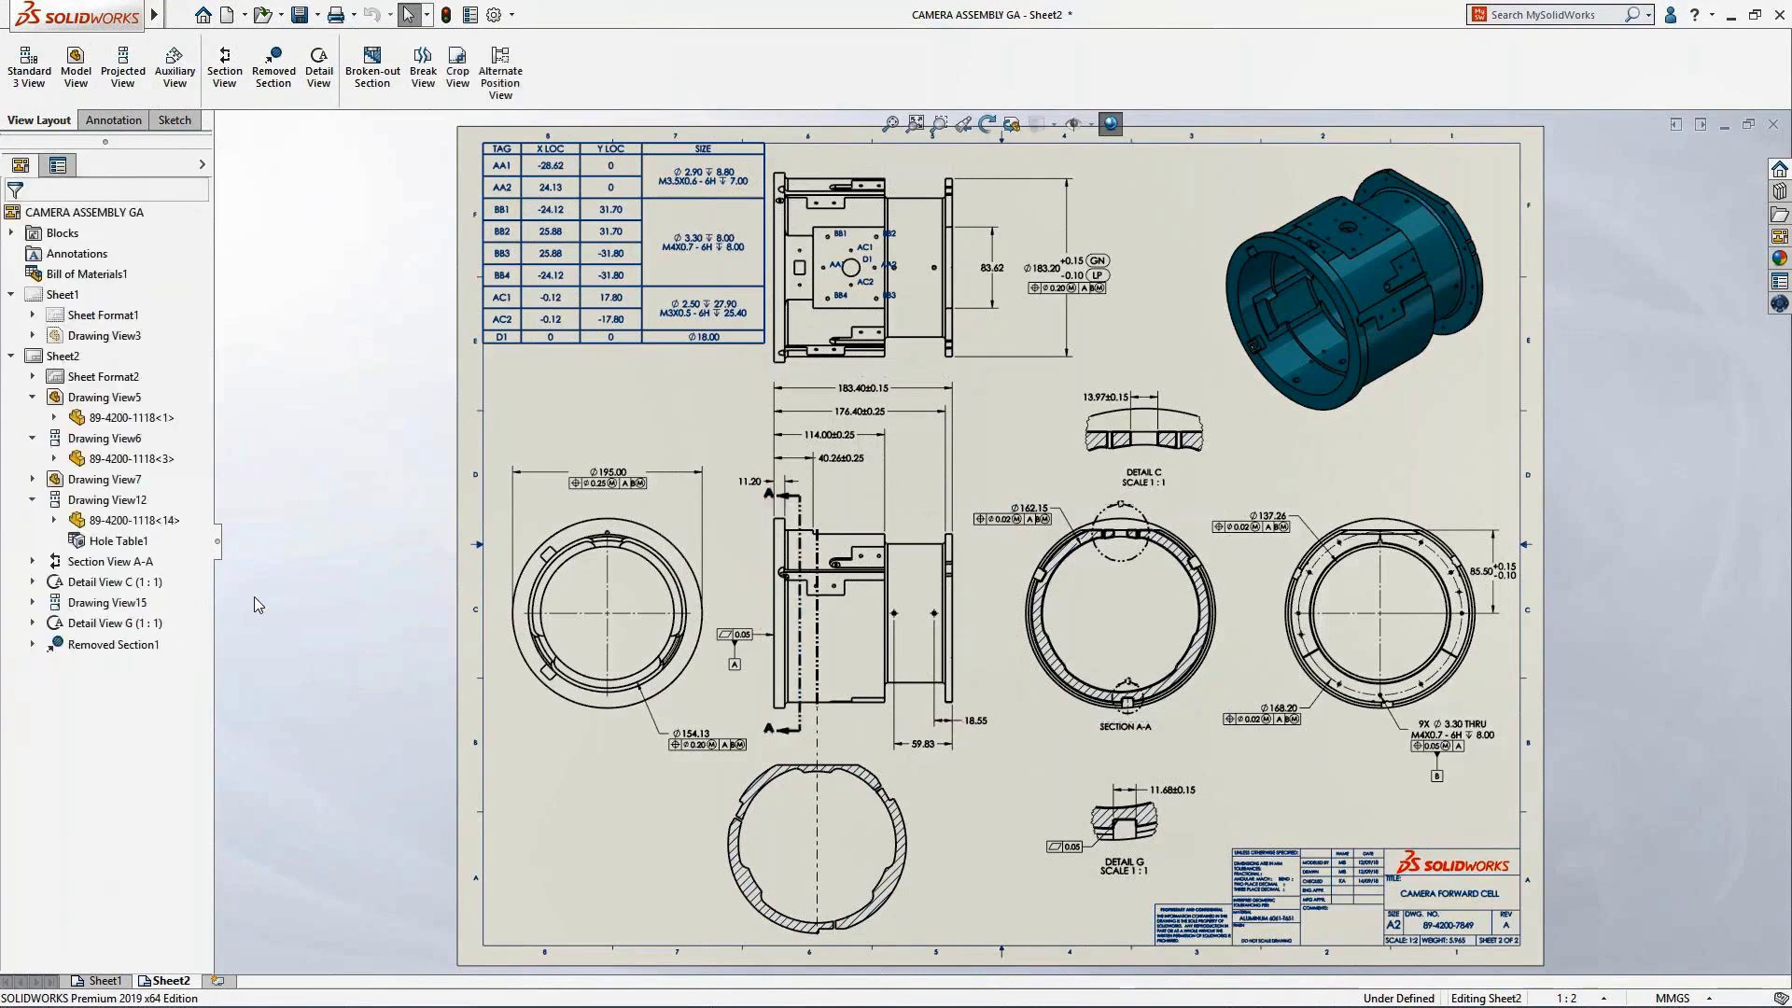
Step: Open the part from the drawing's front view and set the rear flange thickness in Base-Revolve to 12 mm
{"action": "left_click", "coordinate": [574, 551]}
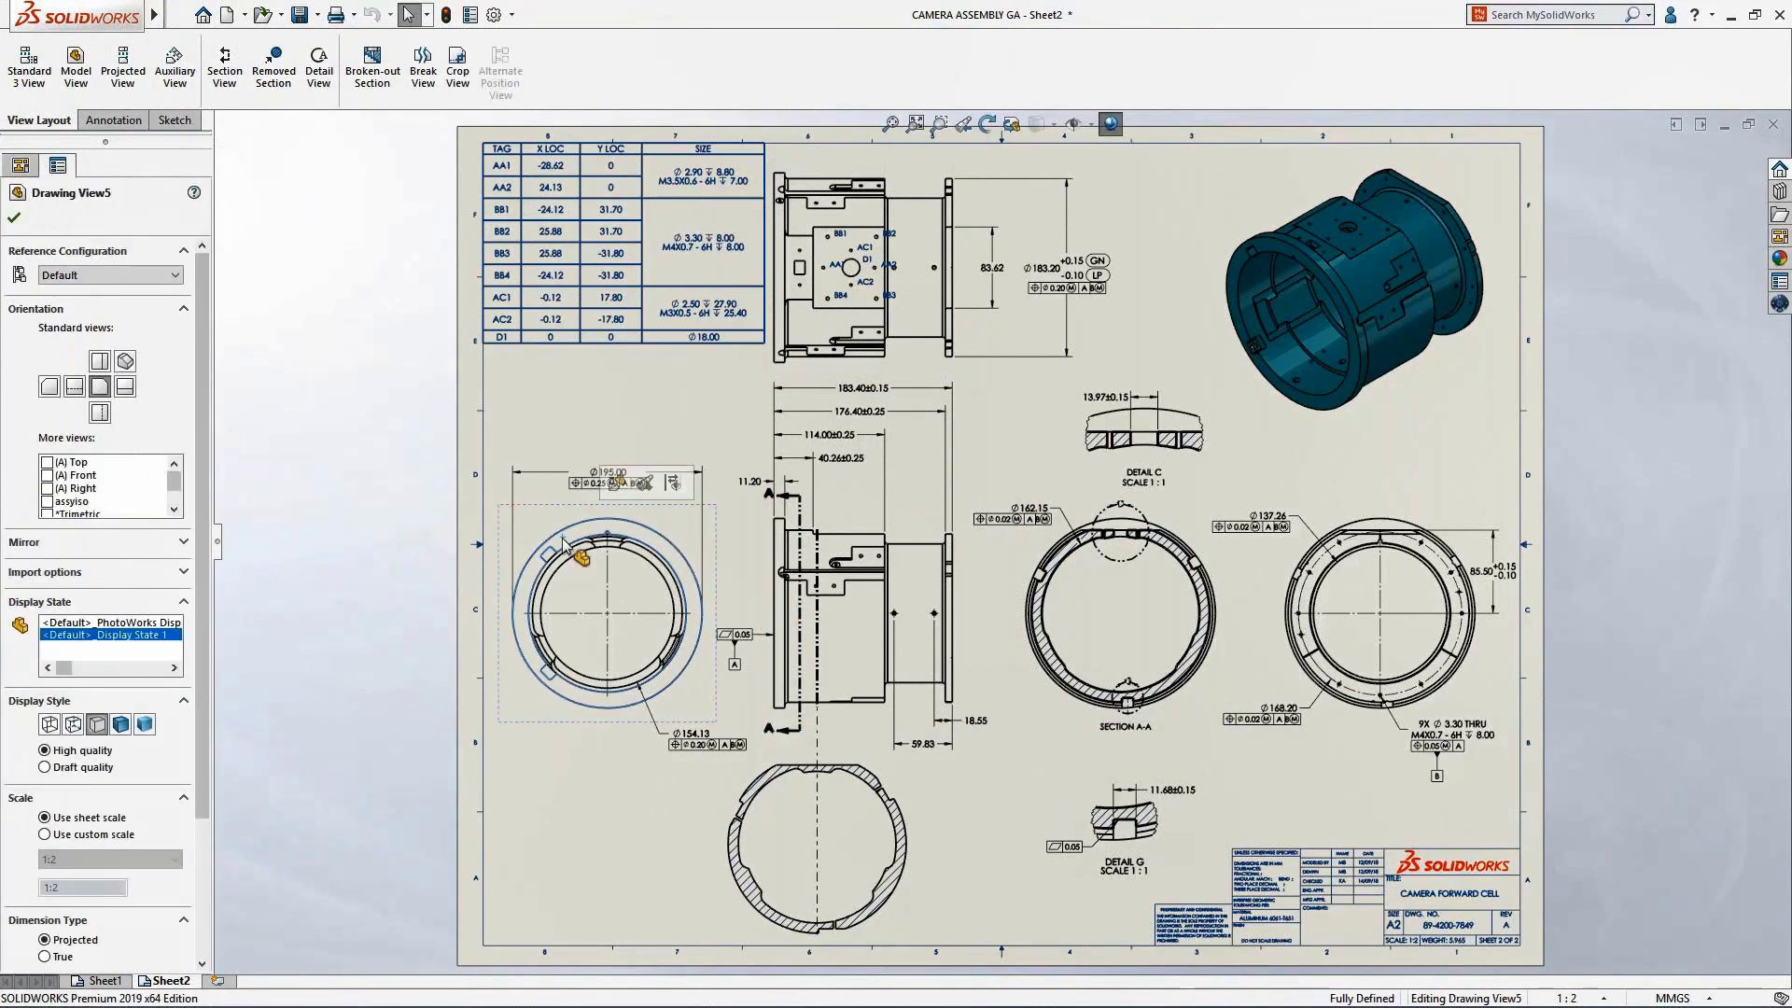
{"action": "left_click", "coordinate": [609, 489]}
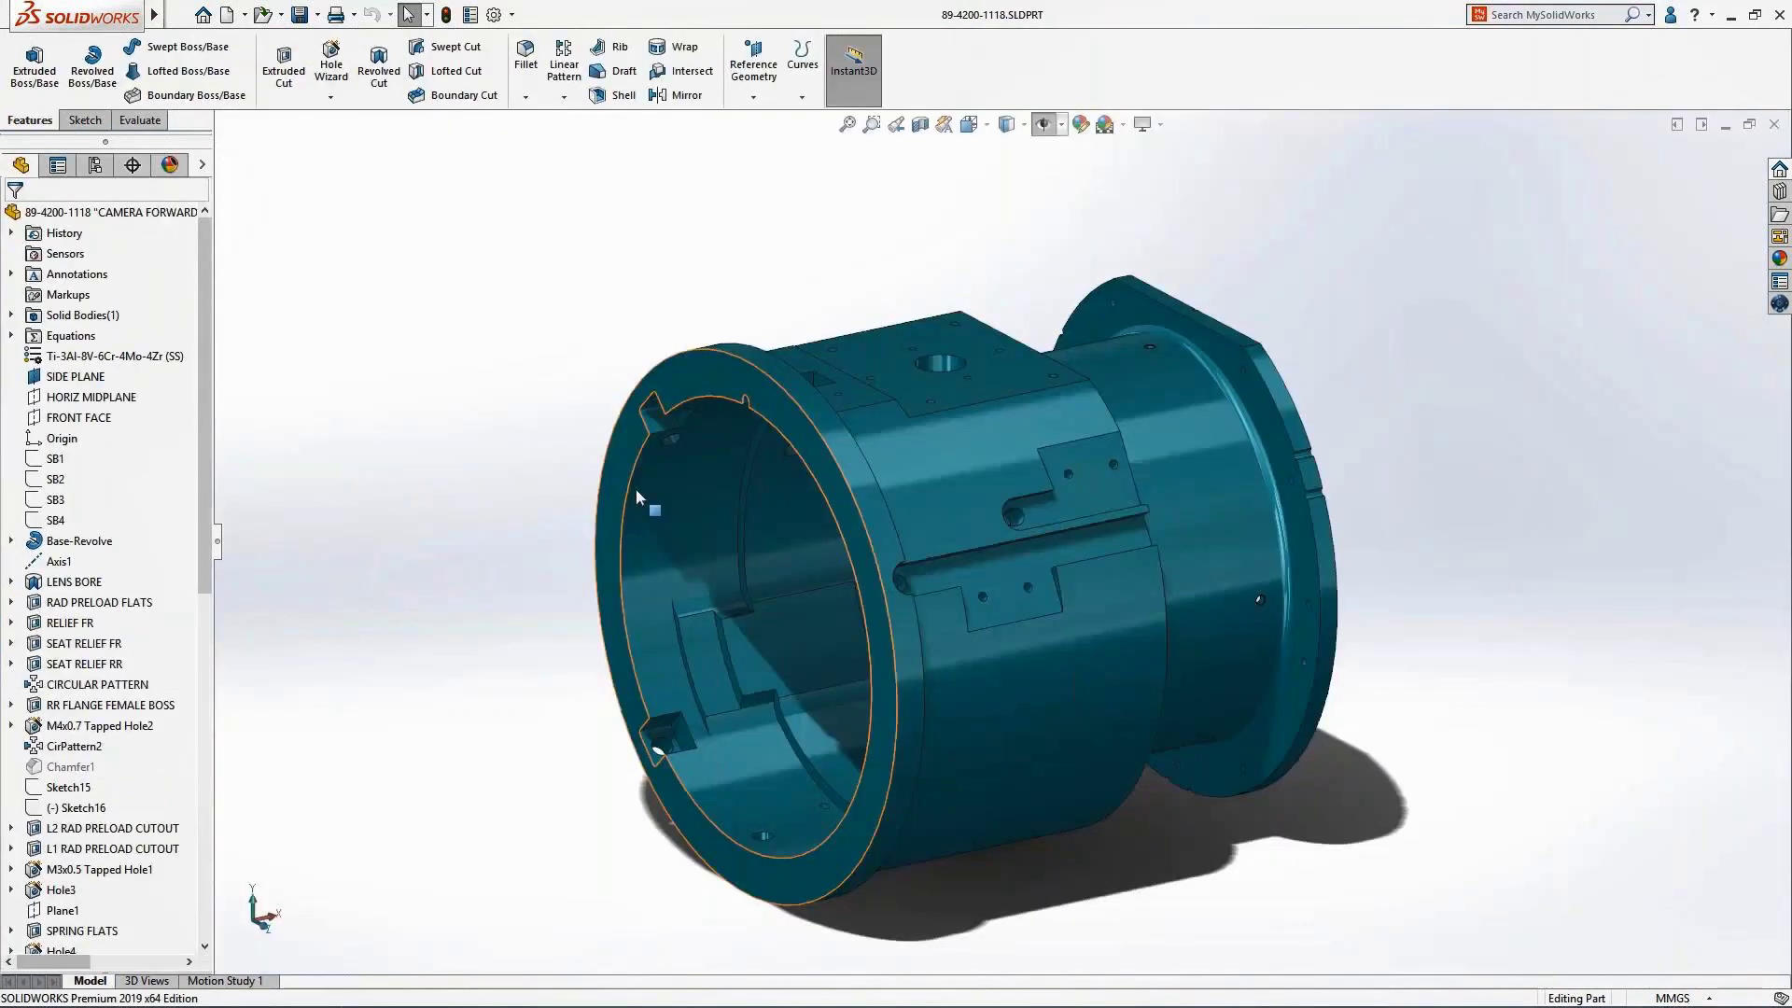
{"action": "double_click", "coordinate": [1264, 417]}
{"action": "double_click", "coordinate": [1245, 170]}
{"action": "type", "text": "12"}
{"action": "key", "text": "Return"}
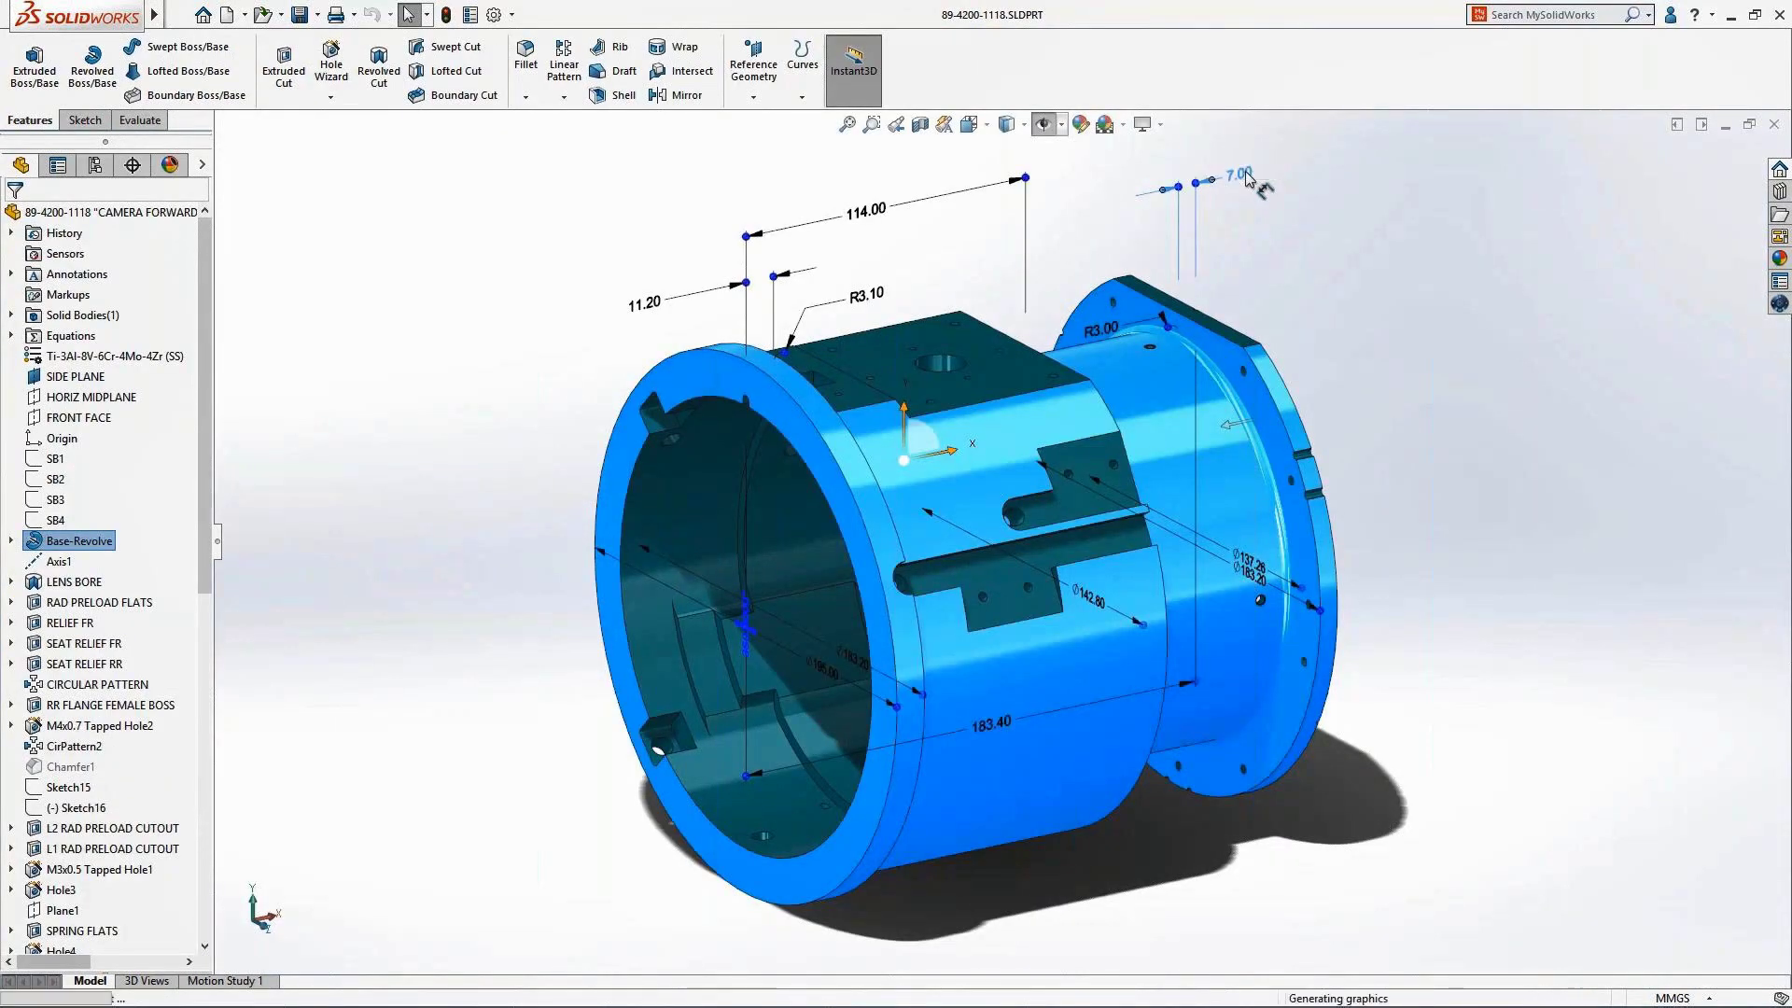
{"action": "left_click", "coordinate": [1251, 205]}
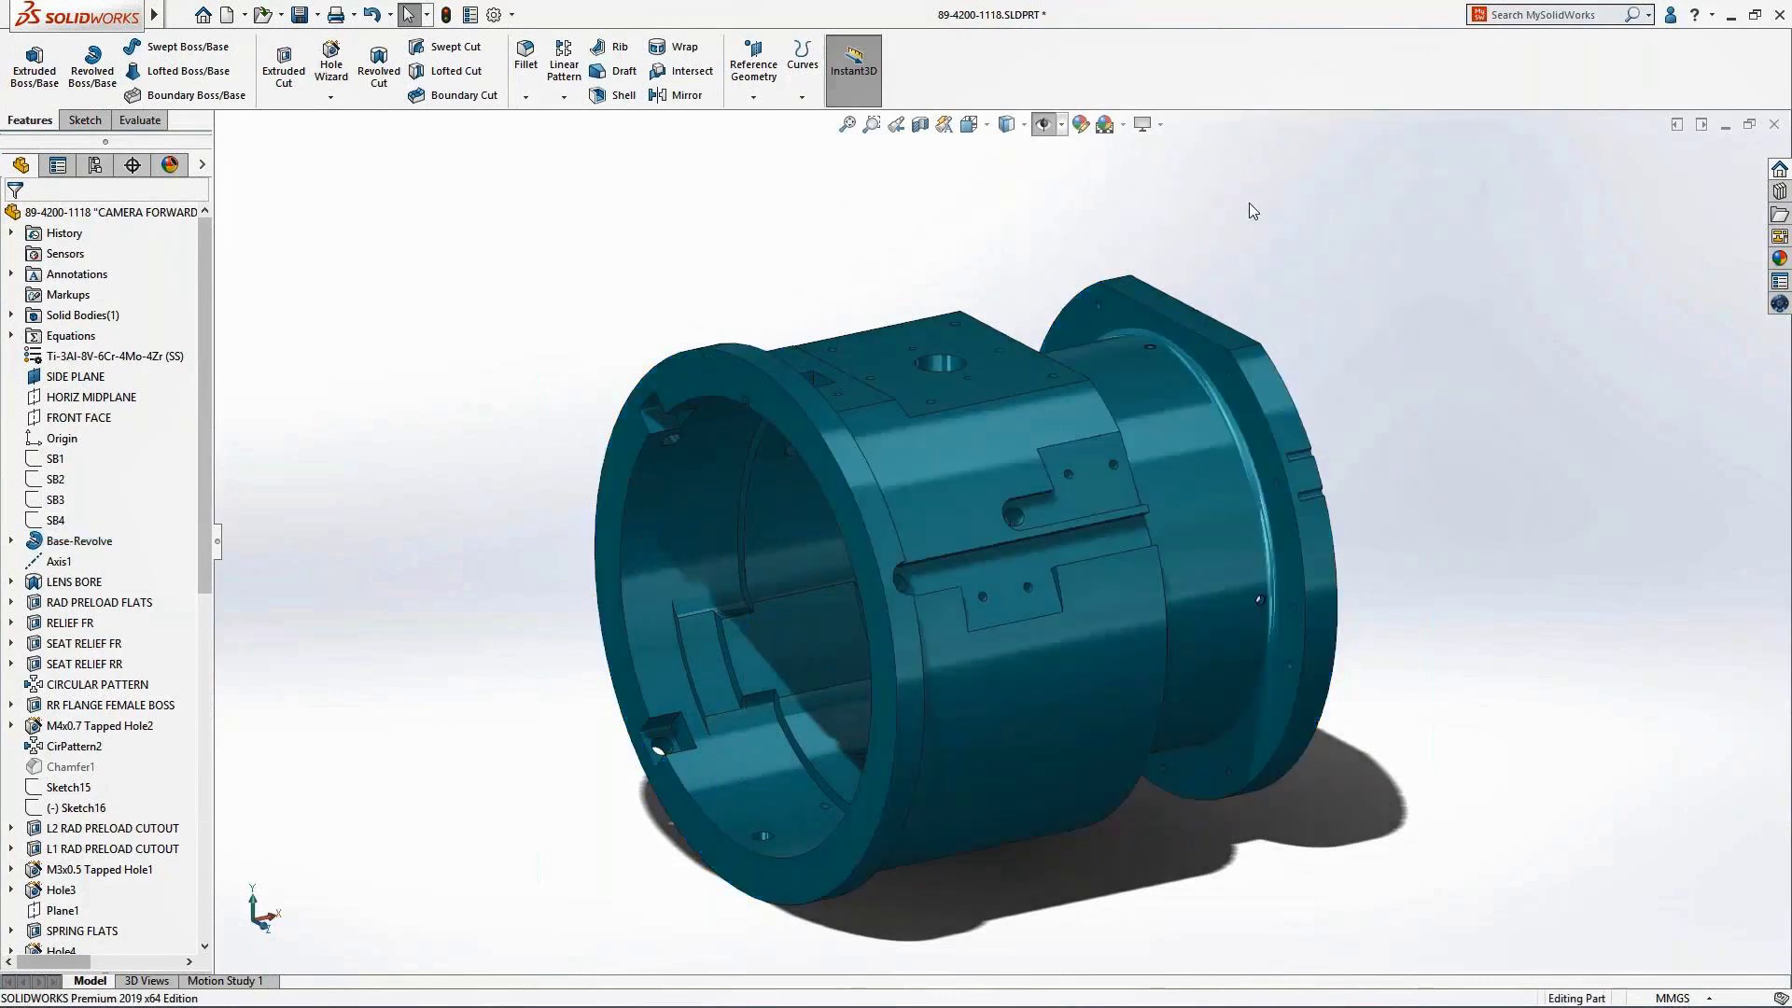
Step: Return to the camera assembly drawing and manually update the outdated top view that carries the hole tags
{"action": "key", "text": "ctrl+Tab"}
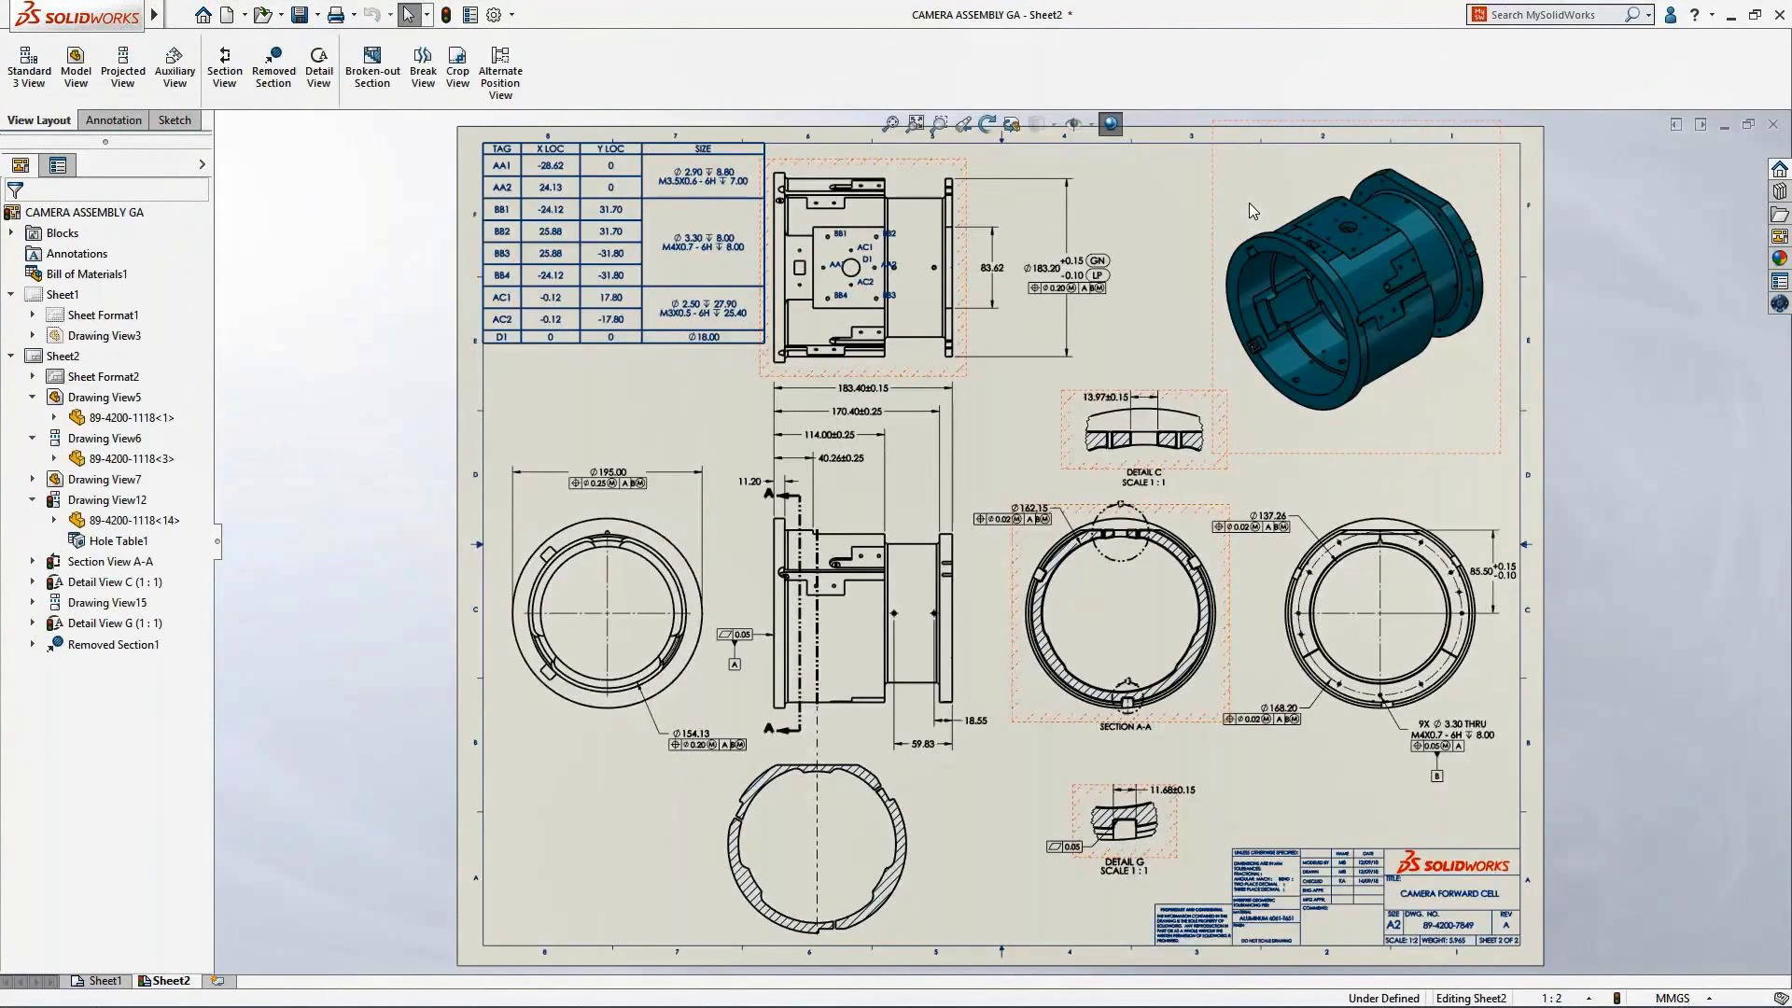
{"action": "left_click", "coordinate": [894, 351]}
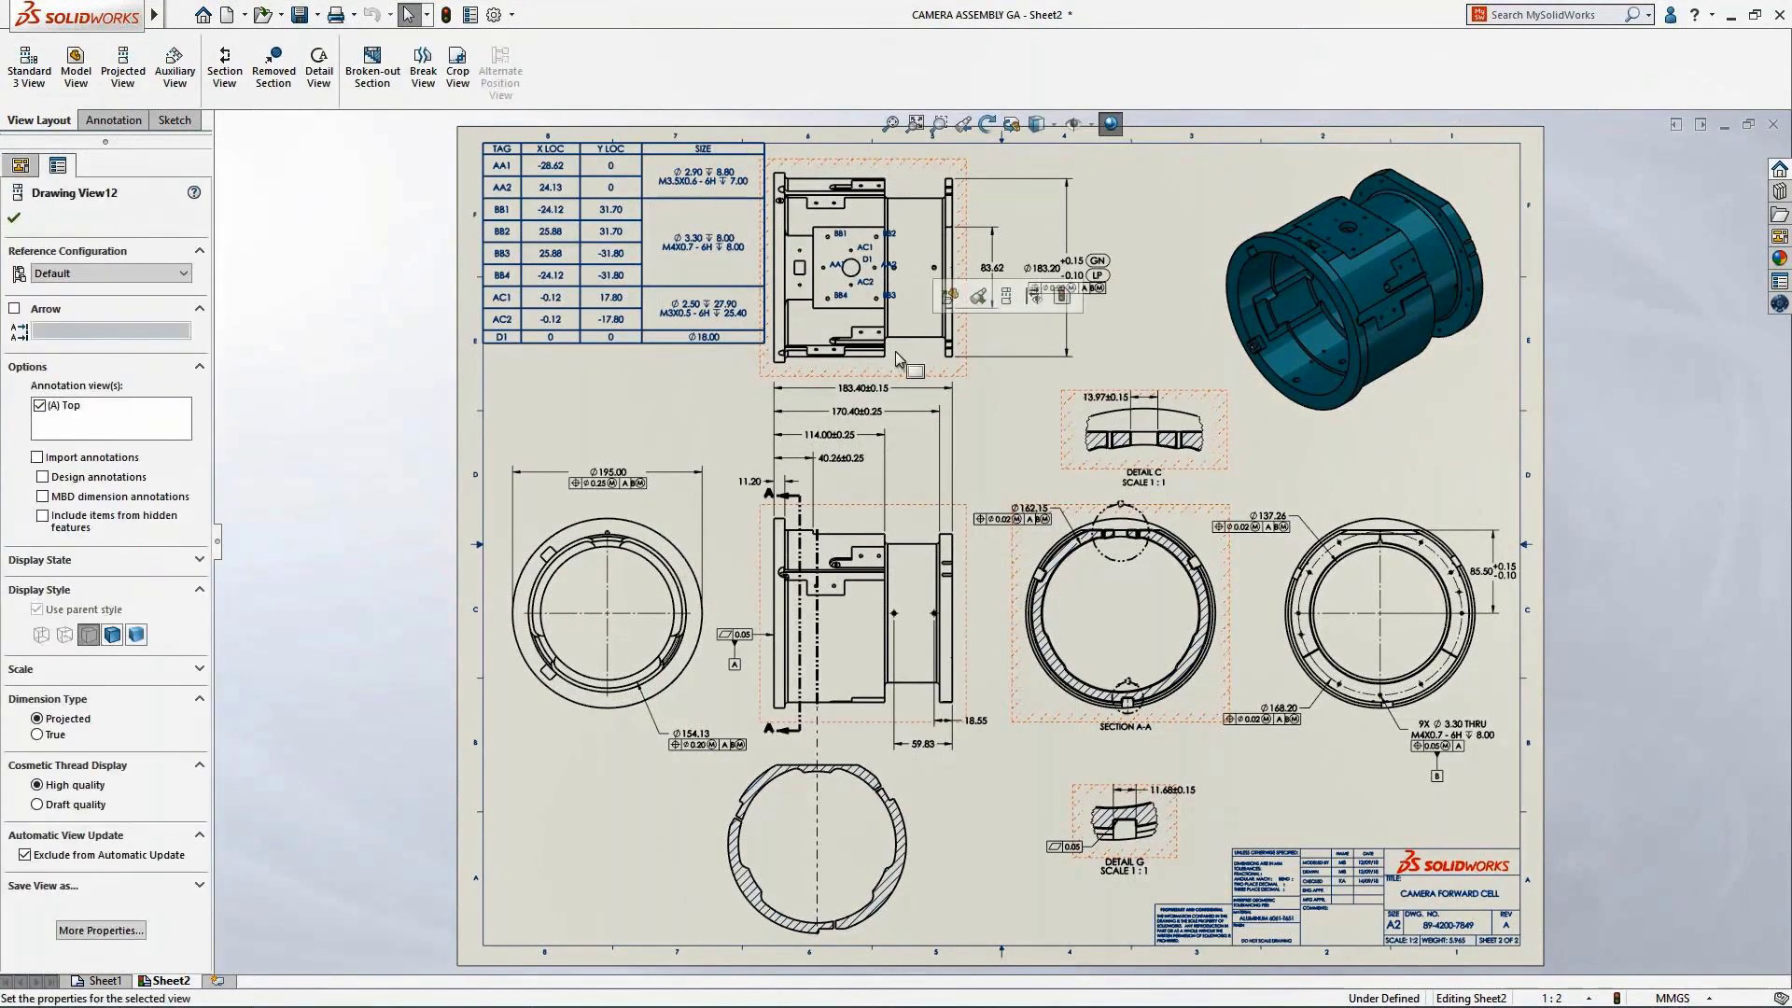
{"action": "left_click", "coordinate": [1061, 297]}
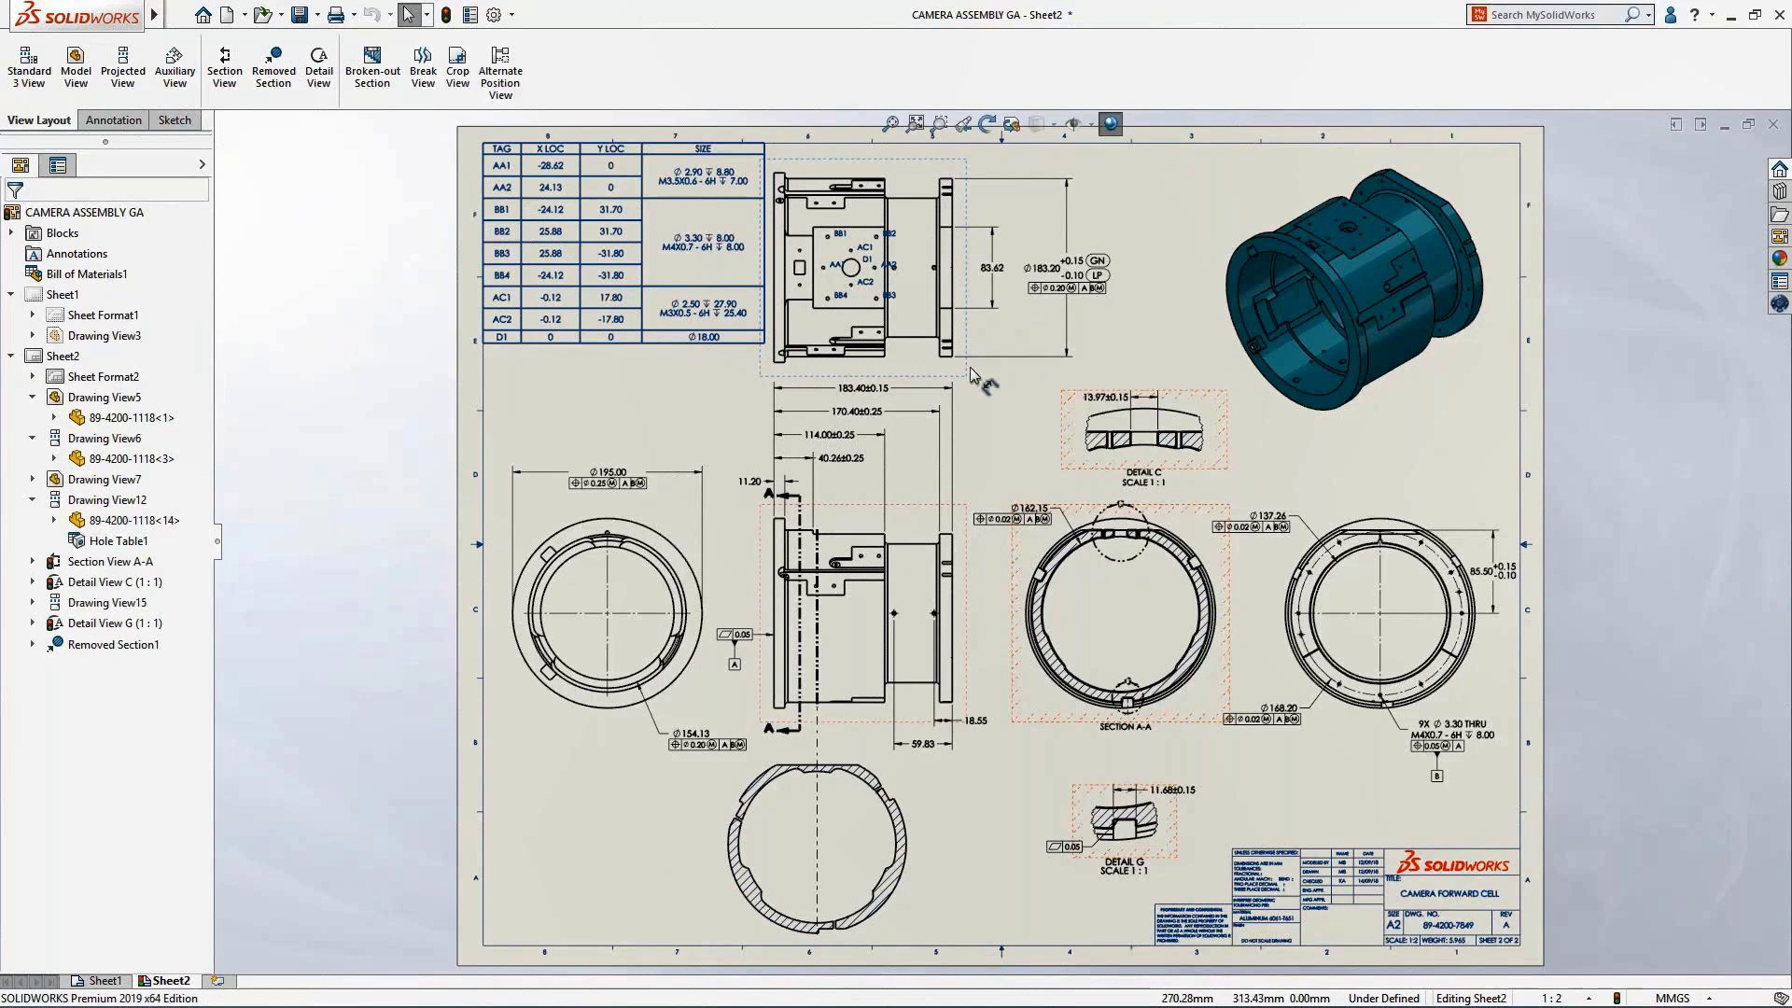
Step: Open Sheet1 and preview the components for items 3 and 5 of the bill of materials
{"action": "left_click", "coordinate": [82, 980]}
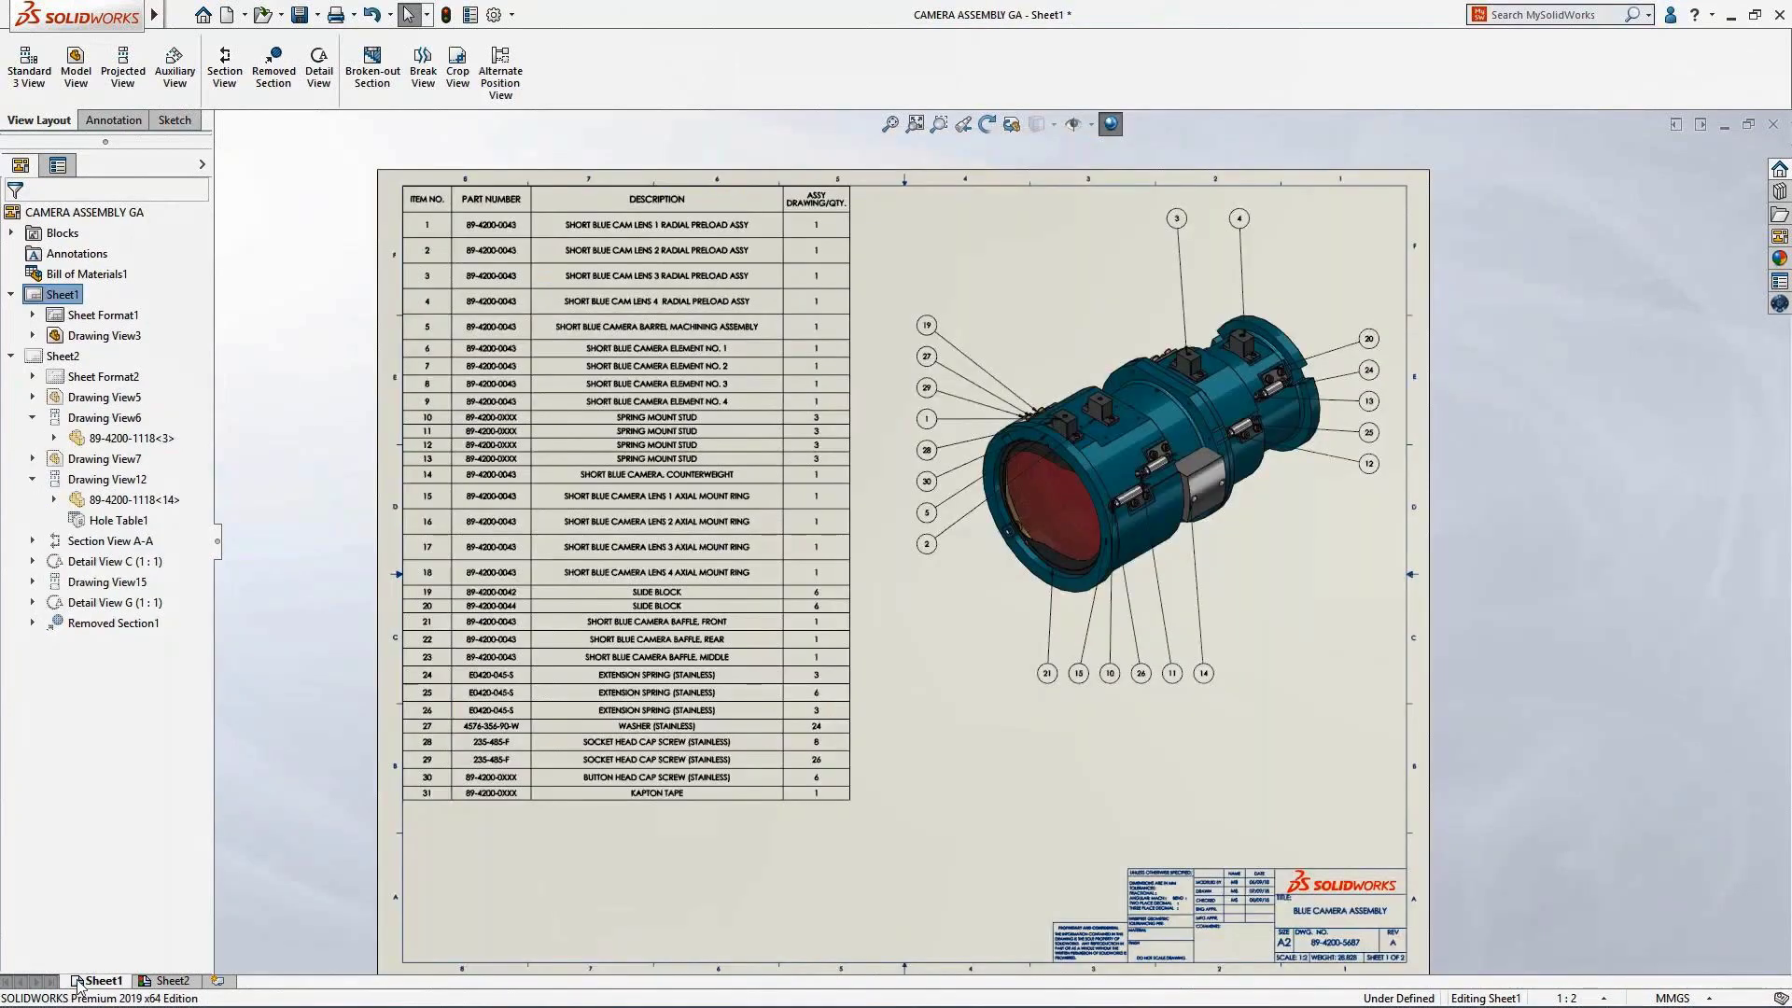
{"action": "left_click", "coordinate": [392, 504]}
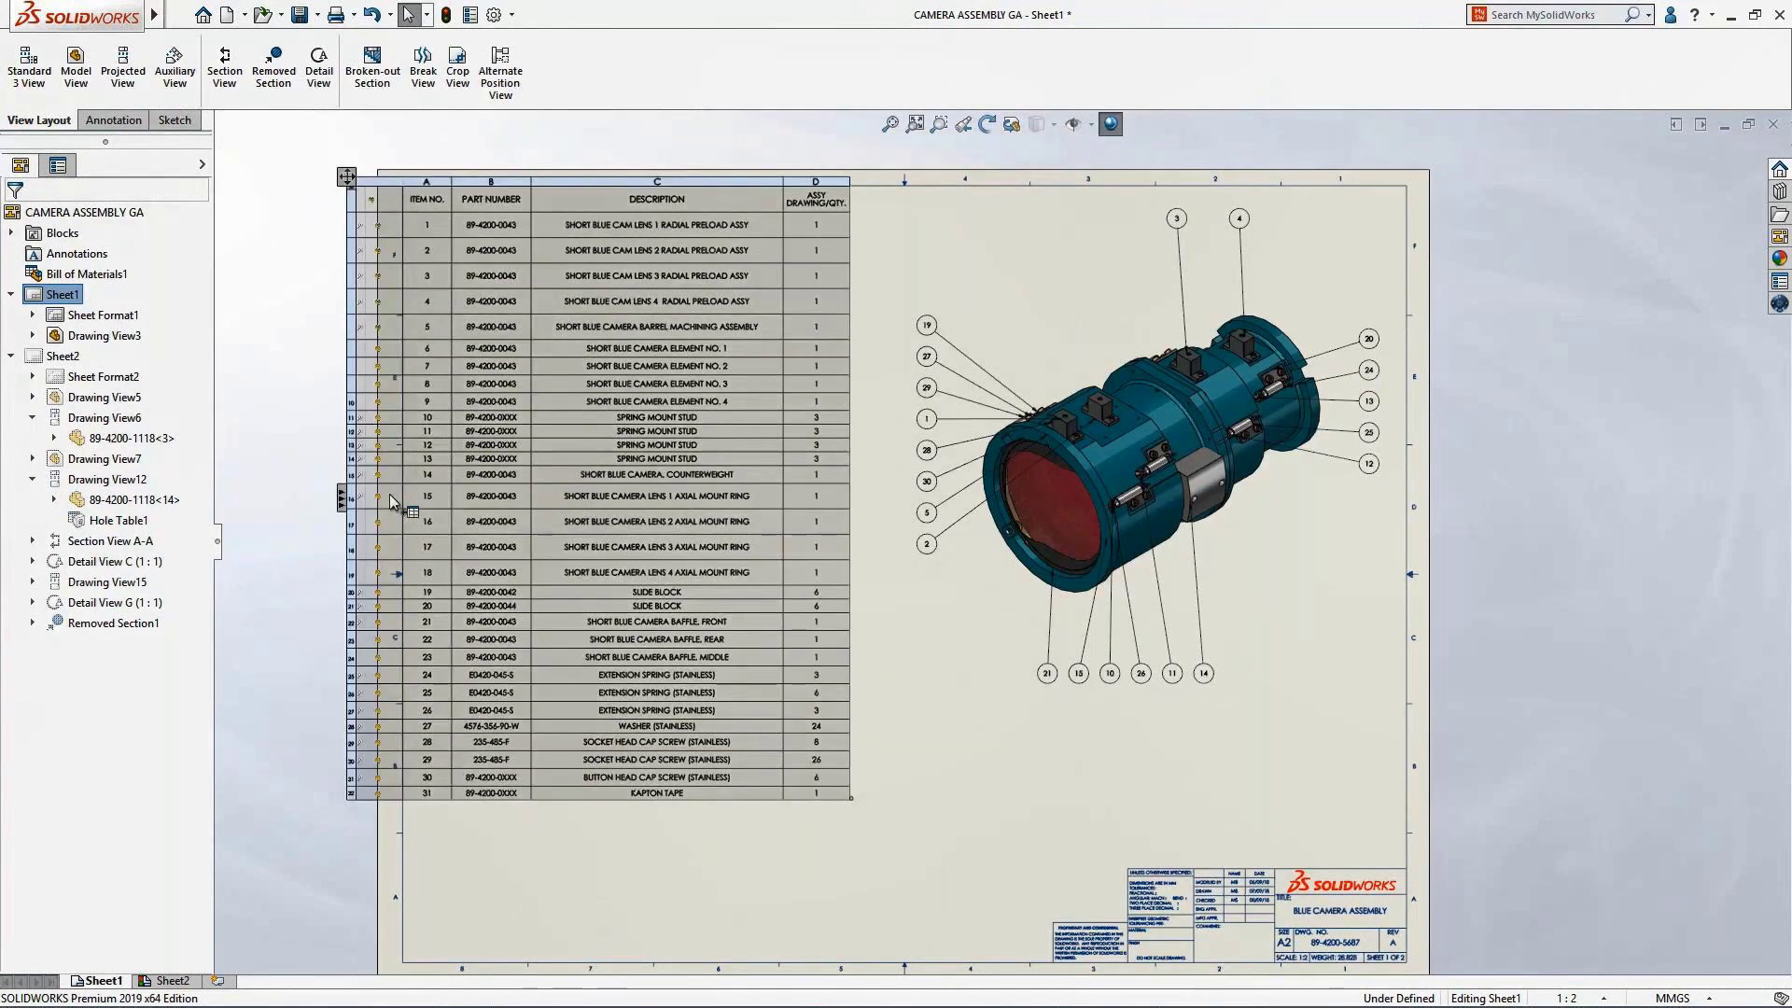
{"action": "mouse_move", "coordinate": [375, 274]}
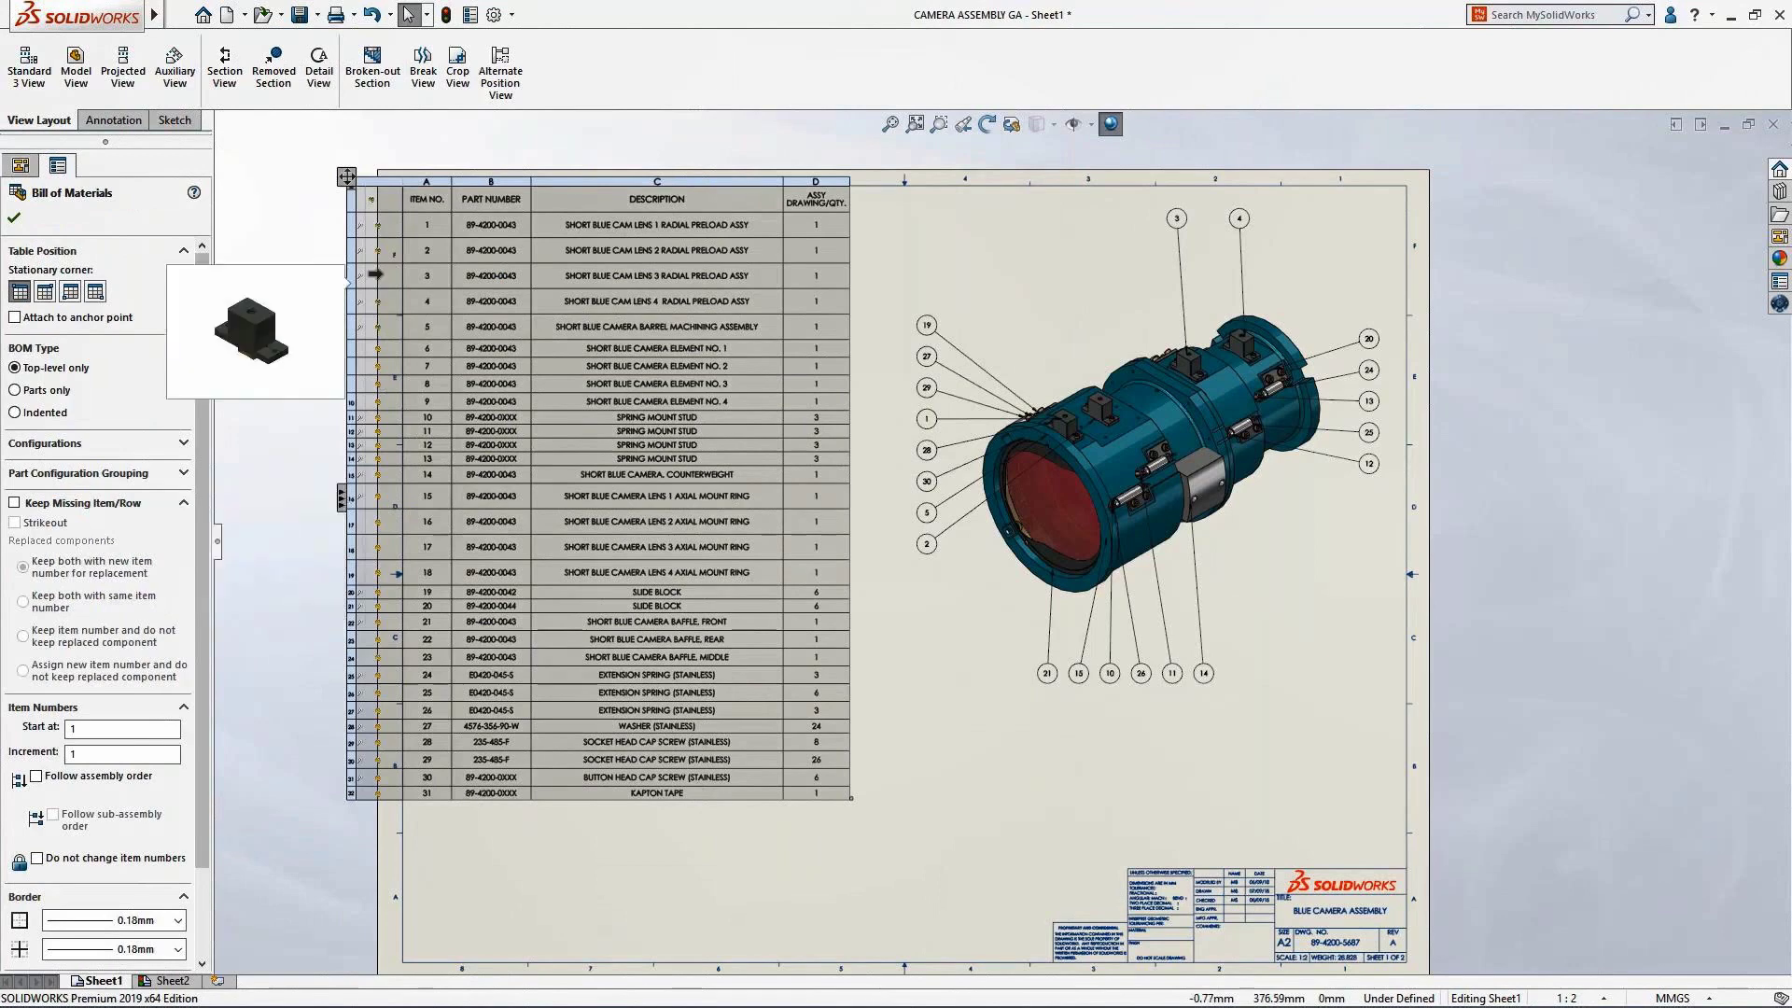
{"action": "mouse_move", "coordinate": [375, 329]}
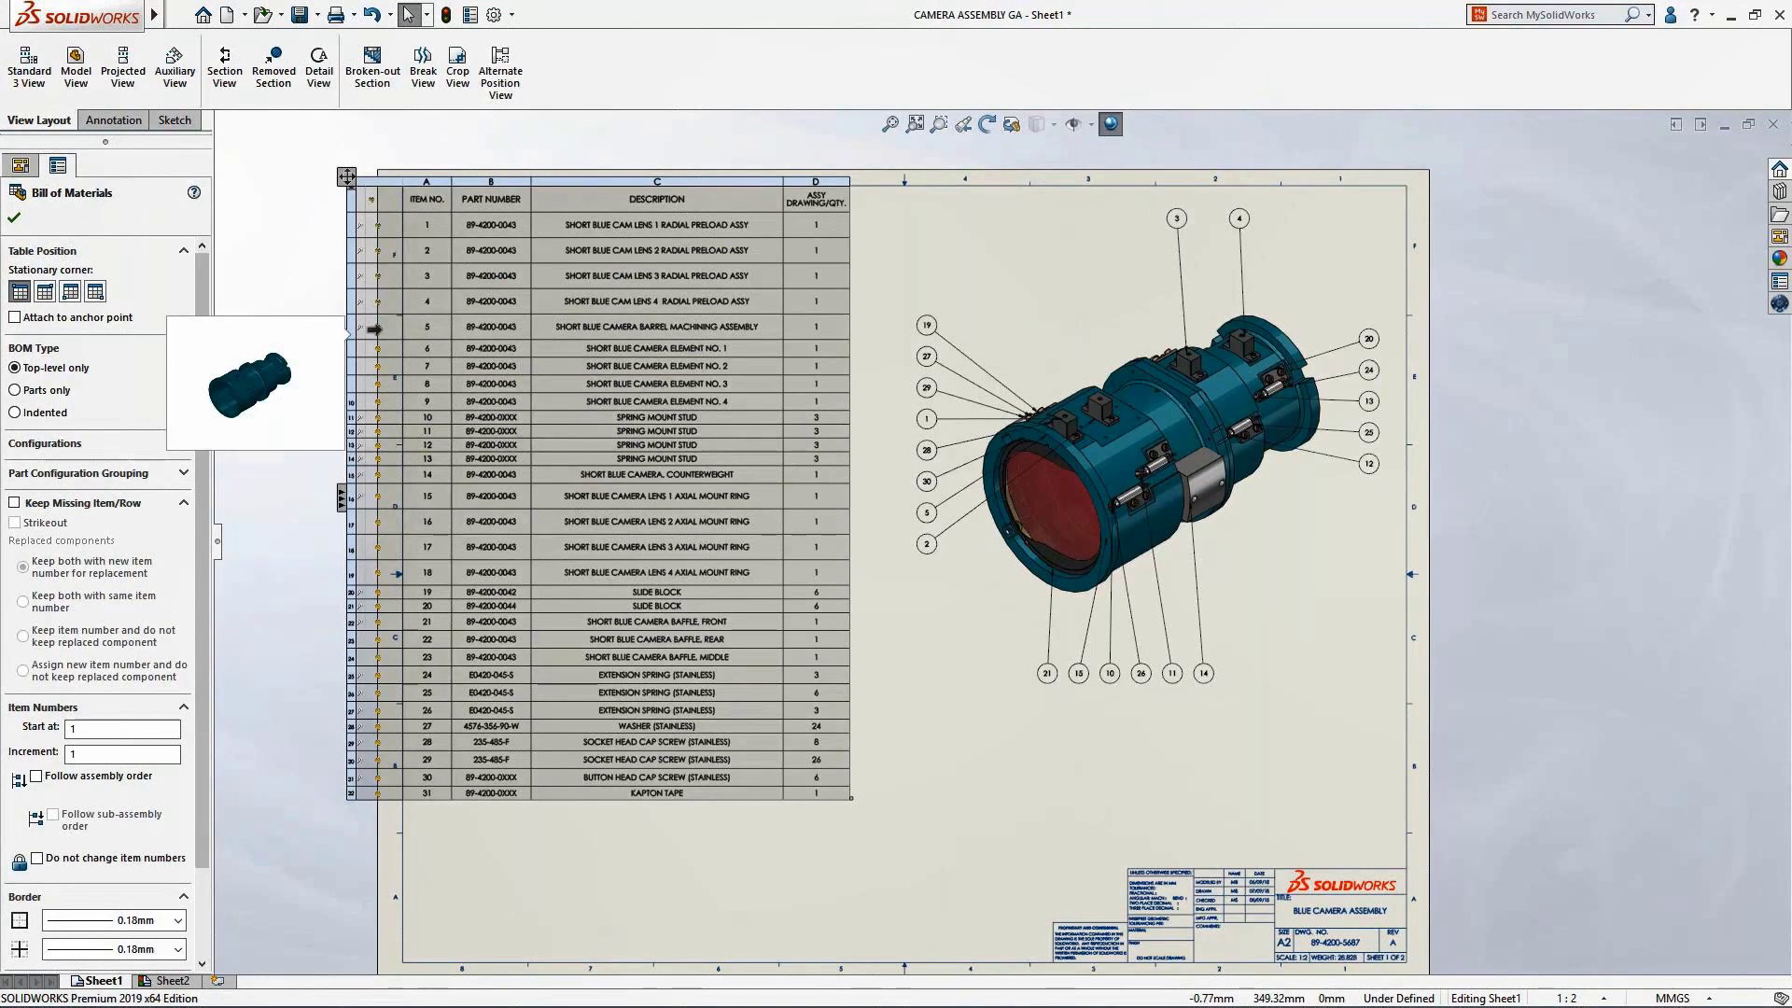
{"action": "mouse_move", "coordinate": [360, 506]}
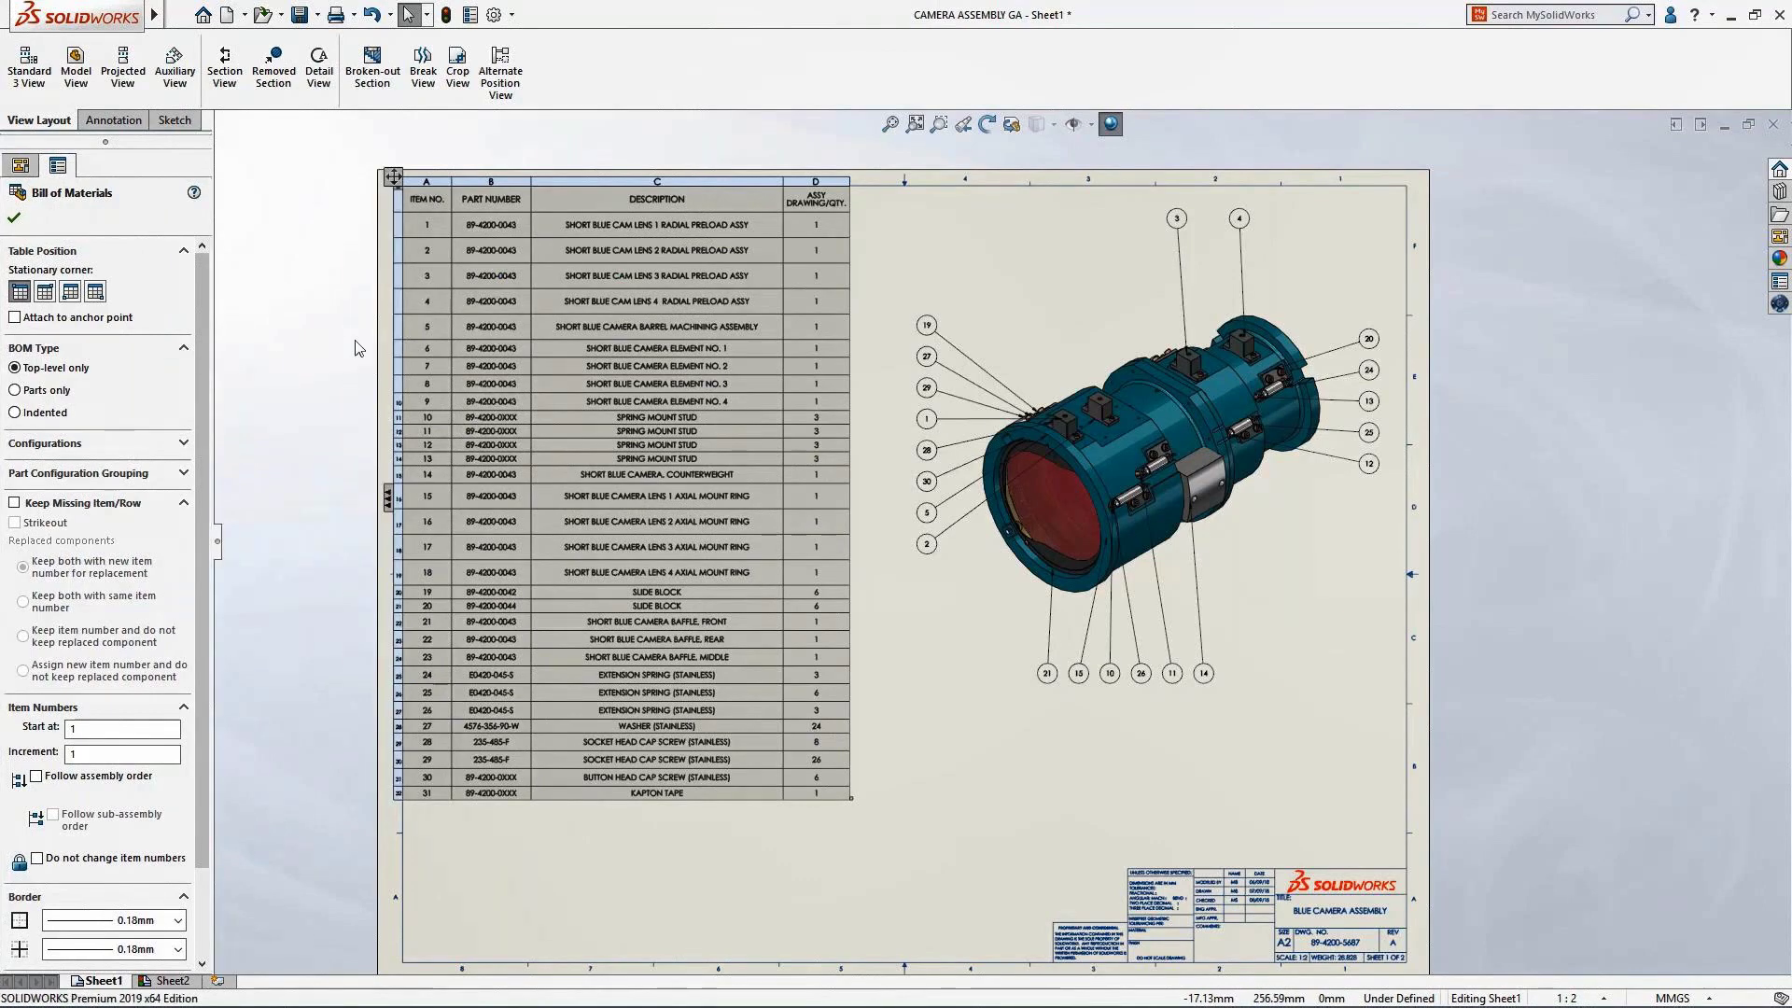
Step: Export the bill of materials as an Excel 2007 file named Camera BOM with file images included
{"action": "right_click", "coordinate": [393, 177]}
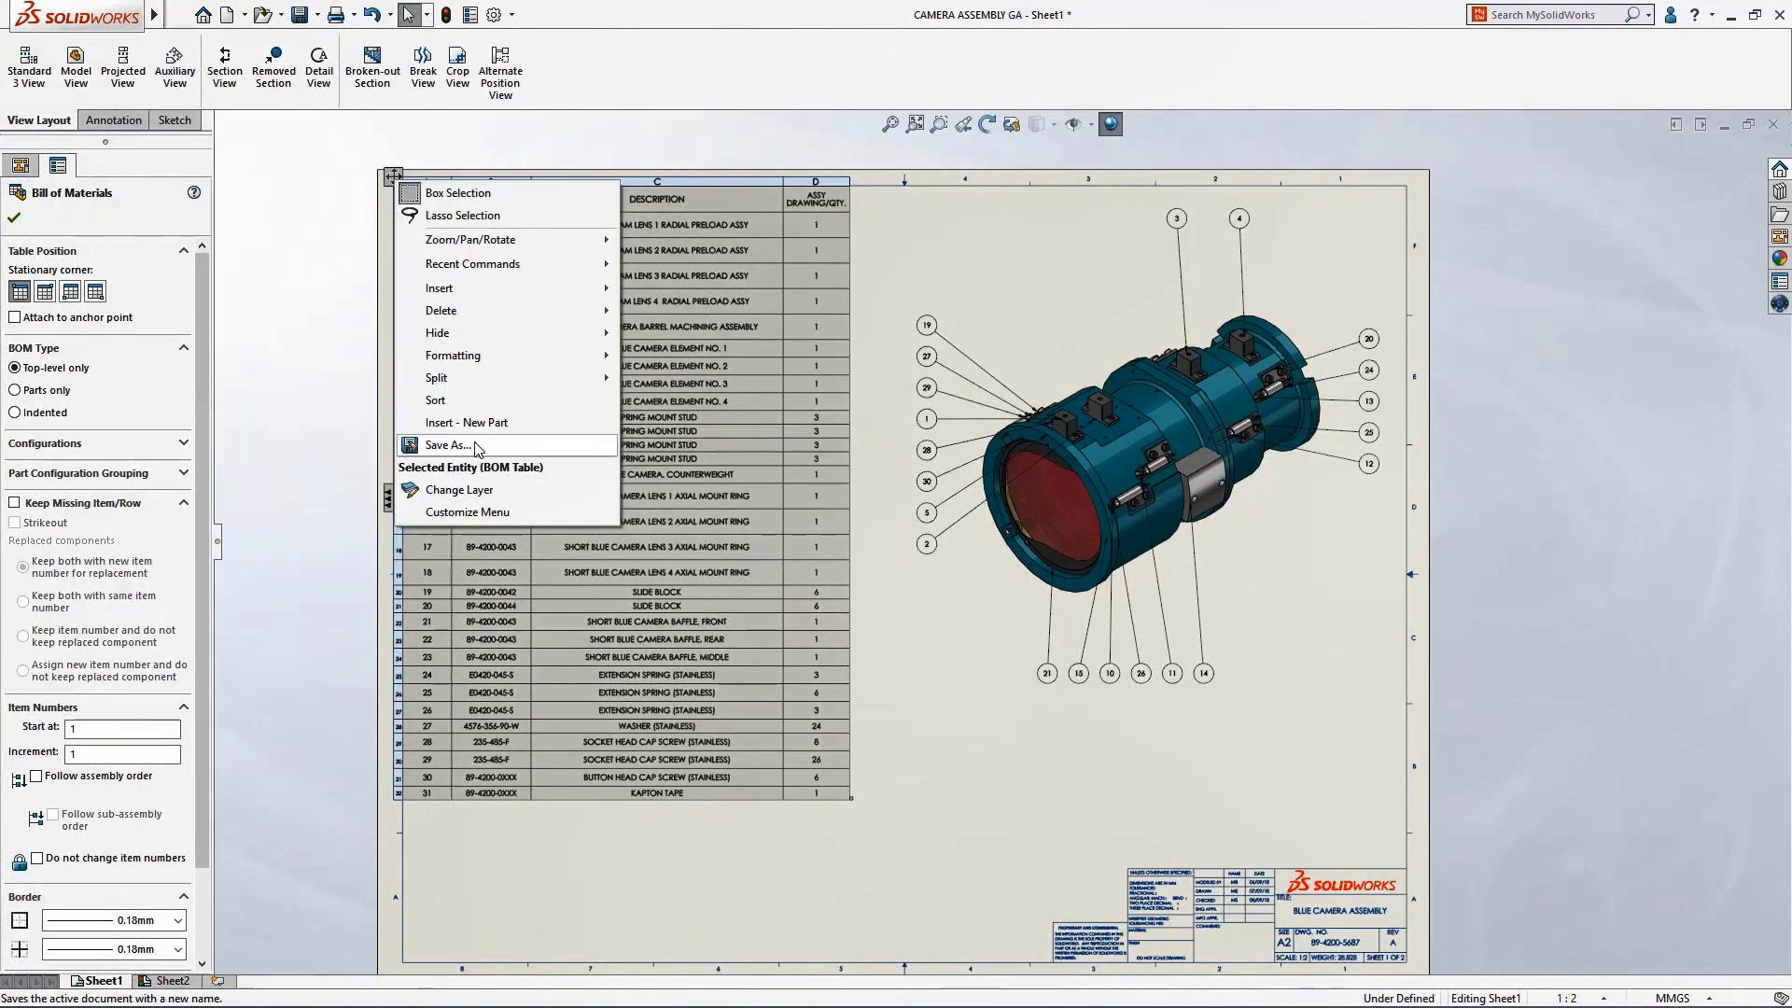
{"action": "left_click", "coordinate": [431, 440]}
{"action": "type", "text": "Camera BOM"}
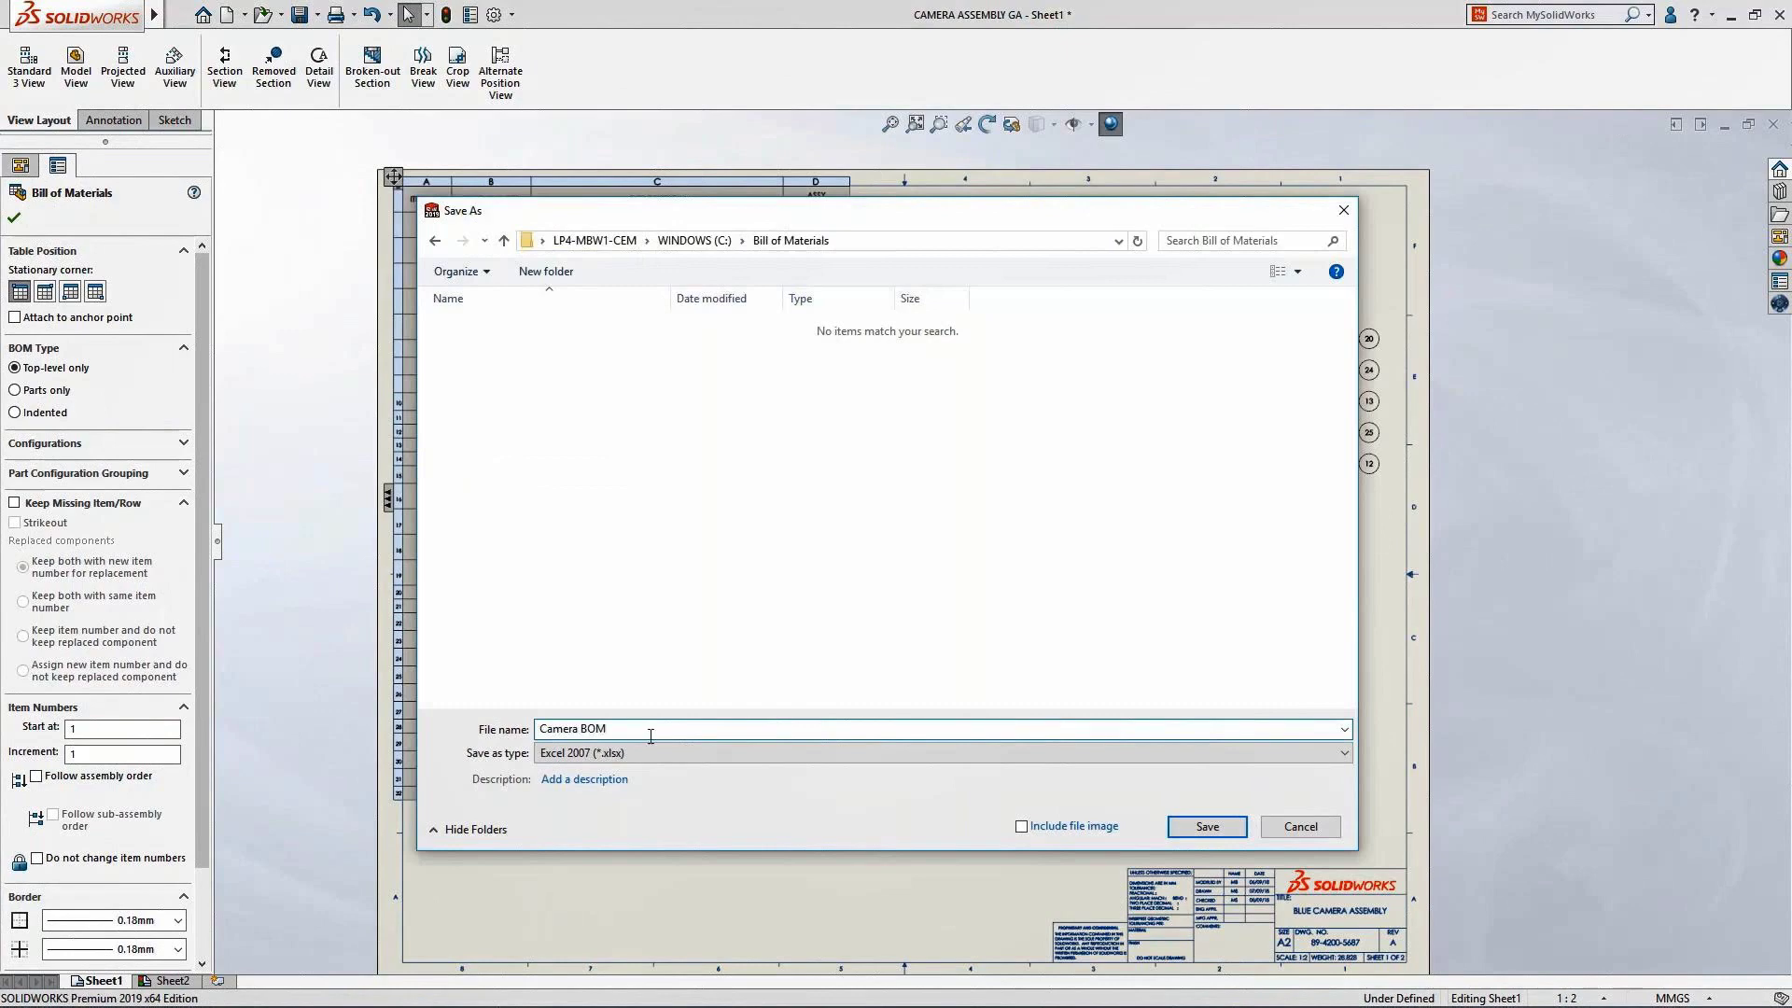
{"action": "left_click", "coordinate": [1021, 826]}
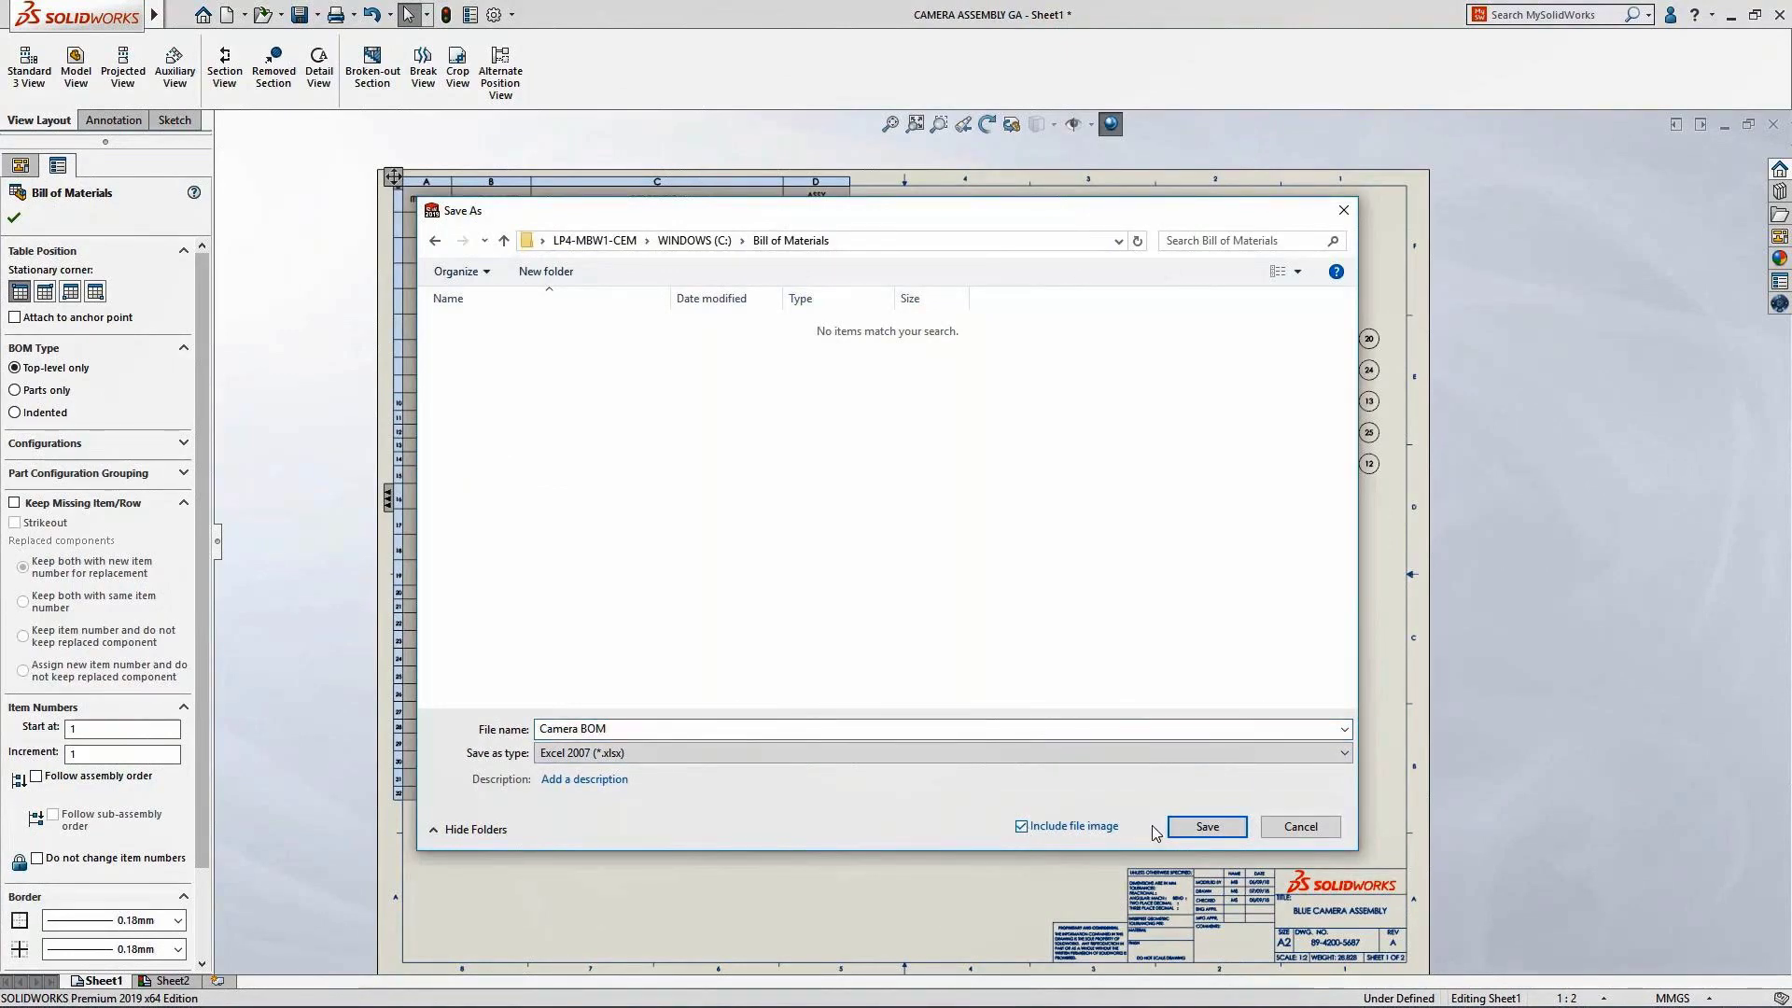
{"action": "left_click", "coordinate": [1196, 827]}
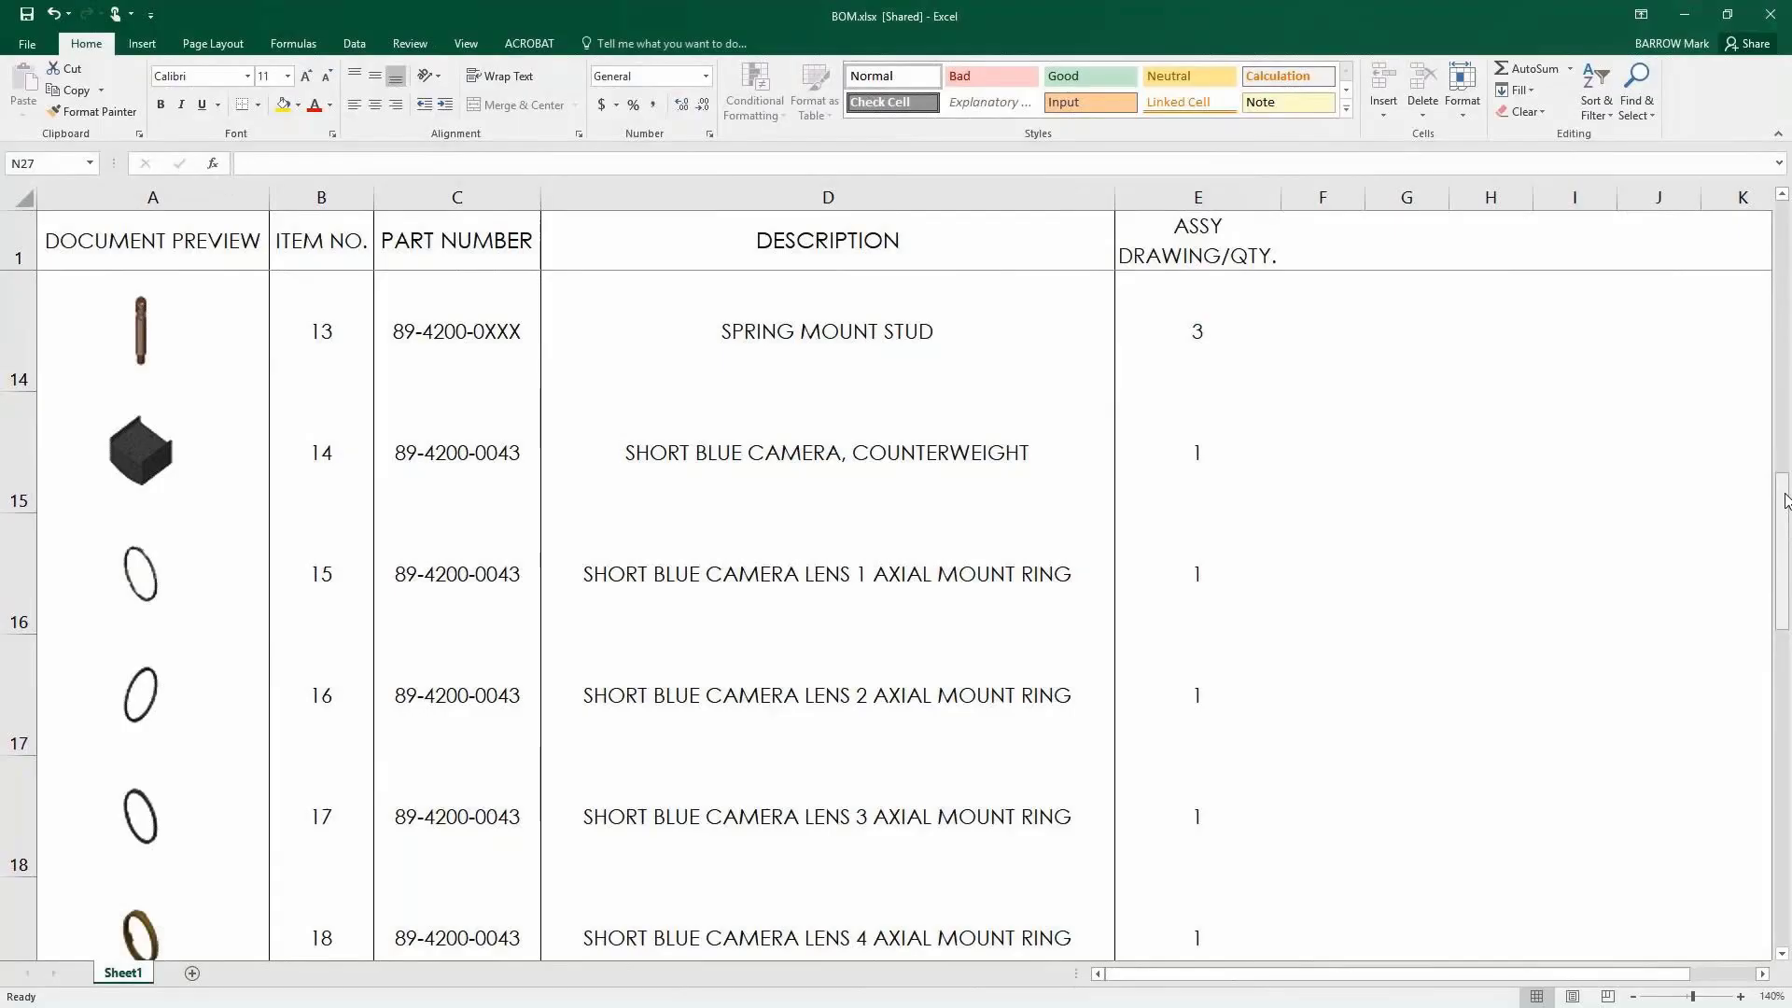
Step: Look through the component images in the exported Excel BOM and return to Sheet2 of the camera assembly drawing
{"action": "left_click_drag", "start_coordinate": [1784, 501], "coordinate": [1786, 599]}
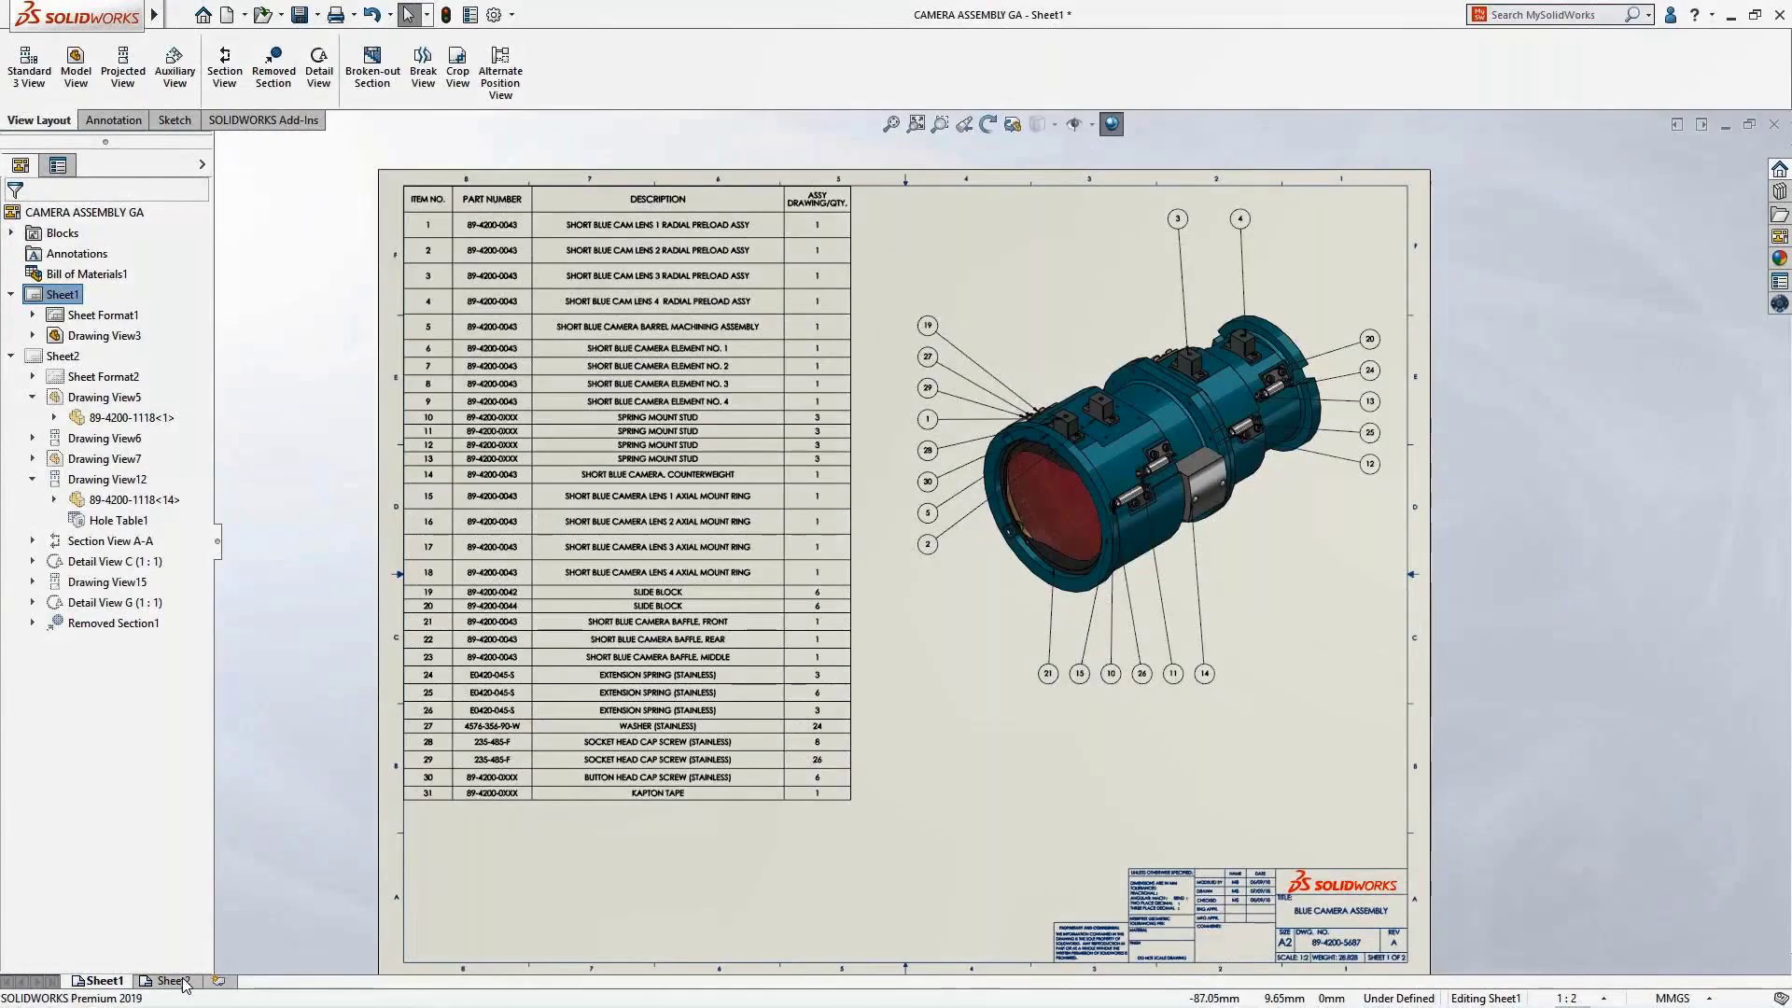
{"action": "left_click", "coordinate": [173, 979]}
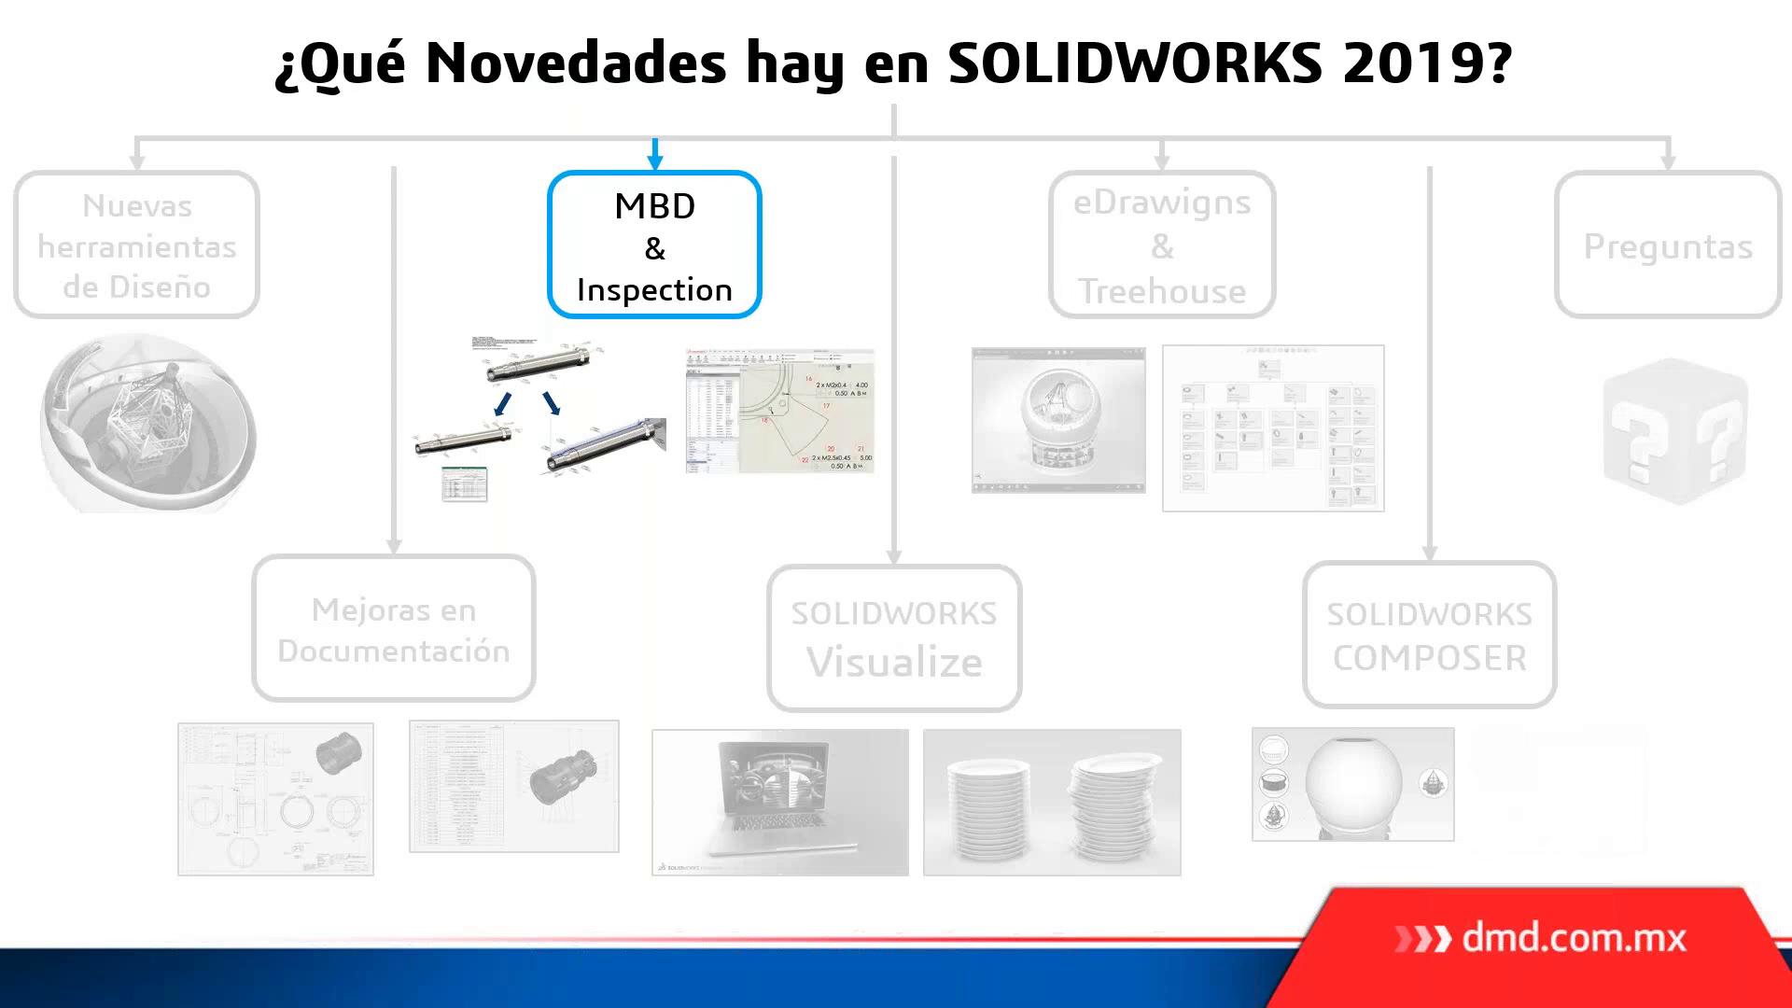
{"action": "key", "text": "Right"}
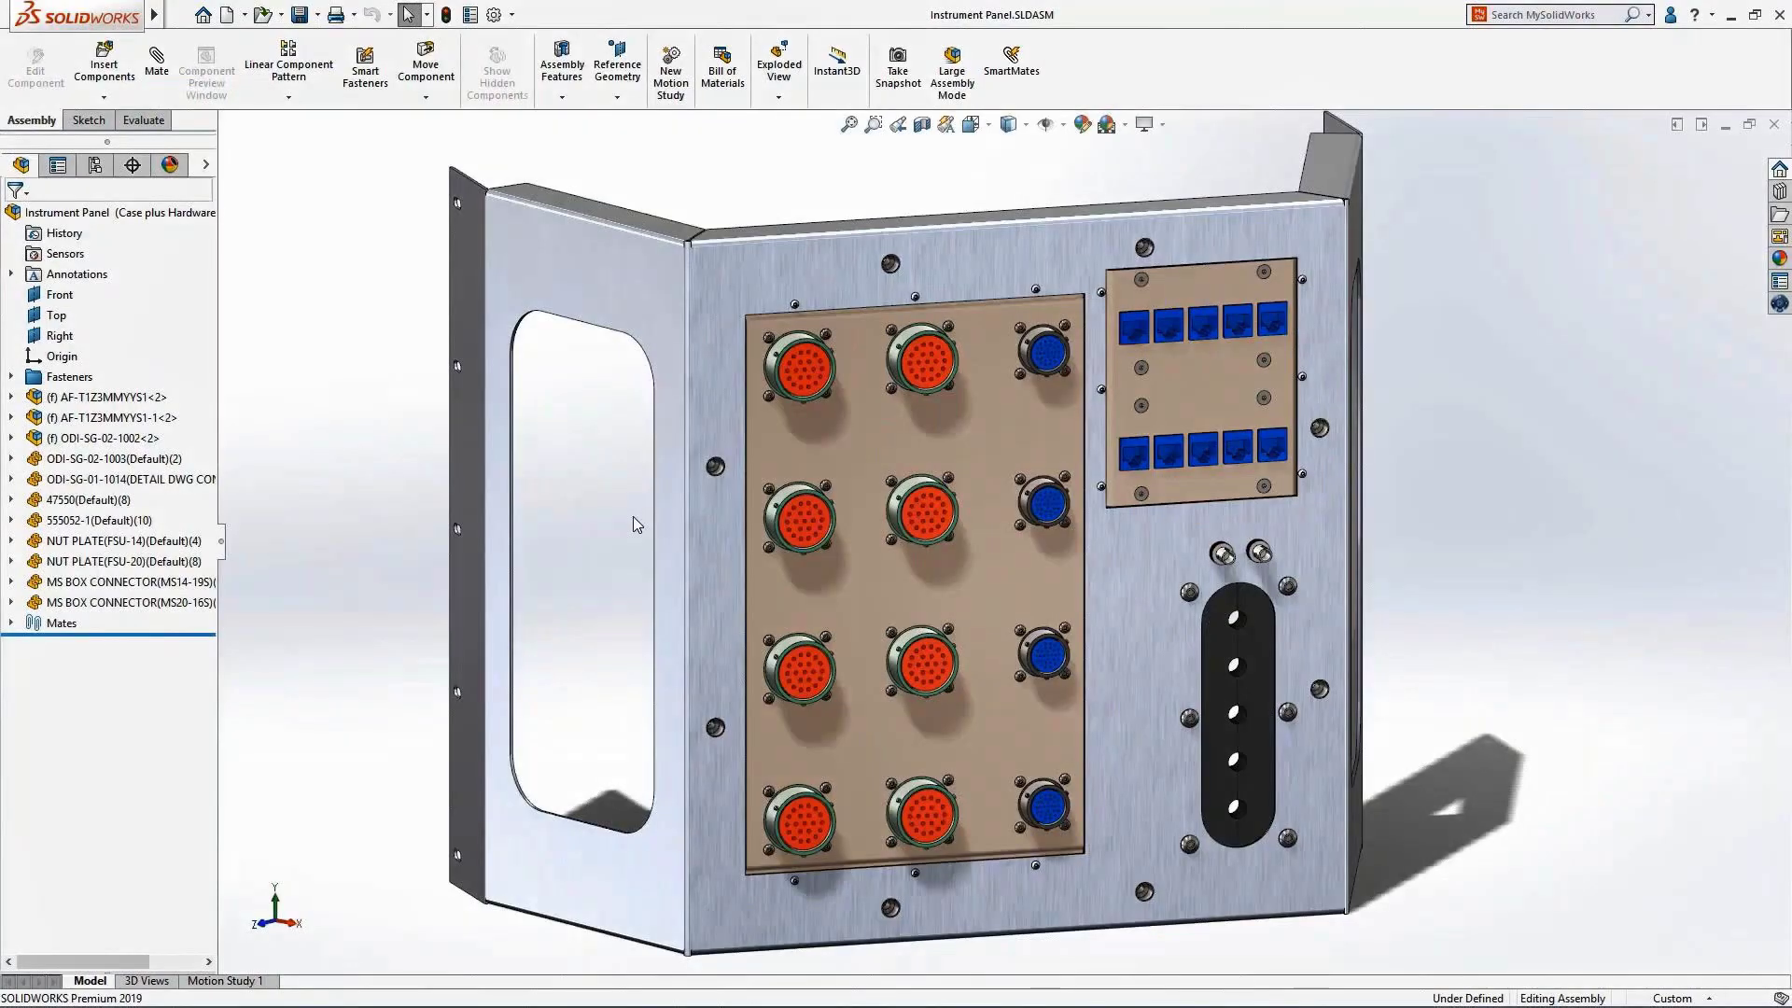
Step: Open the Panel Housing part from the Instrument Panel assembly and unsuppress Flat-Pattern1
{"action": "left_click", "coordinate": [703, 523]}
{"action": "left_click", "coordinate": [749, 407]}
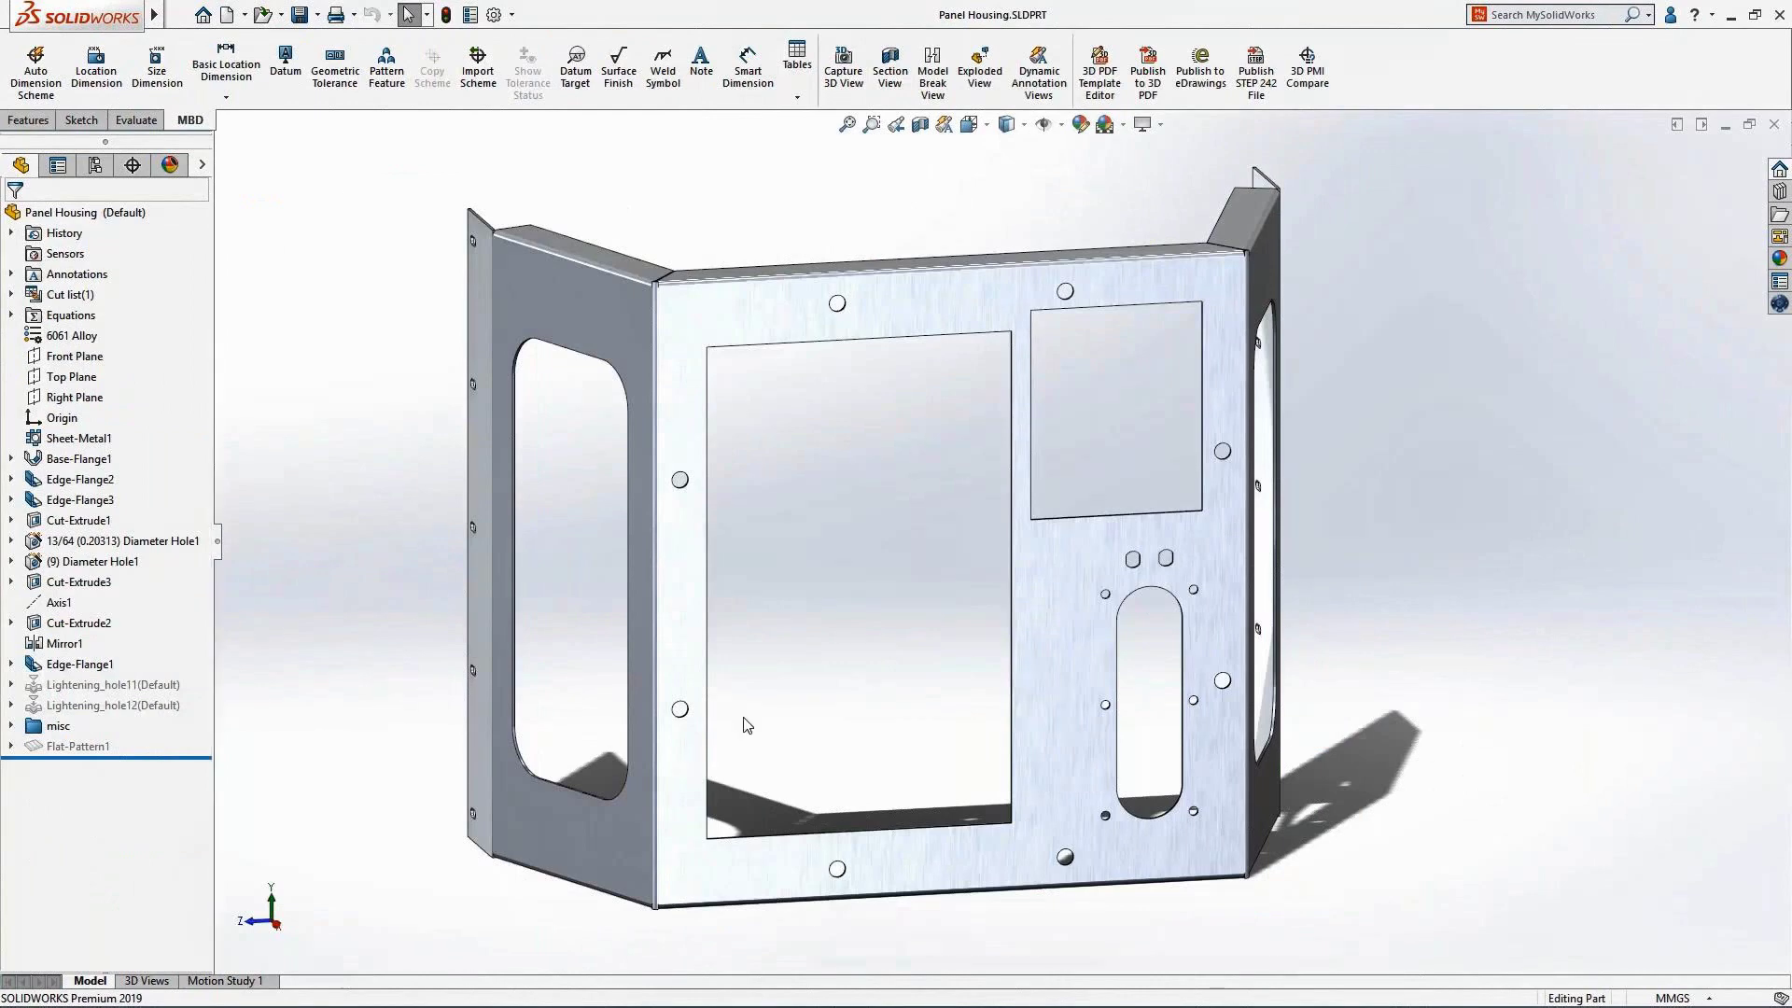
{"action": "mouse_move", "coordinate": [822, 931]}
{"action": "middle_mouse_down"}
{"action": "mouse_move", "coordinate": [672, 931]}
{"action": "mouse_move", "coordinate": [840, 937]}
{"action": "middle_mouse_up"}
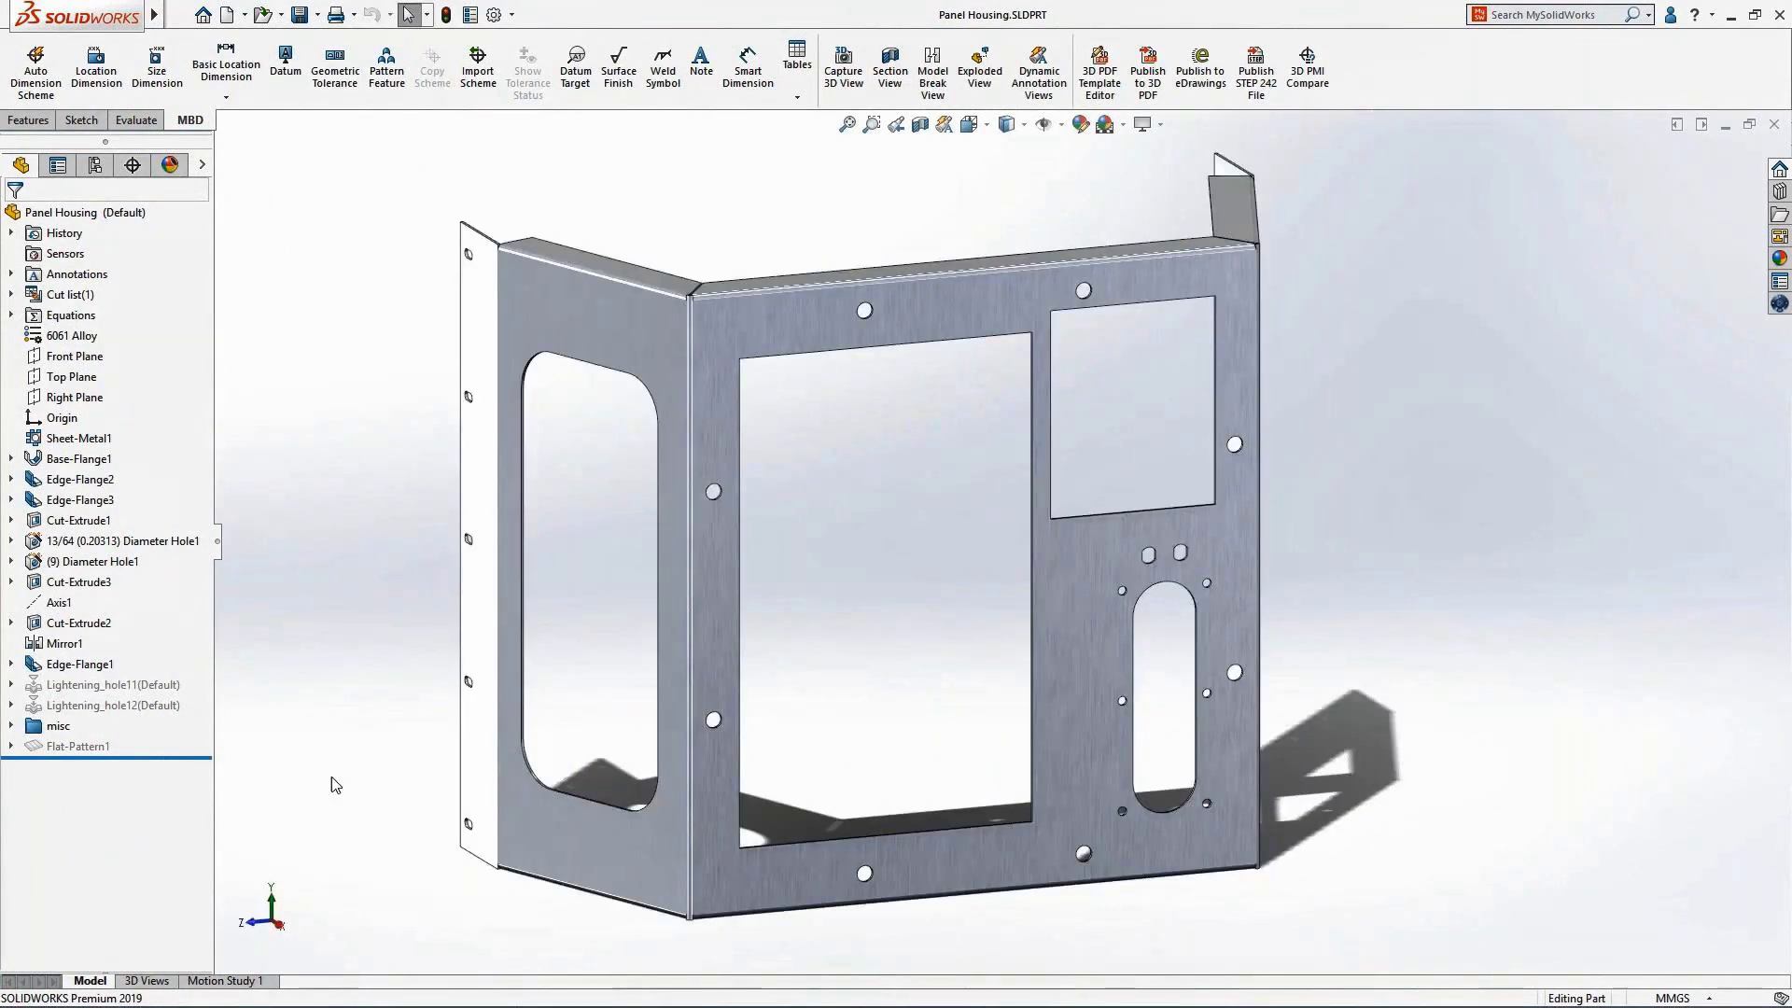
{"action": "right_click", "coordinate": [80, 746]}
{"action": "left_click", "coordinate": [149, 763]}
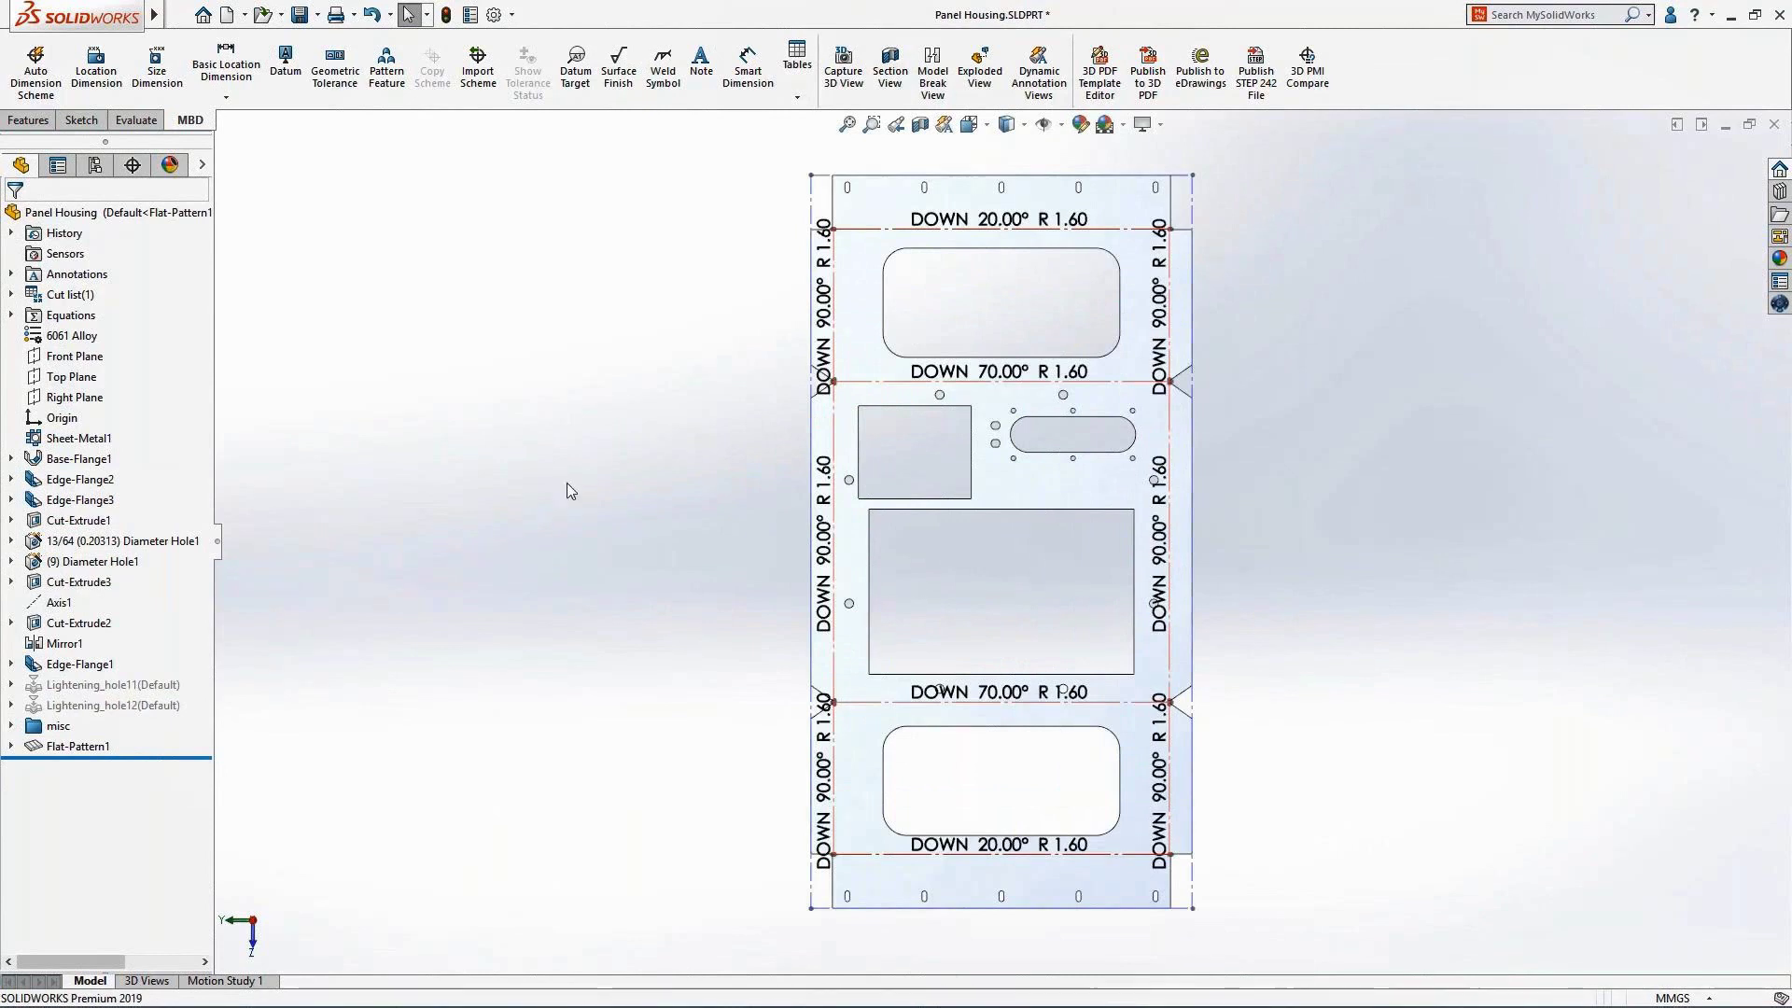
Step: Insert a bend table for the flattened panel housing and place it beside the flat pattern
{"action": "left_click", "coordinate": [803, 103]}
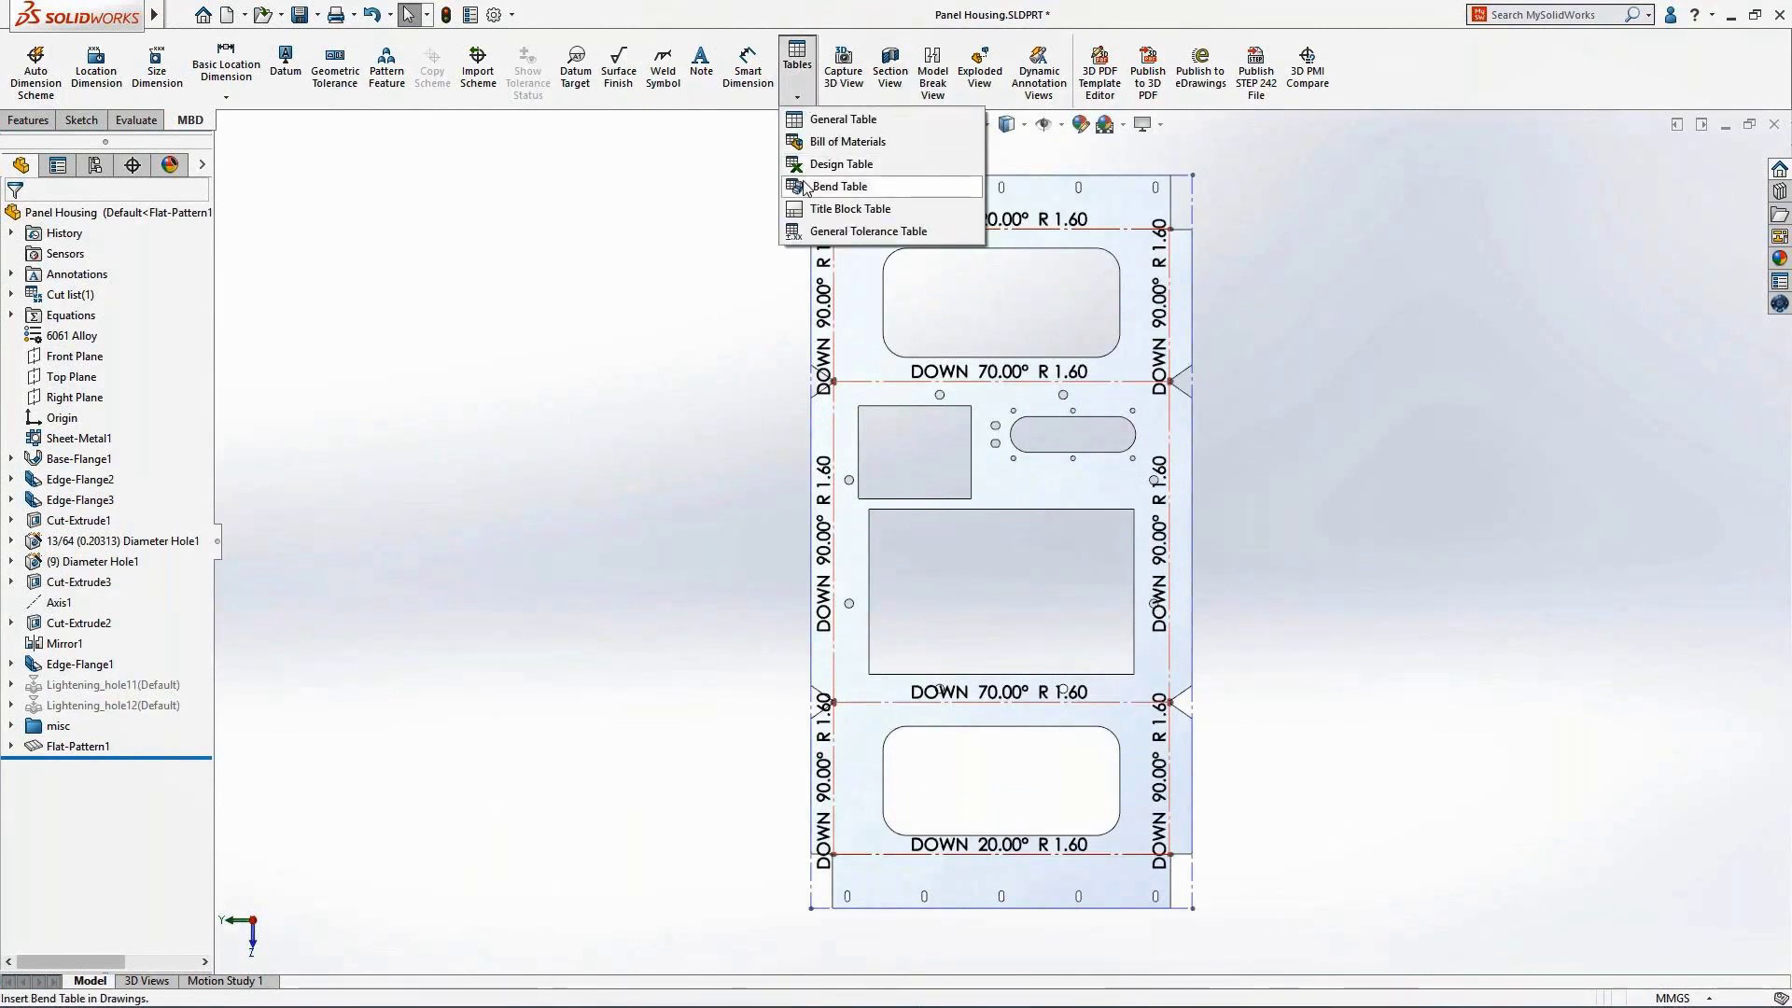
{"action": "left_click", "coordinate": [807, 188]}
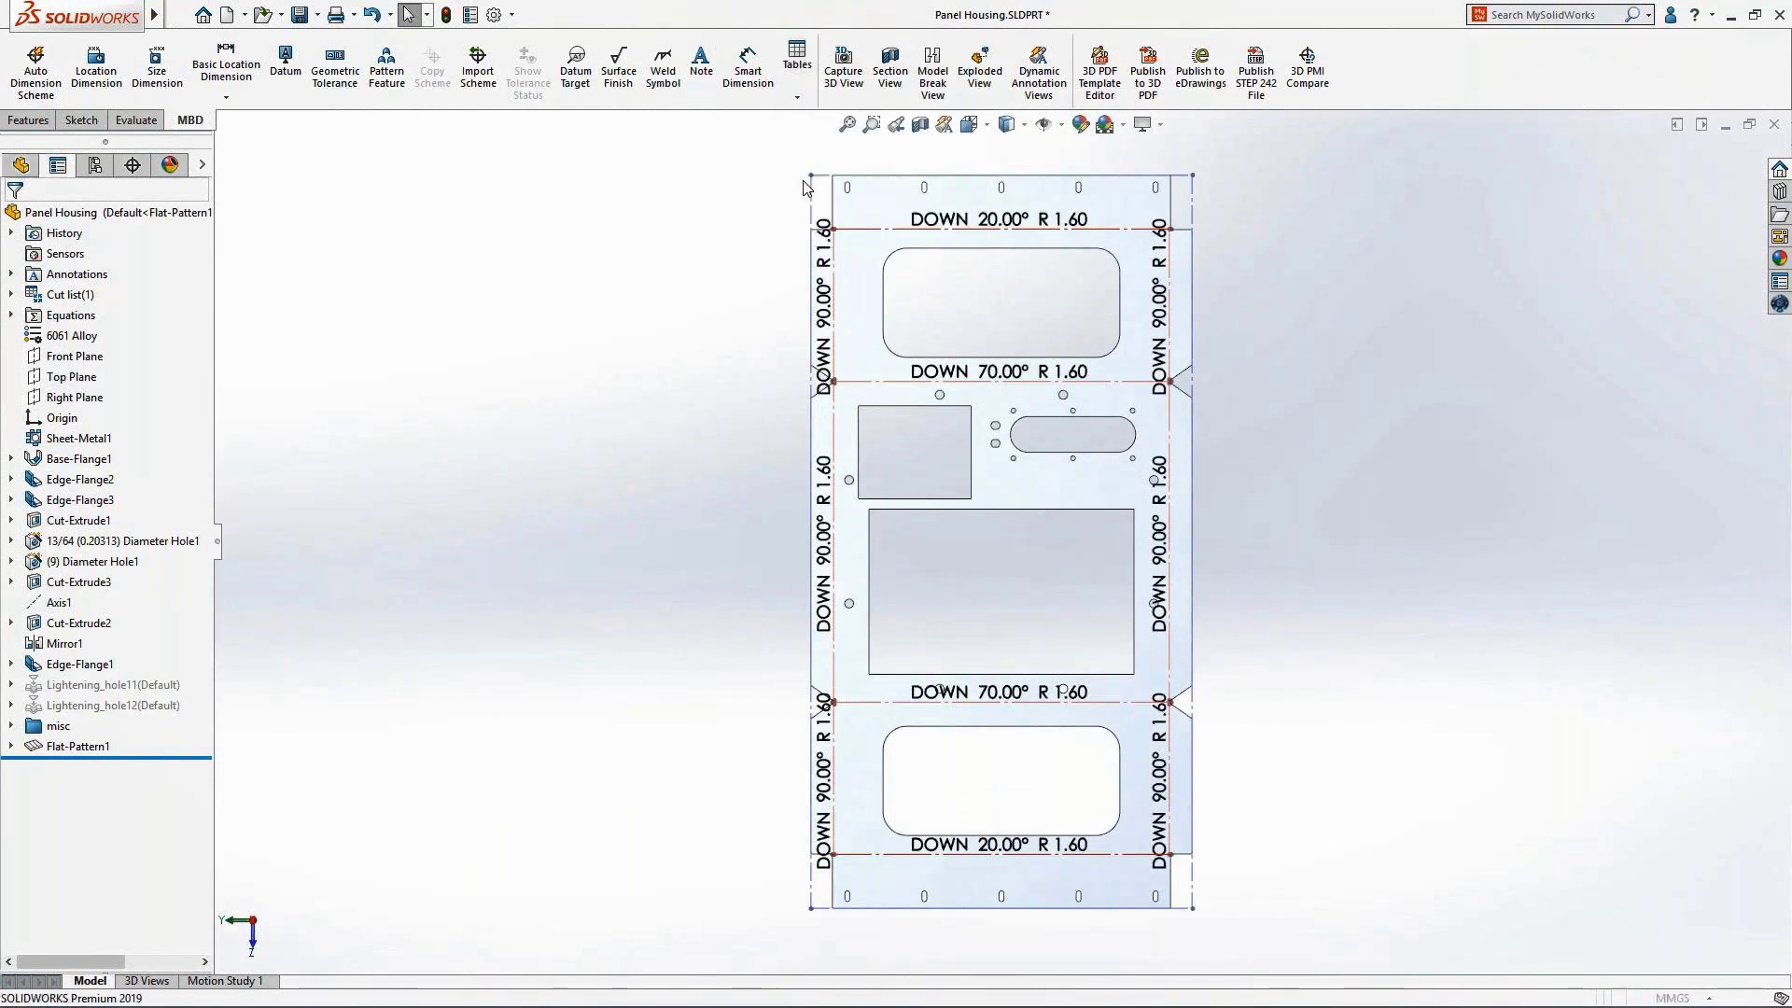
{"action": "left_click", "coordinate": [305, 228]}
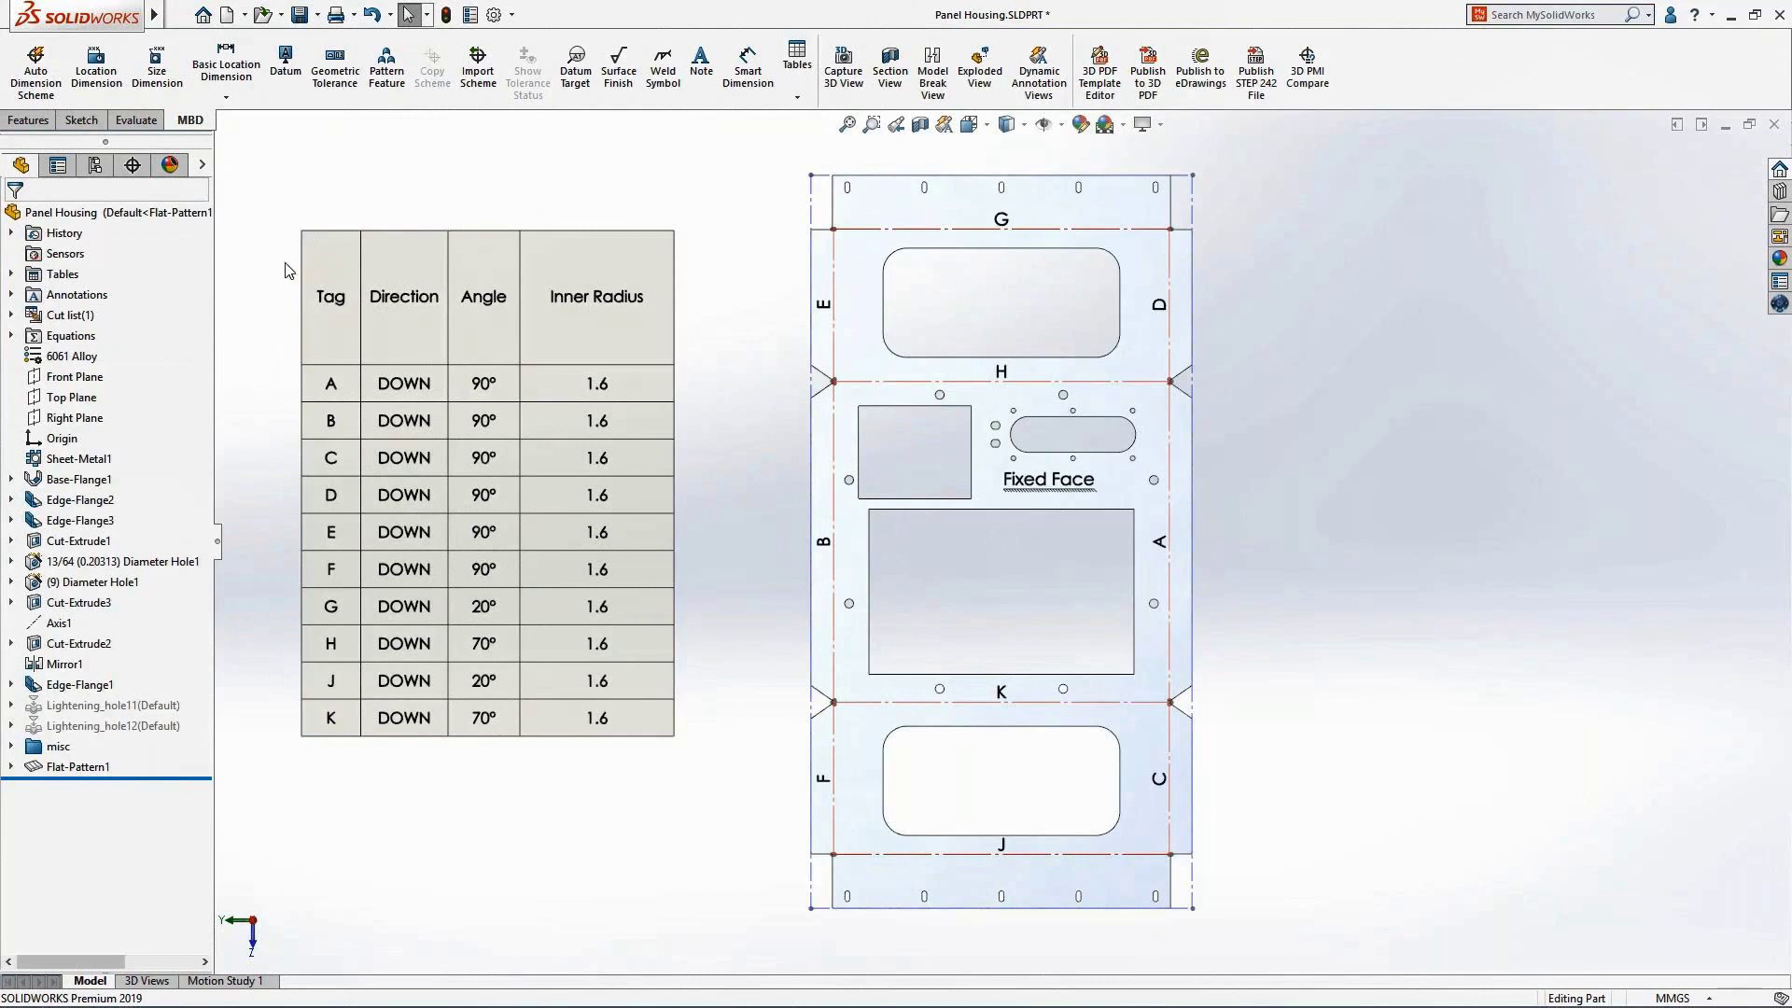
Step: Capture a 3D view named Flat-Pattern showing the bend table, and switch between the Notes view and the new view
{"action": "left_click", "coordinate": [149, 981]}
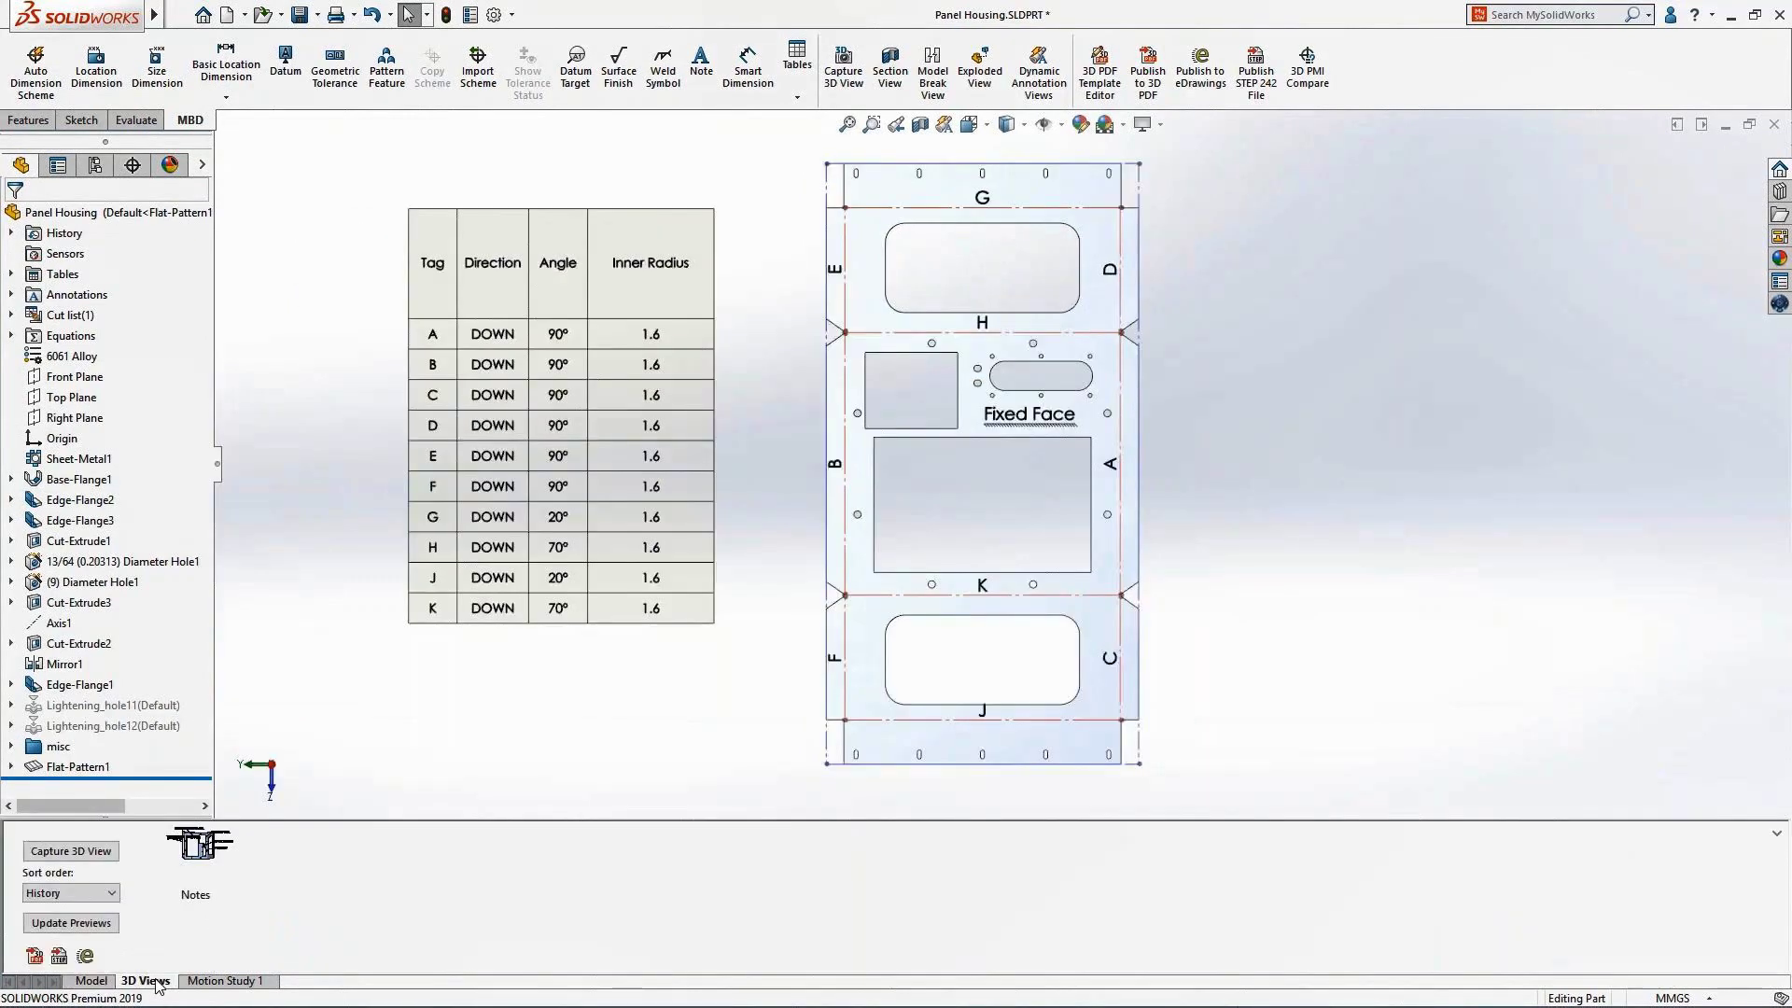
{"action": "left_click", "coordinate": [90, 849]}
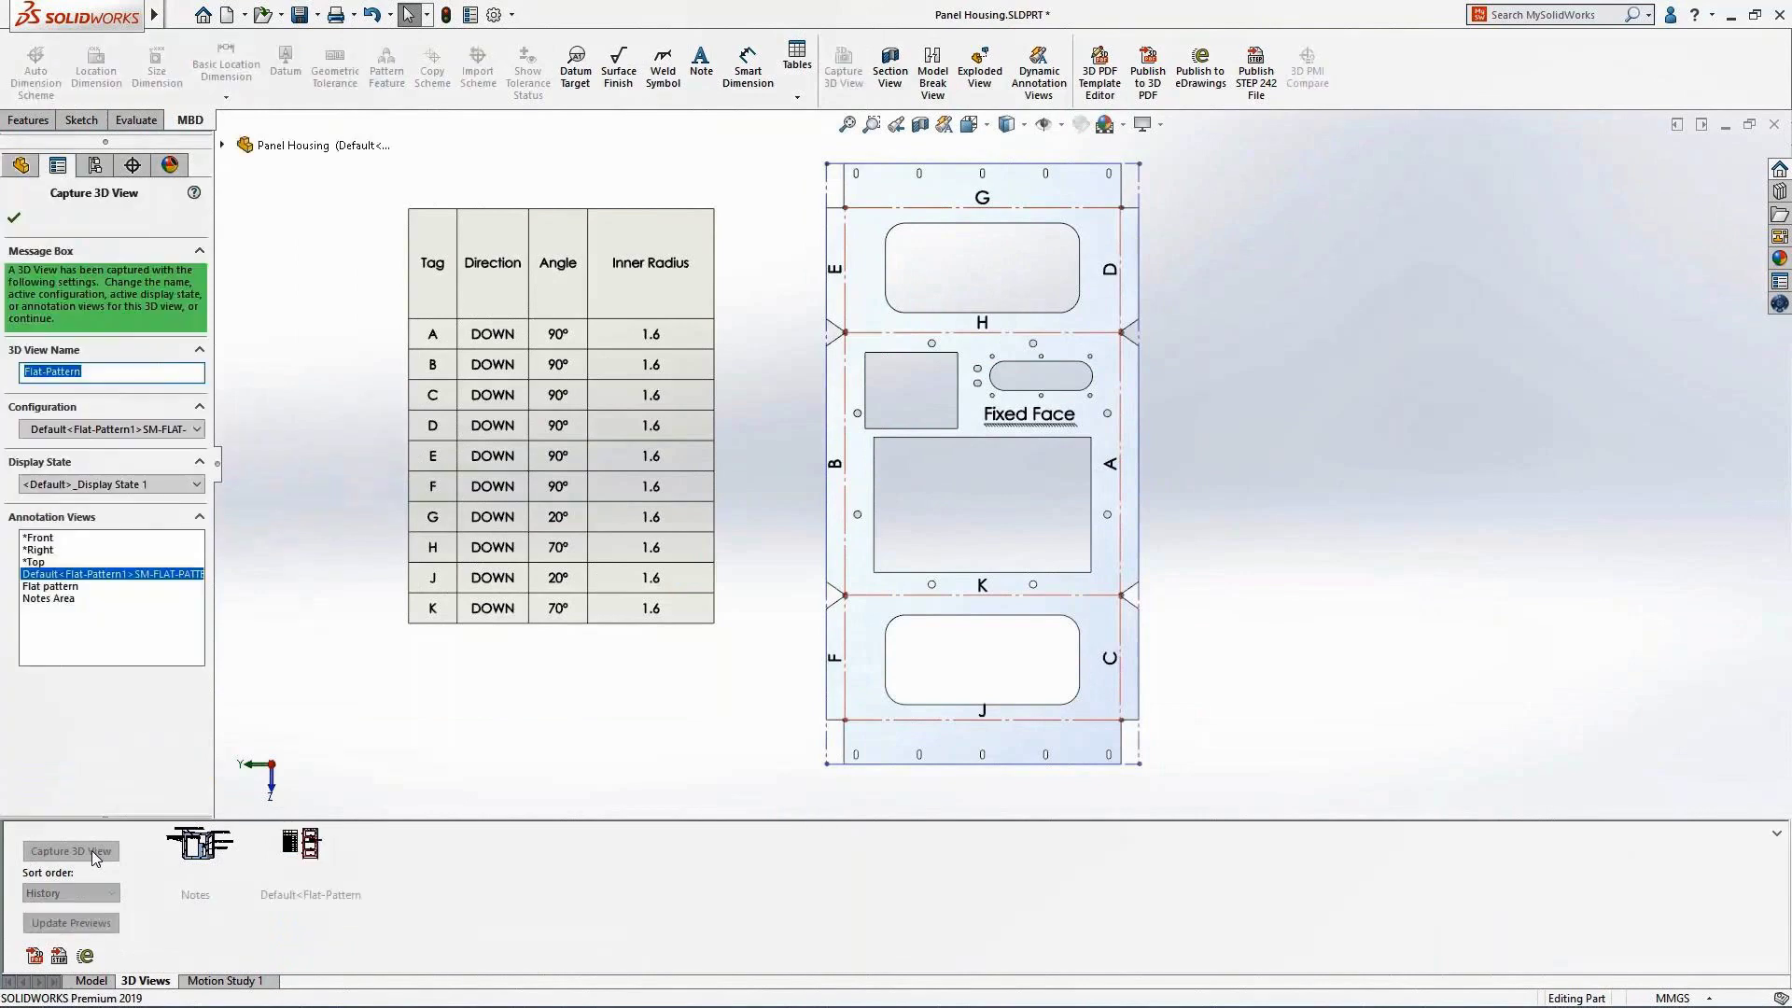
{"action": "key", "text": "Return"}
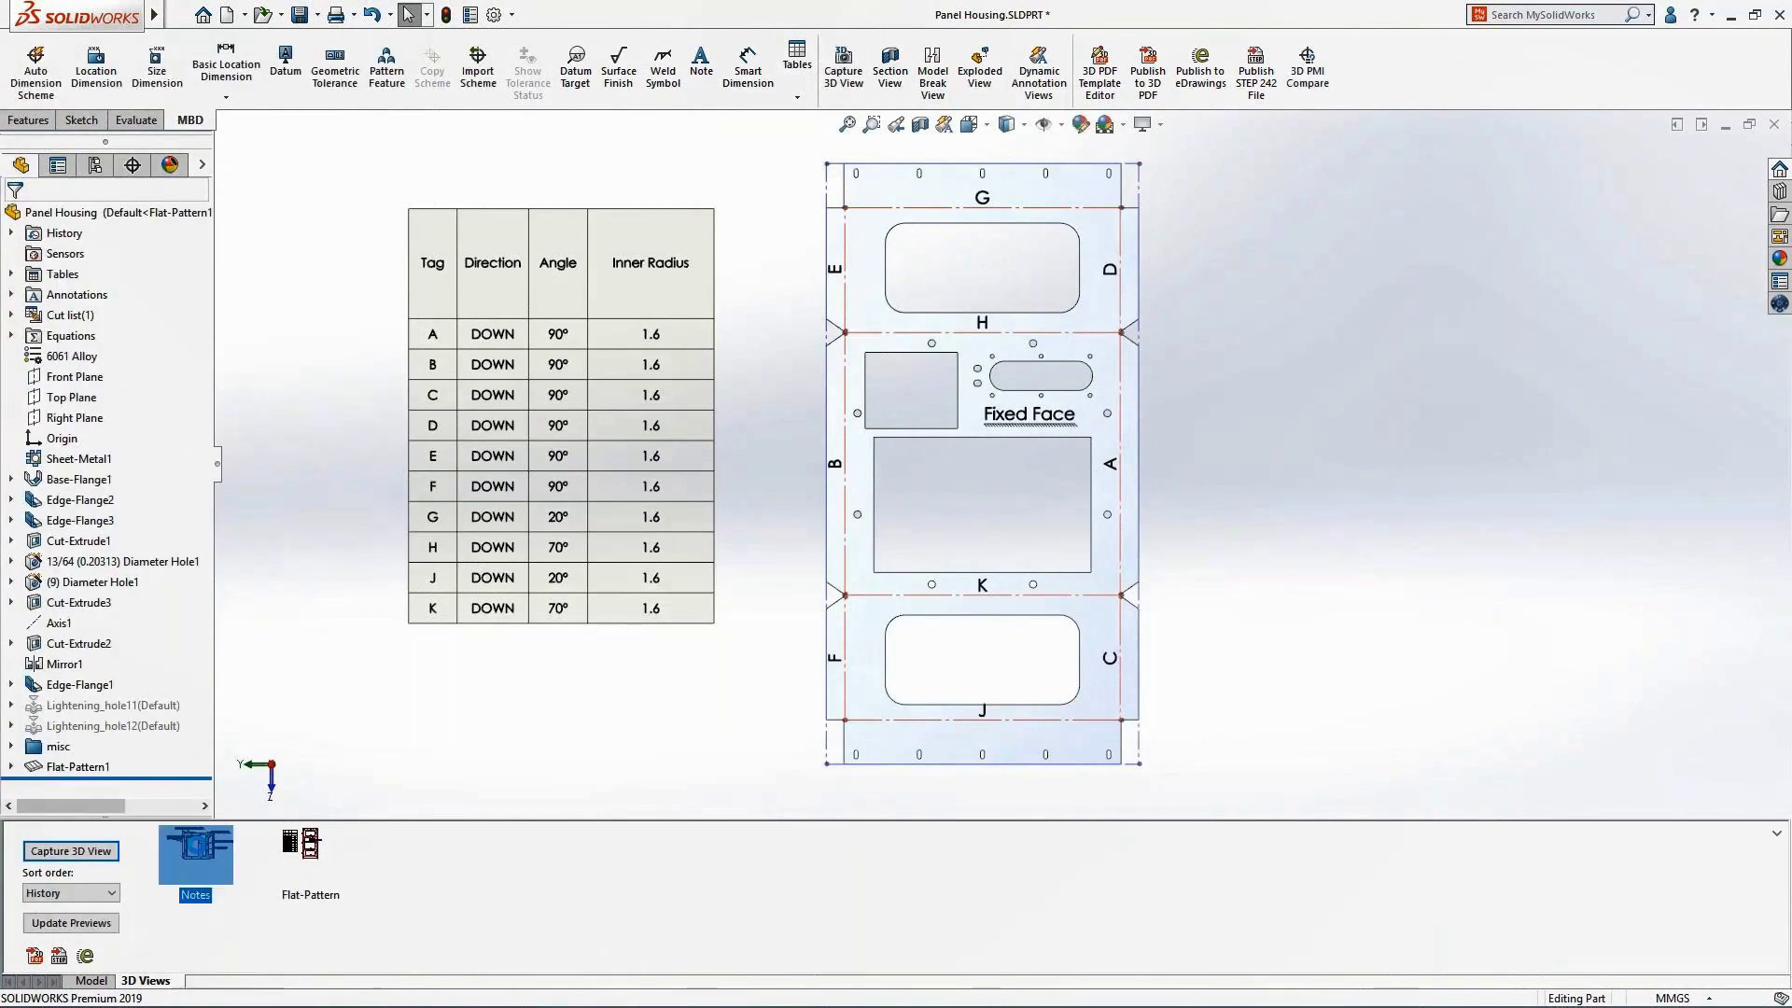
{"action": "double_click", "coordinate": [195, 855]}
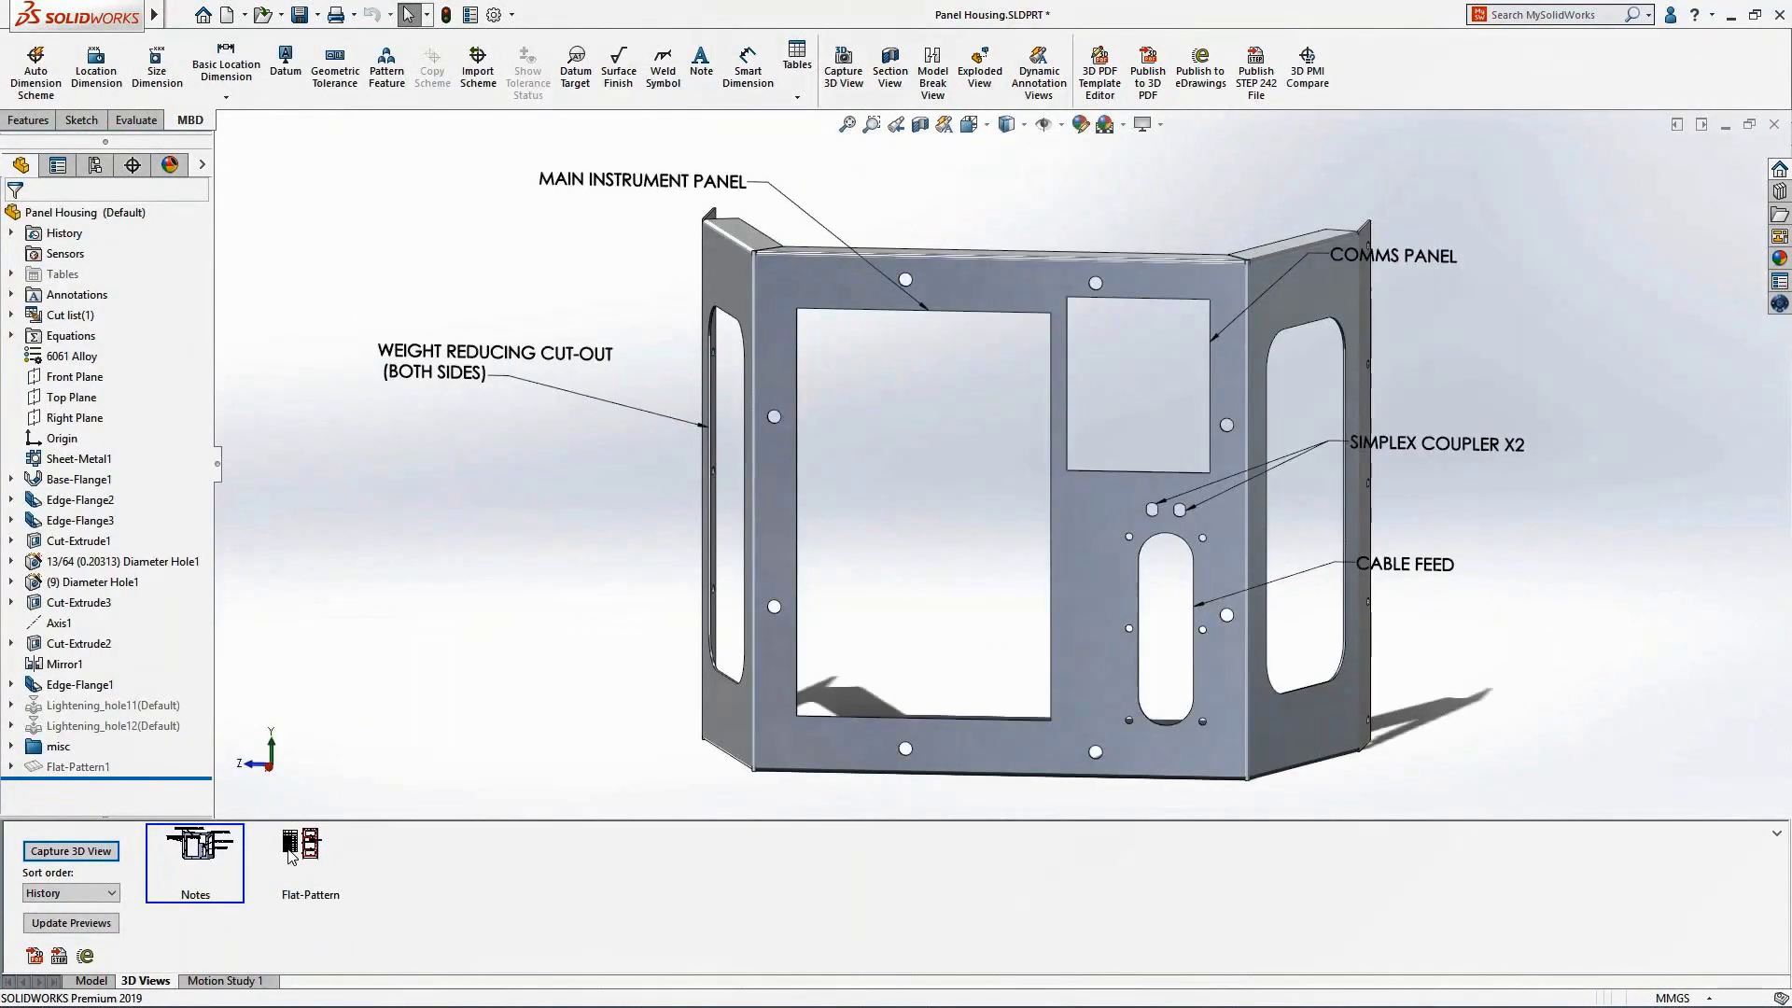
{"action": "double_click", "coordinate": [289, 853]}
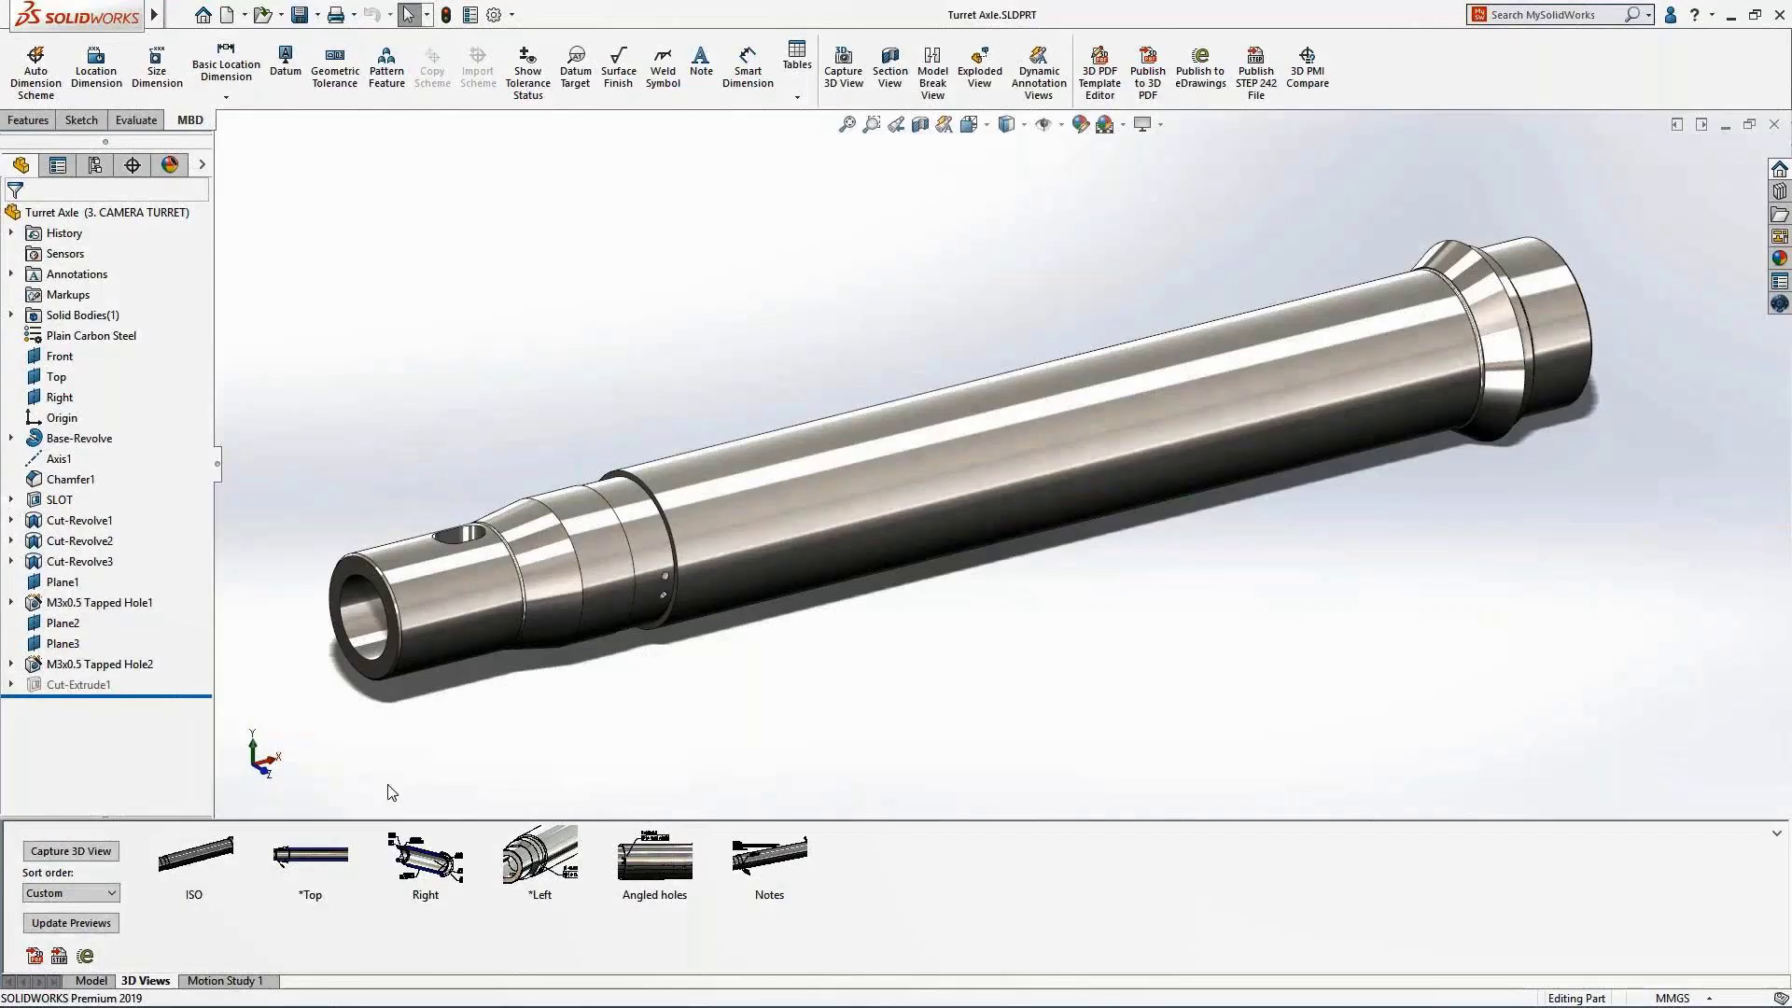
Step: Display the *Top, Right and Notes 3D views of the Turret Axle part
{"action": "double_click", "coordinate": [325, 854]}
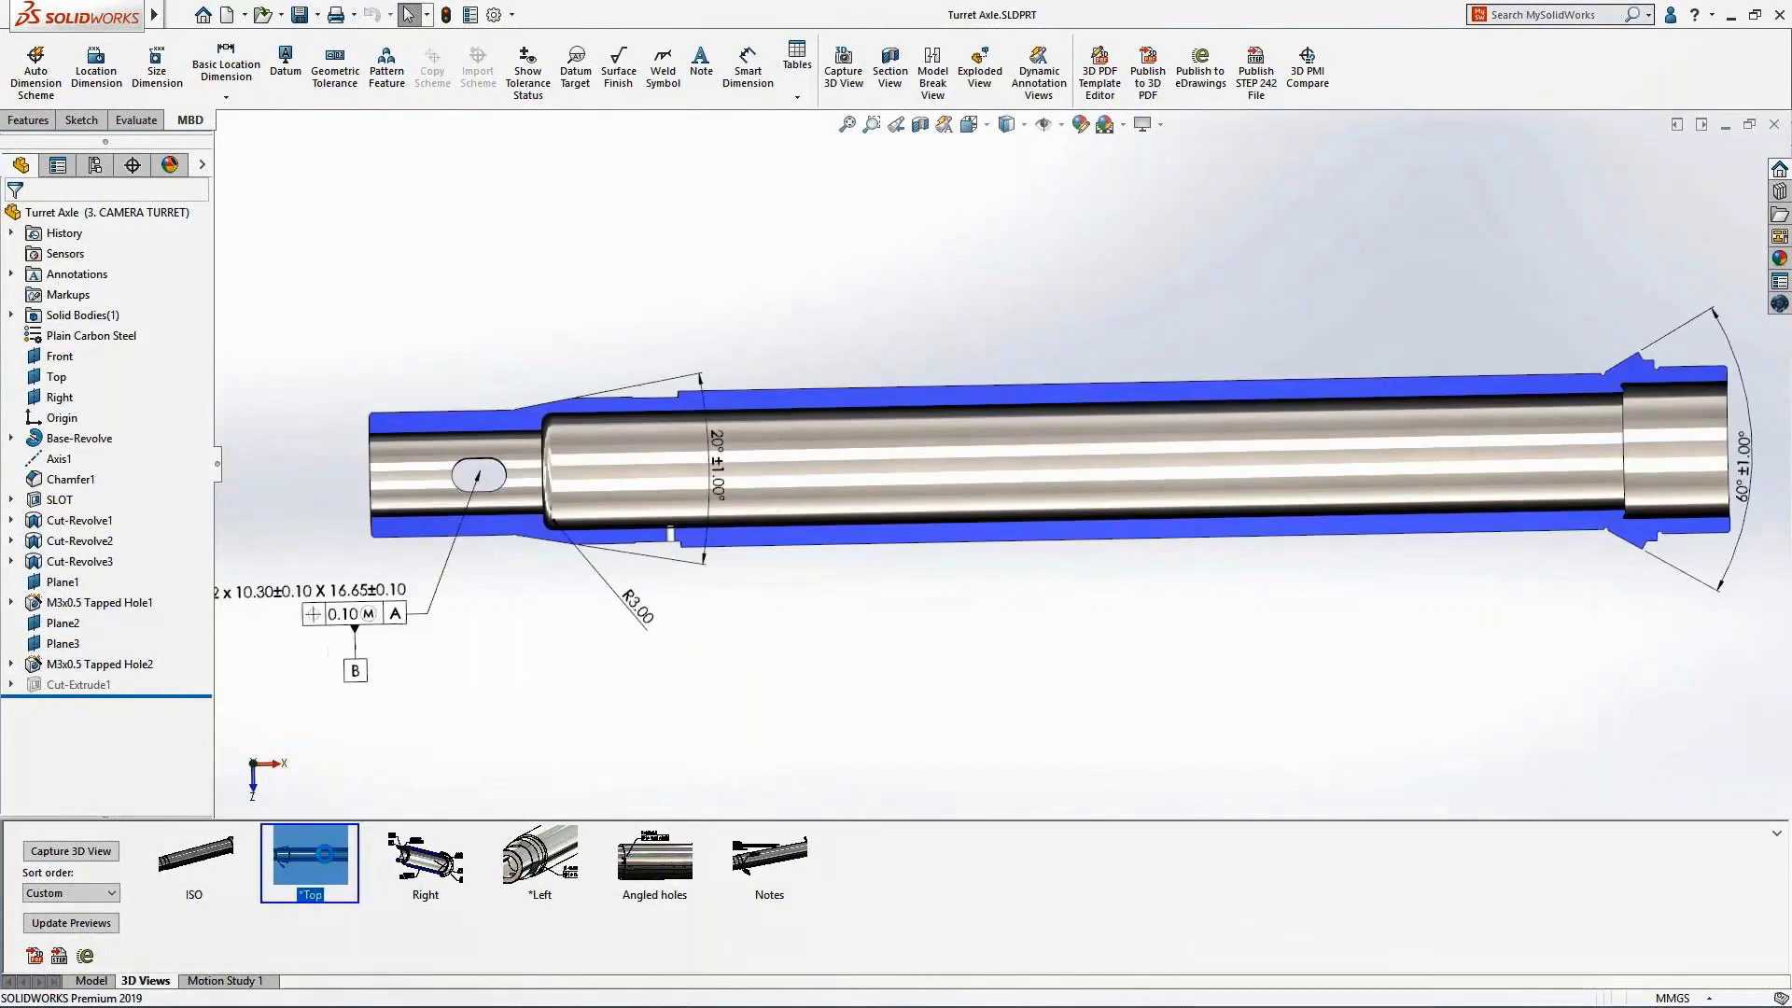
{"action": "left_click", "coordinate": [420, 862]}
{"action": "double_click", "coordinate": [420, 863]}
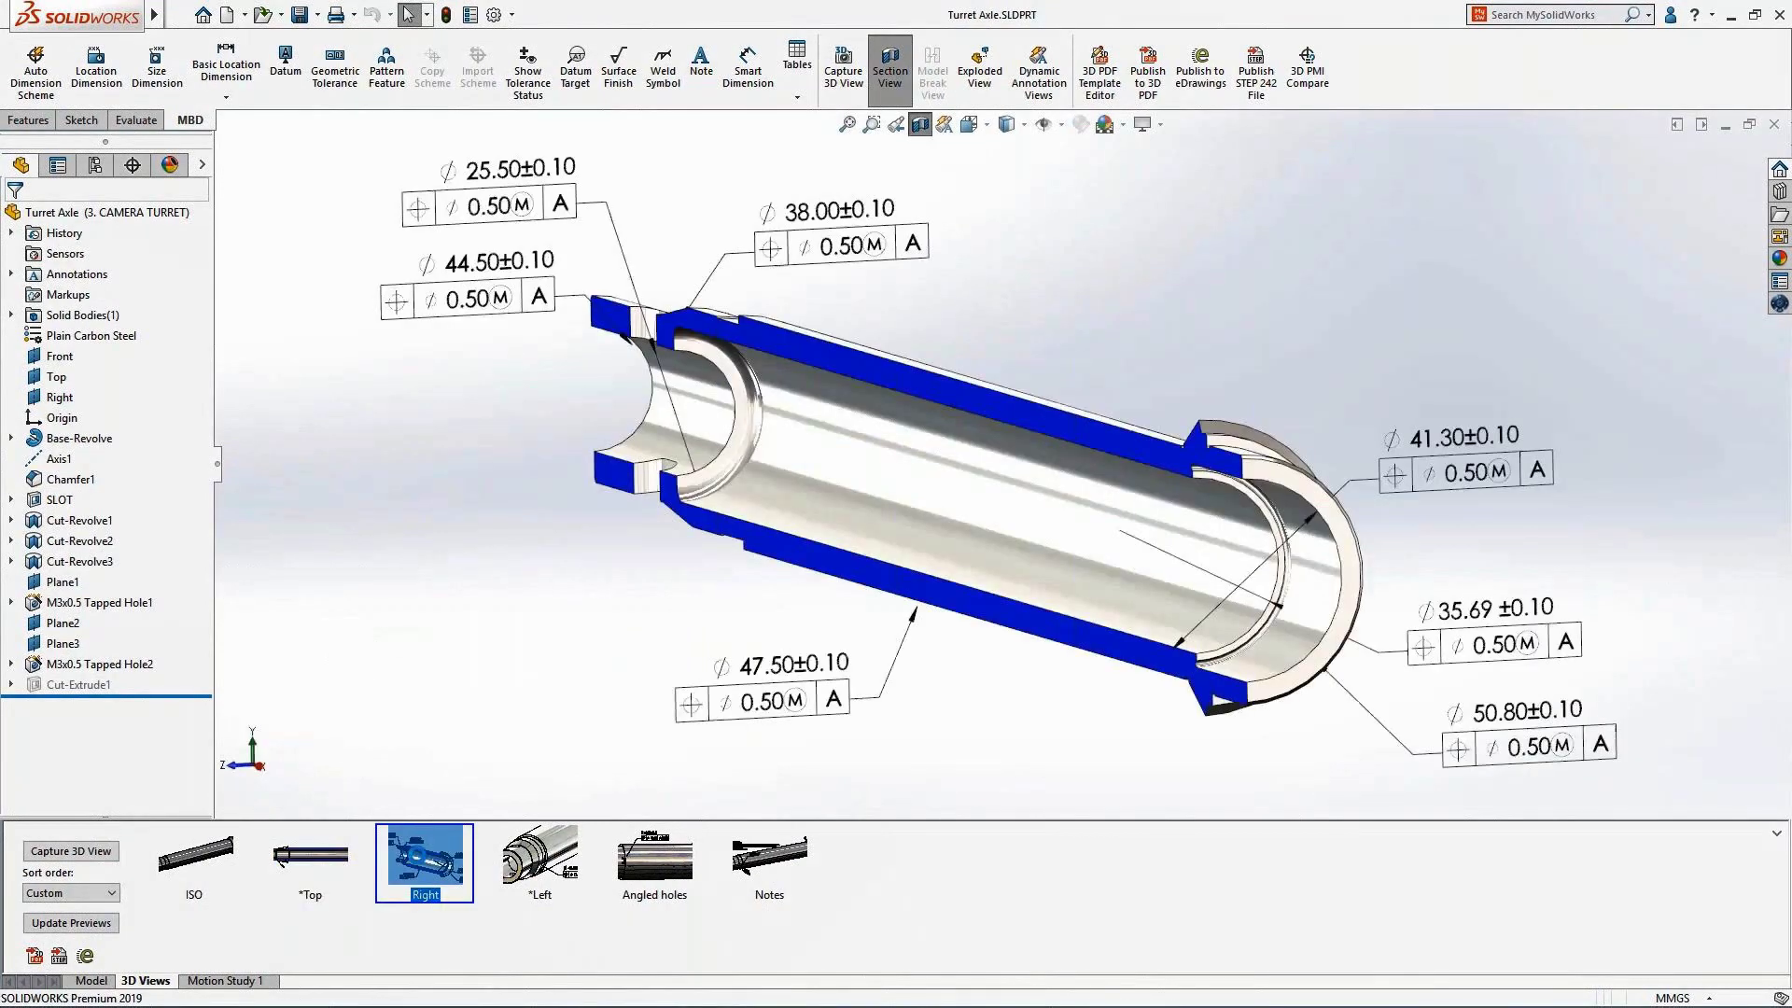
{"action": "left_click", "coordinate": [770, 869]}
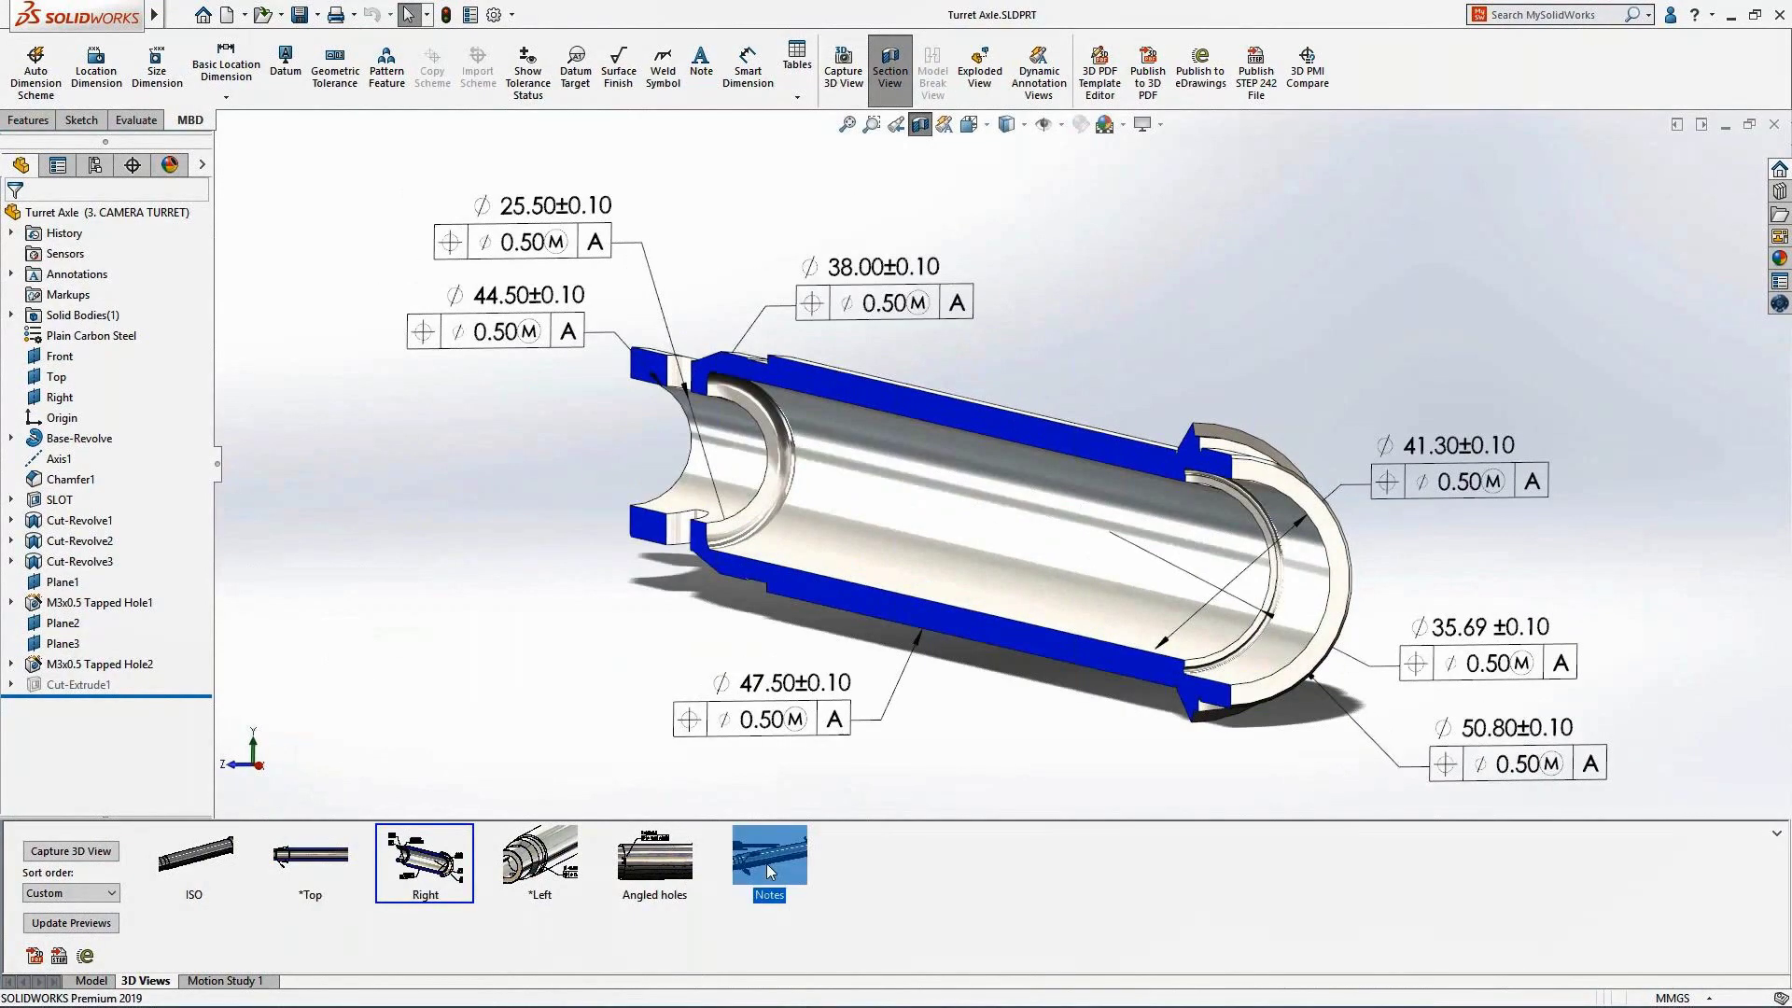
{"action": "double_click", "coordinate": [770, 870]}
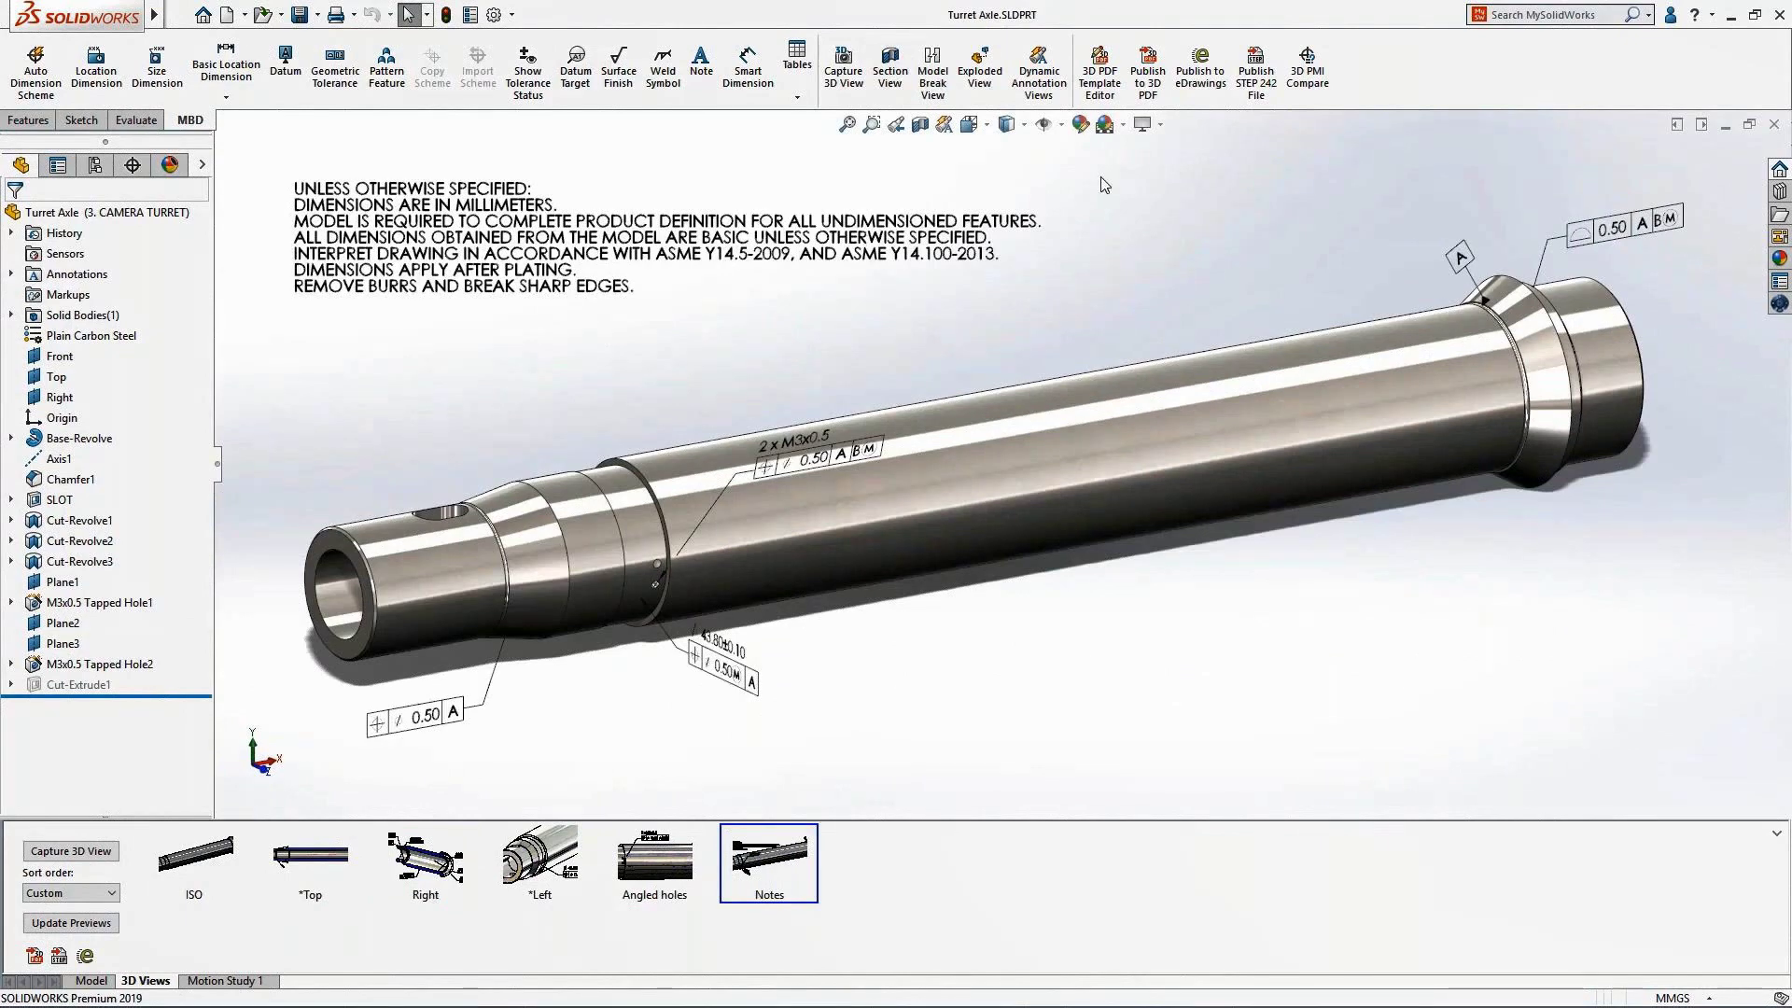
Step: Start publishing the Turret Axle to 3D PDF with the Part Specification template, set to show only graphical data
{"action": "left_click", "coordinate": [1150, 89]}
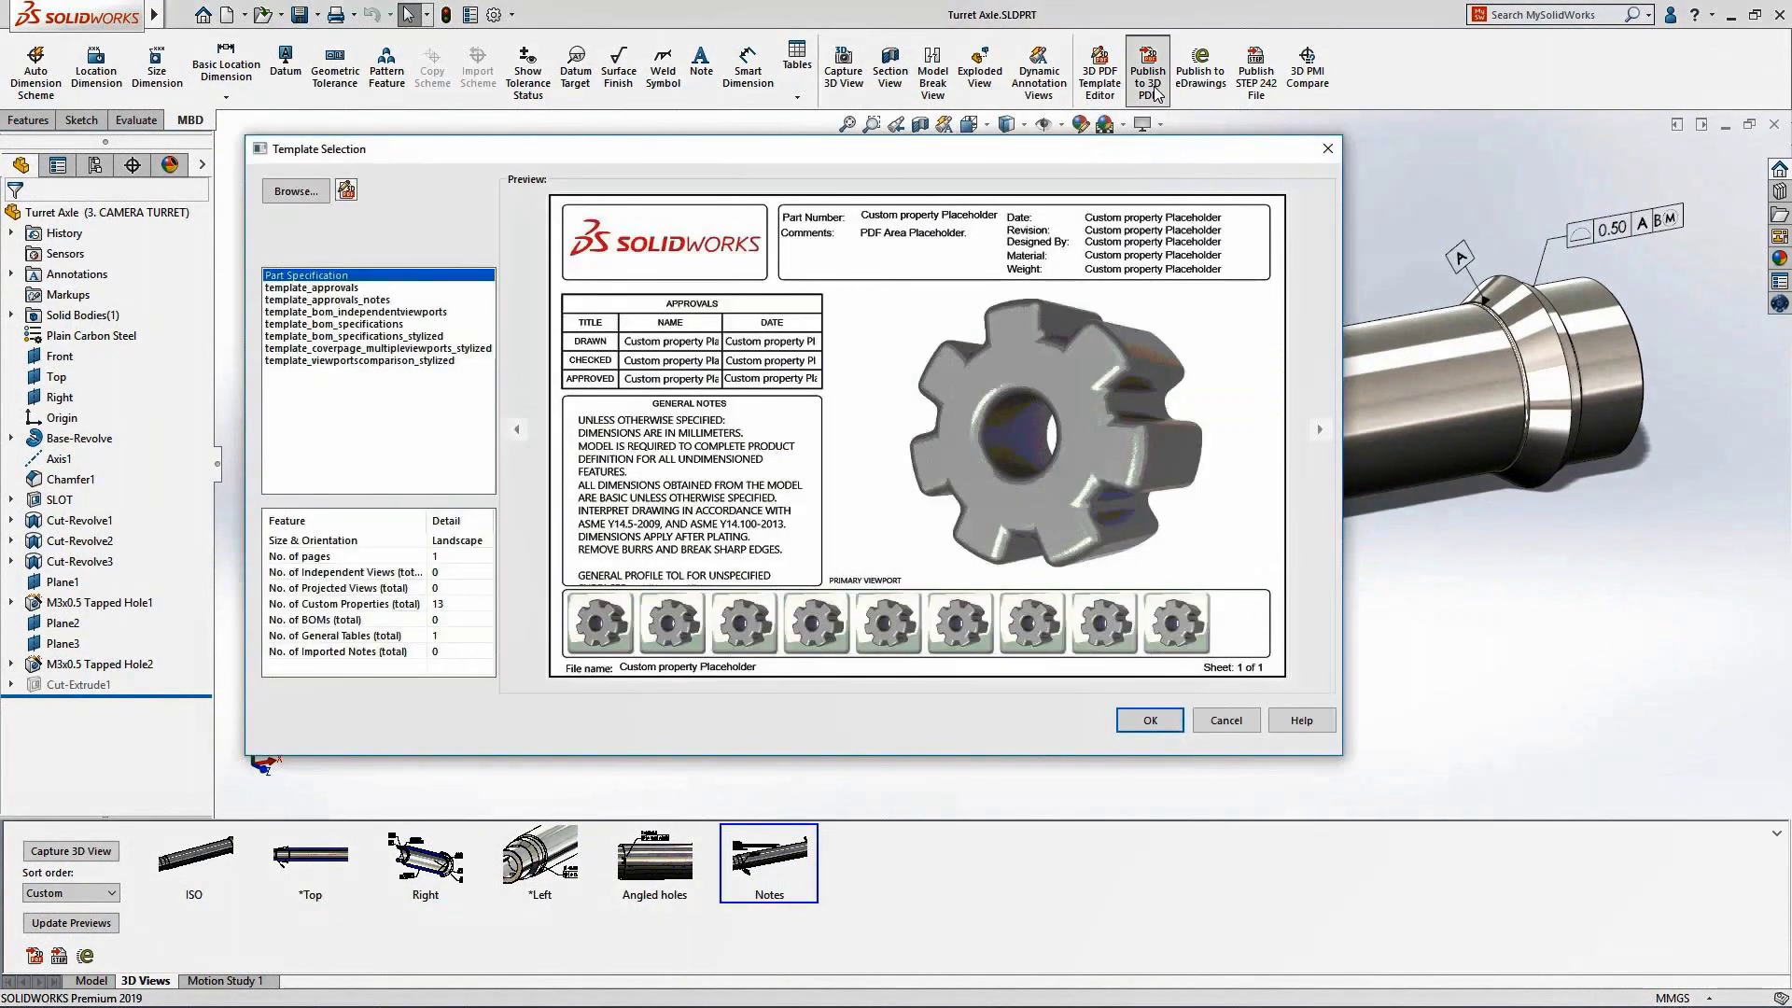
{"action": "left_click", "coordinate": [1151, 720]}
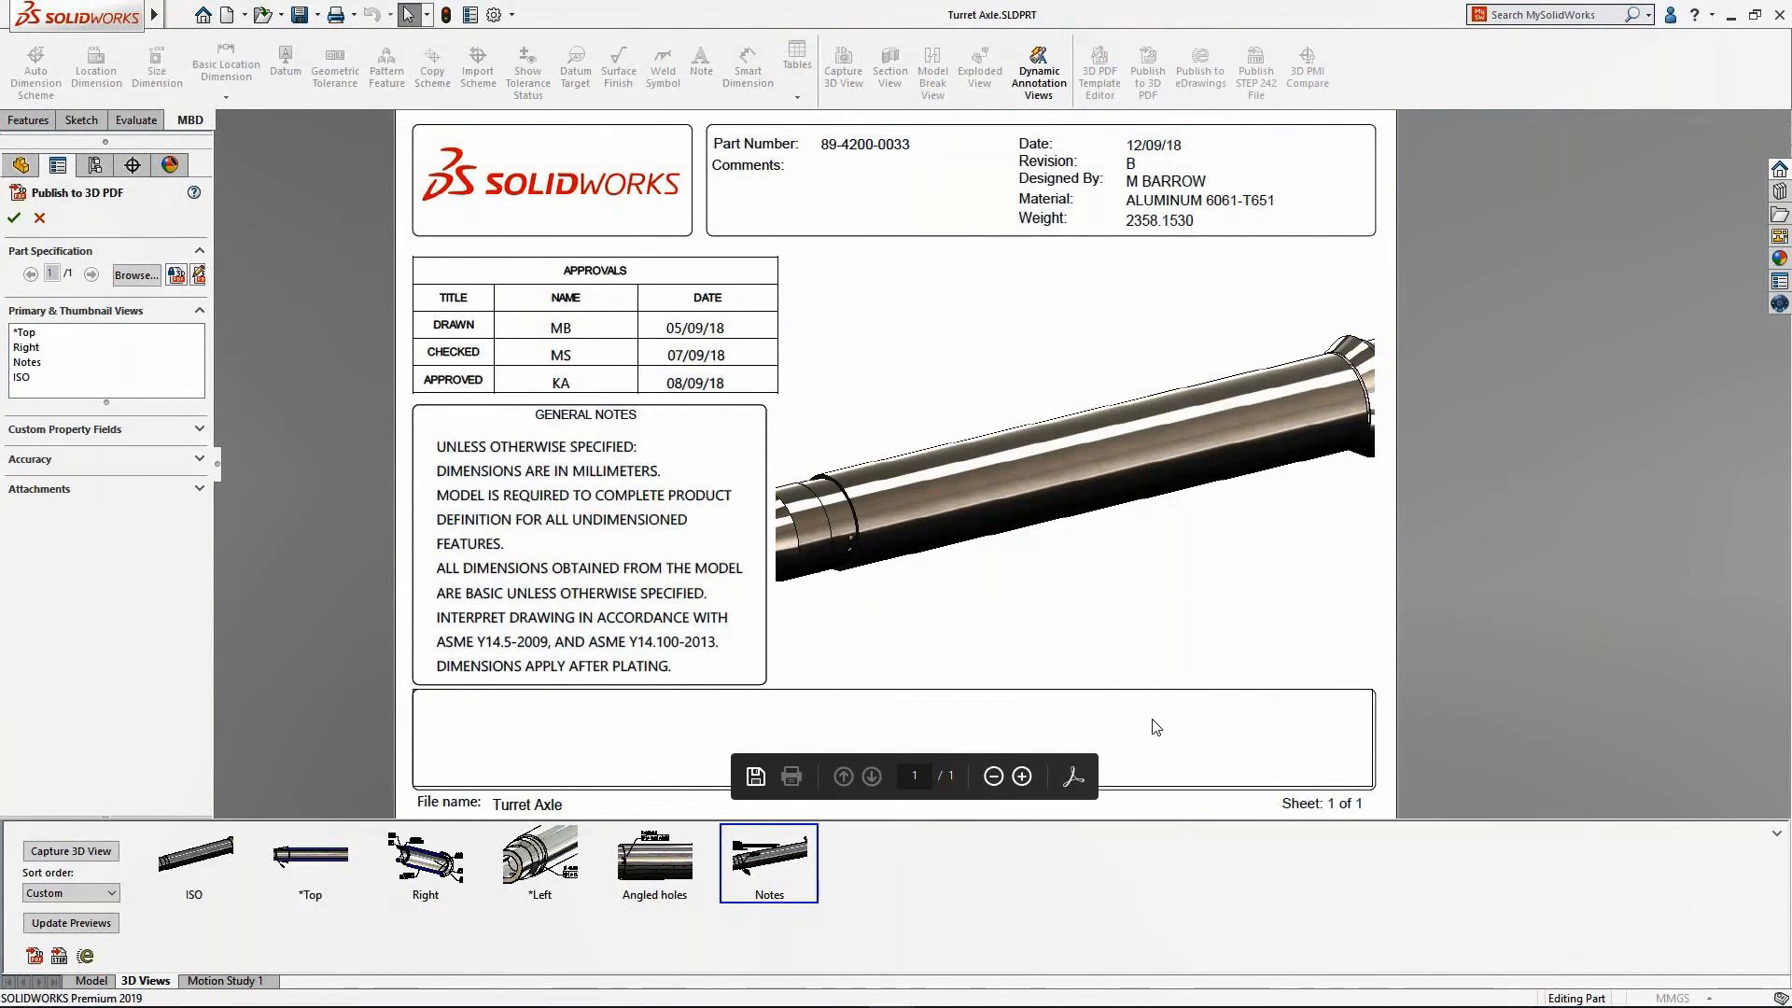
{"action": "left_click", "coordinate": [200, 460]}
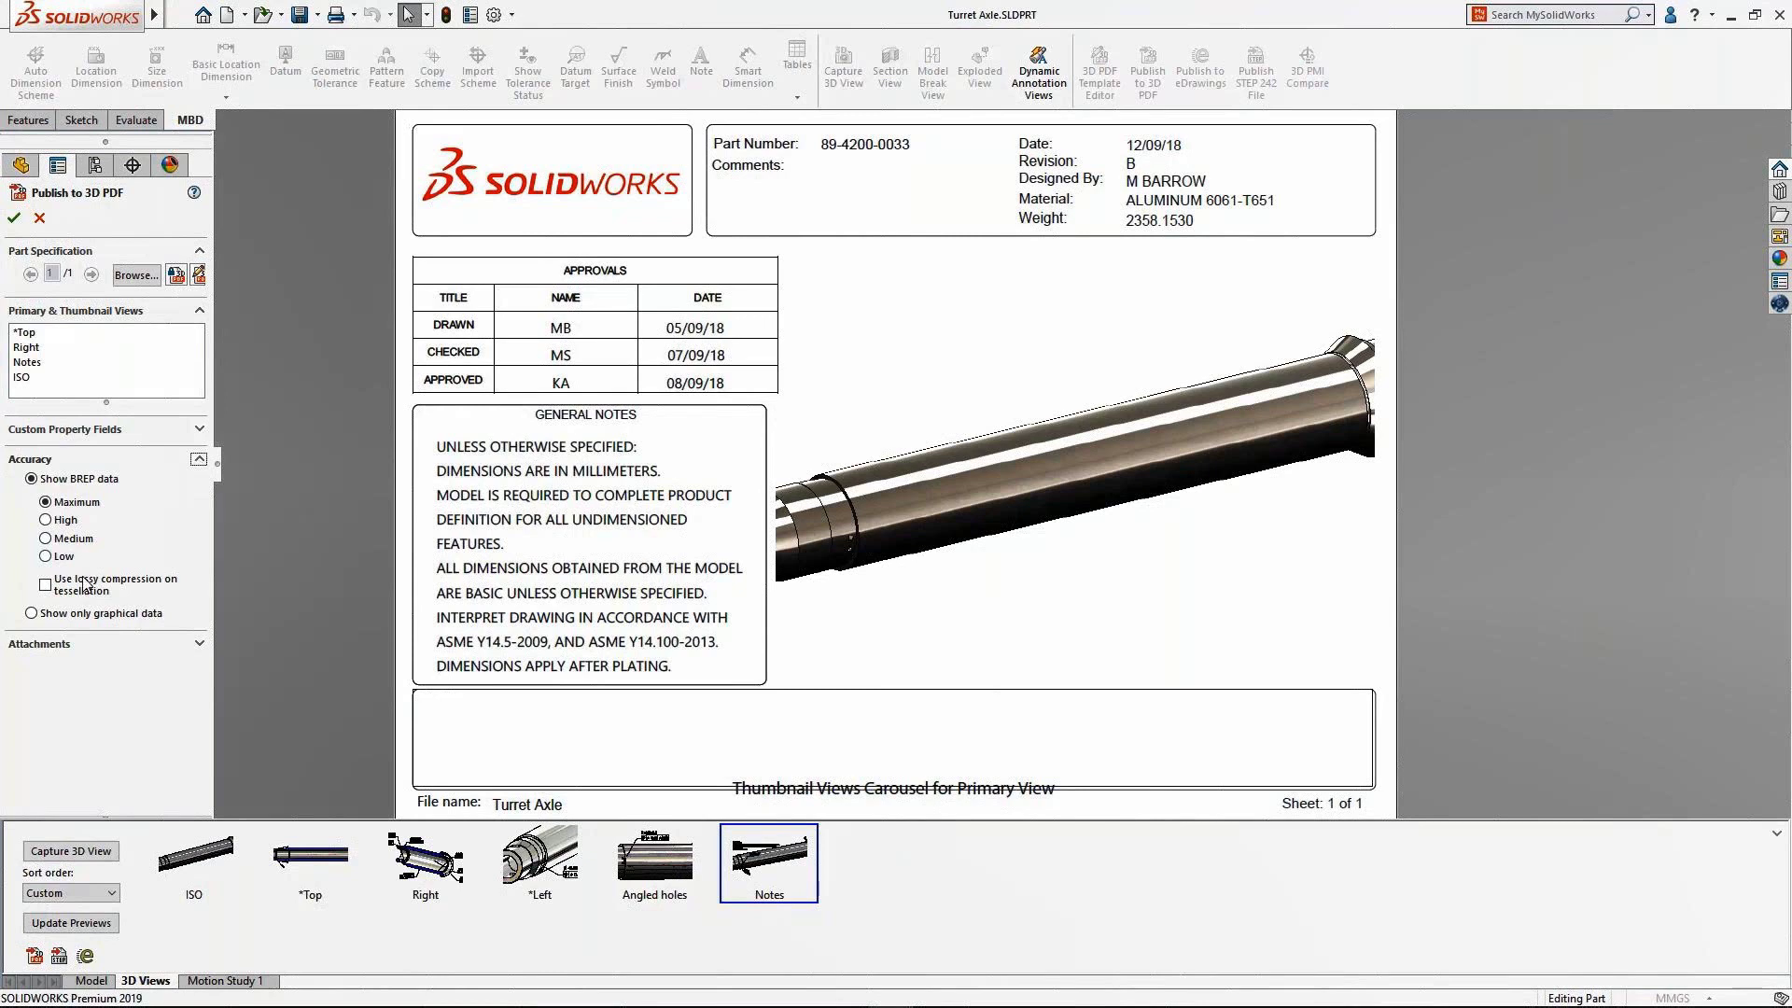
{"action": "left_click", "coordinate": [31, 613]}
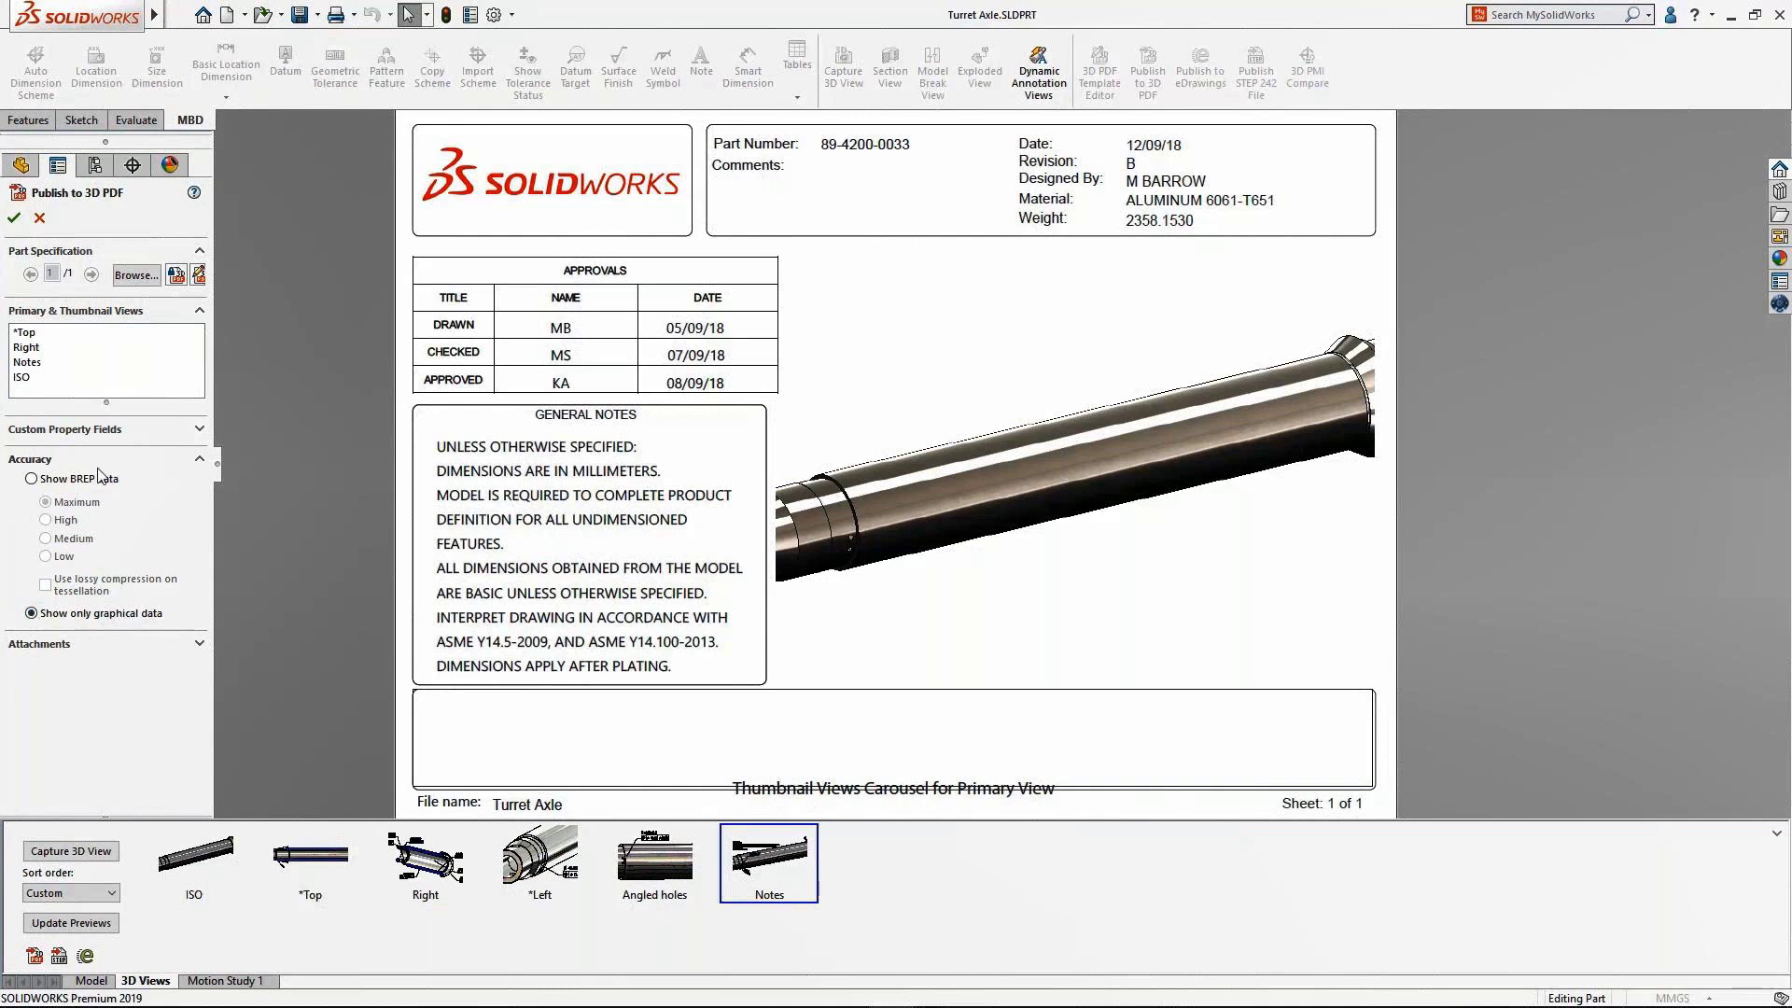
Step: Disable printing, editing and copying in the 3D PDF security settings
{"action": "left_click", "coordinate": [175, 275]}
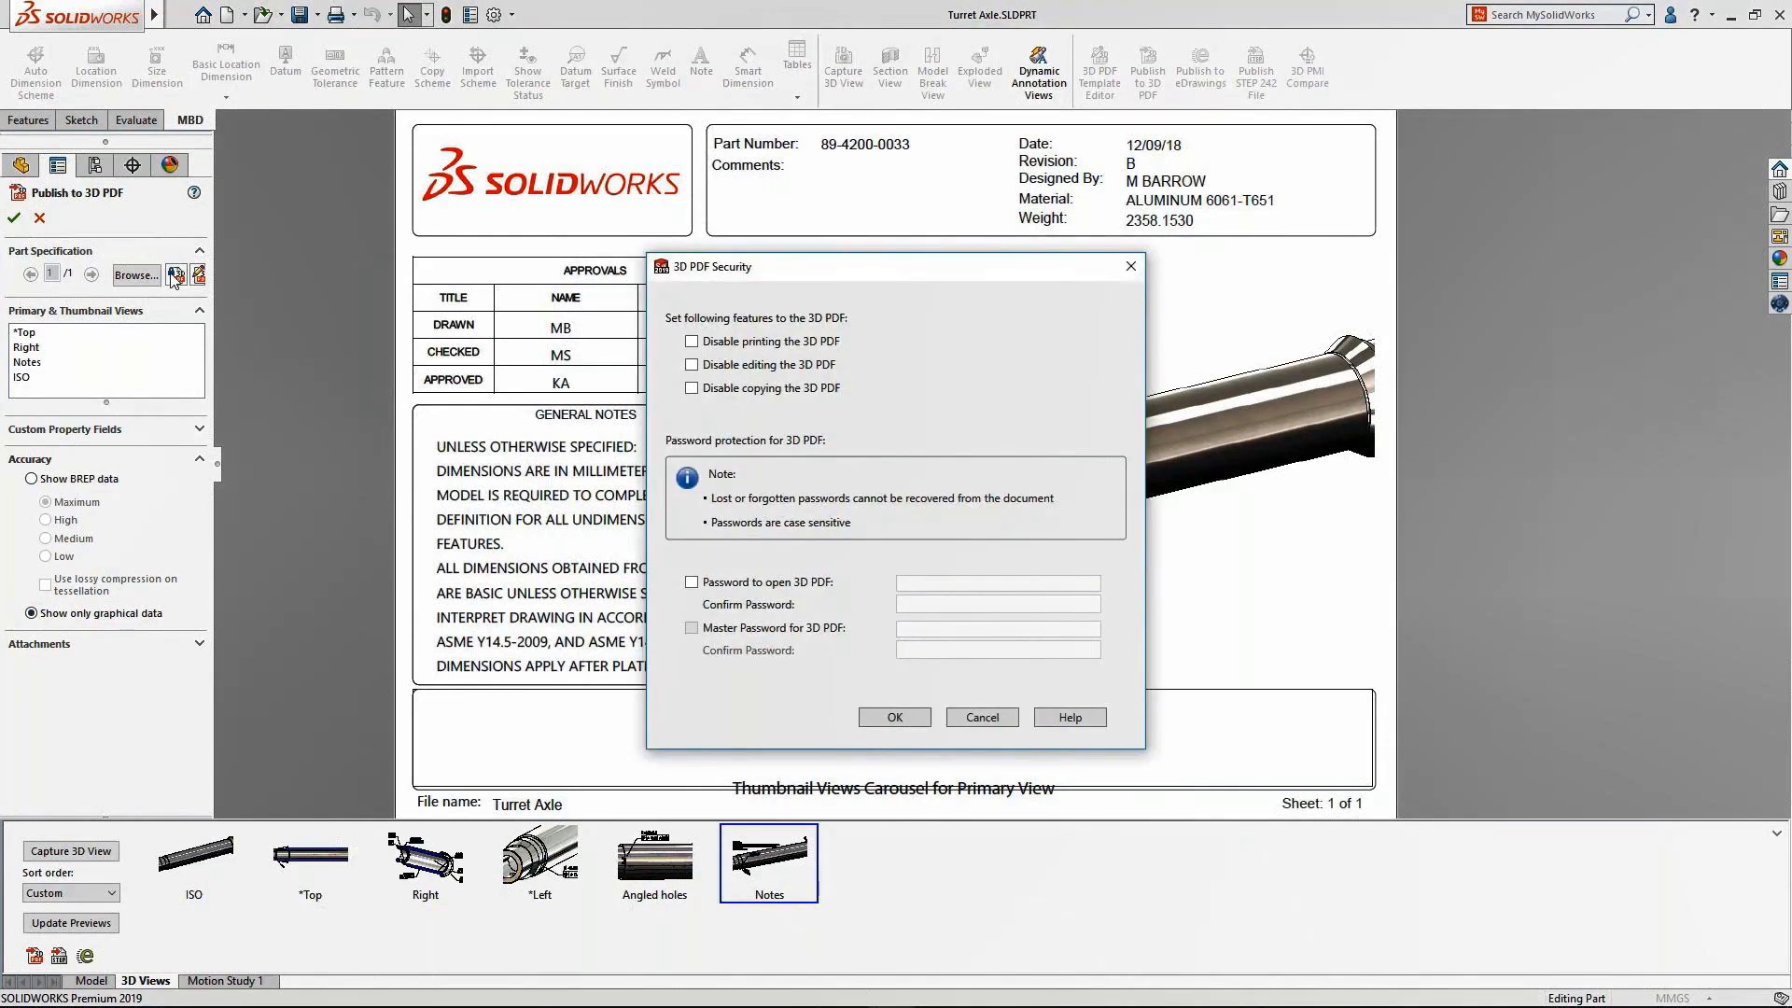
{"action": "left_click", "coordinate": [691, 342]}
{"action": "left_click", "coordinate": [691, 365]}
Step: Require a password to open the 3D PDF, entering and confirming the open password
{"action": "left_click", "coordinate": [691, 582]}
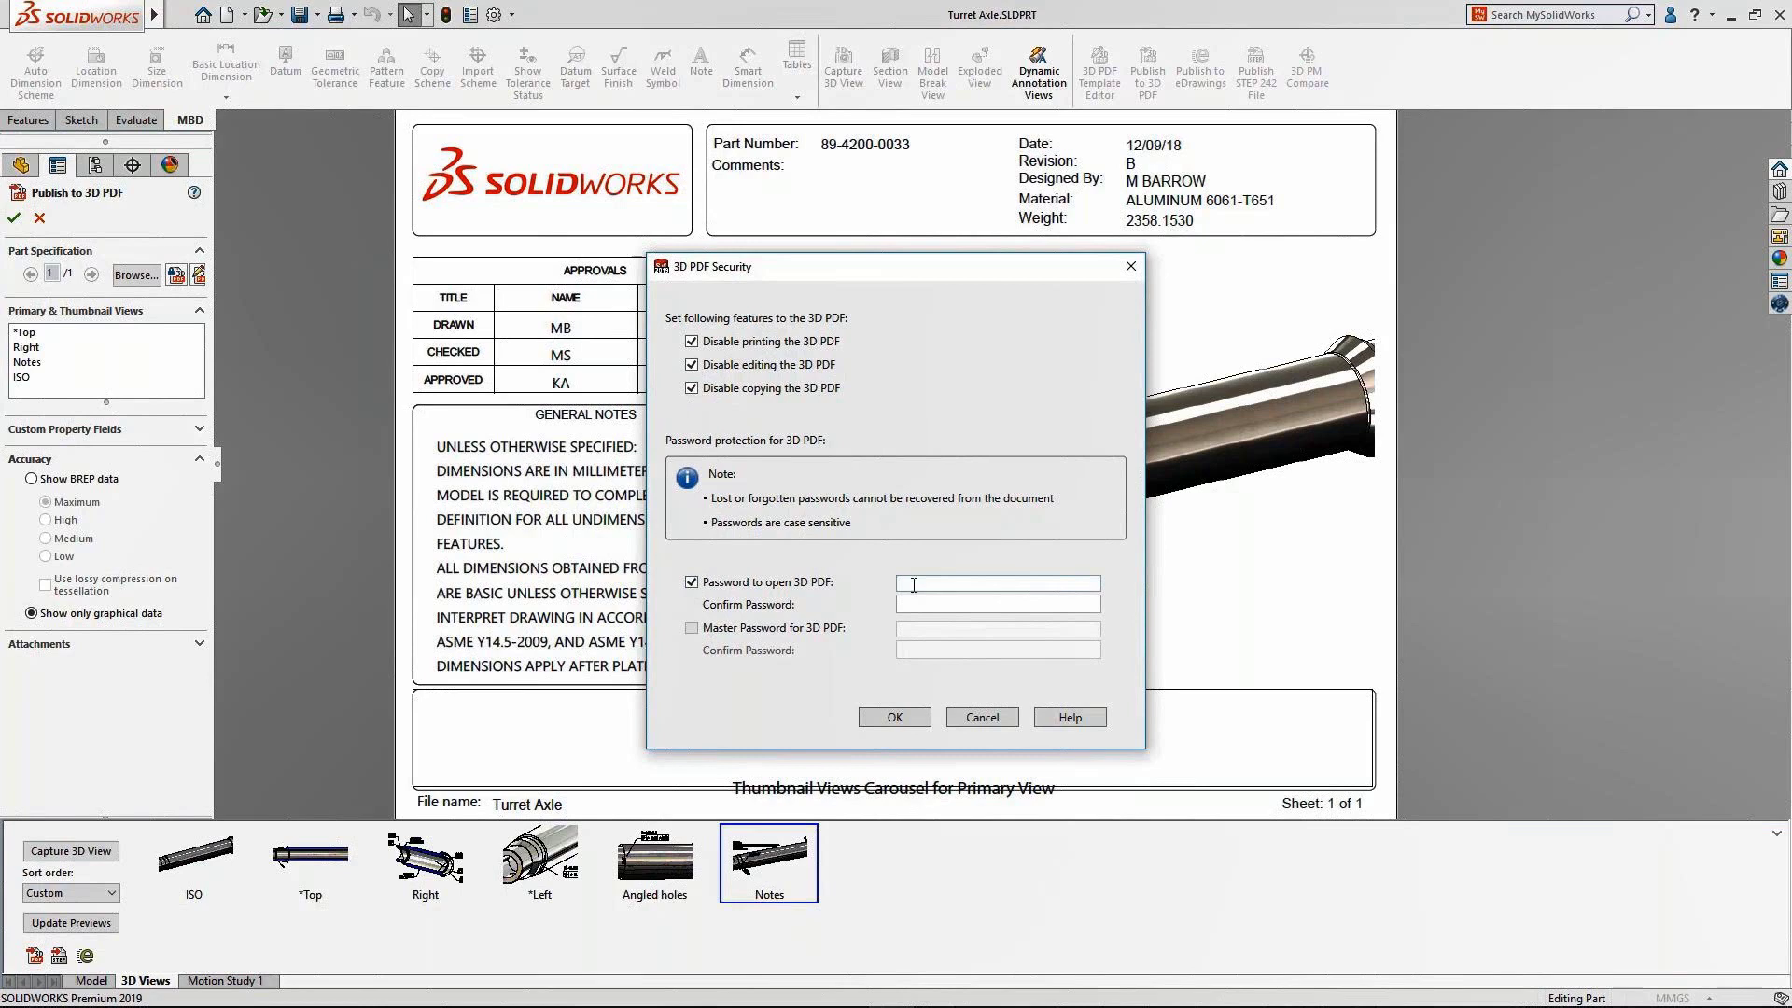
{"action": "left_click", "coordinate": [914, 585]}
{"action": "type", "text": "*****"}
{"action": "type", "text": "**"}
{"action": "key", "text": "Tab"}
{"action": "type", "text": "*******"}
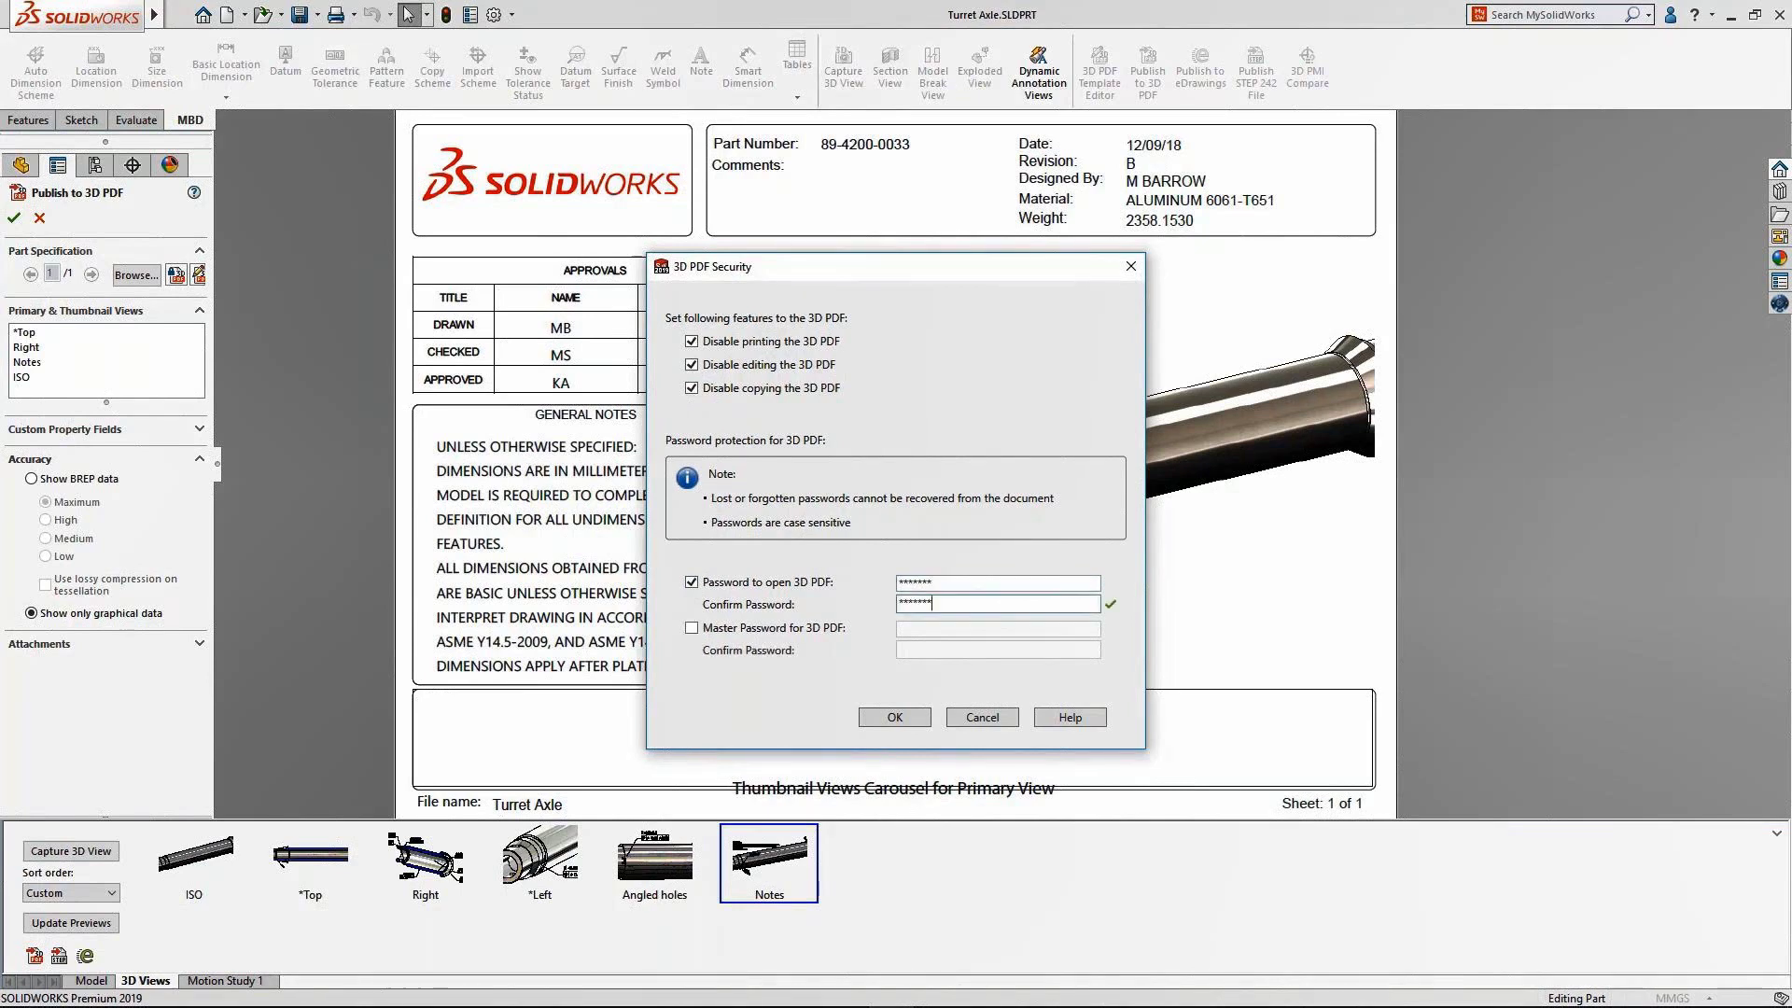
Step: Enable the master password for the 3D PDF, entering and confirming it
{"action": "left_click", "coordinate": [691, 628]}
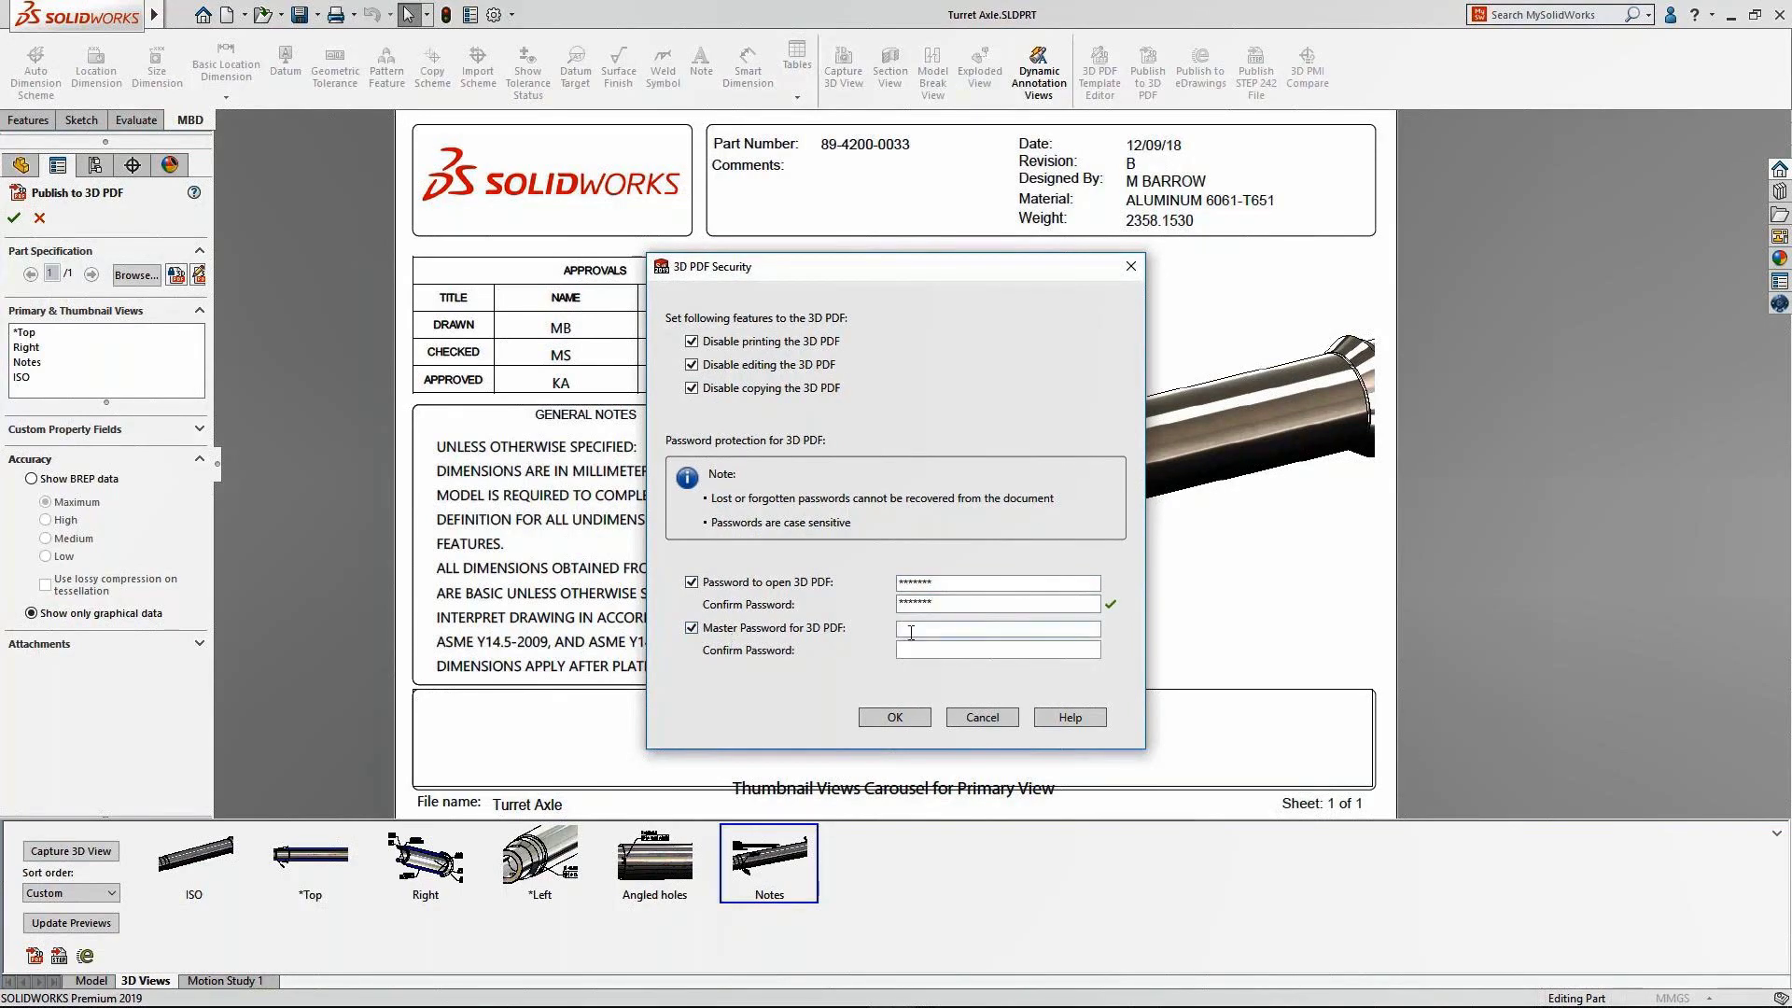
{"action": "left_click", "coordinate": [911, 631]}
{"action": "type", "text": "******"}
{"action": "key", "text": "Tab"}
{"action": "type", "text": "******"}
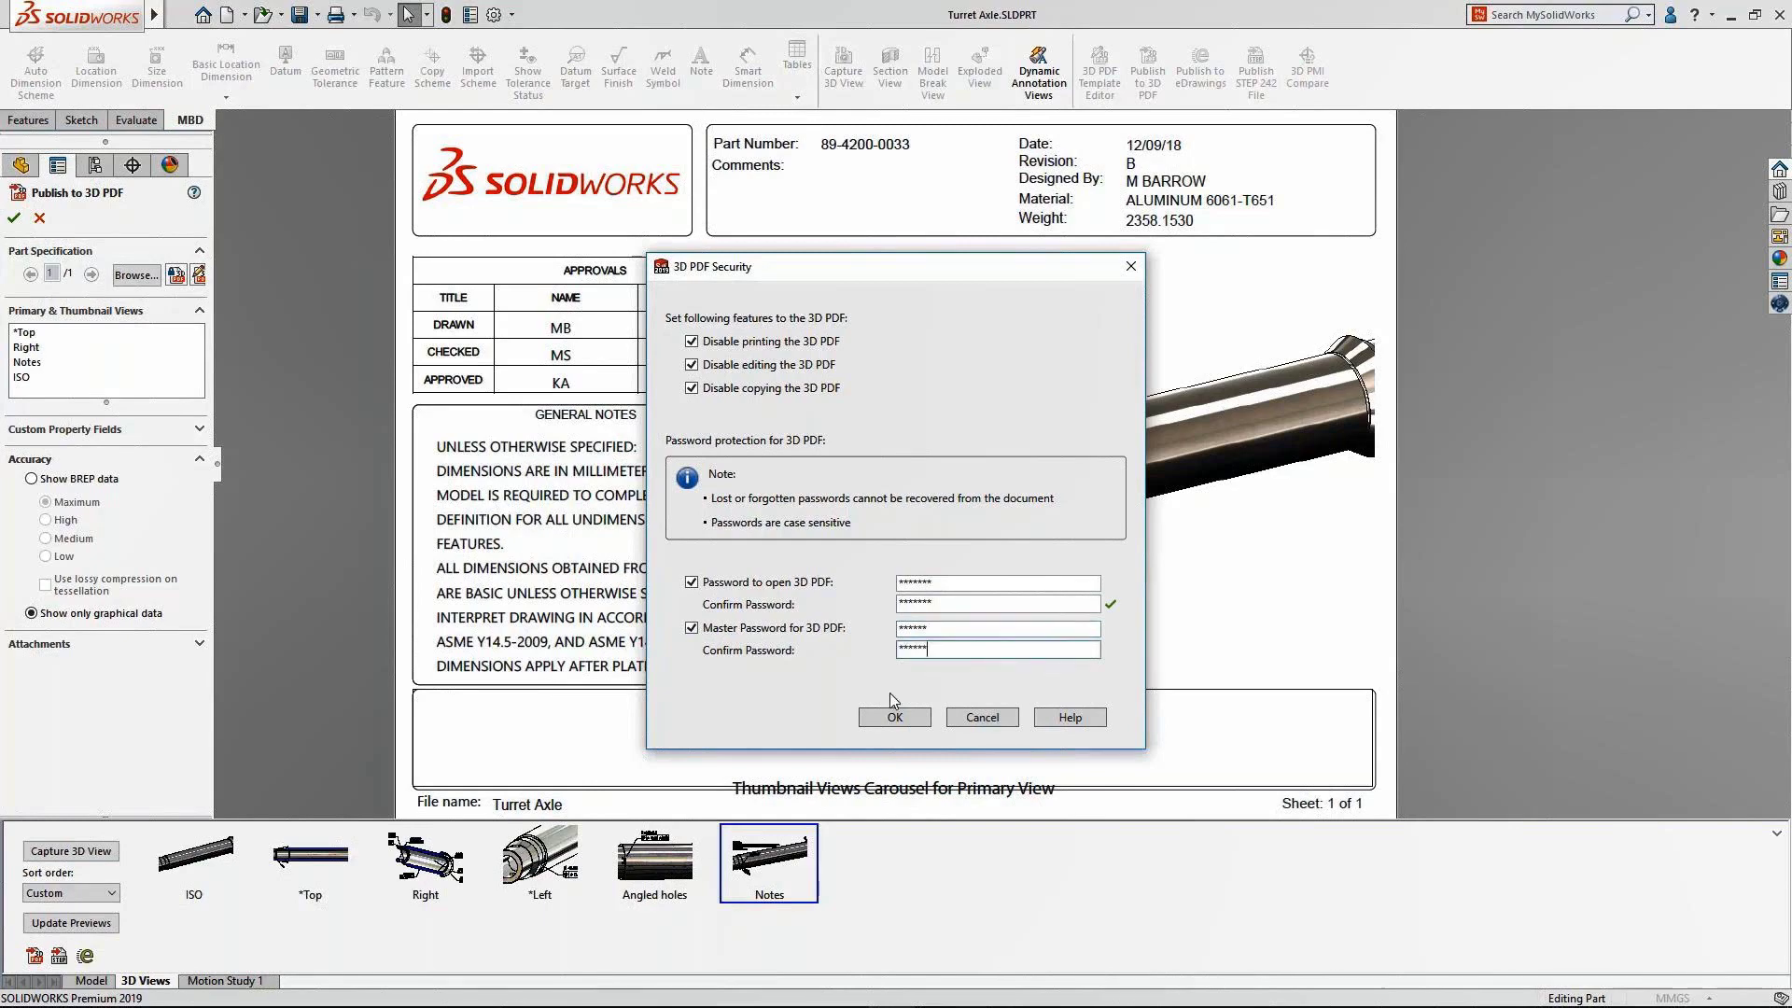
Step: Accept the security settings and publish the 3D PDF as Turret Axle.pdf in the Shared Documents folder
{"action": "left_click", "coordinate": [894, 717]}
{"action": "left_click", "coordinate": [14, 220]}
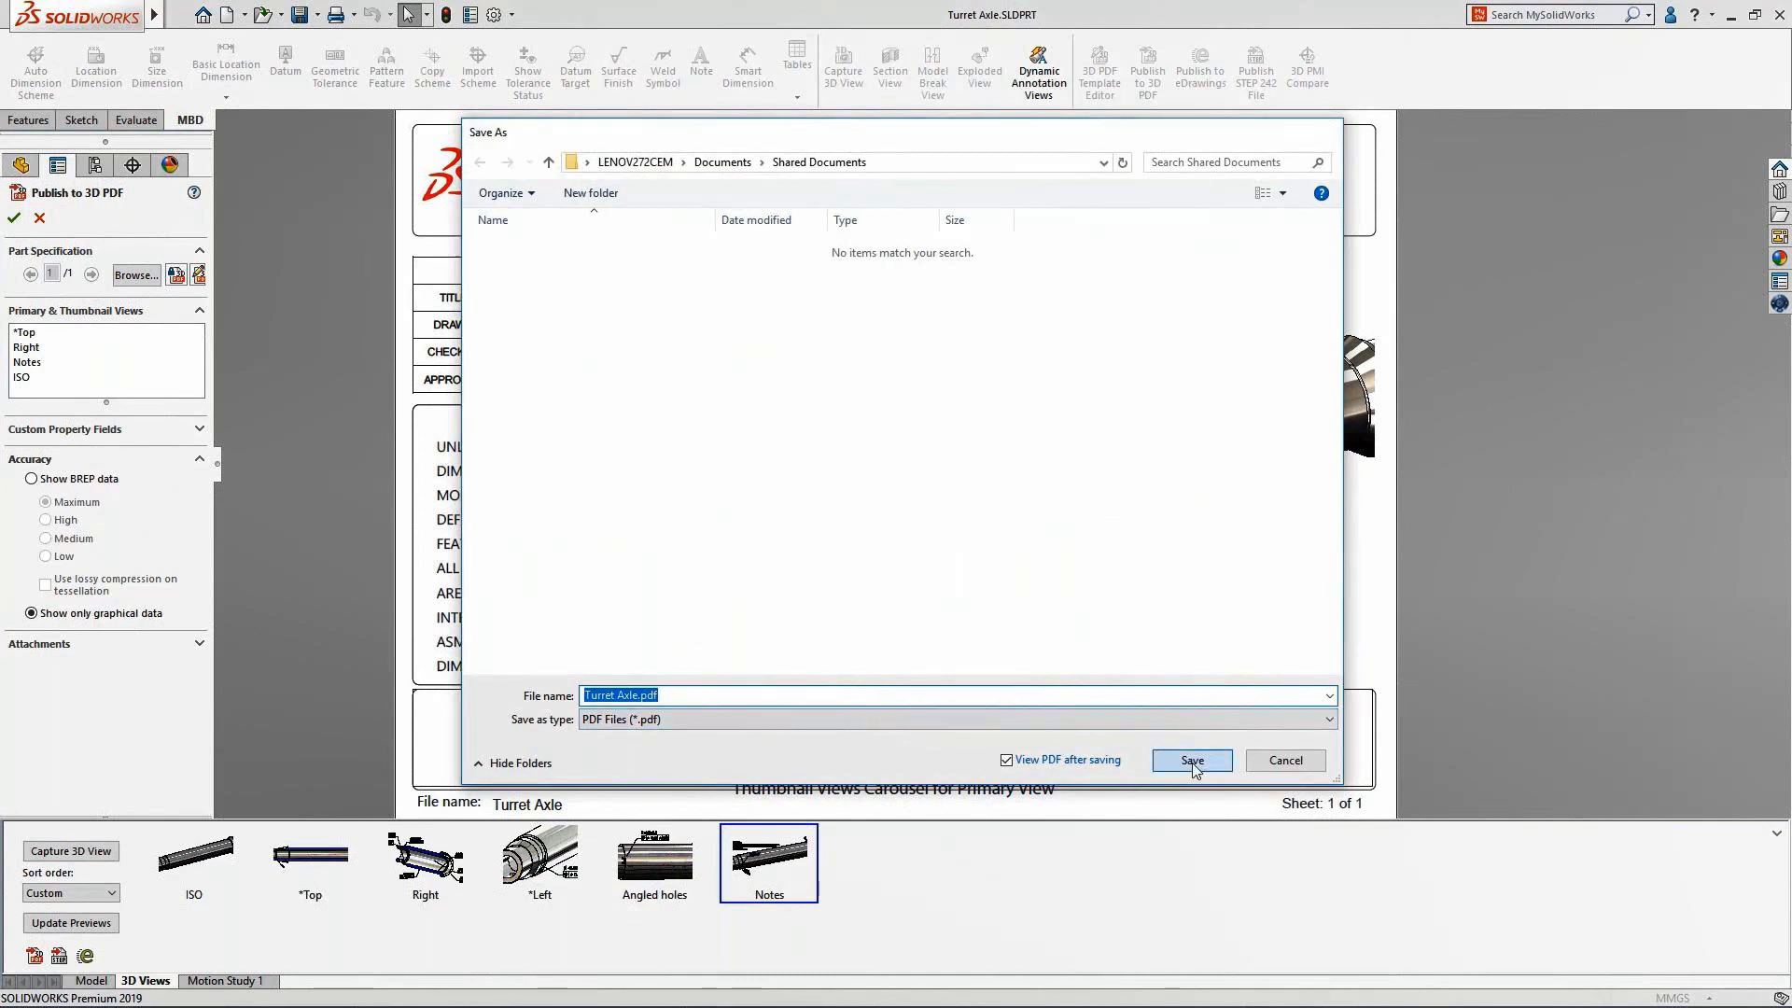
{"action": "left_click", "coordinate": [1191, 762]}
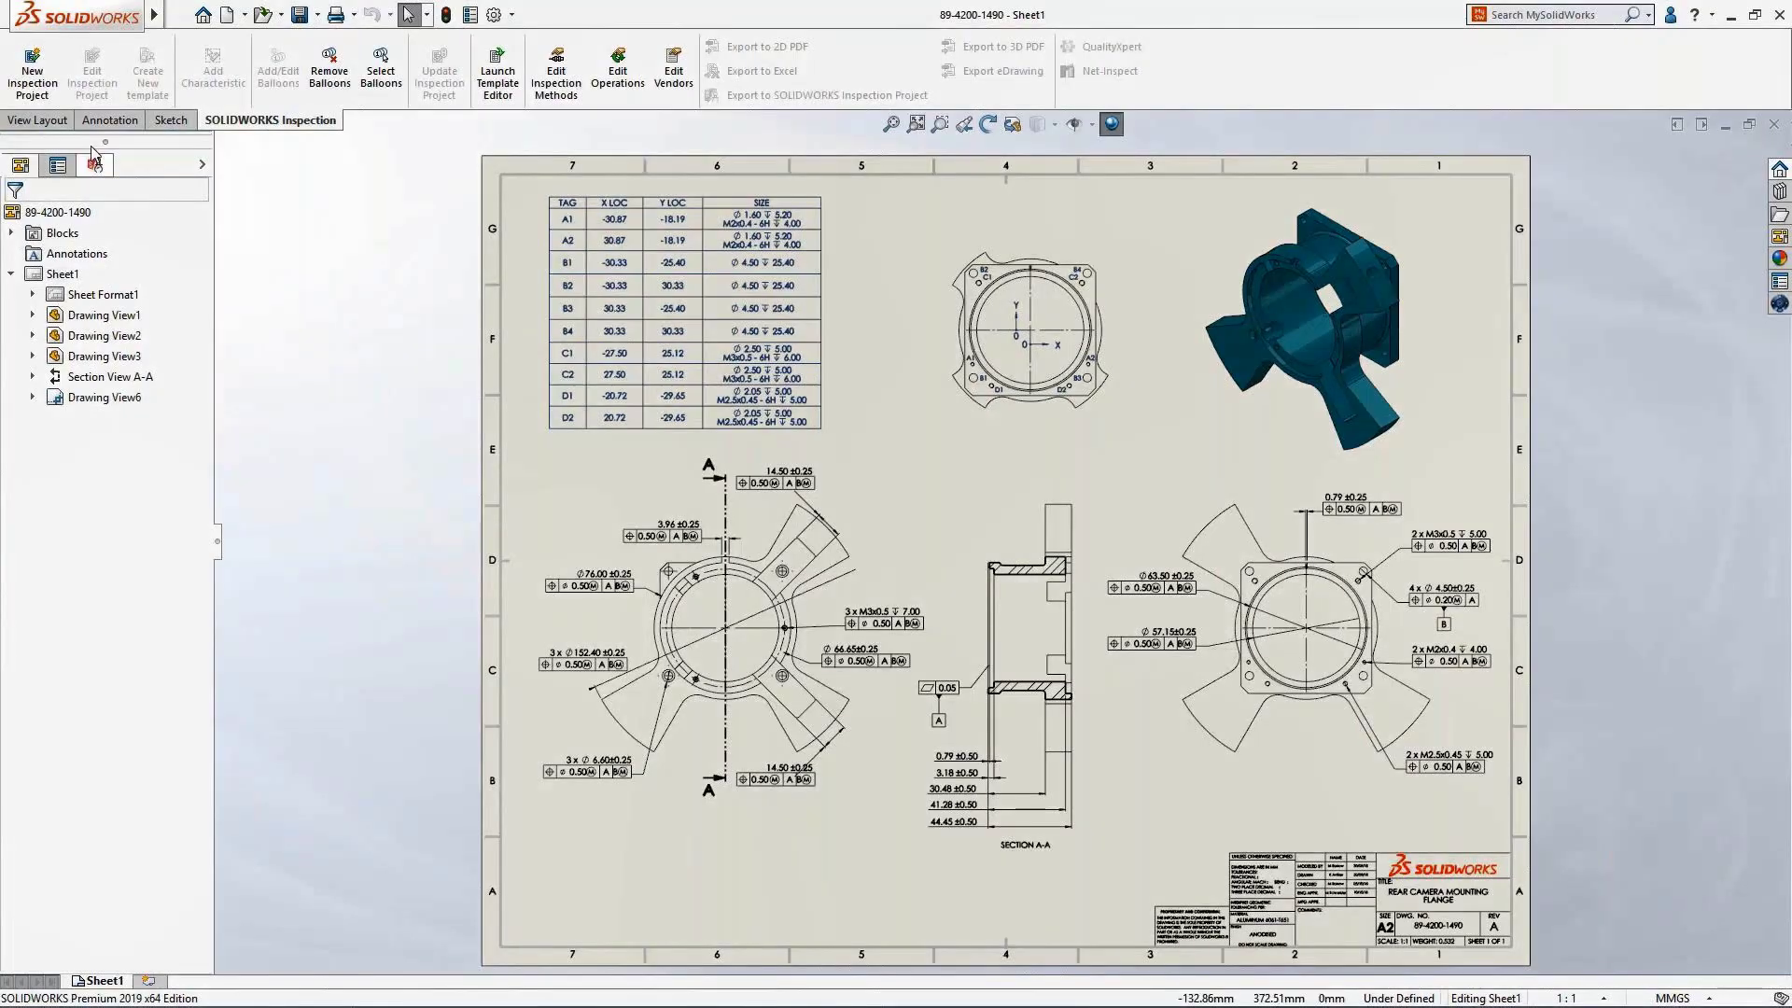
{"action": "left_click", "coordinate": [32, 75]}
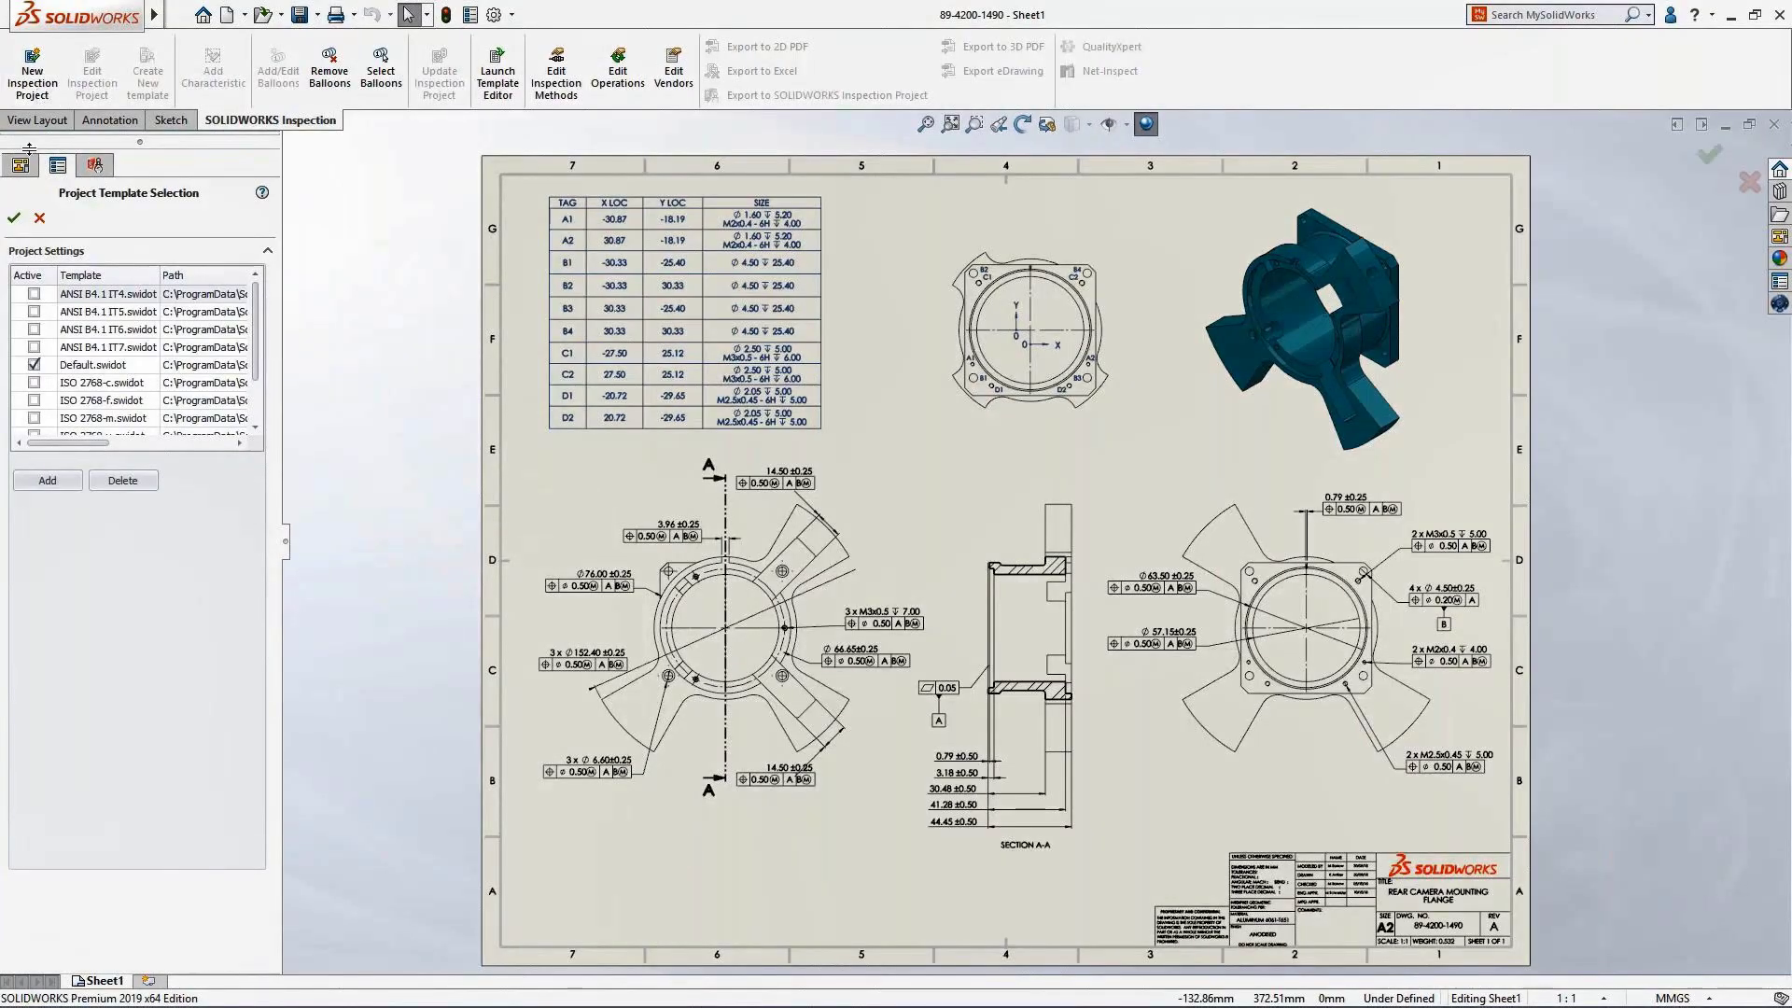
{"action": "left_click", "coordinate": [14, 218]}
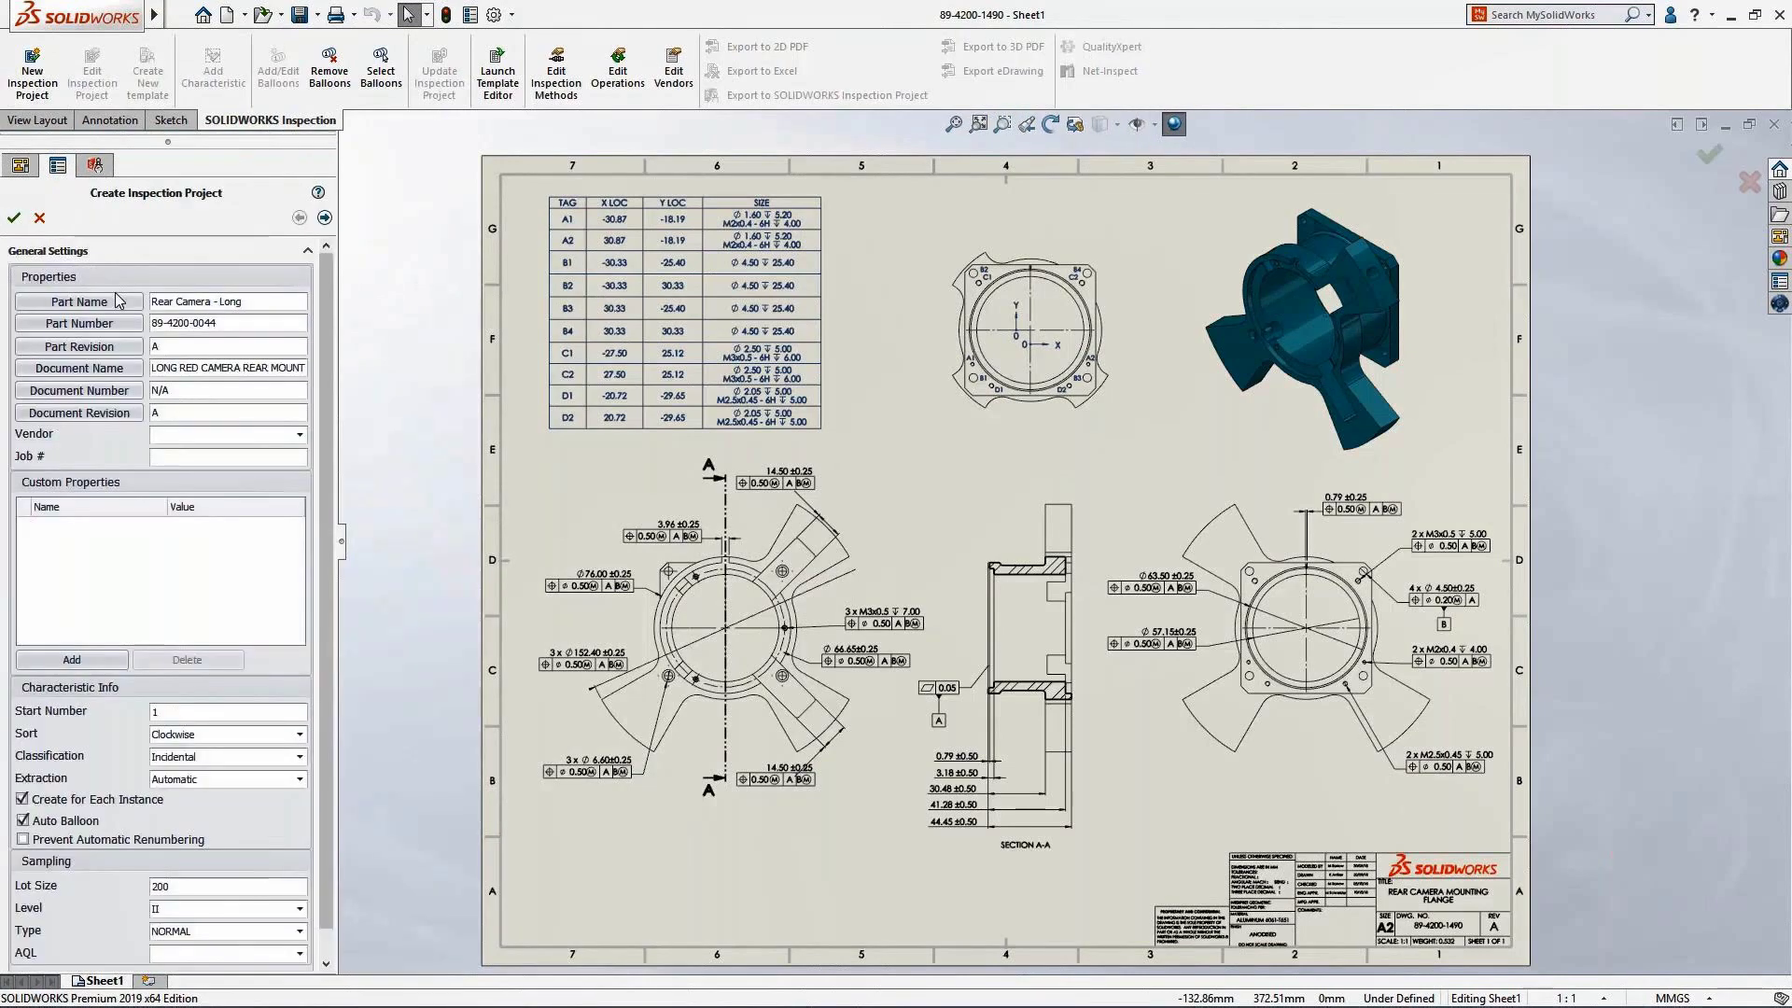
{"action": "left_click", "coordinate": [299, 435]}
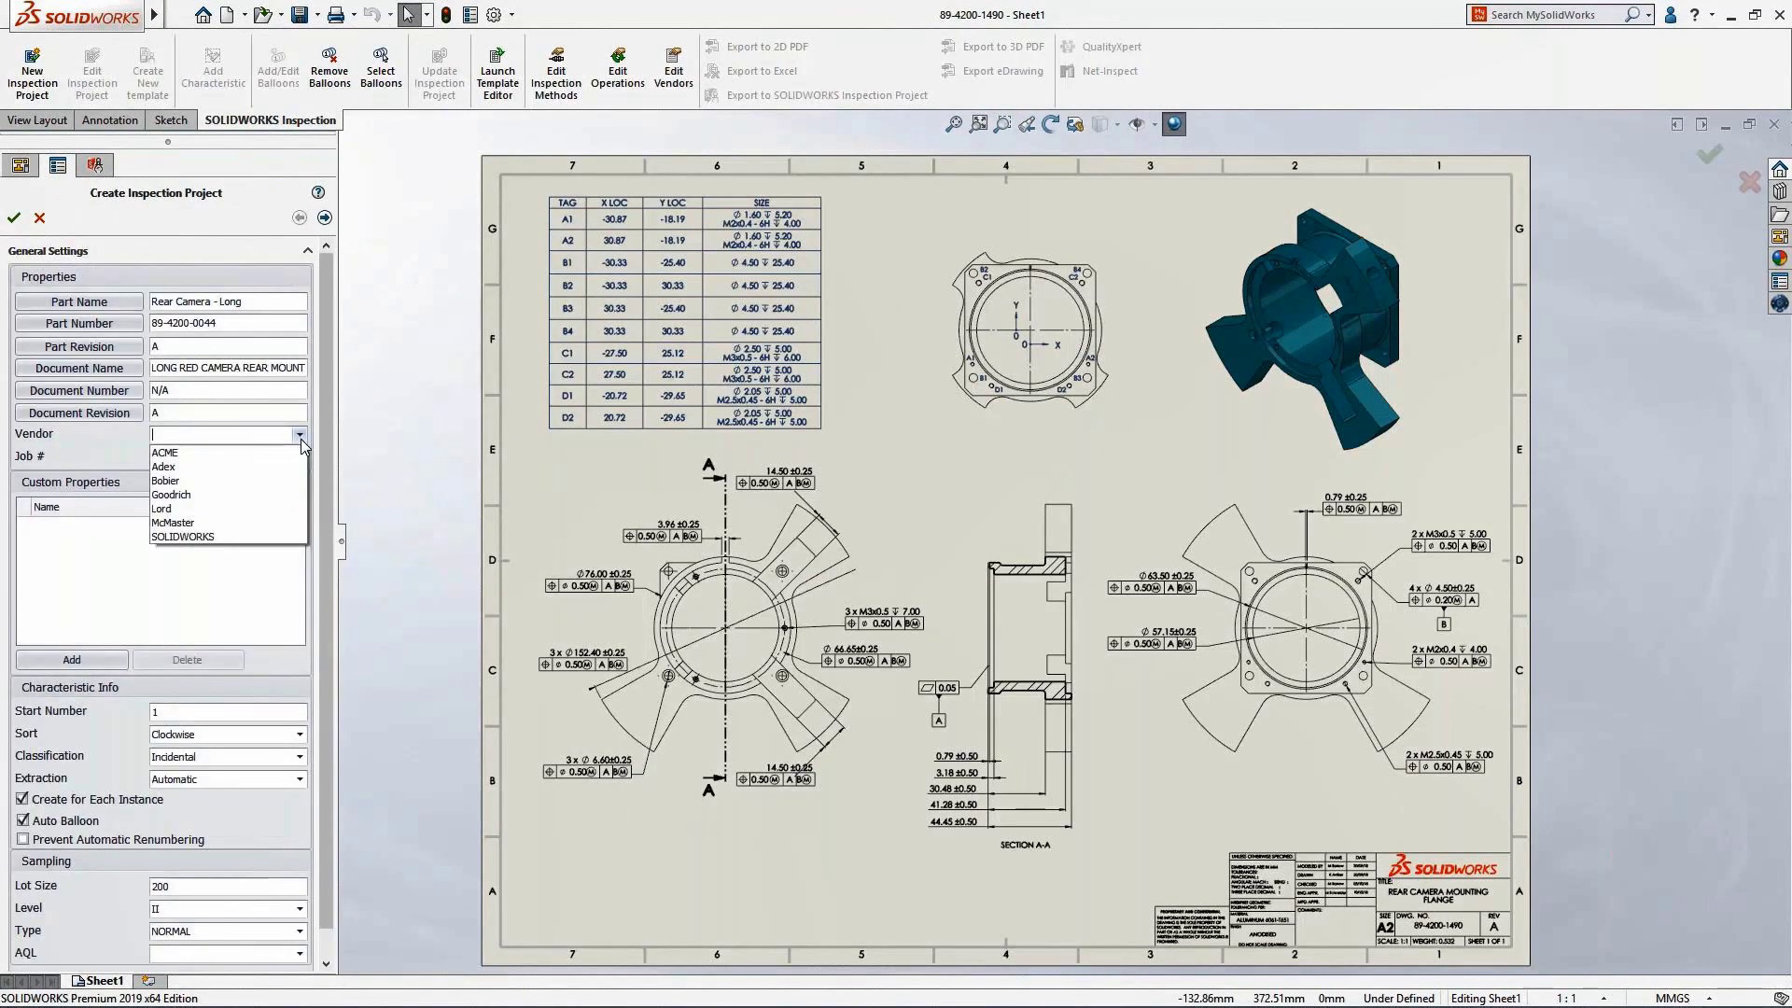
{"action": "left_click", "coordinate": [182, 536]}
{"action": "left_click", "coordinate": [194, 457]}
{"action": "type", "text": "000"}
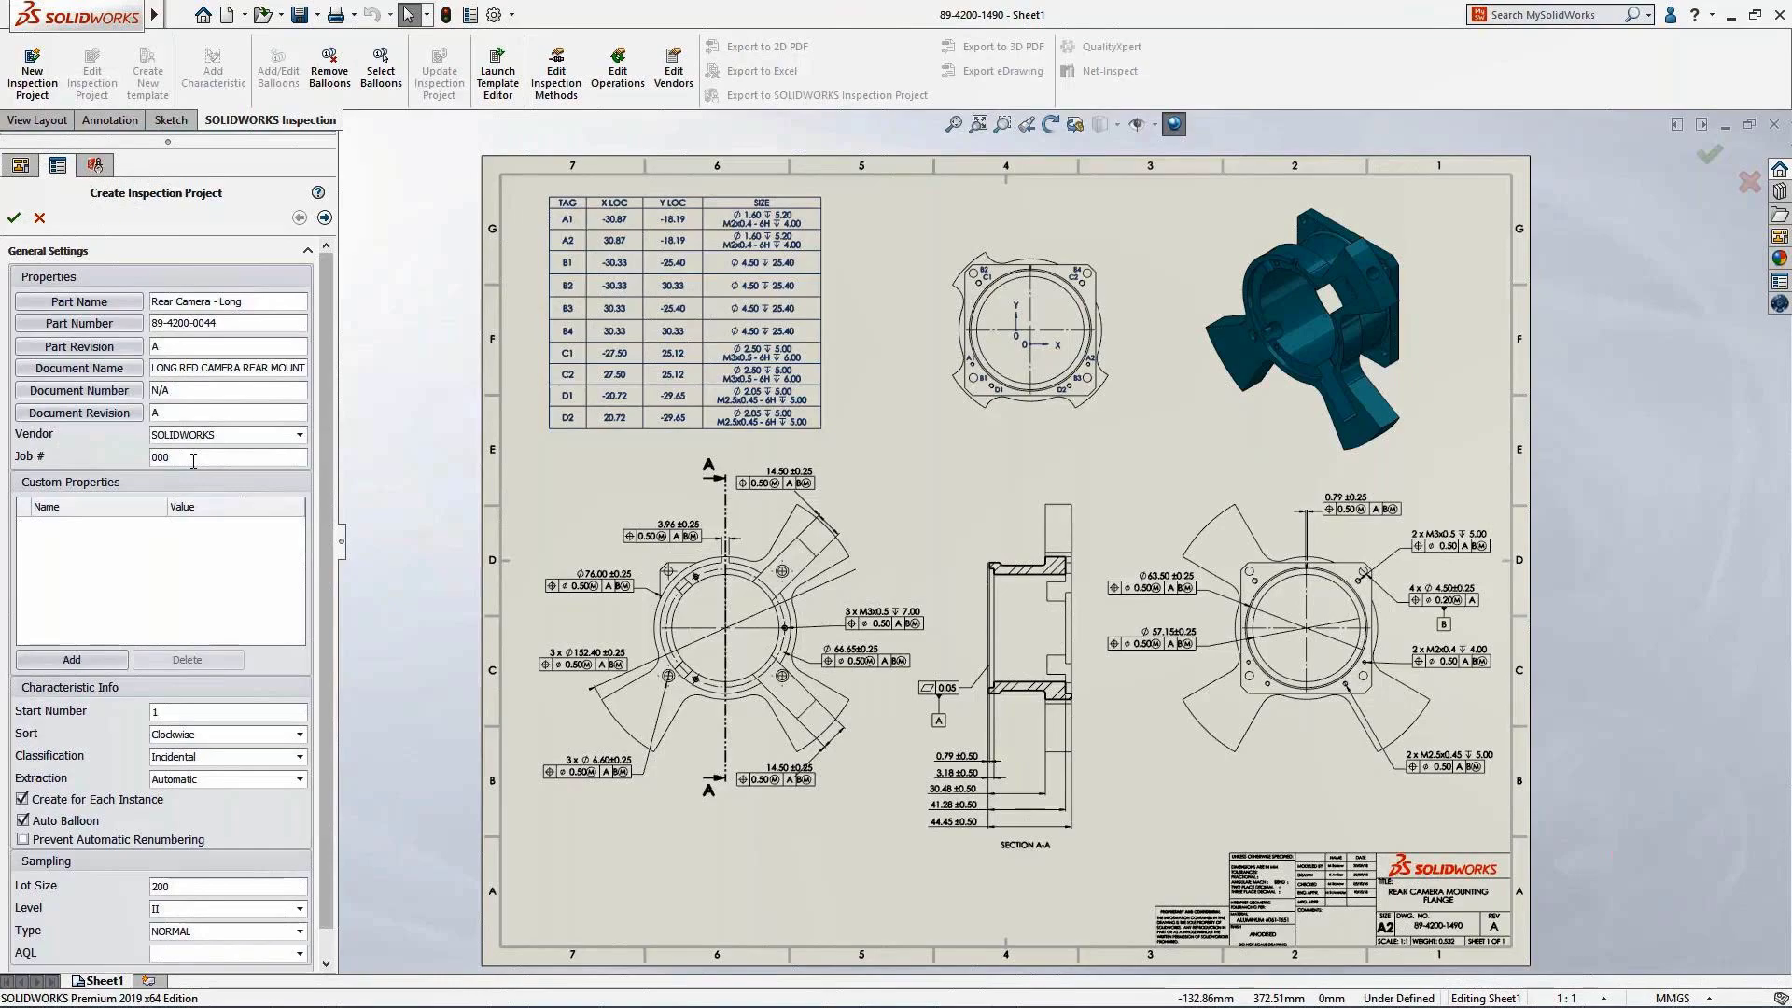
{"action": "type", "text": "1"}
Step: Add a CheckedBy custom property to the project and link it to the drawing's Checked By property
{"action": "left_click", "coordinate": [72, 659]}
{"action": "left_click", "coordinate": [159, 526]}
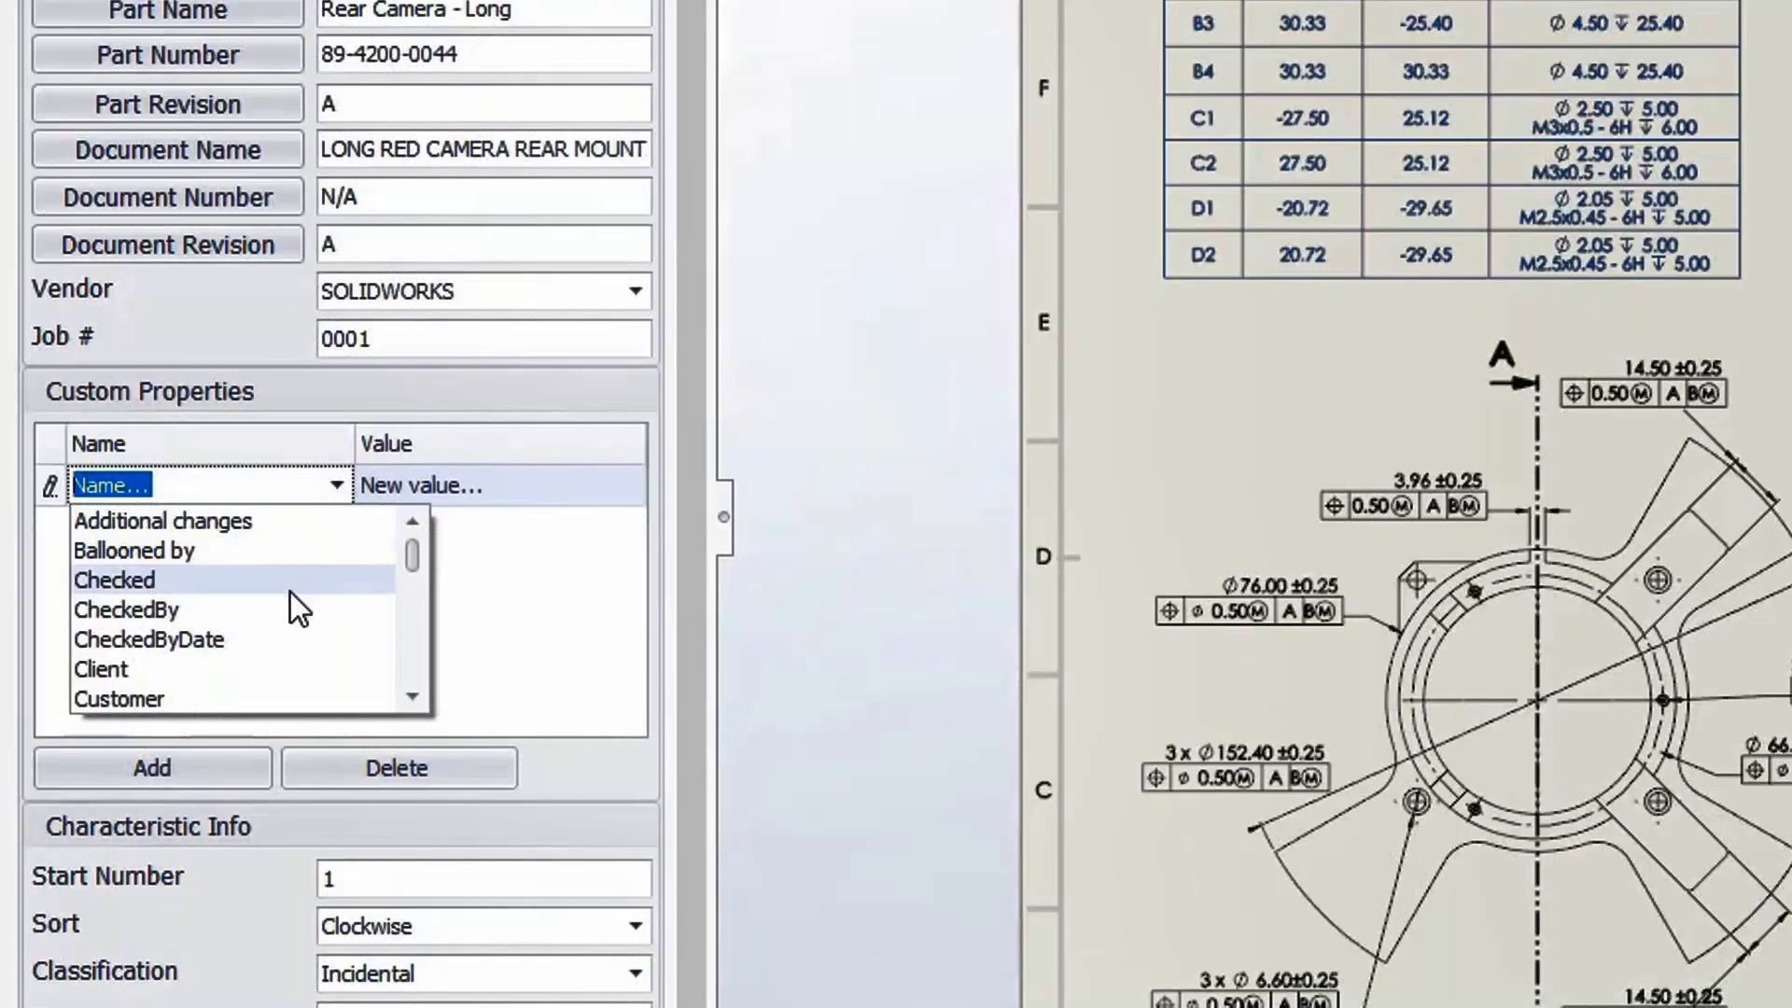
{"action": "left_click", "coordinate": [137, 584]}
{"action": "left_click", "coordinate": [591, 490]}
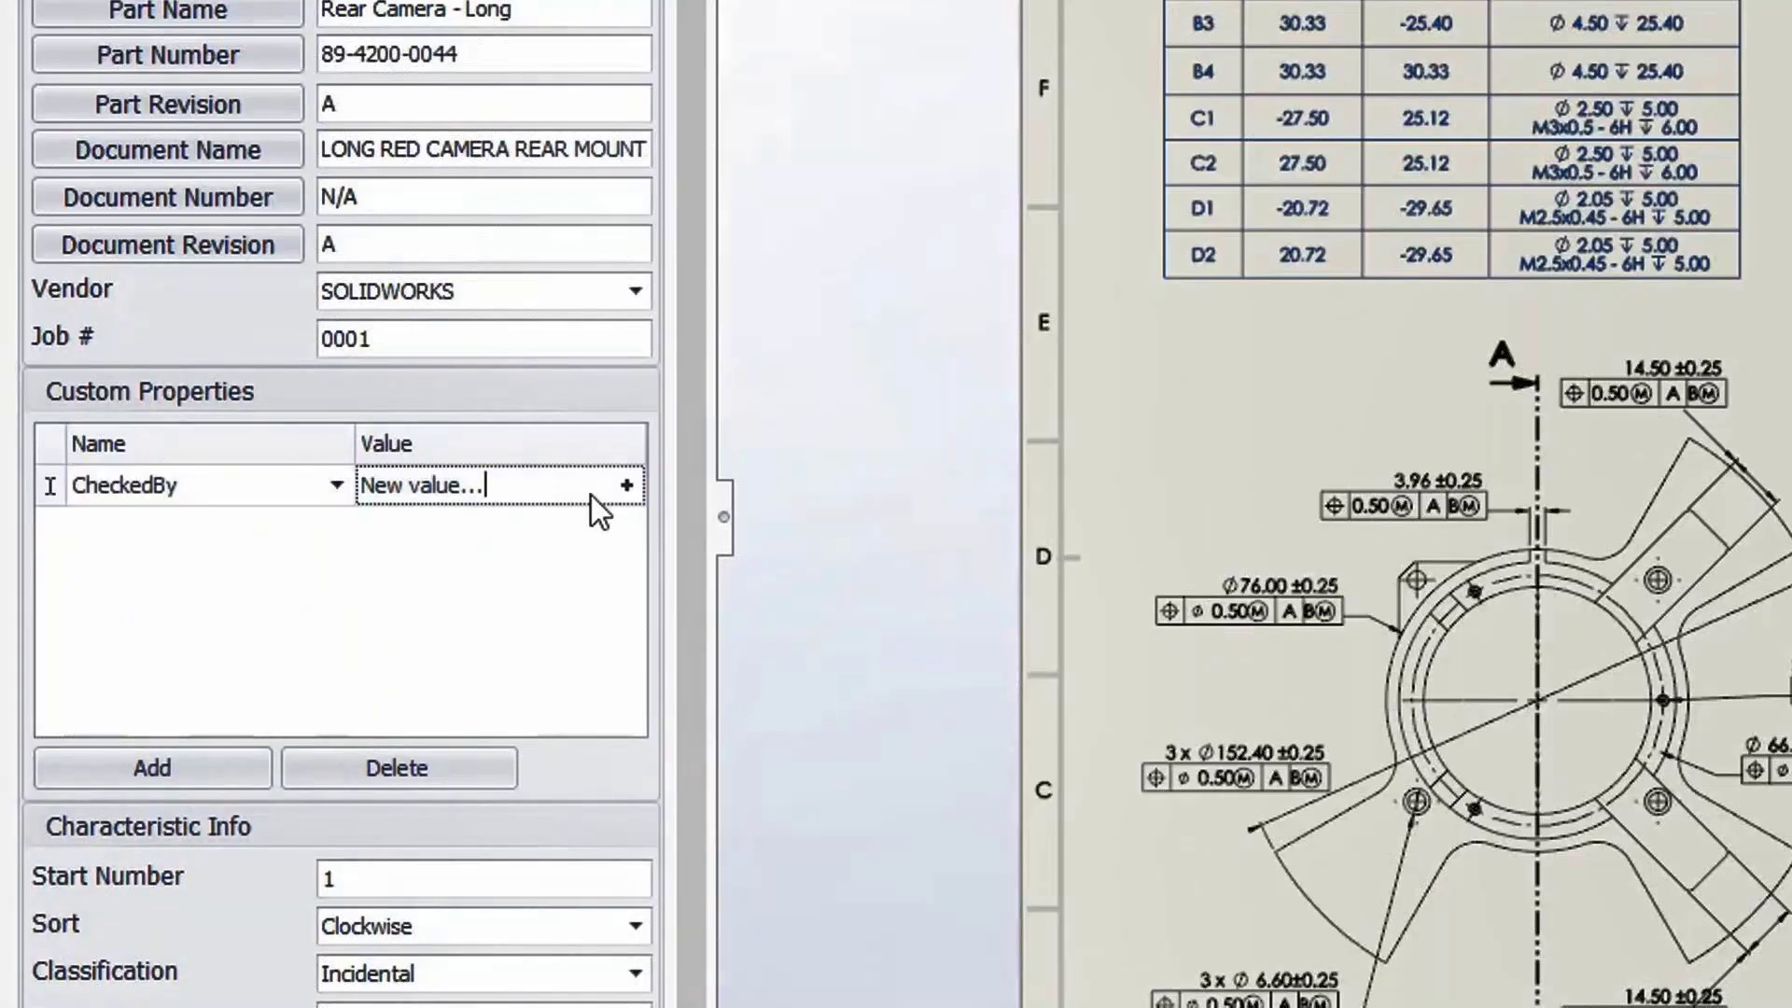
{"action": "left_click", "coordinate": [625, 486]}
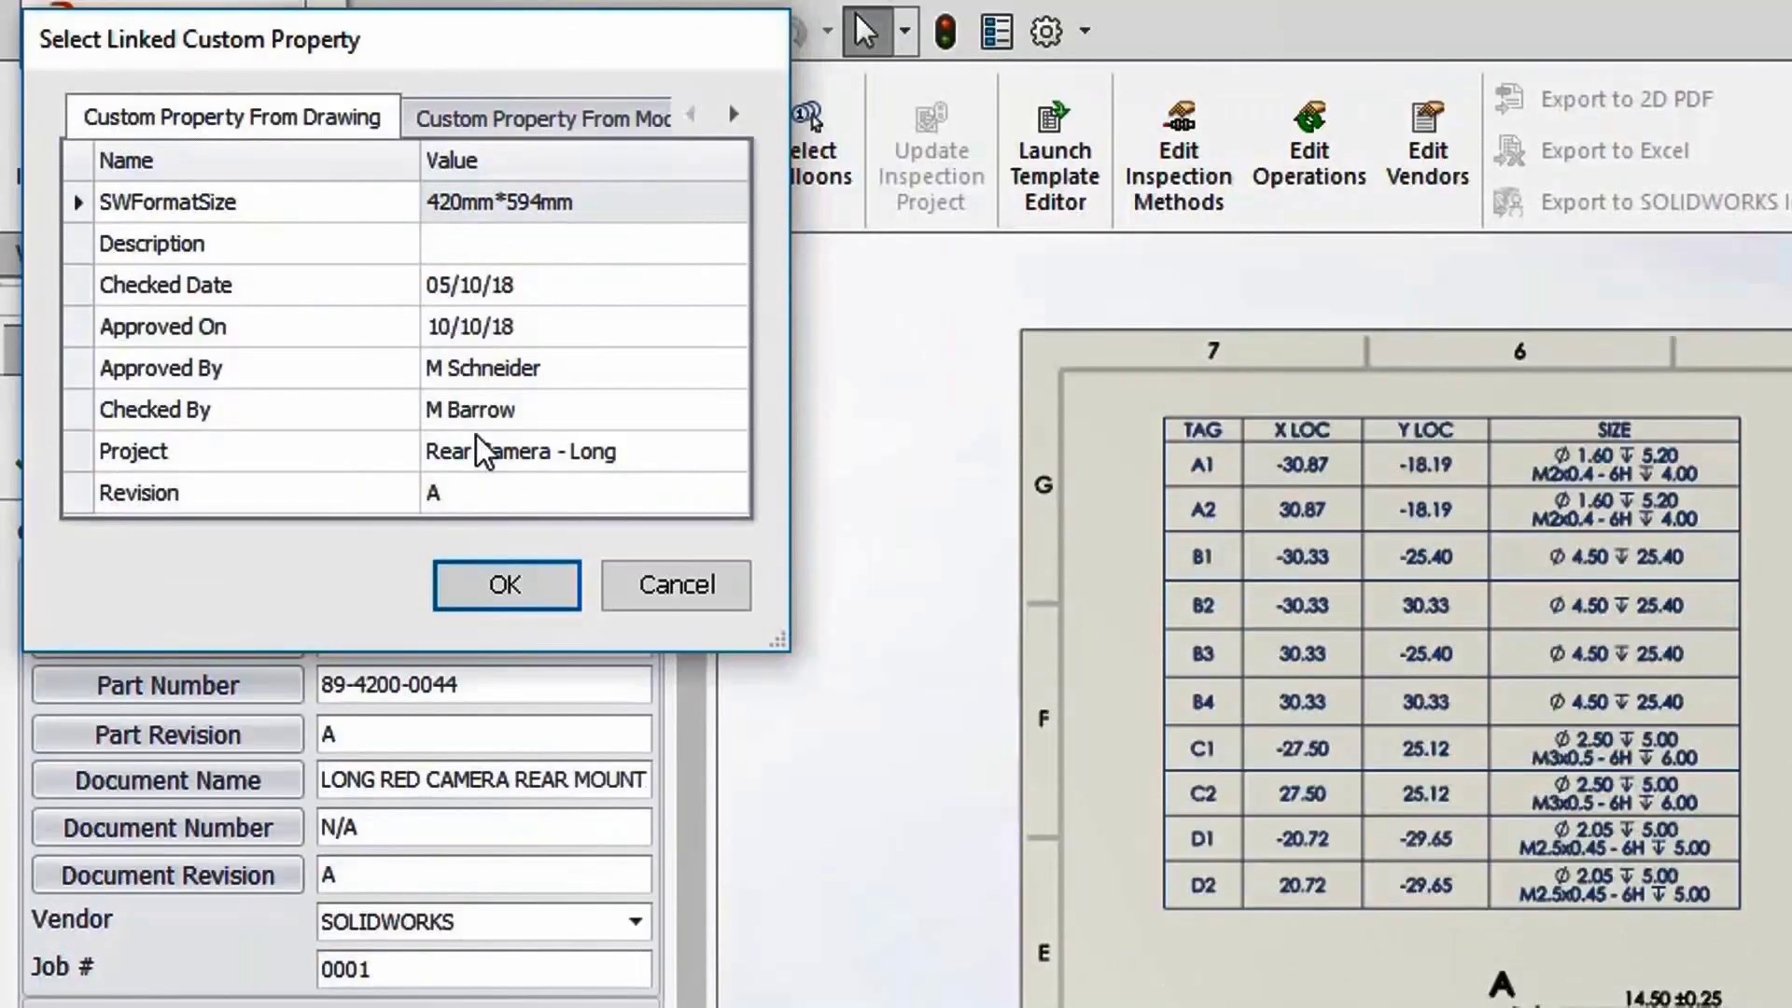
{"action": "left_click", "coordinate": [476, 184]}
{"action": "left_click", "coordinate": [473, 574]}
Step: Add a second custom property to the project and link its value to a custom property from the model
{"action": "left_click", "coordinate": [187, 883]}
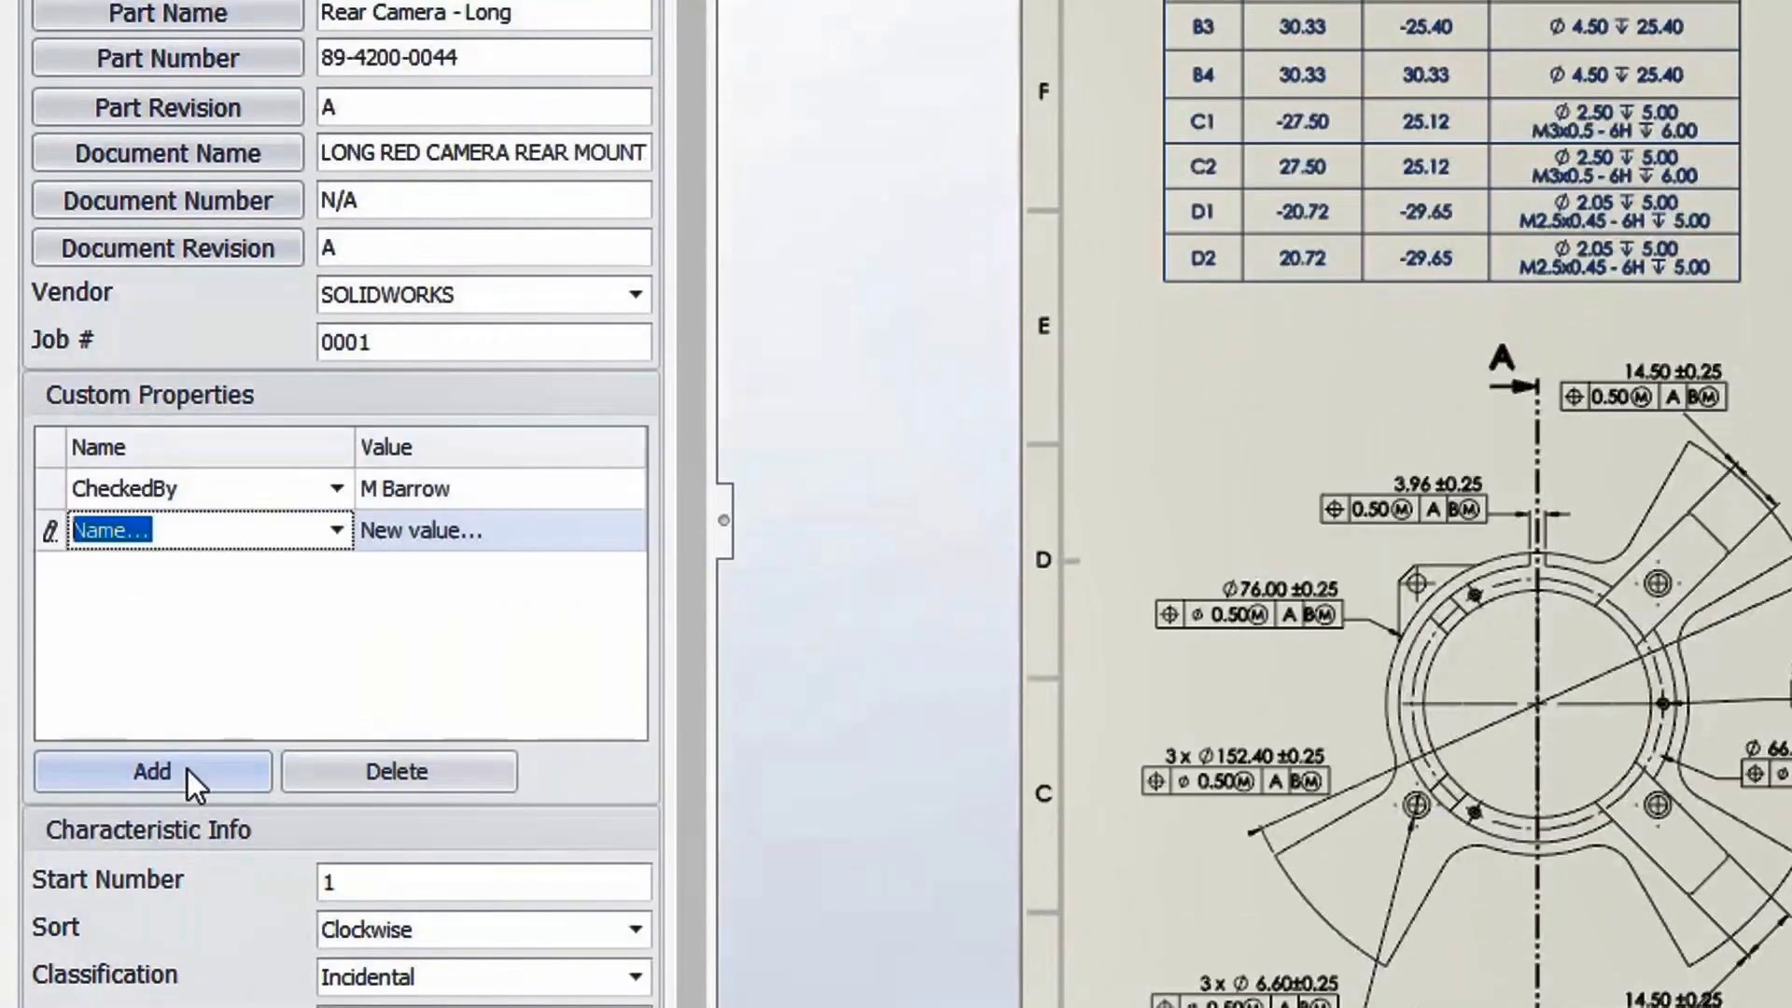
{"action": "left_click", "coordinate": [334, 532]}
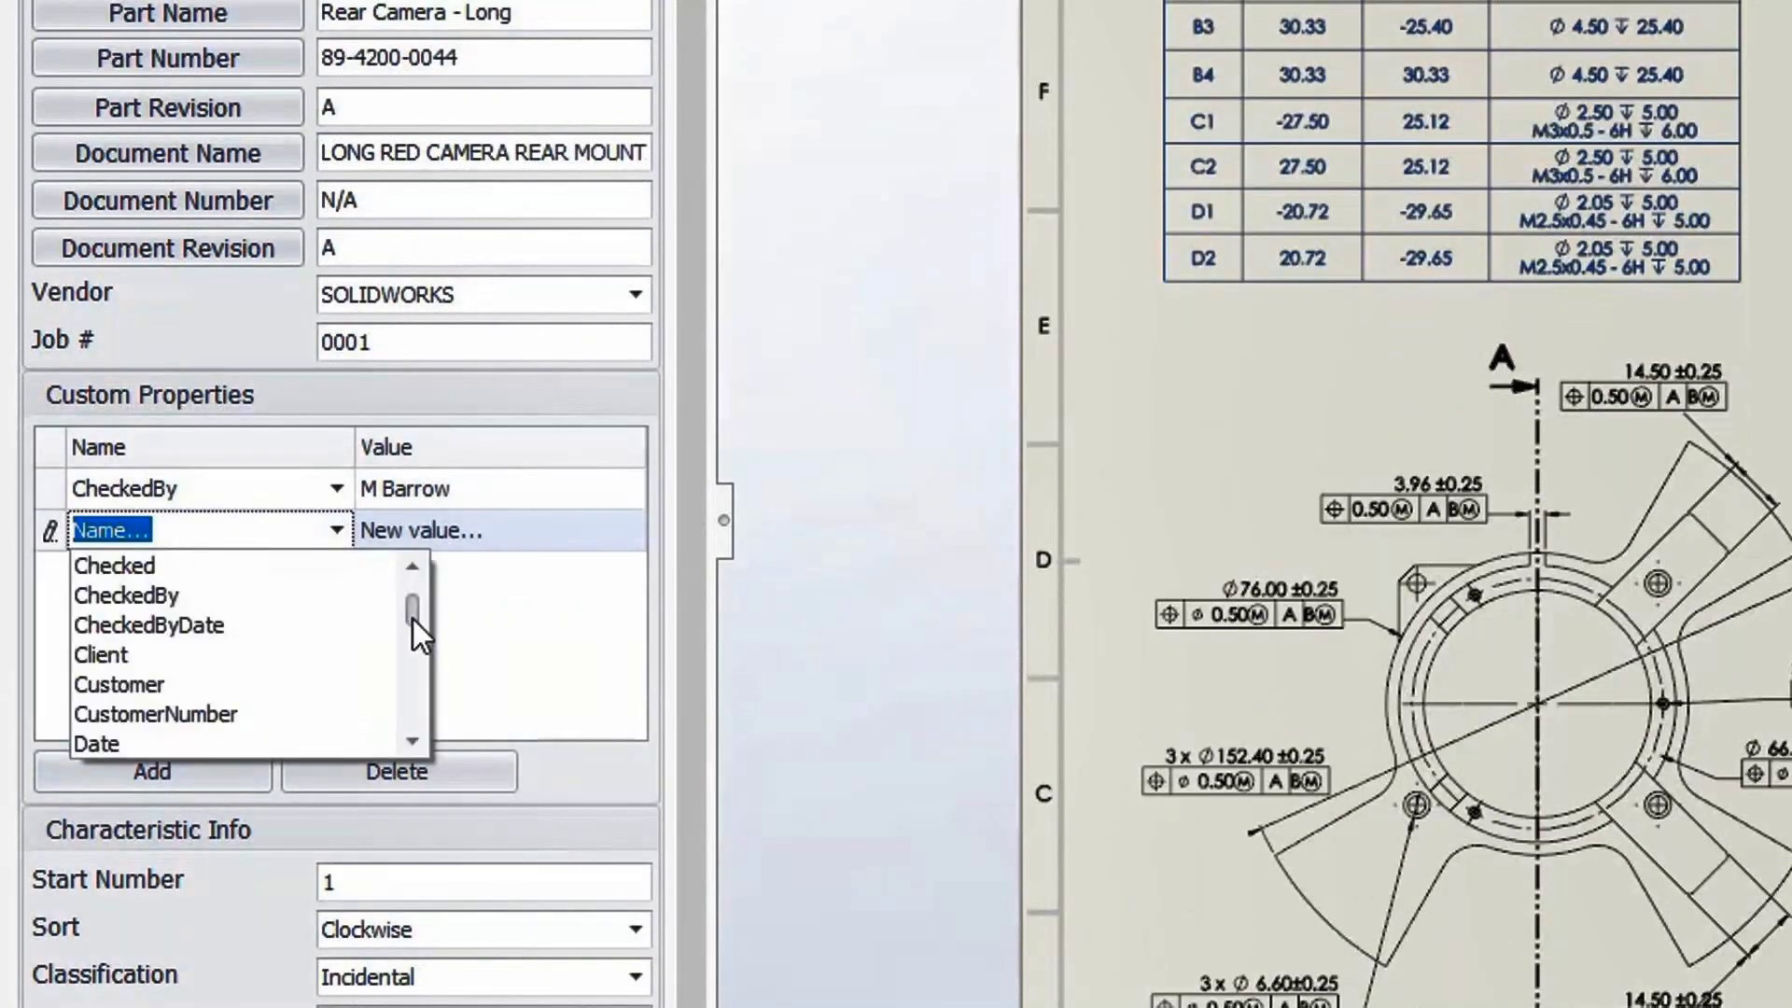
{"action": "left_click_drag", "start_coordinate": [412, 618], "coordinate": [413, 666]}
{"action": "left_click", "coordinate": [326, 634]}
{"action": "left_click", "coordinate": [569, 535]}
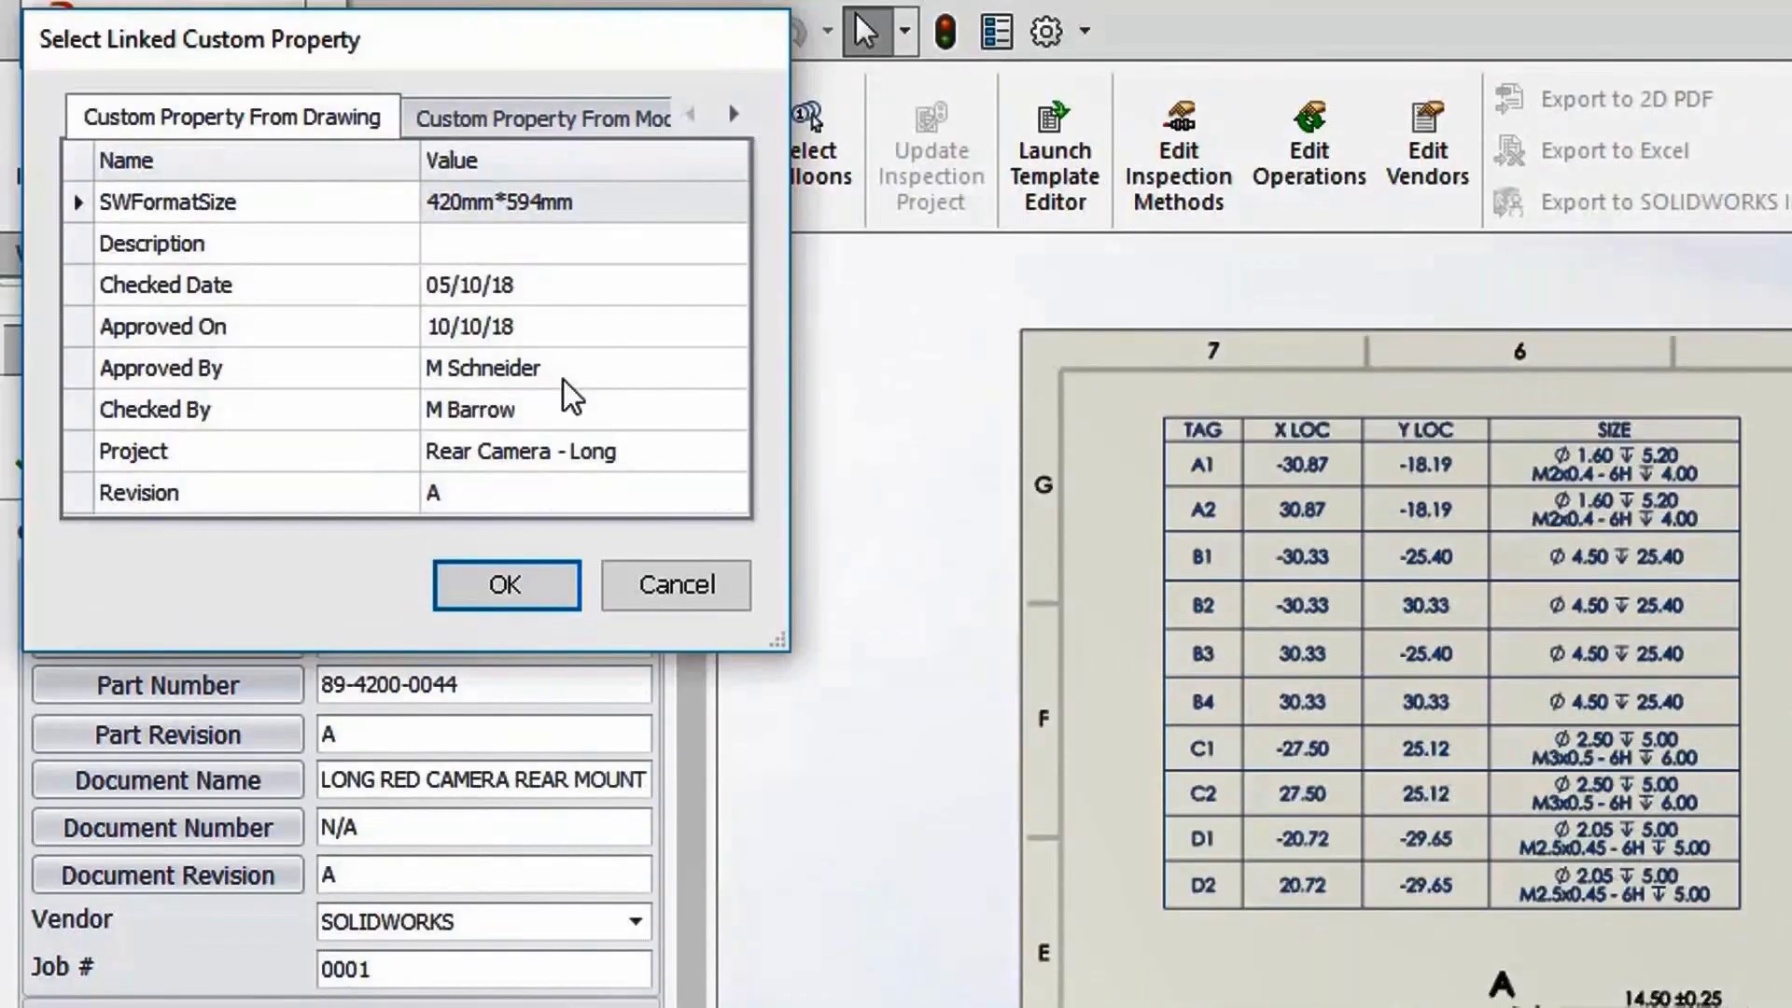
{"action": "left_click", "coordinate": [543, 119]}
{"action": "left_click", "coordinate": [548, 278]}
{"action": "left_click", "coordinate": [501, 582]}
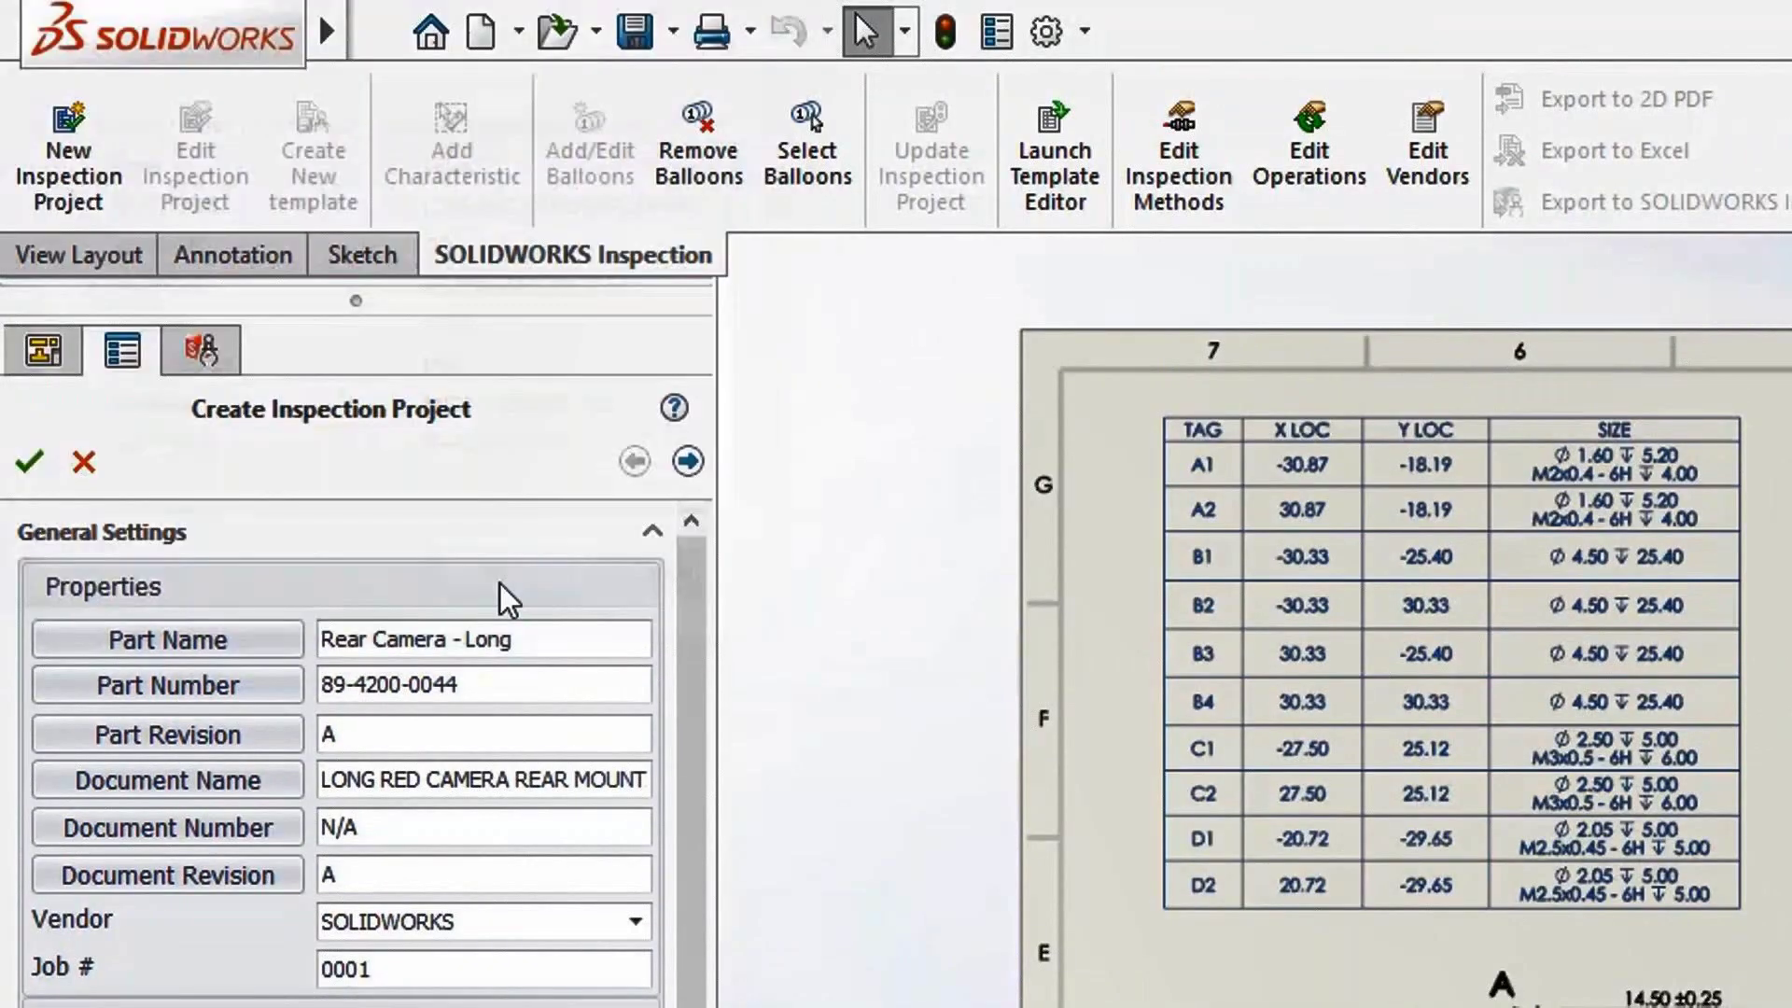
Step: Create the inspection project with dimensions, notes, GDTs, hole callouts and hole tables included in the extraction
{"action": "left_click", "coordinate": [344, 231]}
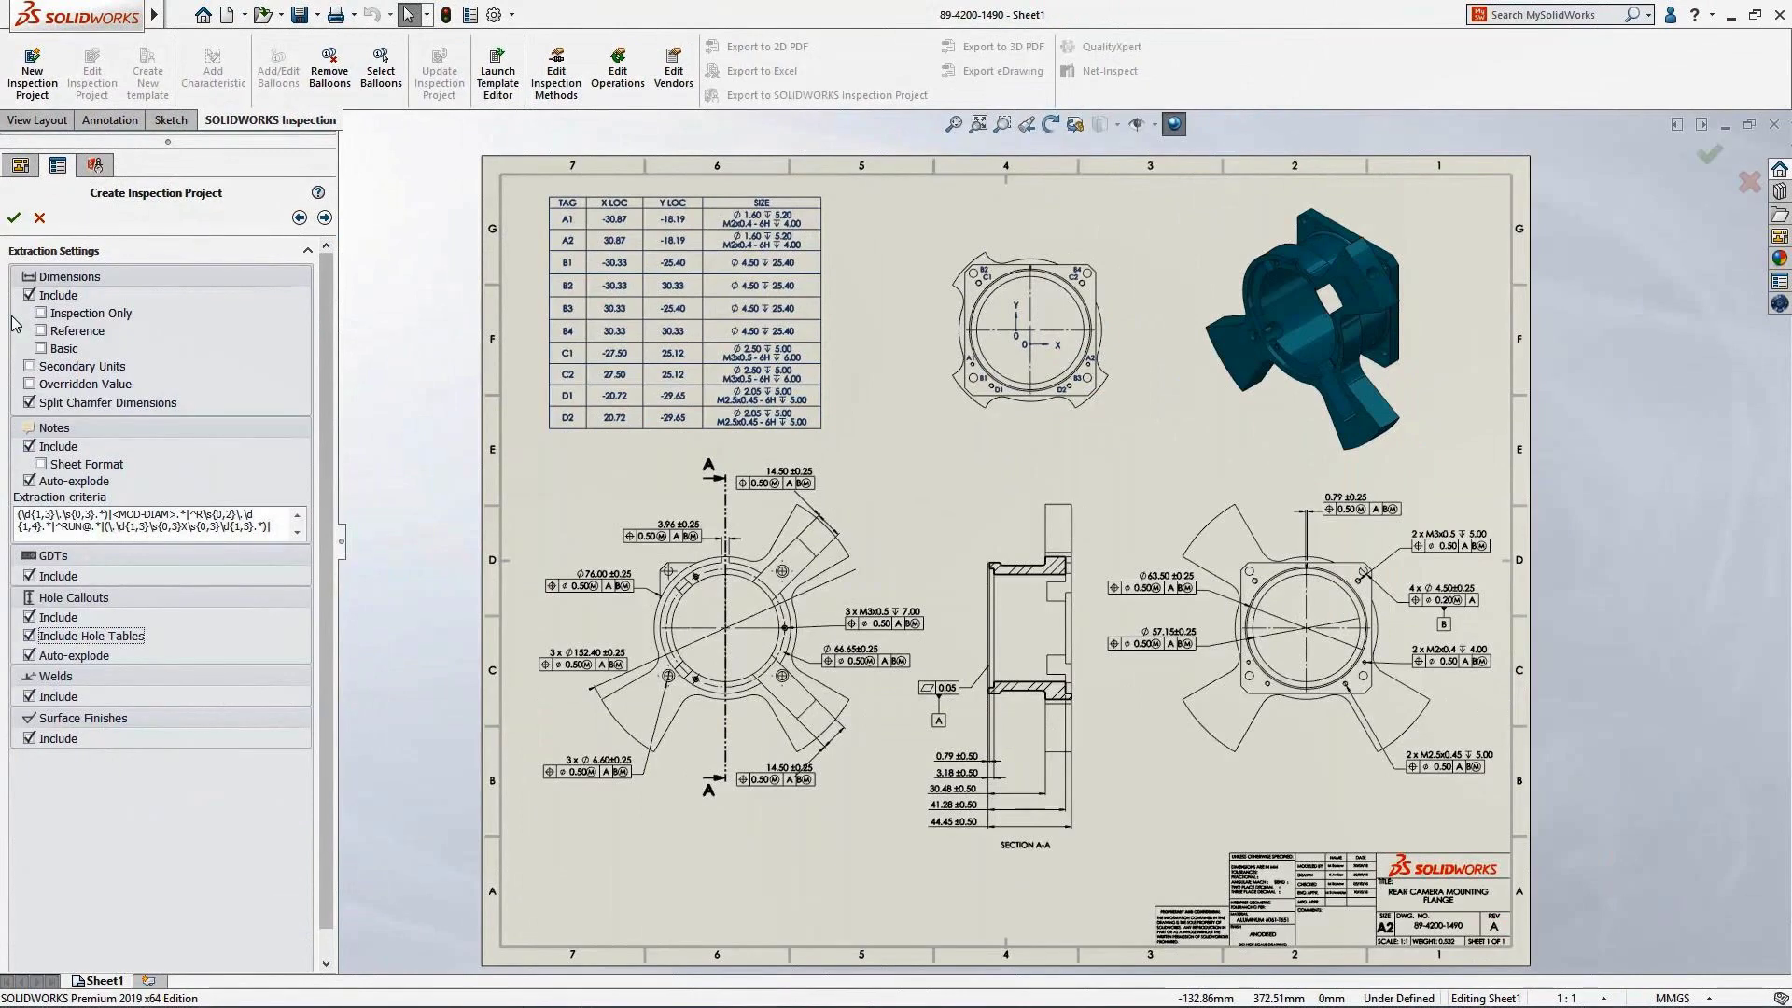
{"action": "left_click", "coordinate": [14, 217]}
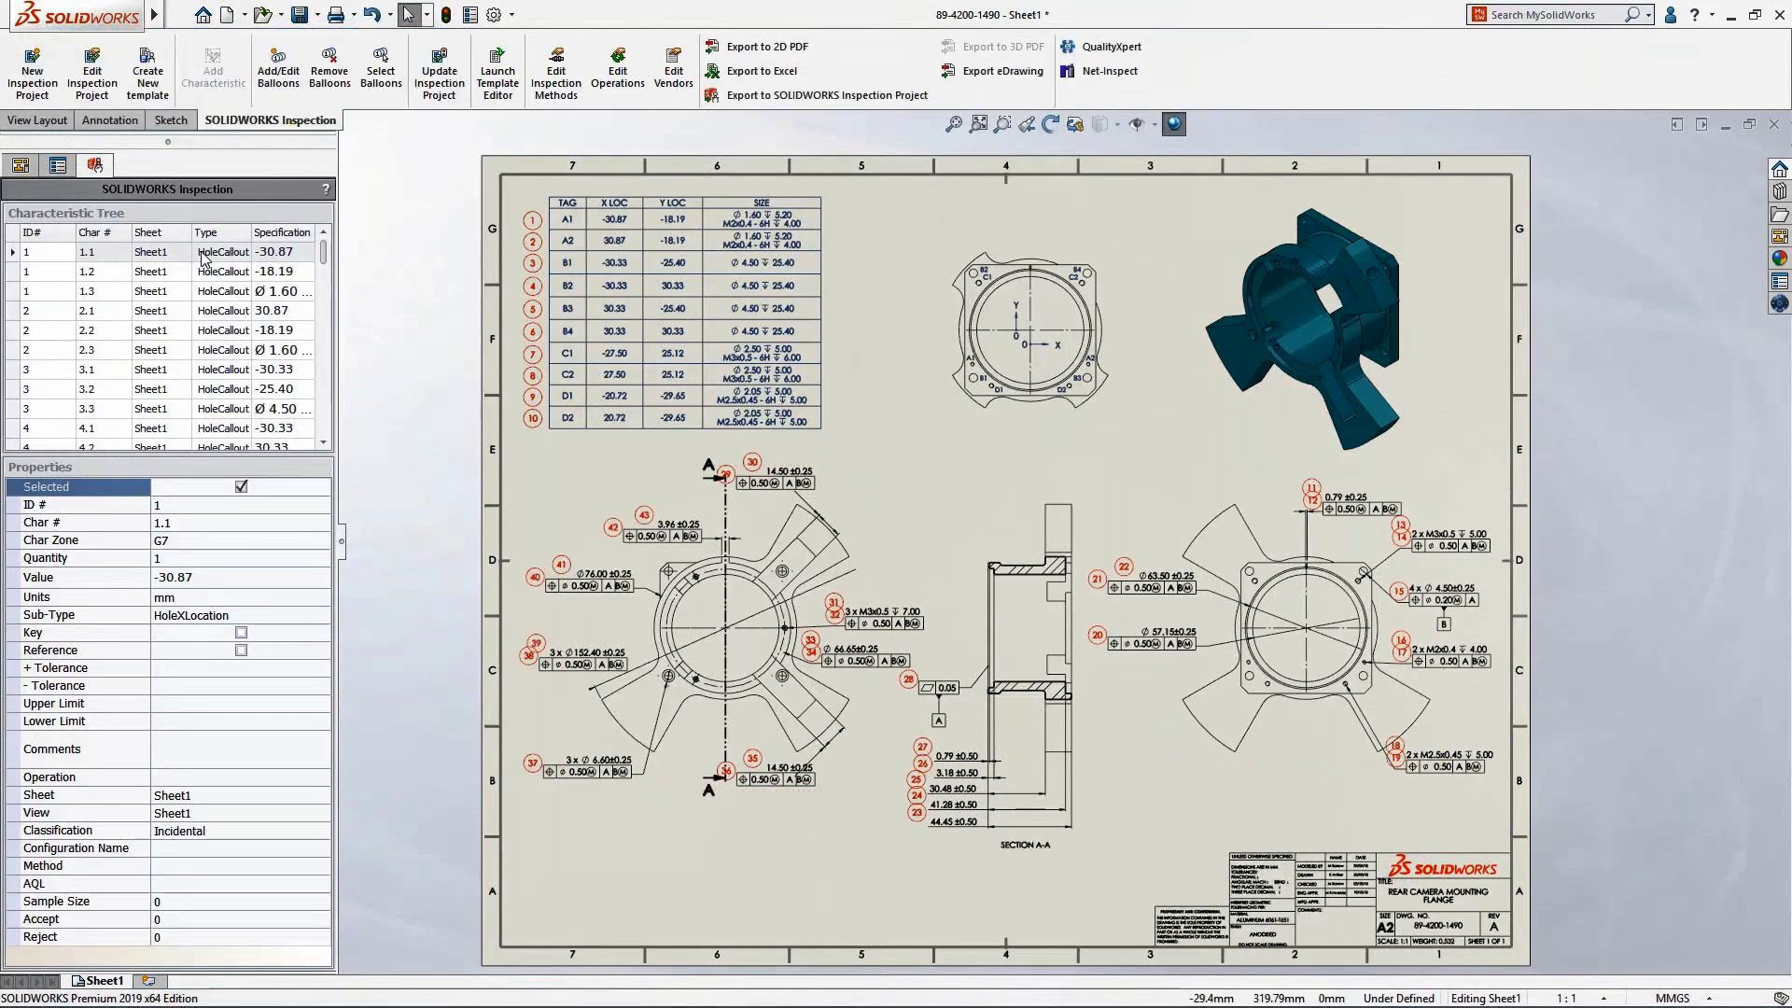
Step: Ungroup characteristics 18.1 to 18.4 of the M2.5x0.45 hole callout
{"action": "left_click_drag", "start_coordinate": [323, 253], "coordinate": [334, 357]}
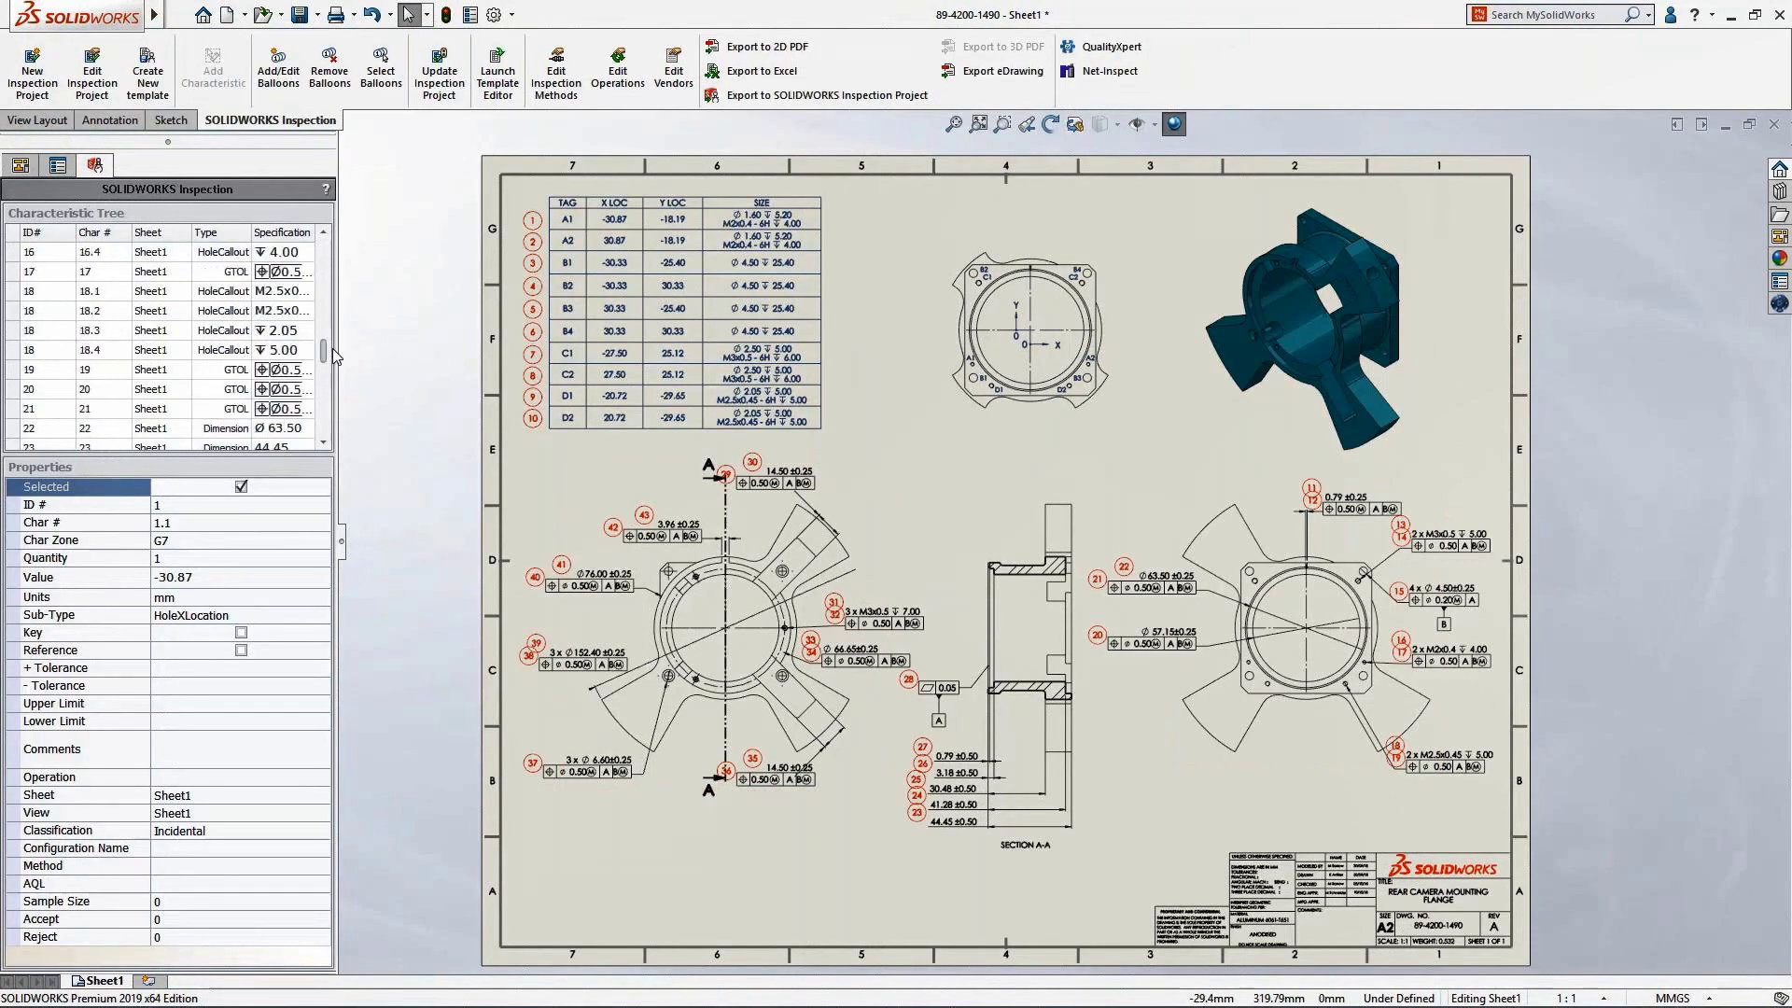
{"action": "right_click", "coordinate": [44, 292]}
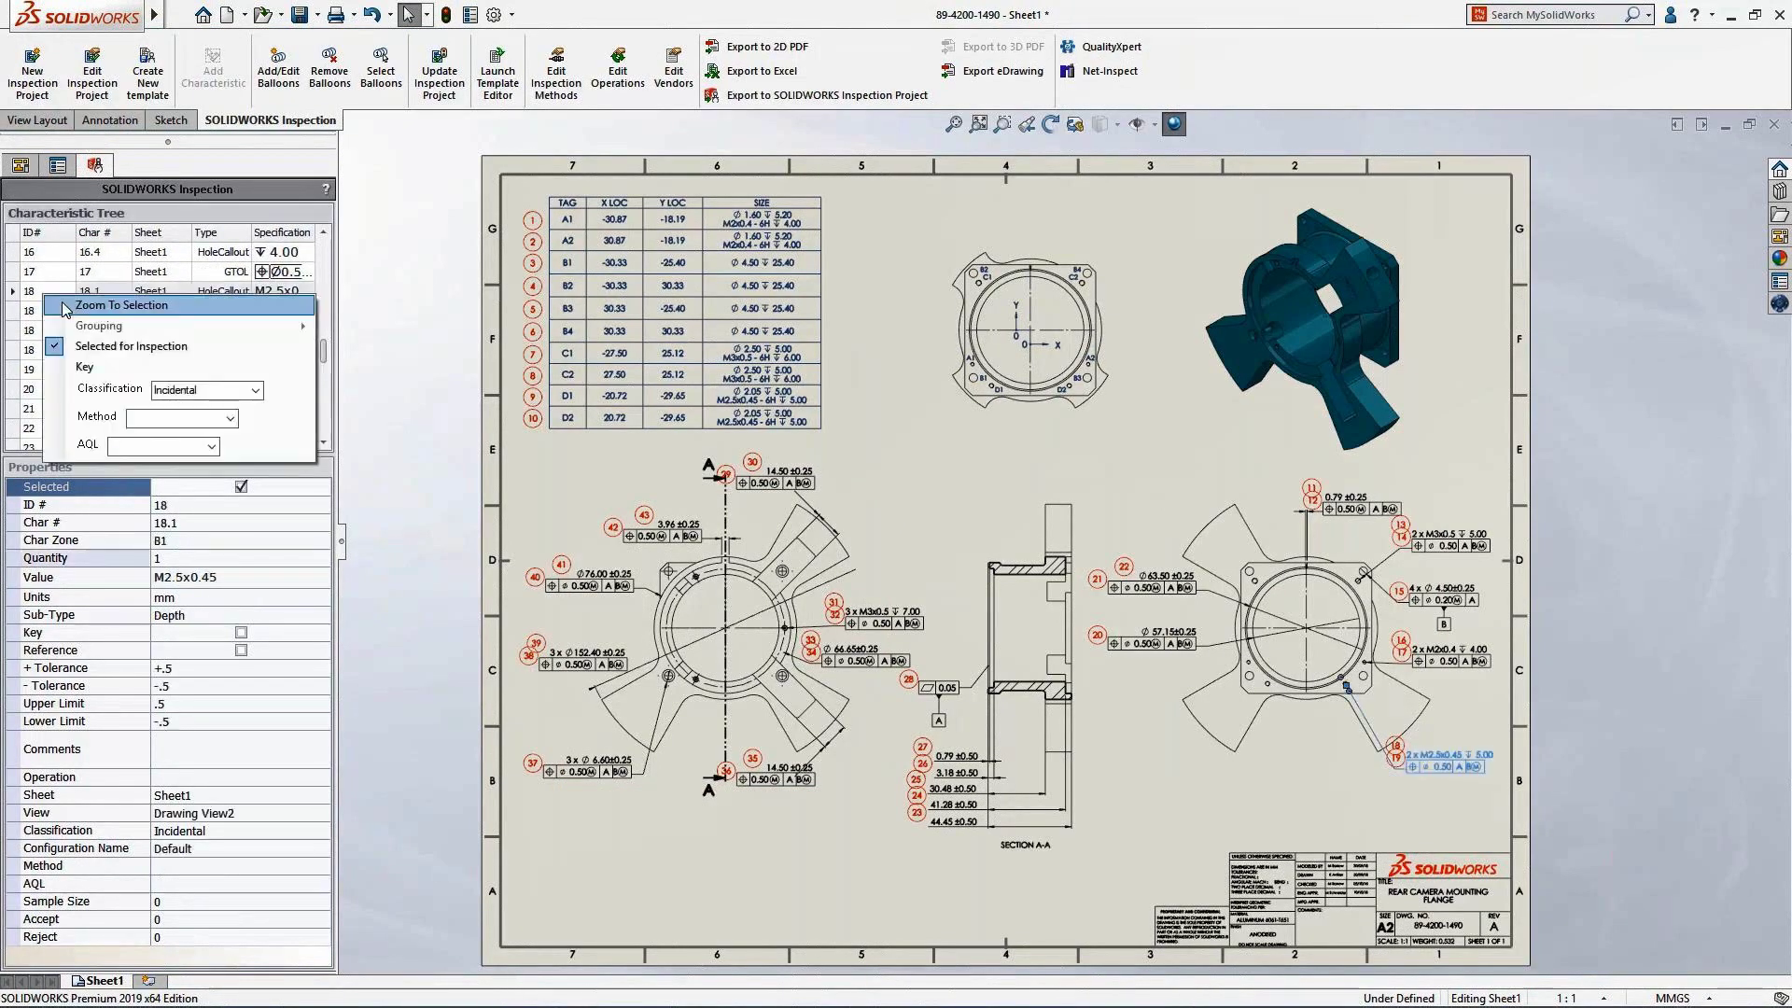
{"action": "left_click", "coordinate": [63, 309]}
{"action": "left_click_drag", "start_coordinate": [46, 293], "coordinate": [44, 351]}
{"action": "right_click", "coordinate": [44, 351]}
{"action": "mouse_move", "coordinate": [84, 363]}
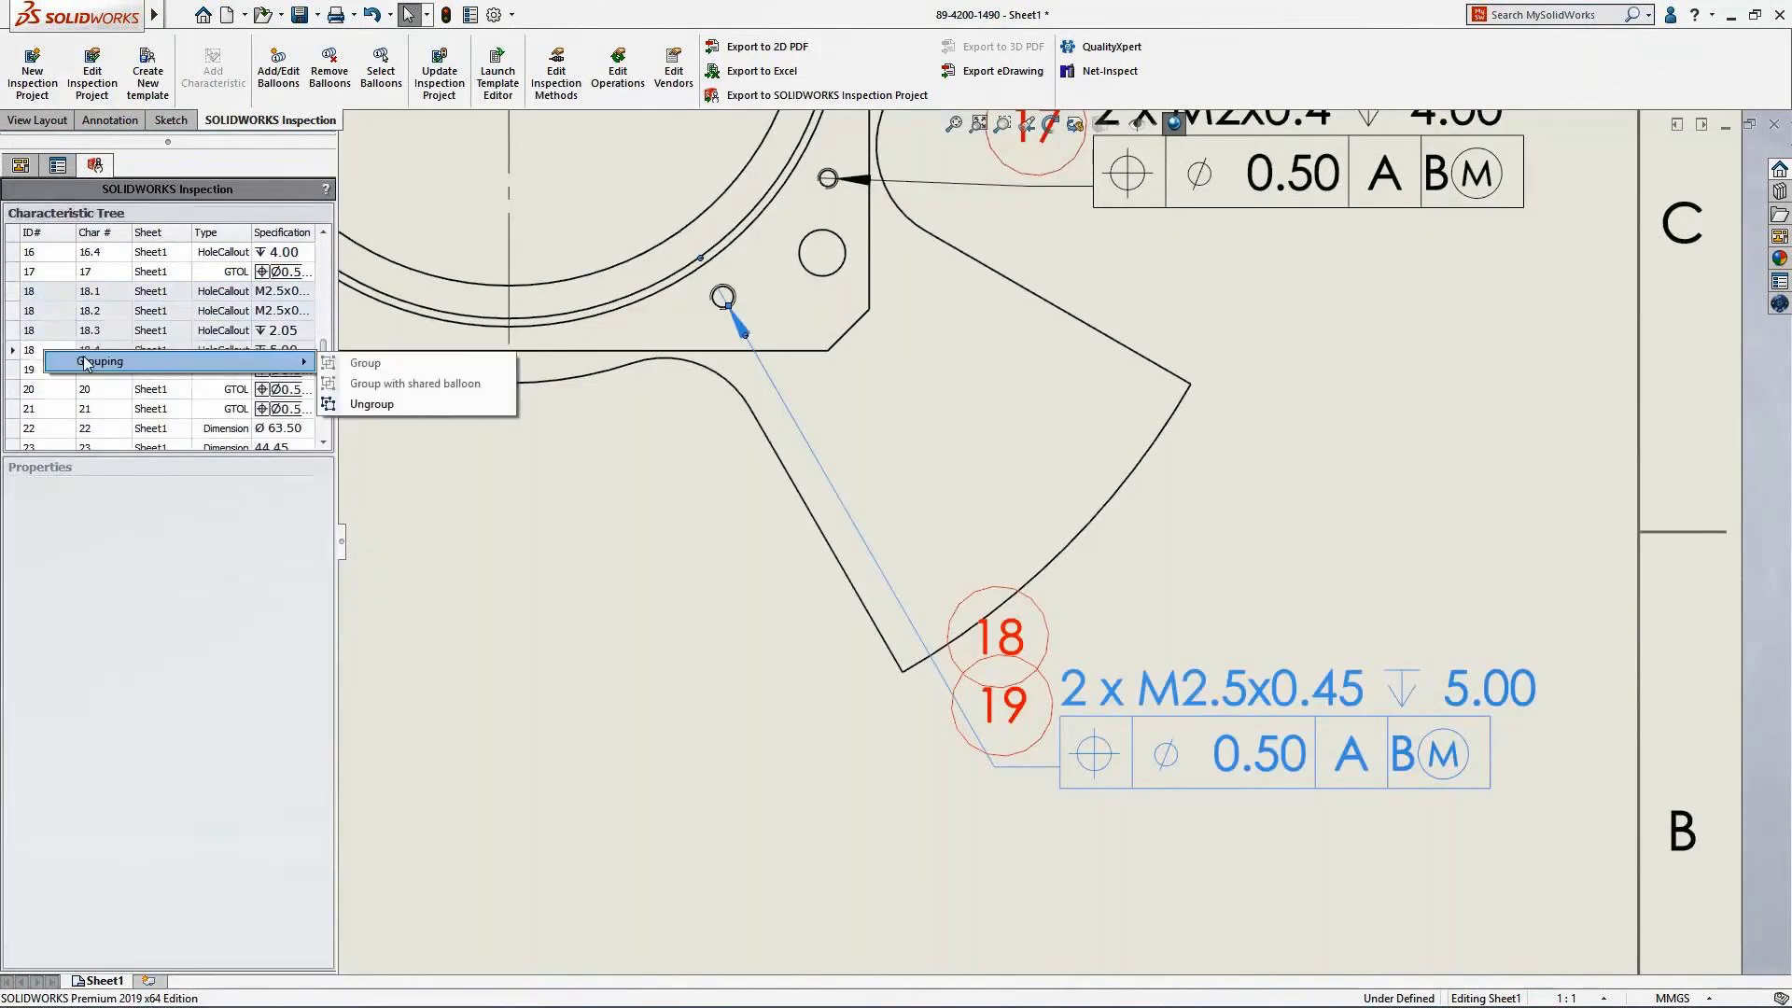
{"action": "left_click", "coordinate": [371, 404]}
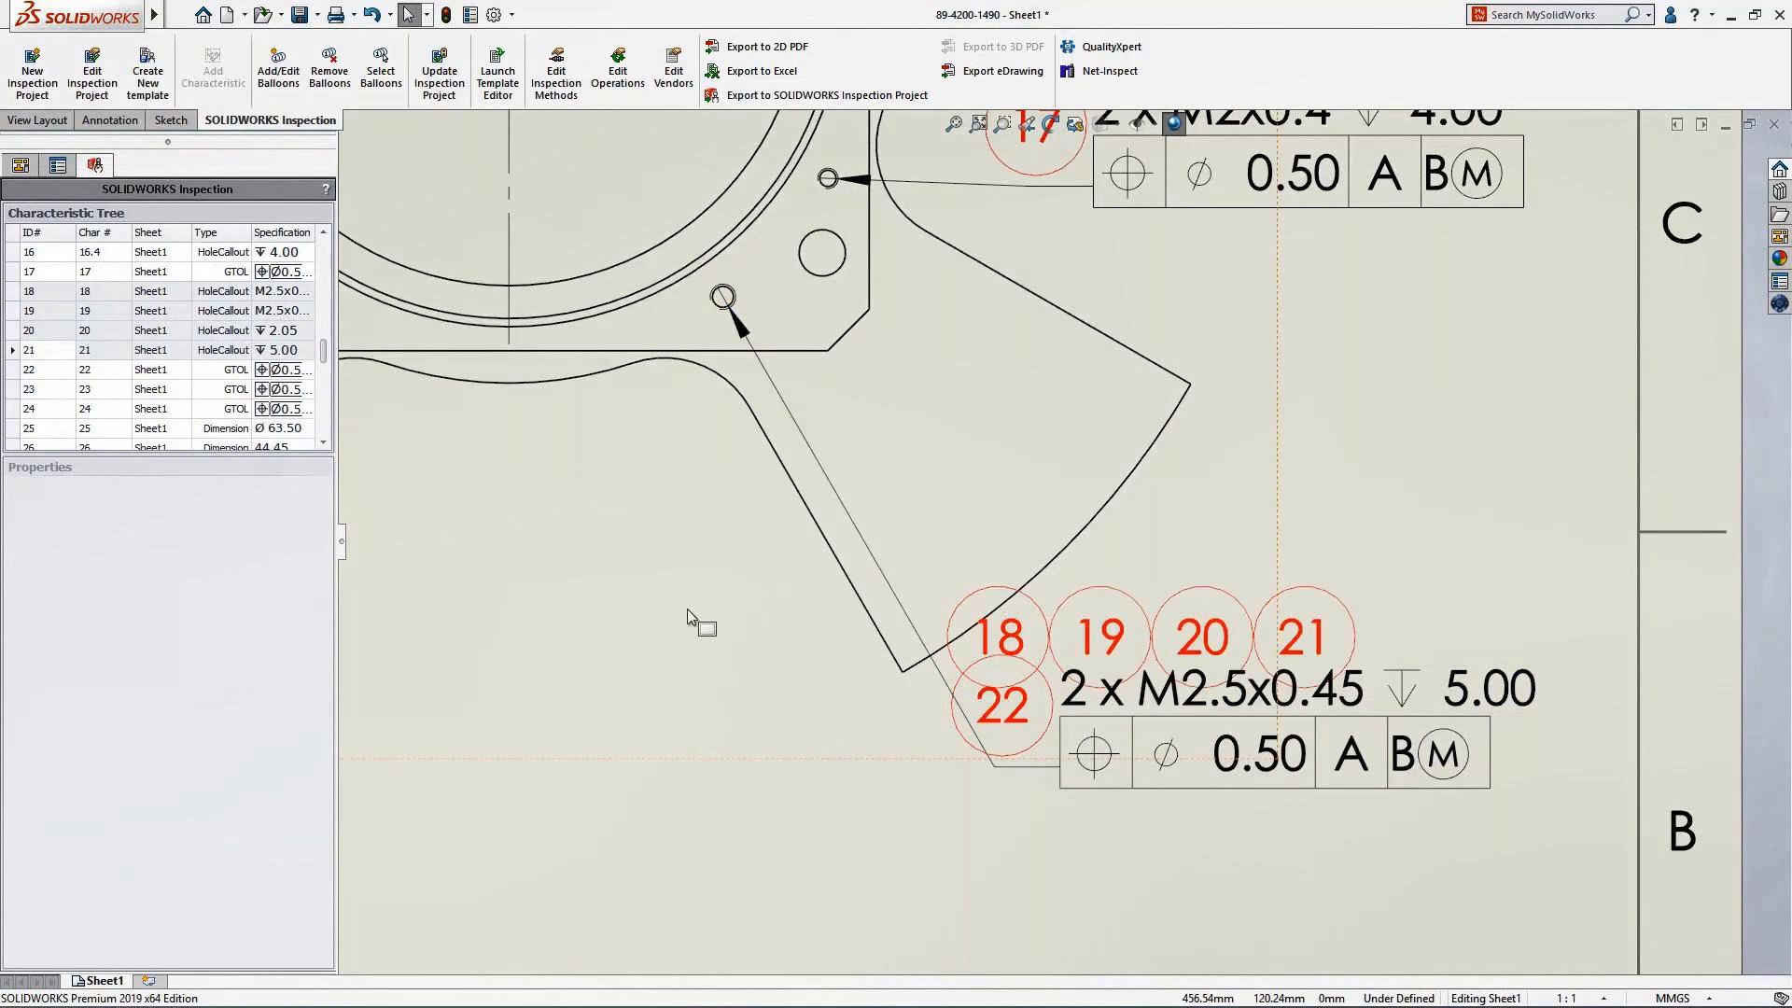
Step: Move balloons 18 and 19 beside the two M2.5 holes and balloon 21 above the 5.00 depth in the callout
{"action": "middle_click_drag", "start_coordinate": [687, 609], "coordinate": [897, 715]}
{"action": "left_click_drag", "start_coordinate": [1214, 747], "coordinate": [1030, 461]}
{"action": "left_click_drag", "start_coordinate": [1311, 743], "coordinate": [534, 474]}
{"action": "left_click_drag", "start_coordinate": [1527, 742], "coordinate": [1676, 742]}
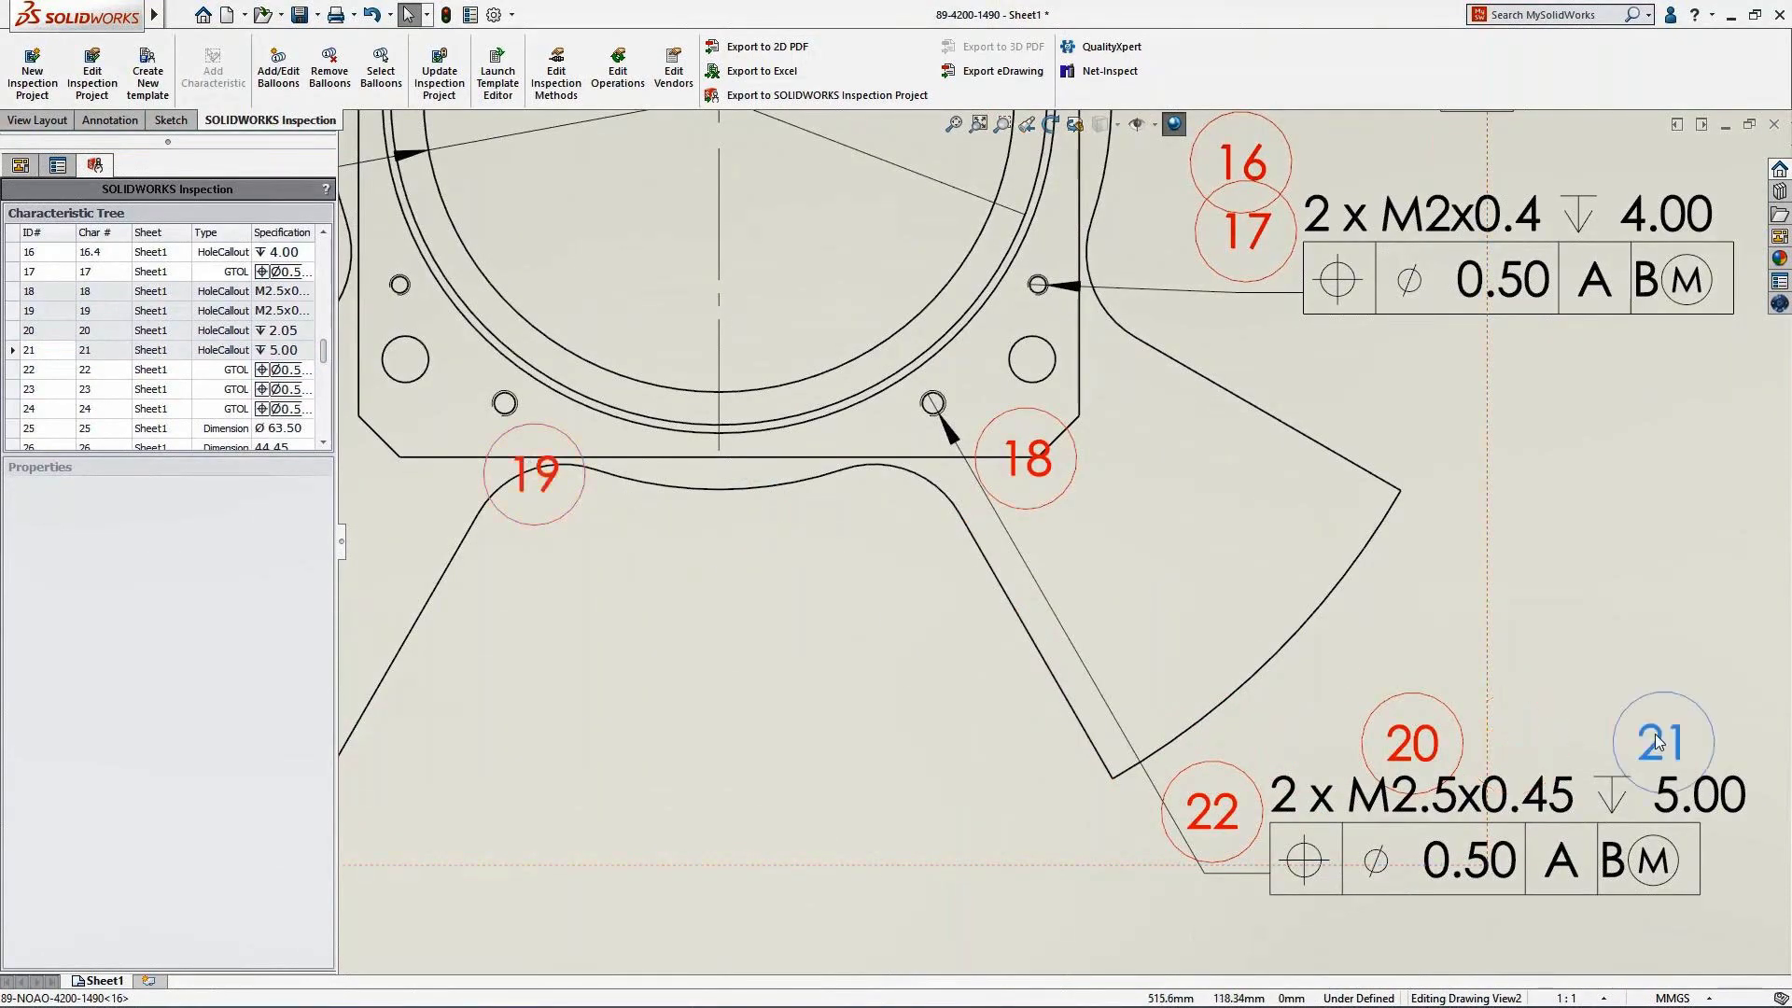
{"action": "left_click", "coordinate": [1446, 606]}
Step: Mark characteristic 20 as key and group characteristics 18 to 22 with separate balloons
{"action": "left_click", "coordinate": [70, 331]}
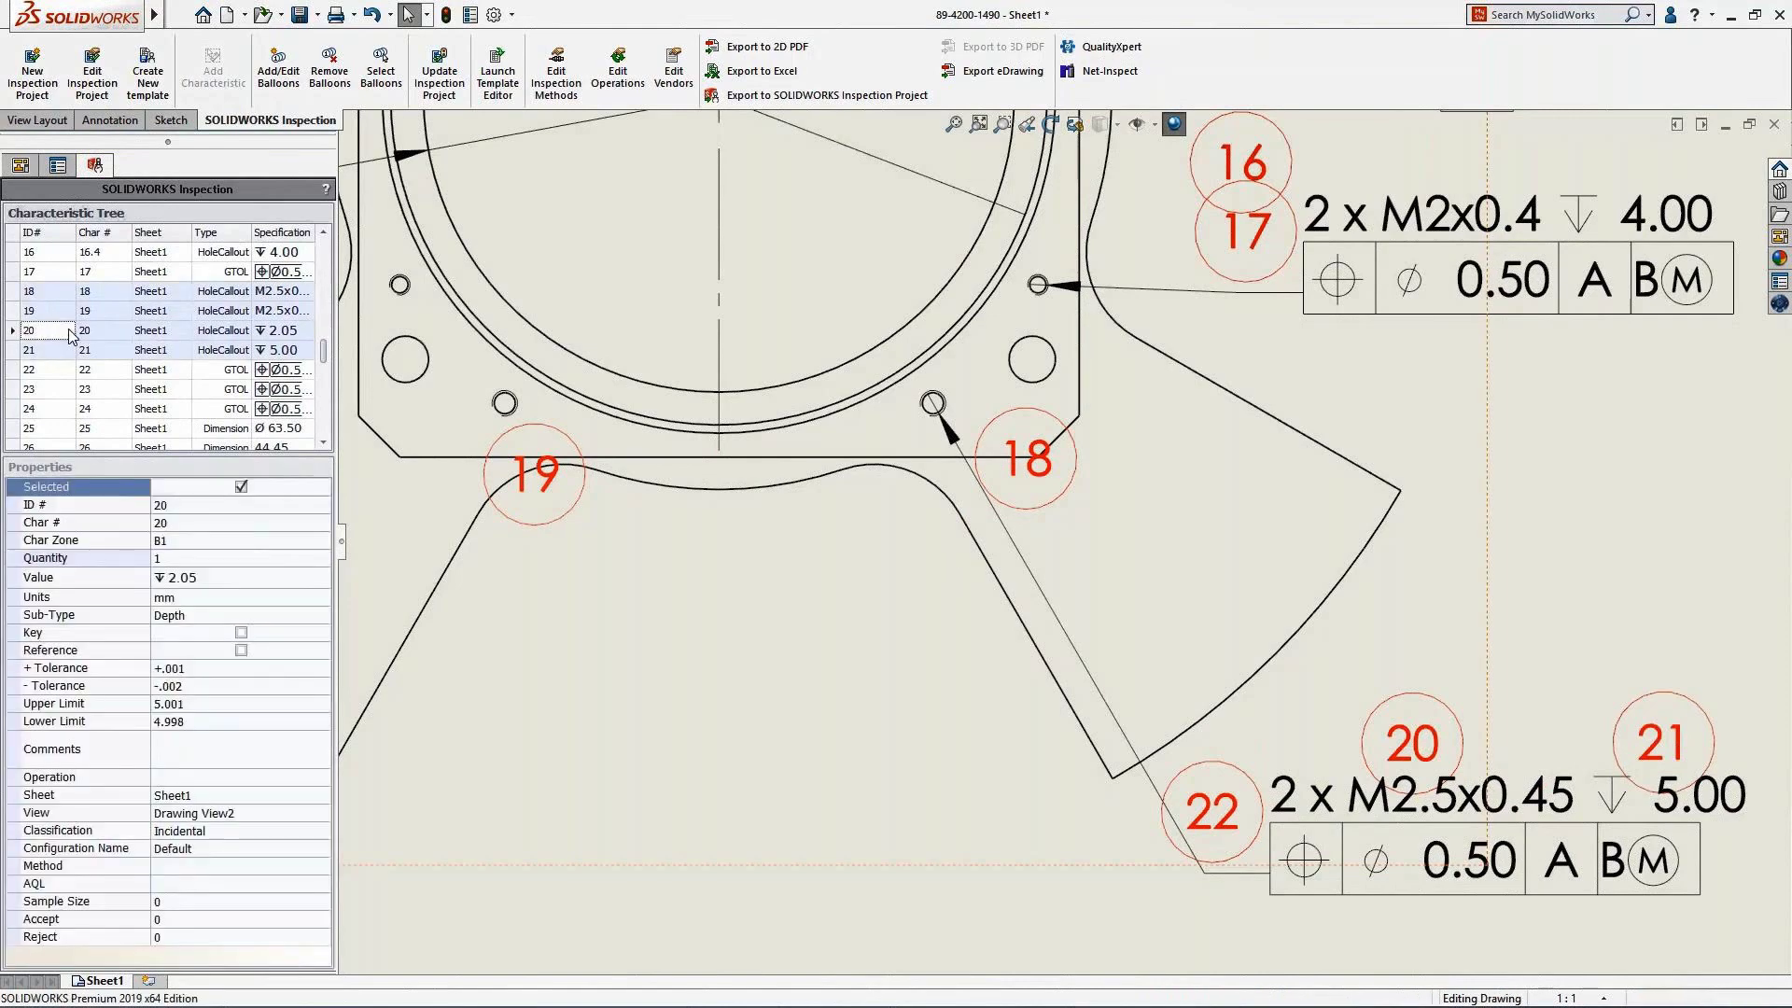
{"action": "left_click", "coordinate": [241, 633]}
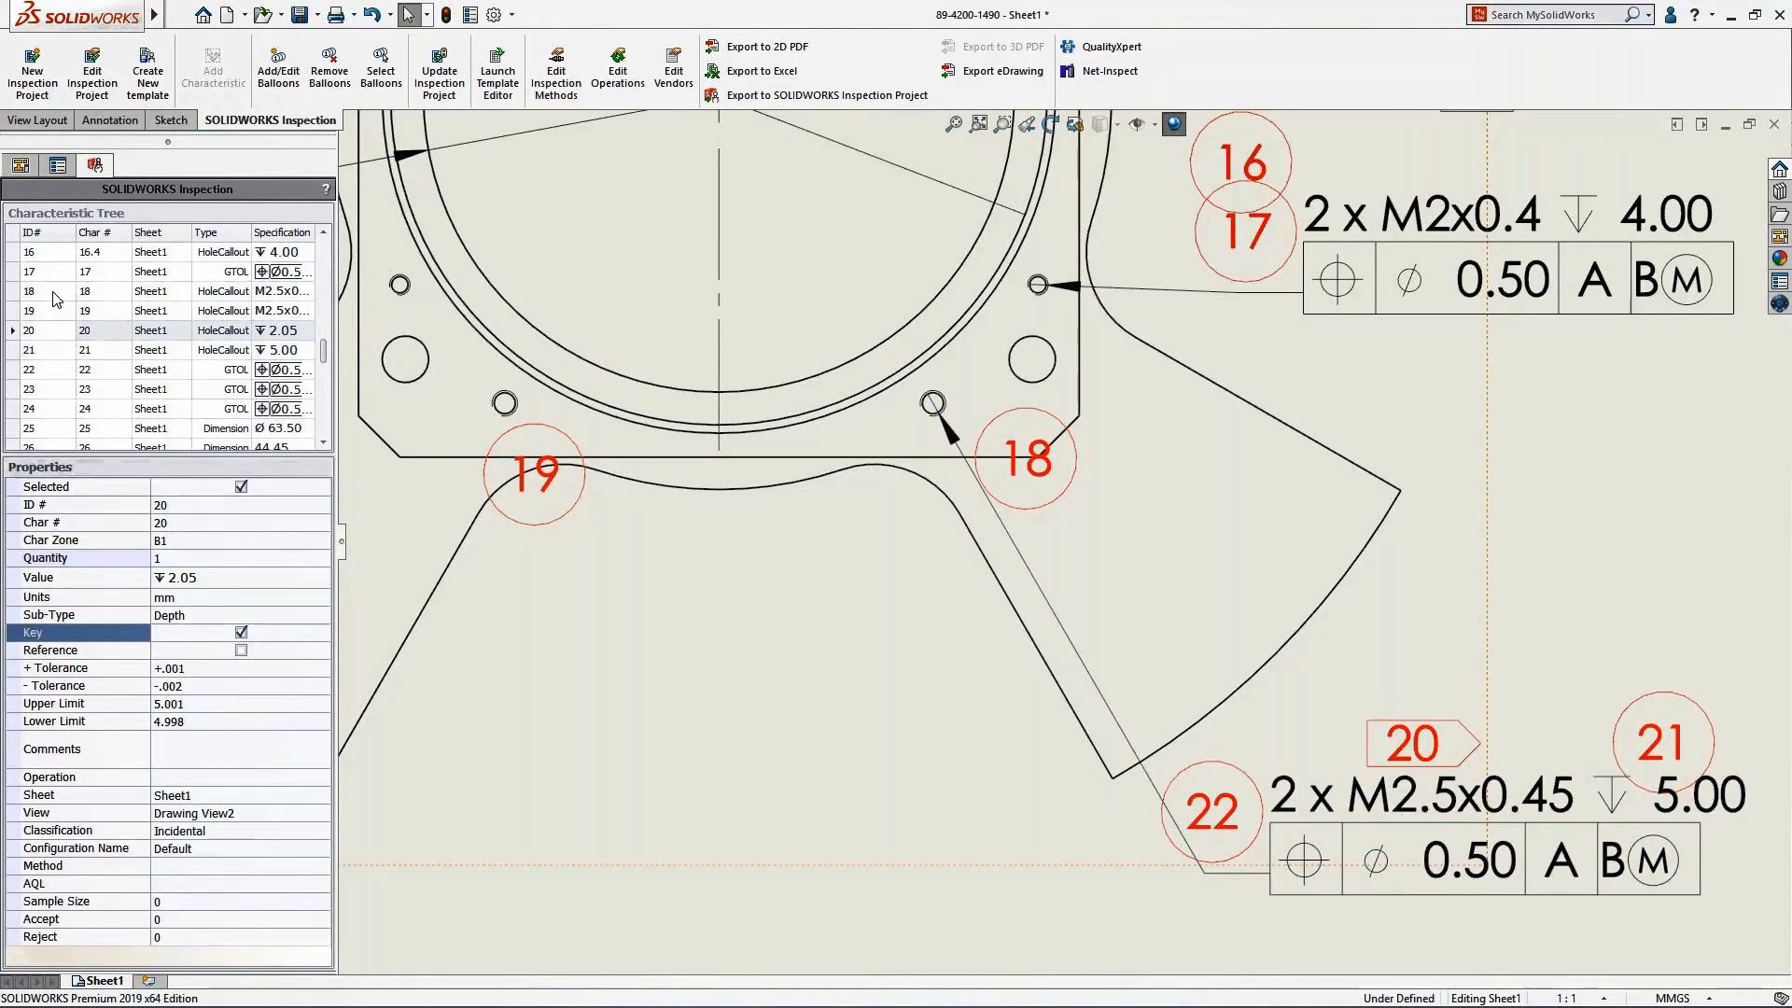
{"action": "left_click_drag", "start_coordinate": [56, 299], "coordinate": [53, 377]}
{"action": "right_click", "coordinate": [53, 377]}
{"action": "mouse_move", "coordinate": [299, 382]}
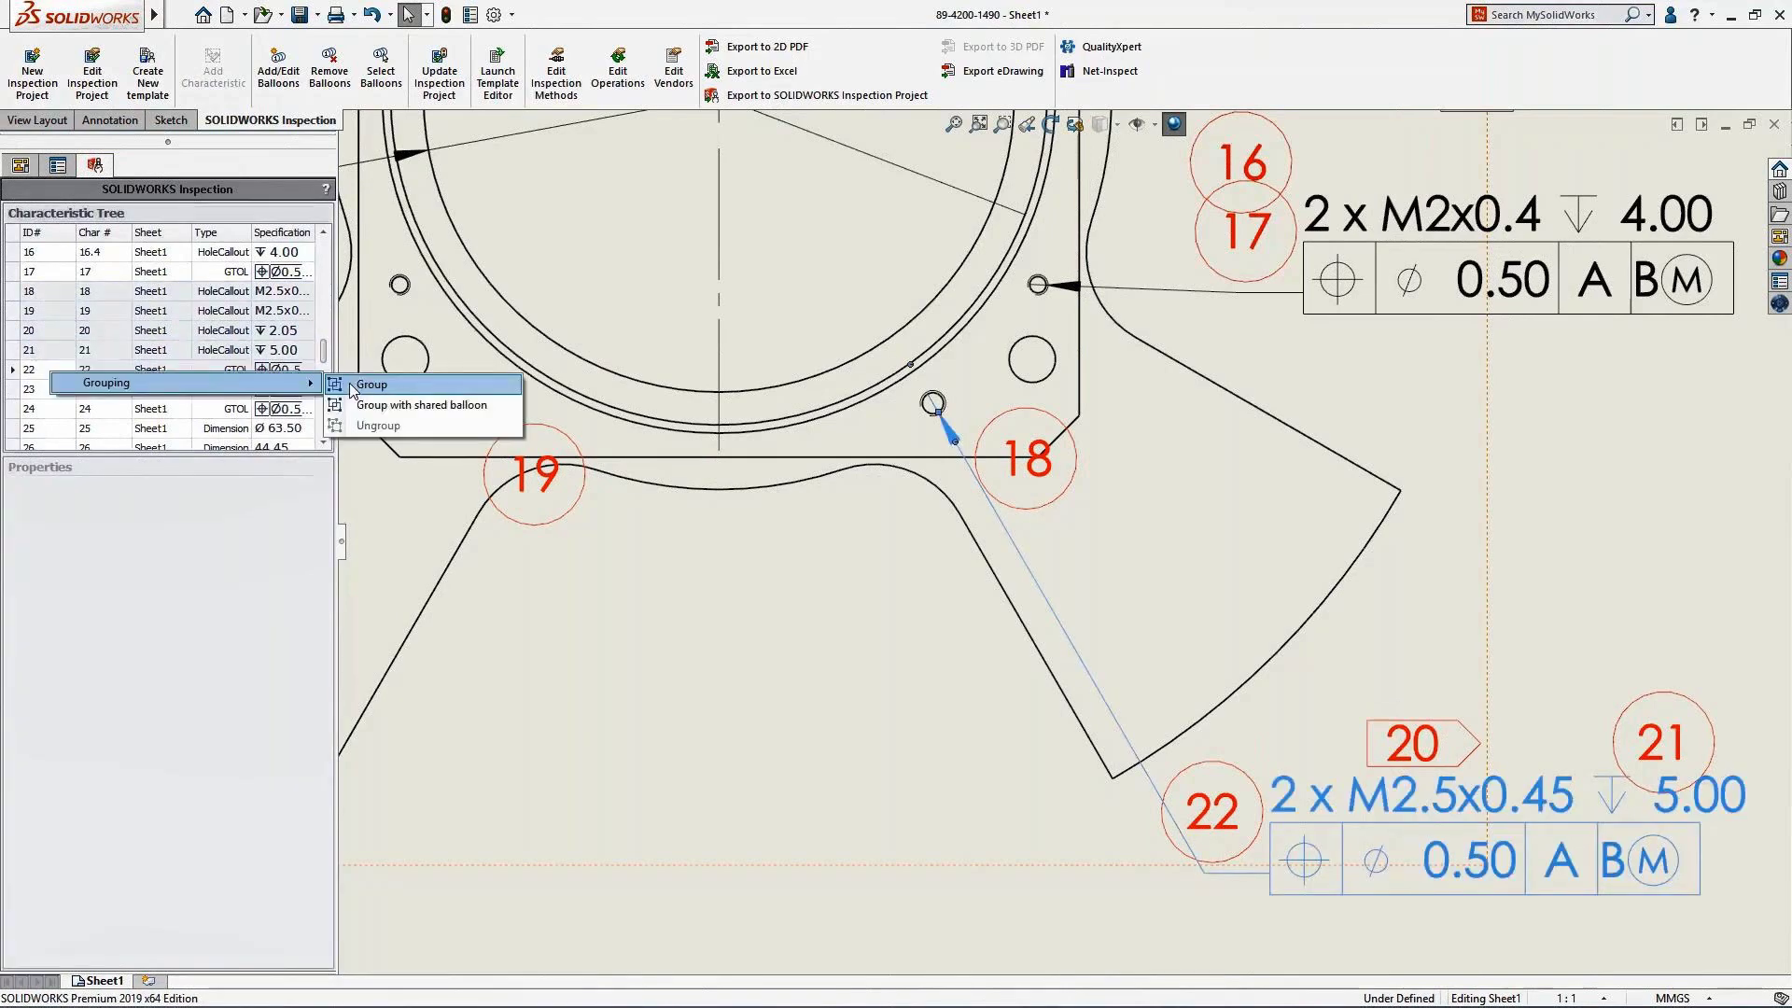
{"action": "left_click", "coordinate": [371, 385]}
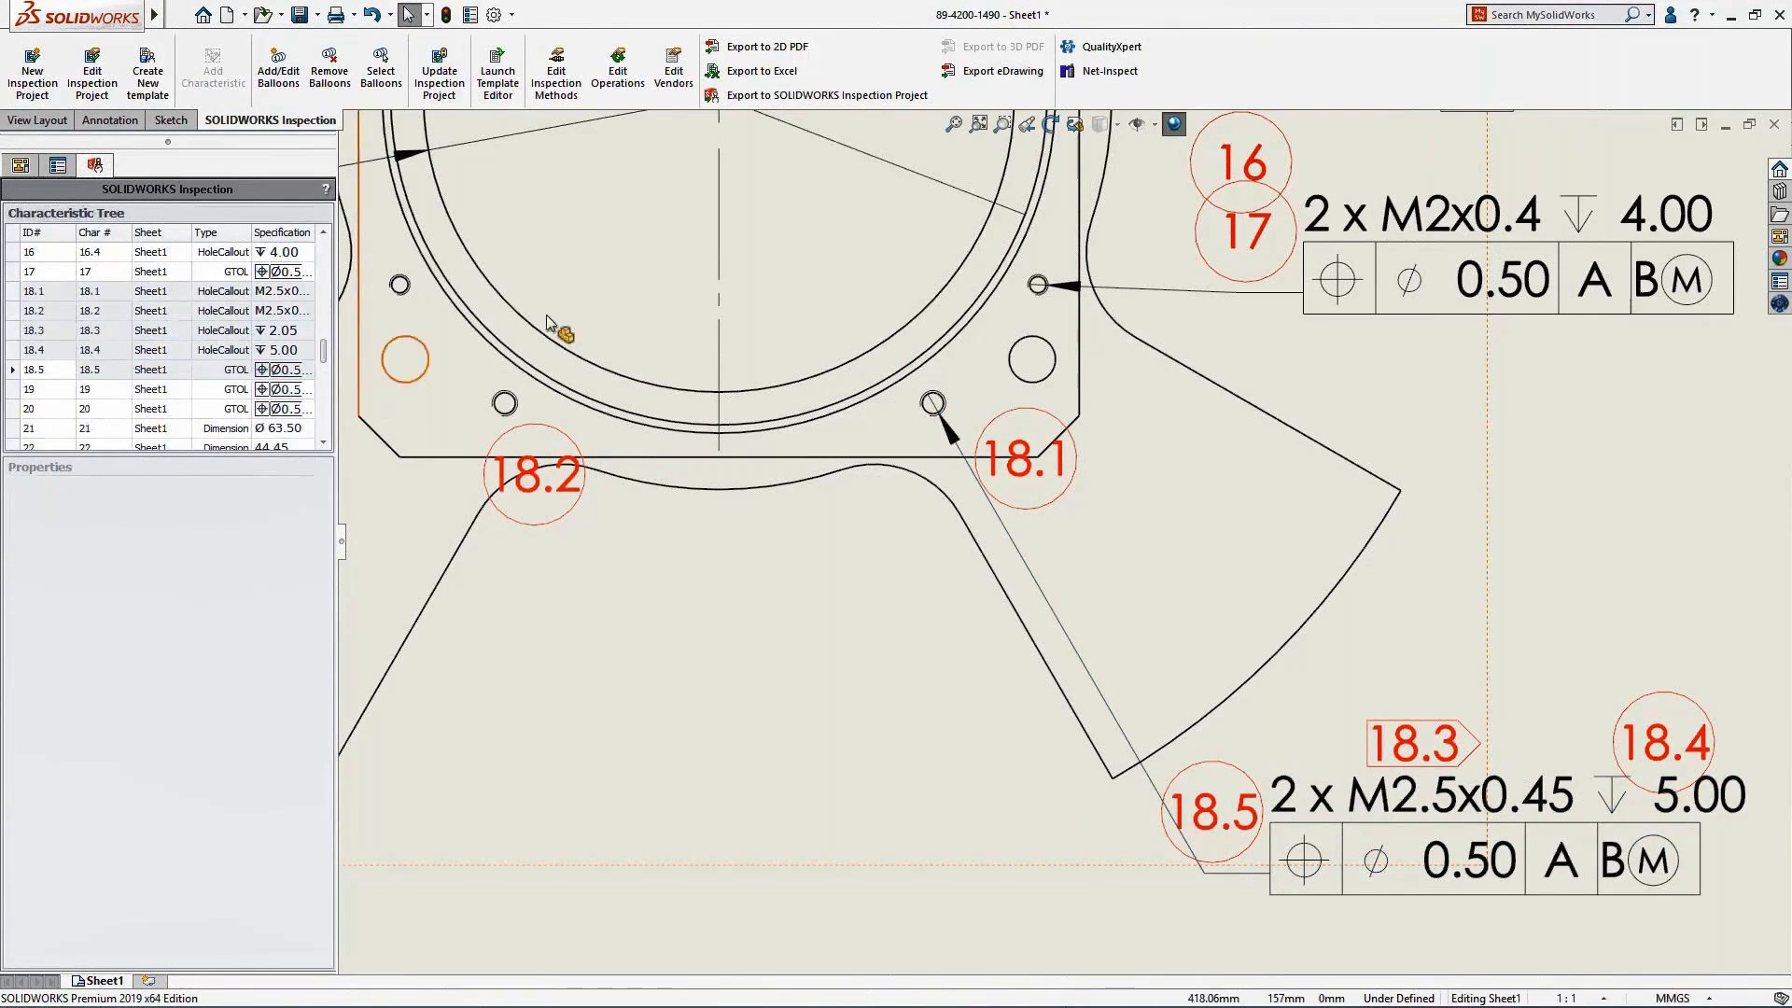
Step: Export the inspection project to Excel as an AS9102 First Article Inspection Report
{"action": "key", "text": "f"}
{"action": "left_click", "coordinate": [761, 72]}
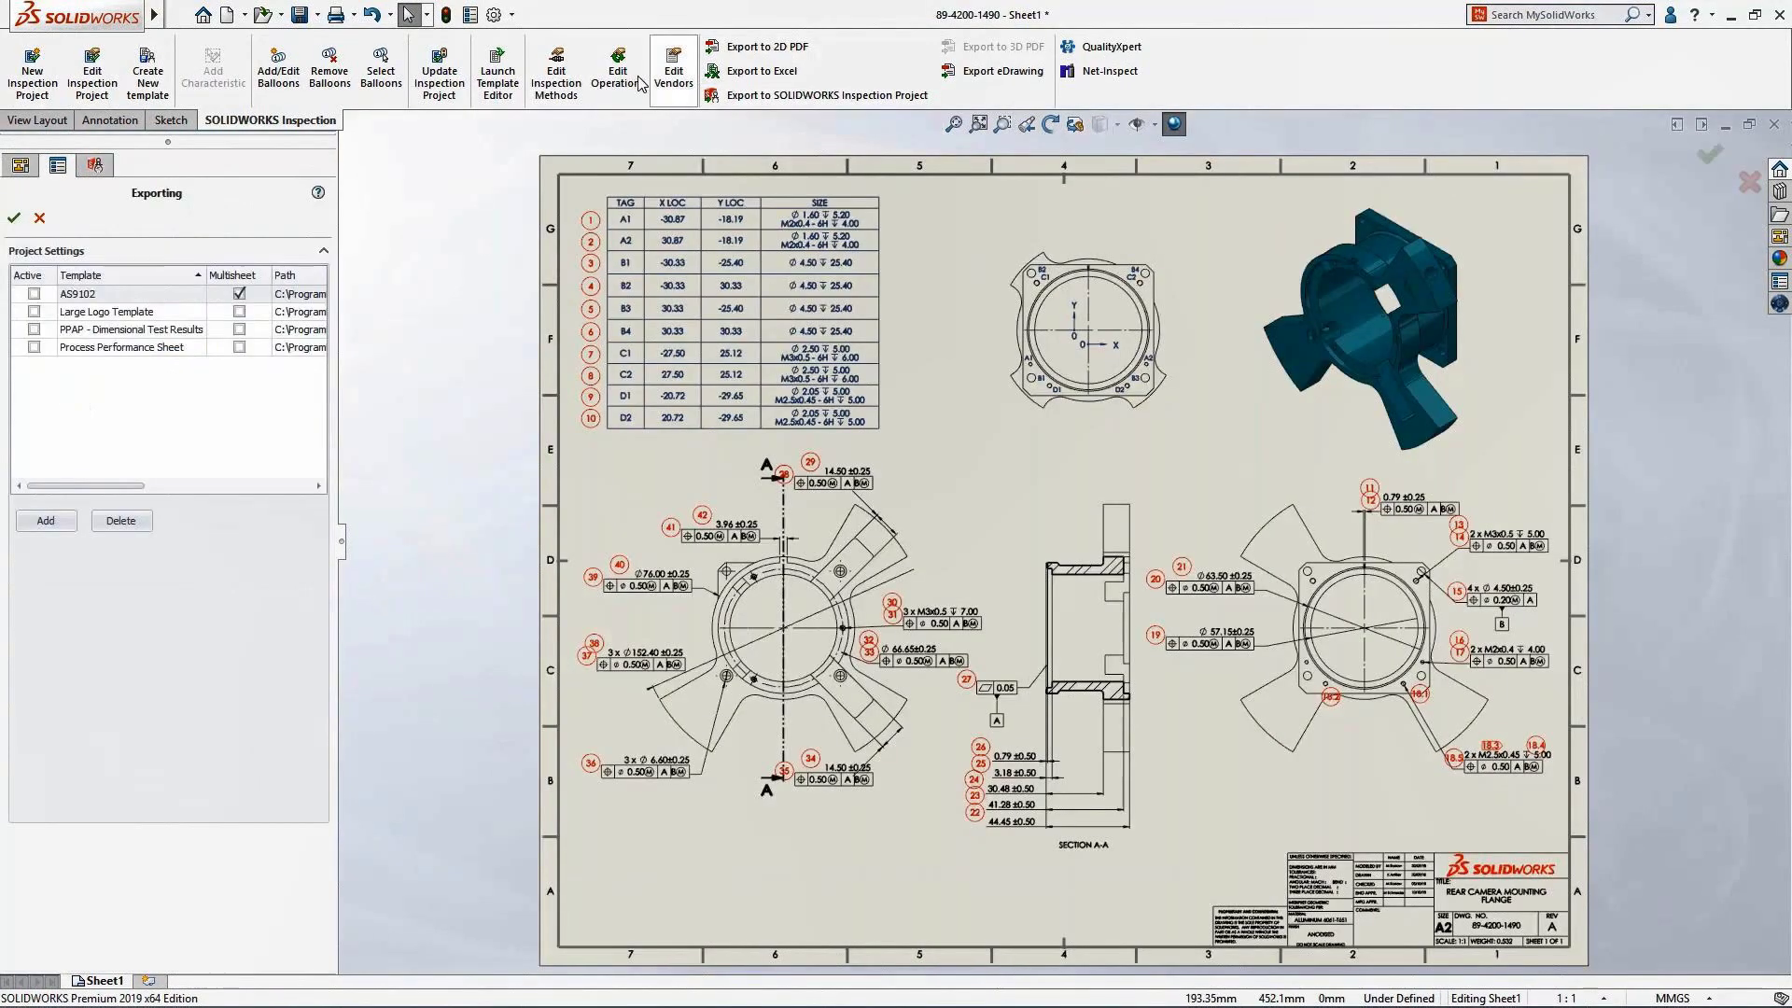
{"action": "left_click", "coordinate": [15, 219]}
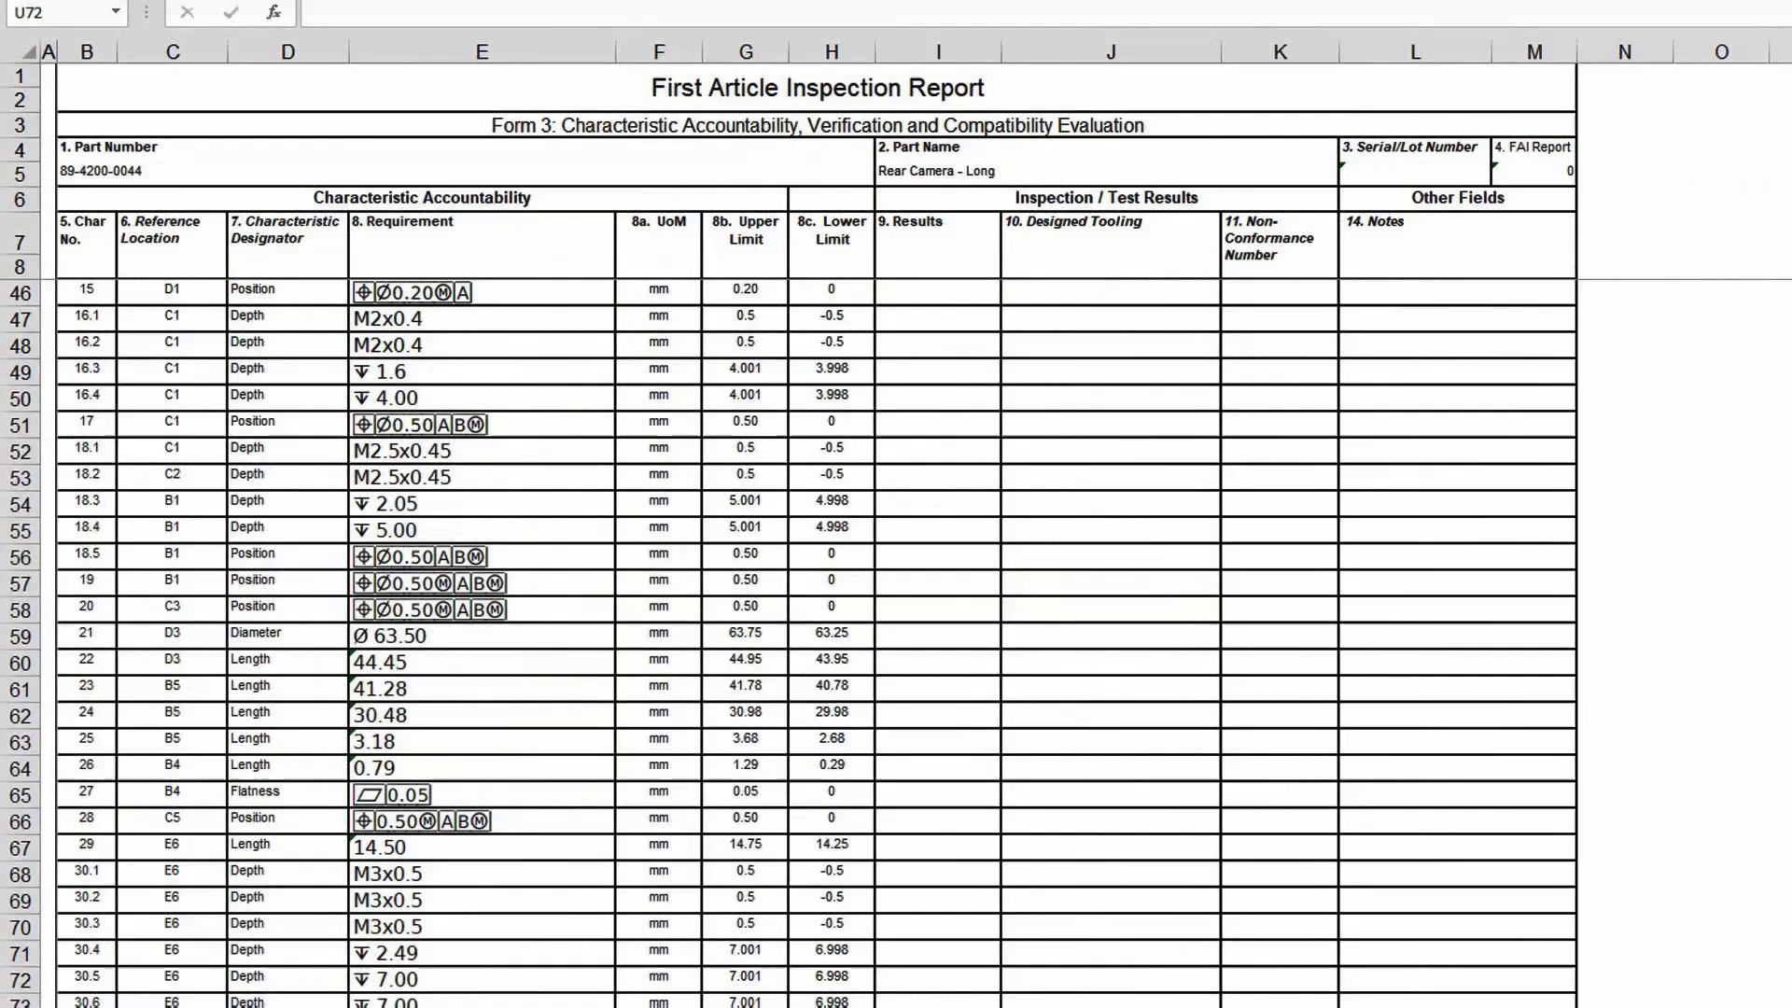